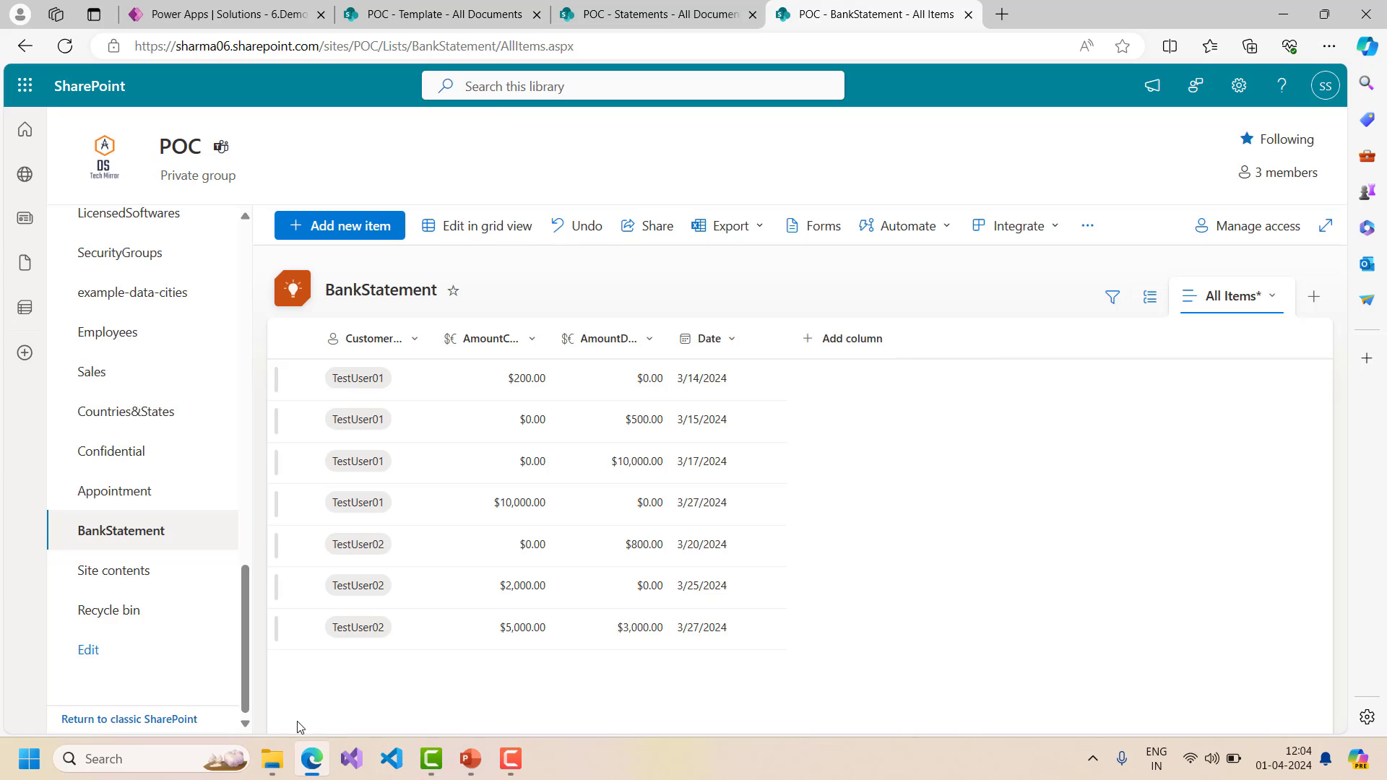
- Open the RepeatingSectionDemo document in Word from File Explorer
left_click(272, 759)
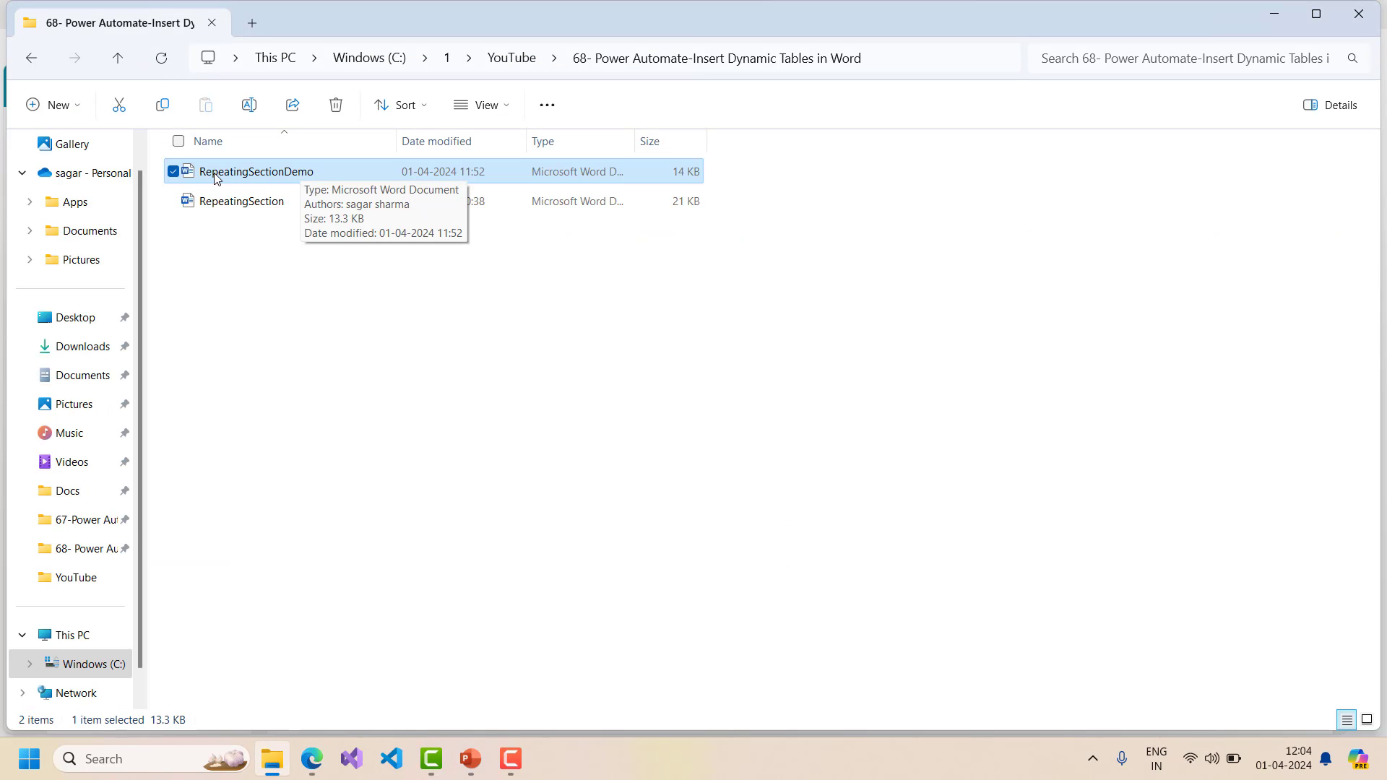
double_click(295, 173)
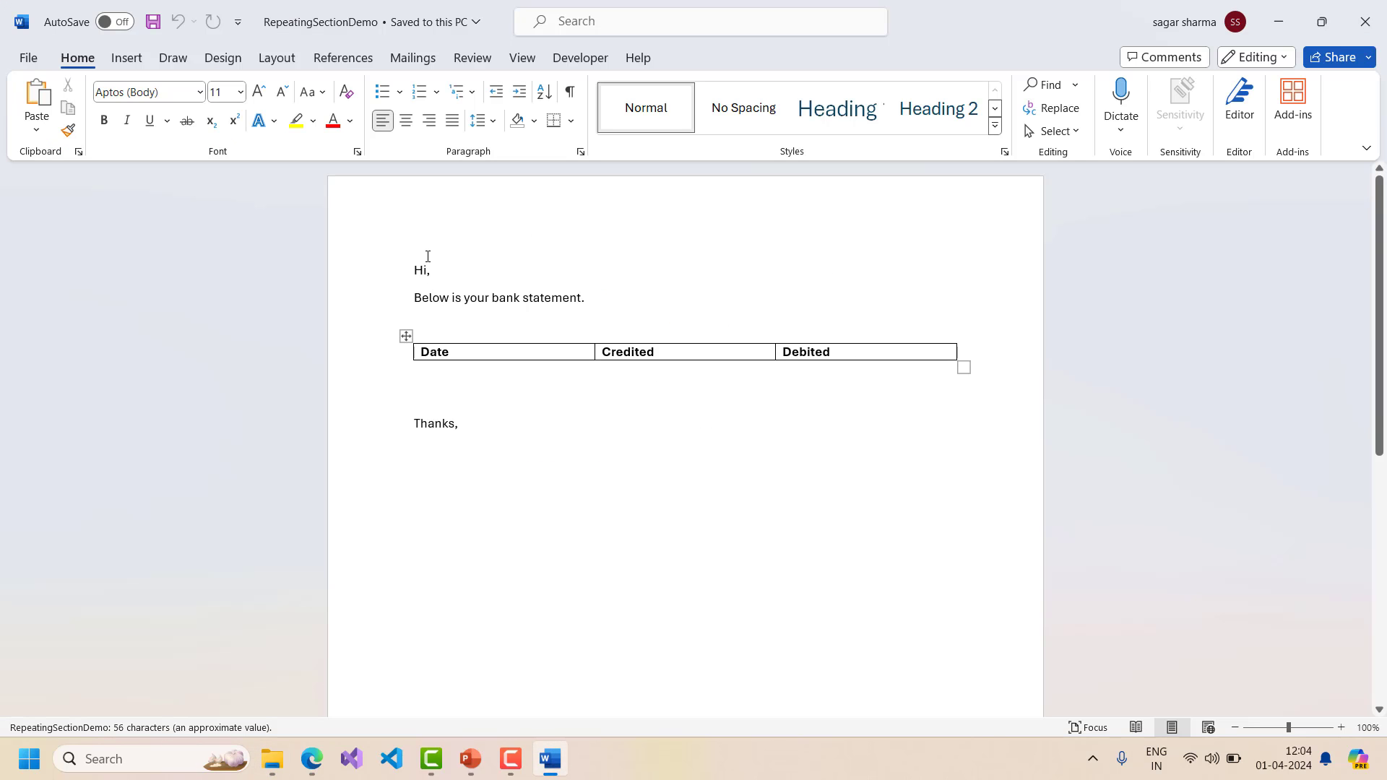
left_click(547, 281)
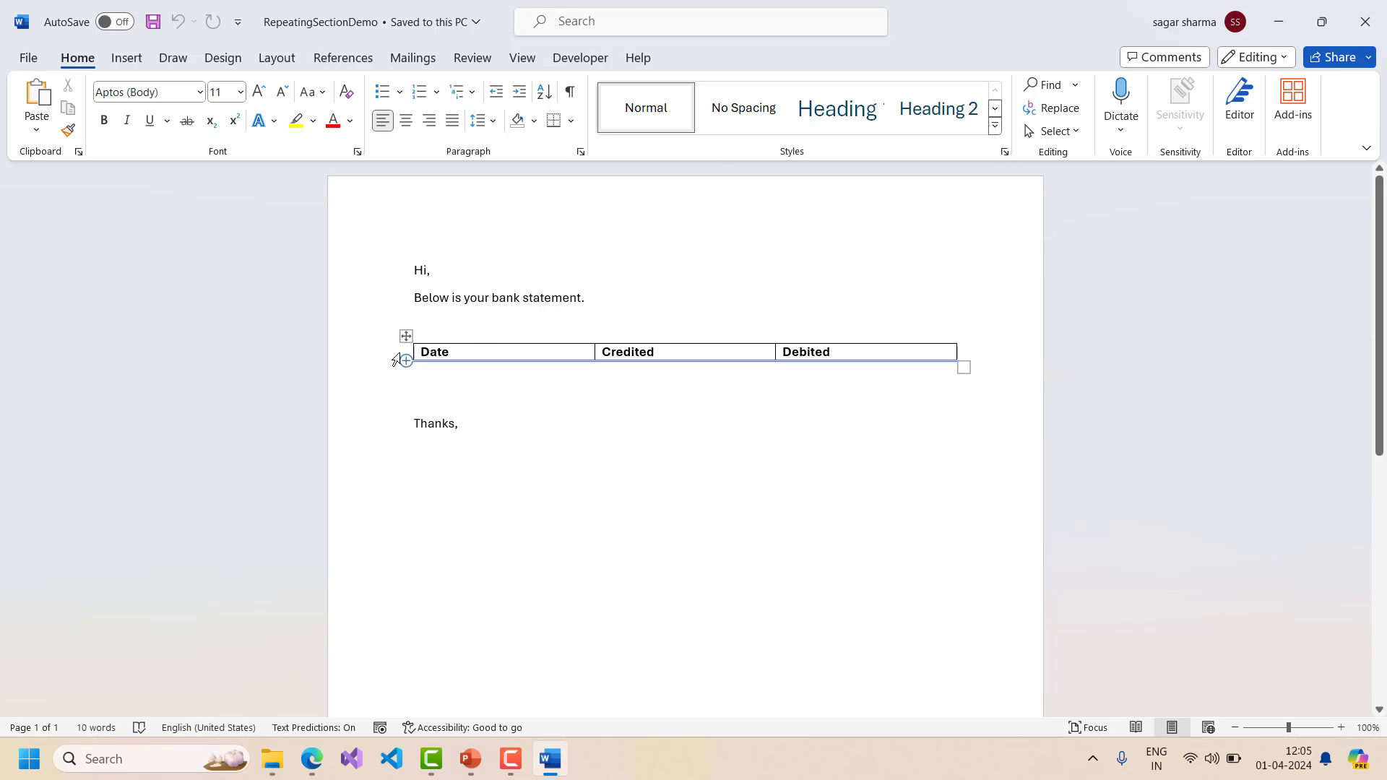
left_click(405, 337)
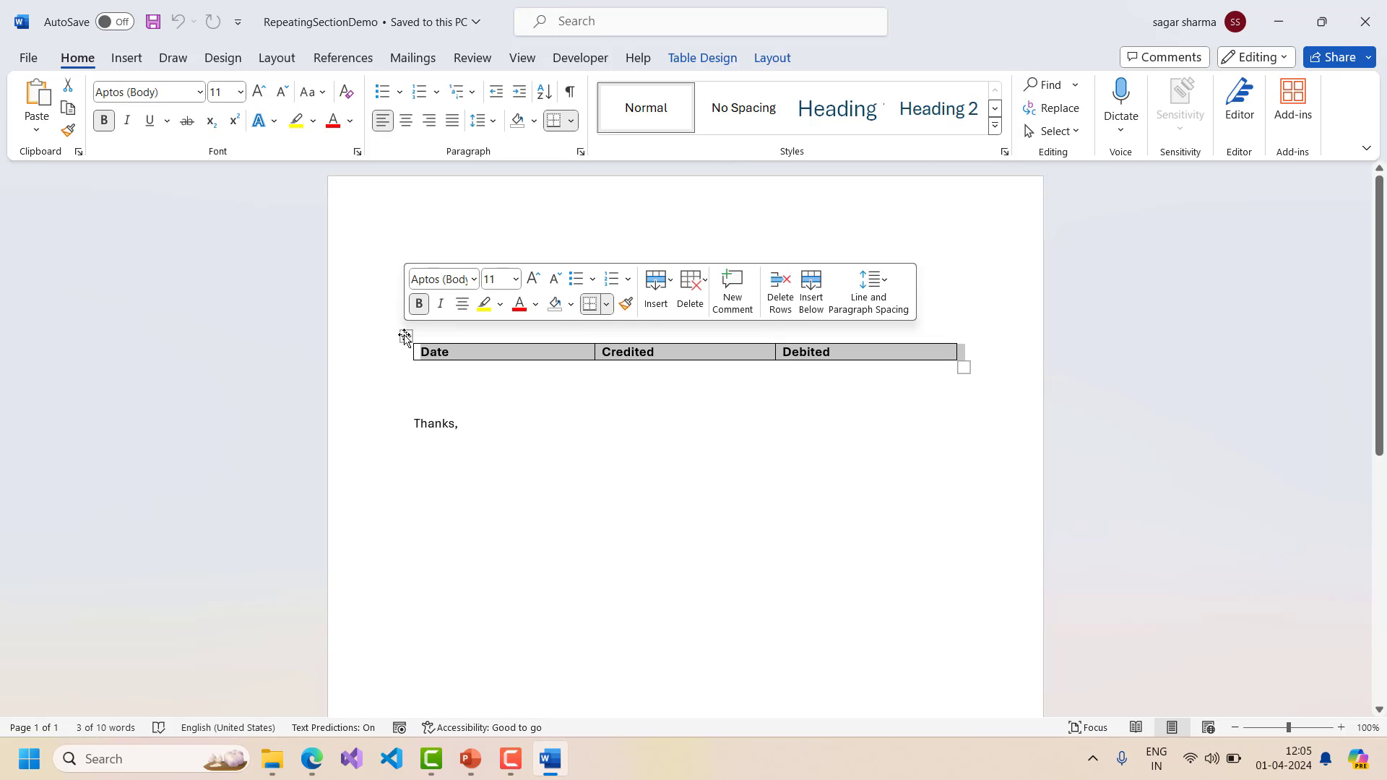
left_click(480, 358)
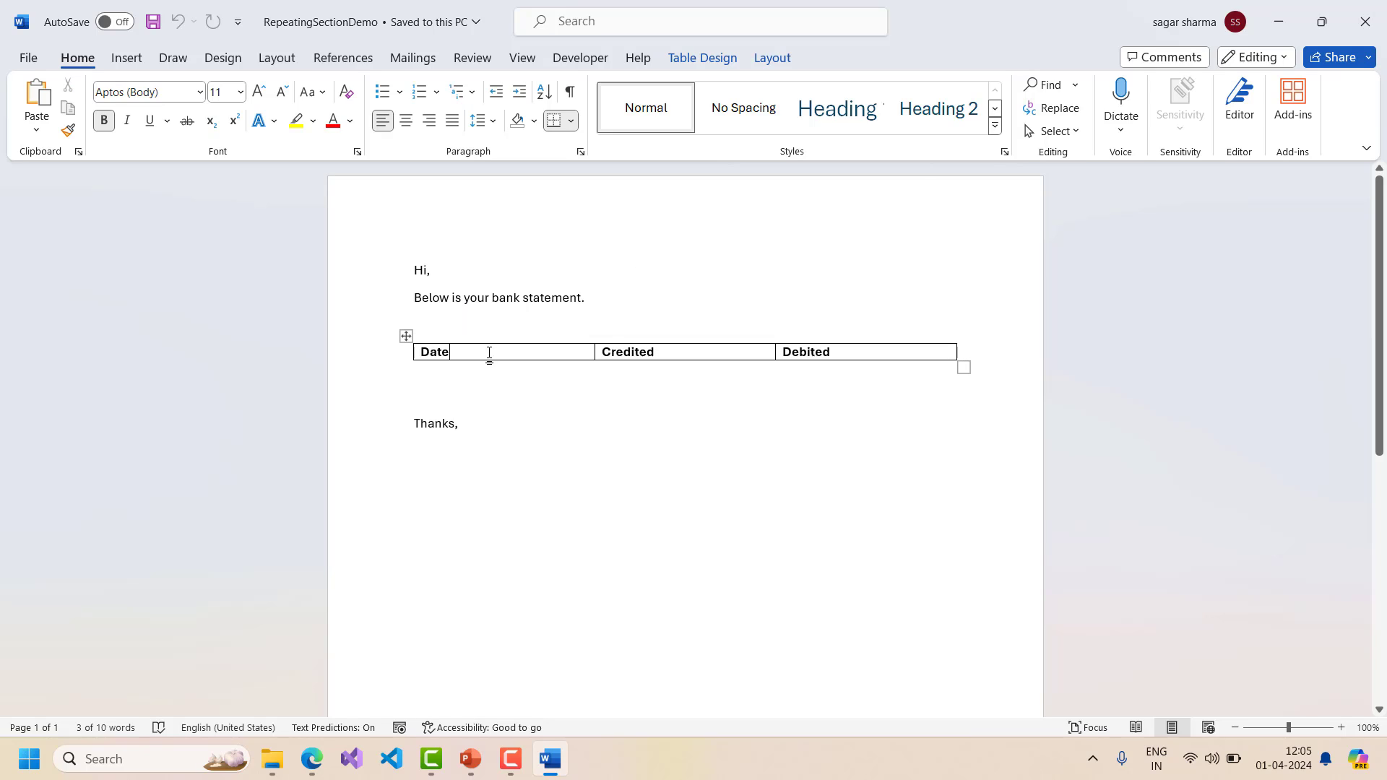
left_click(617, 352)
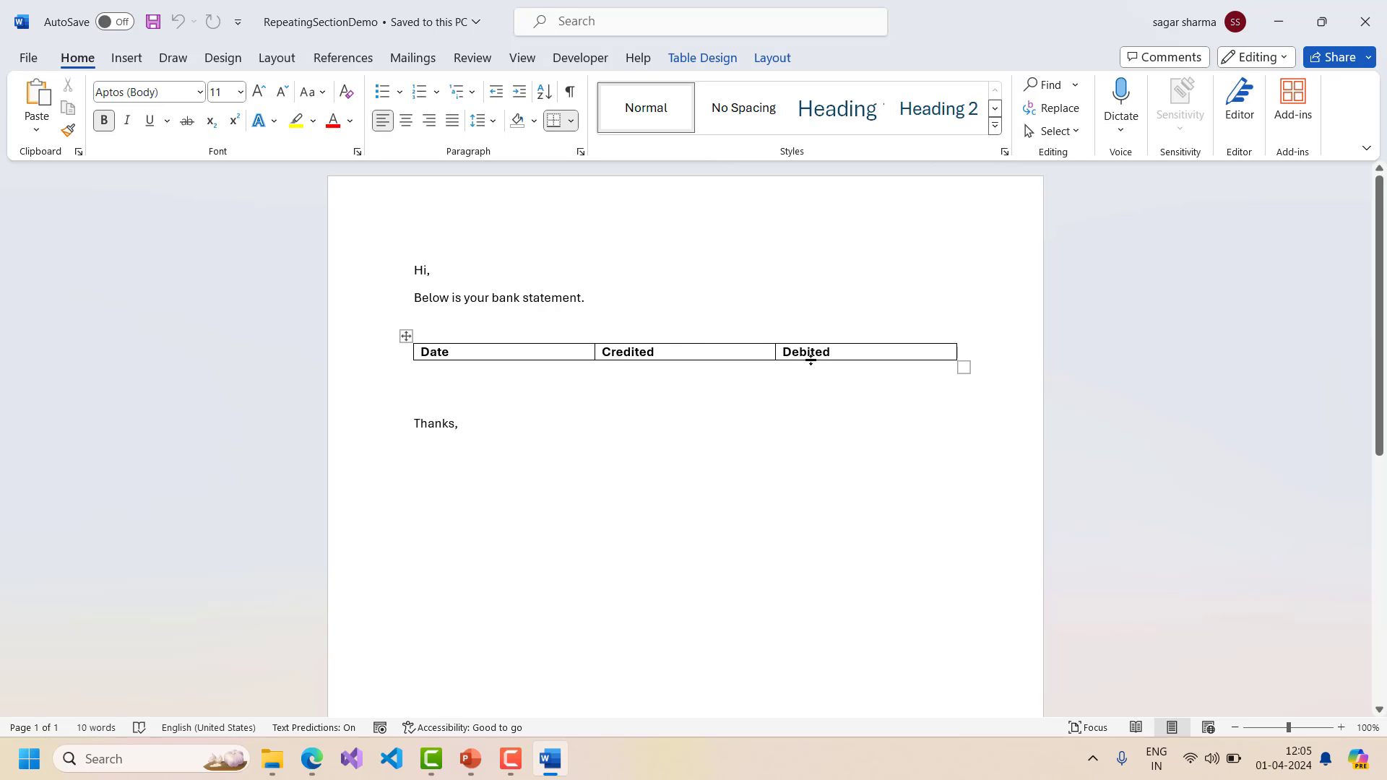
left_click(311, 759)
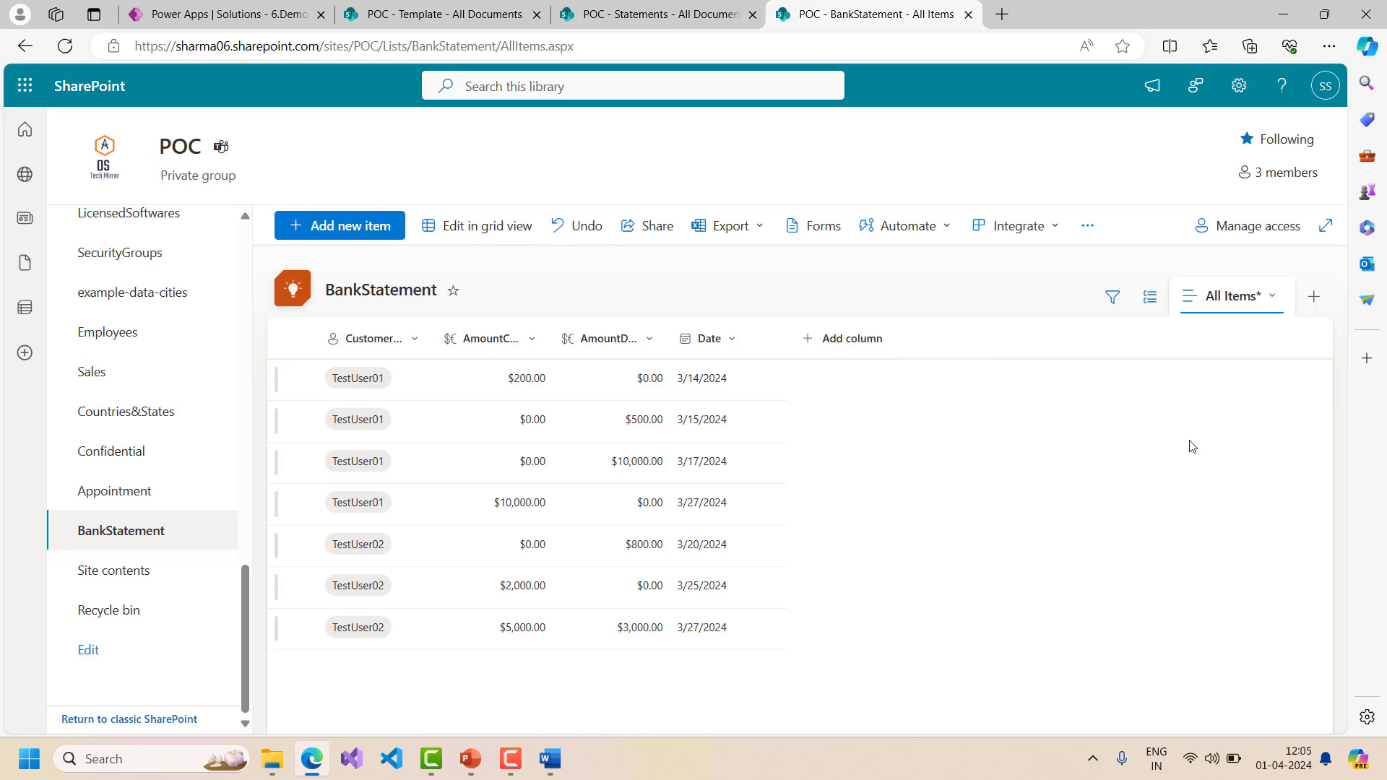
key("alt+Tab")
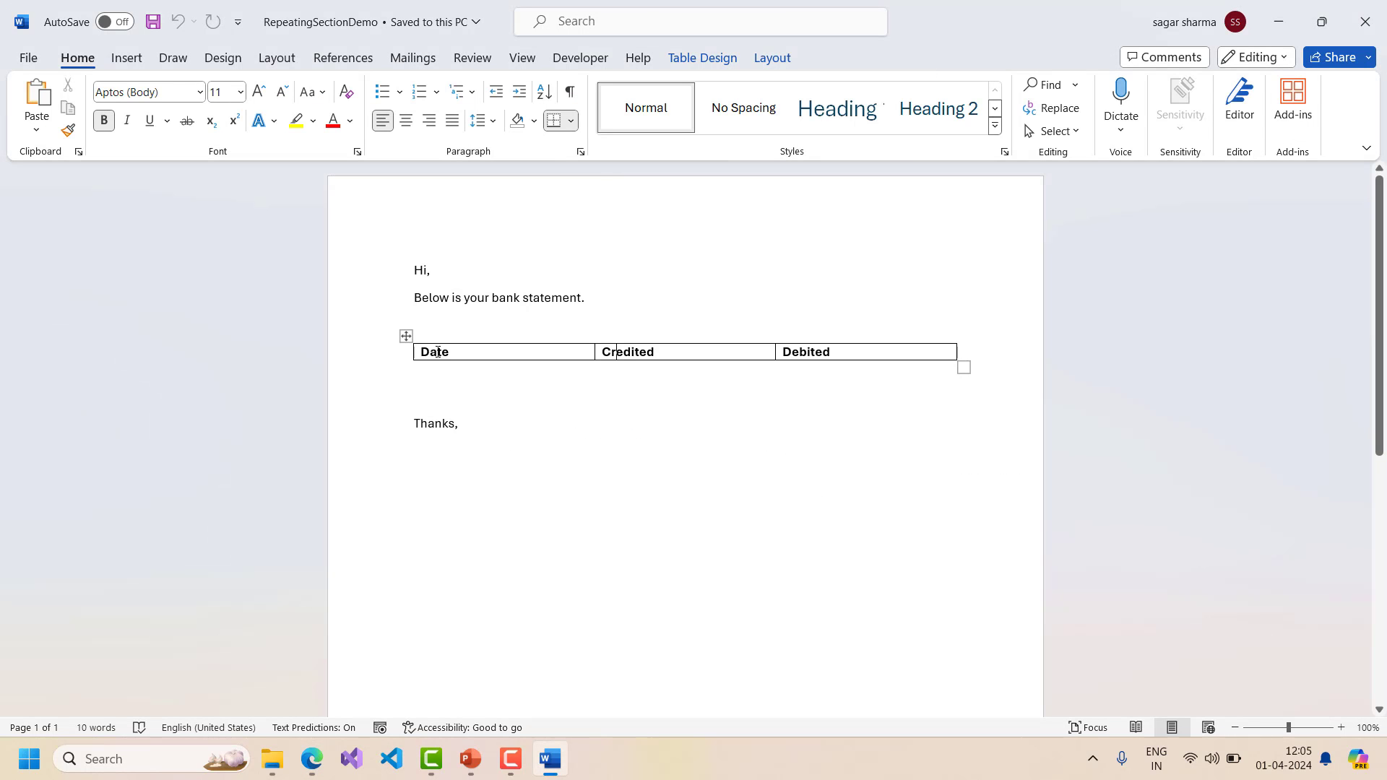
- Insert a blank row below the Date/Credited/Debited header and place the cursor in its Date cell
left_click(406, 336)
right_click(406, 336)
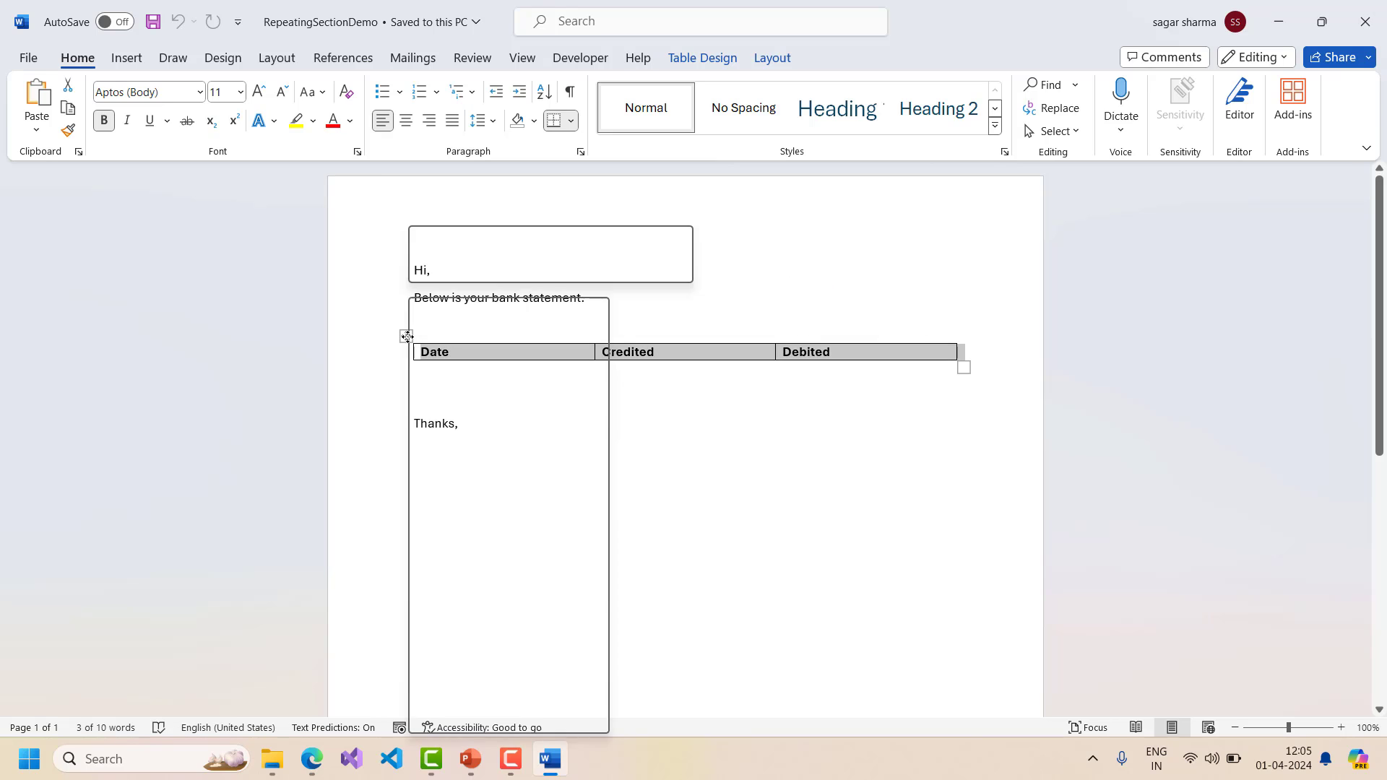
mouse_move(536, 481)
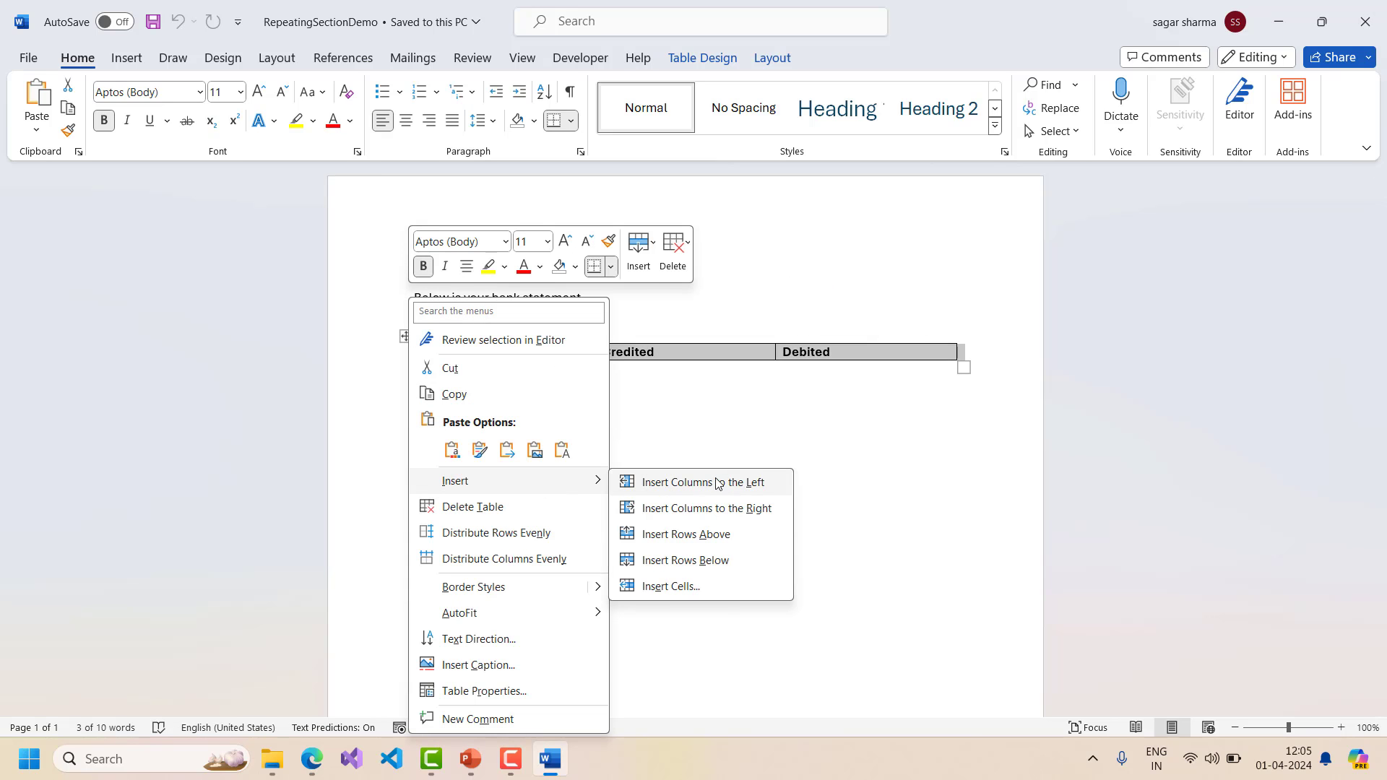
left_click(690, 561)
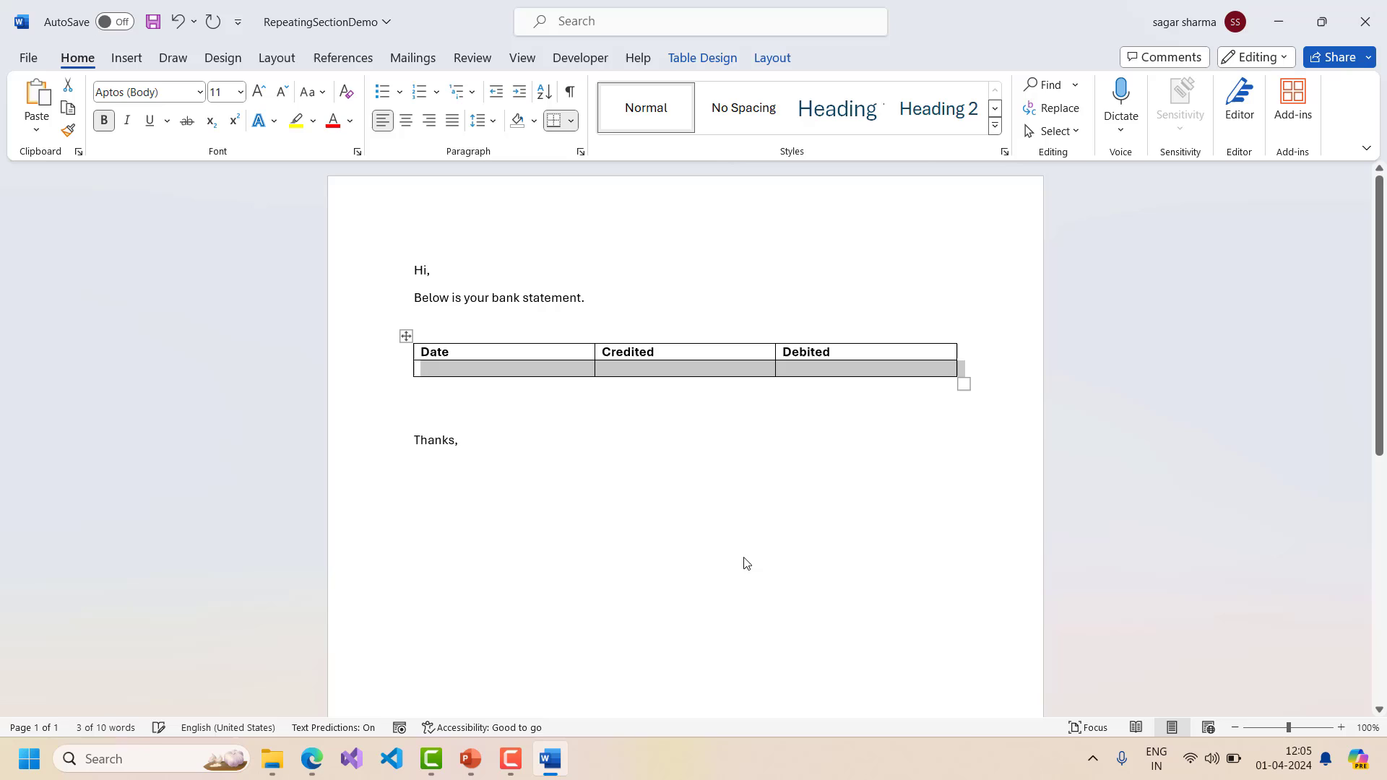
left_click(466, 369)
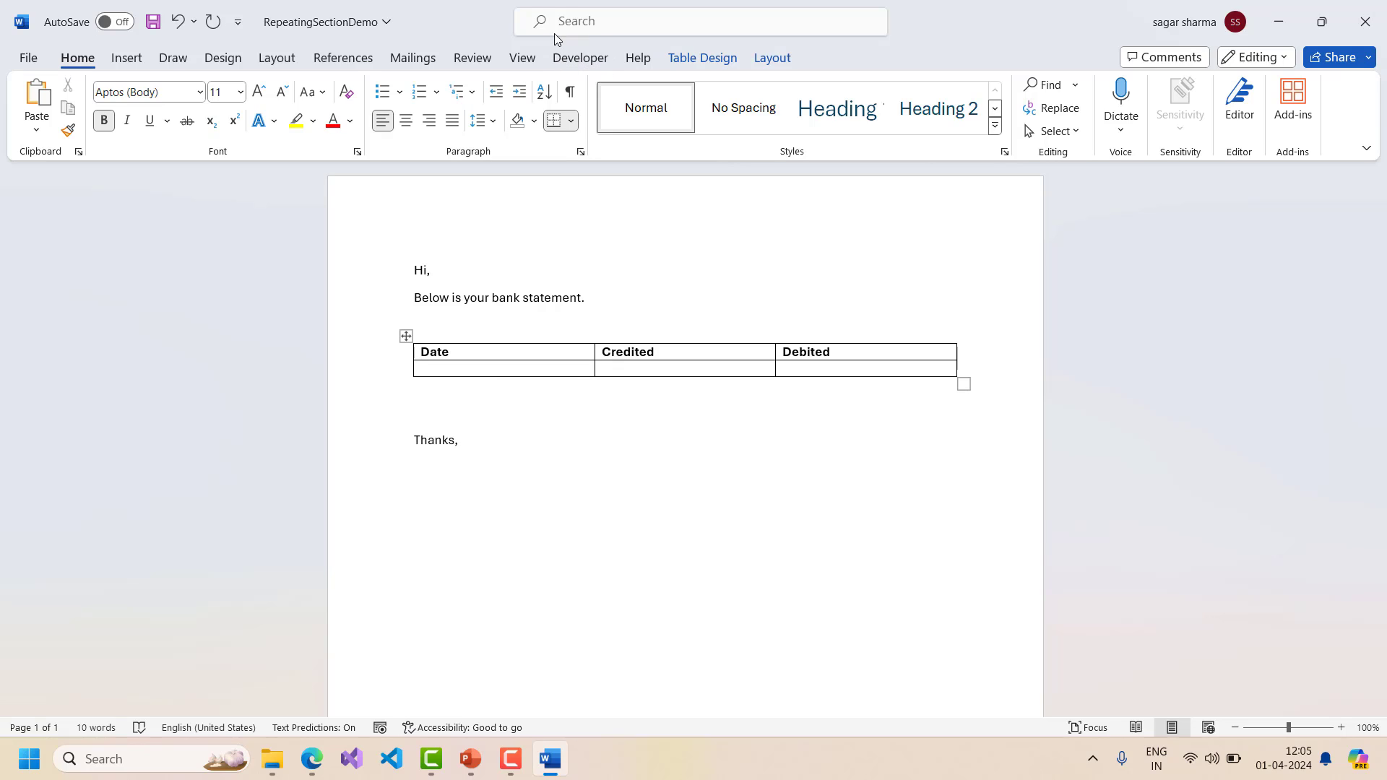
left_click(29, 57)
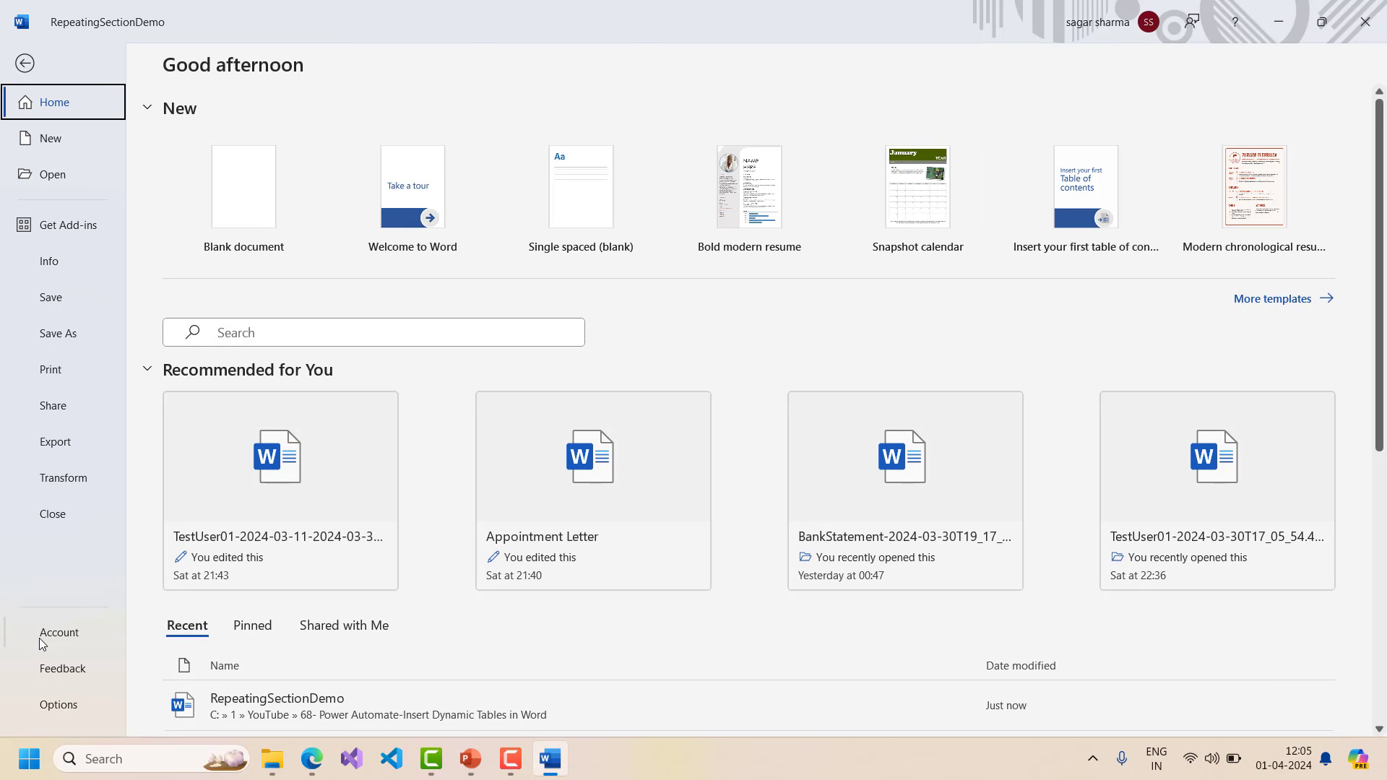
left_click(54, 707)
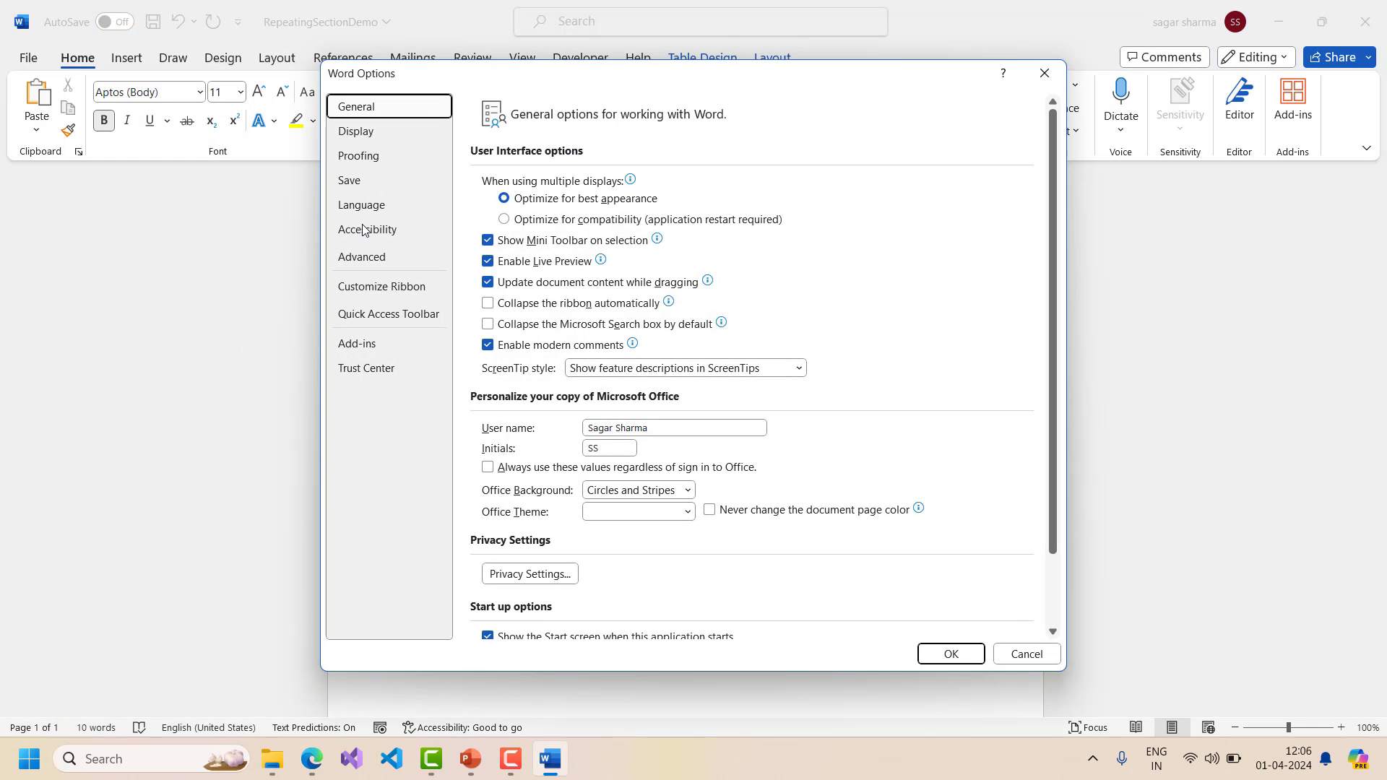
left_click(384, 286)
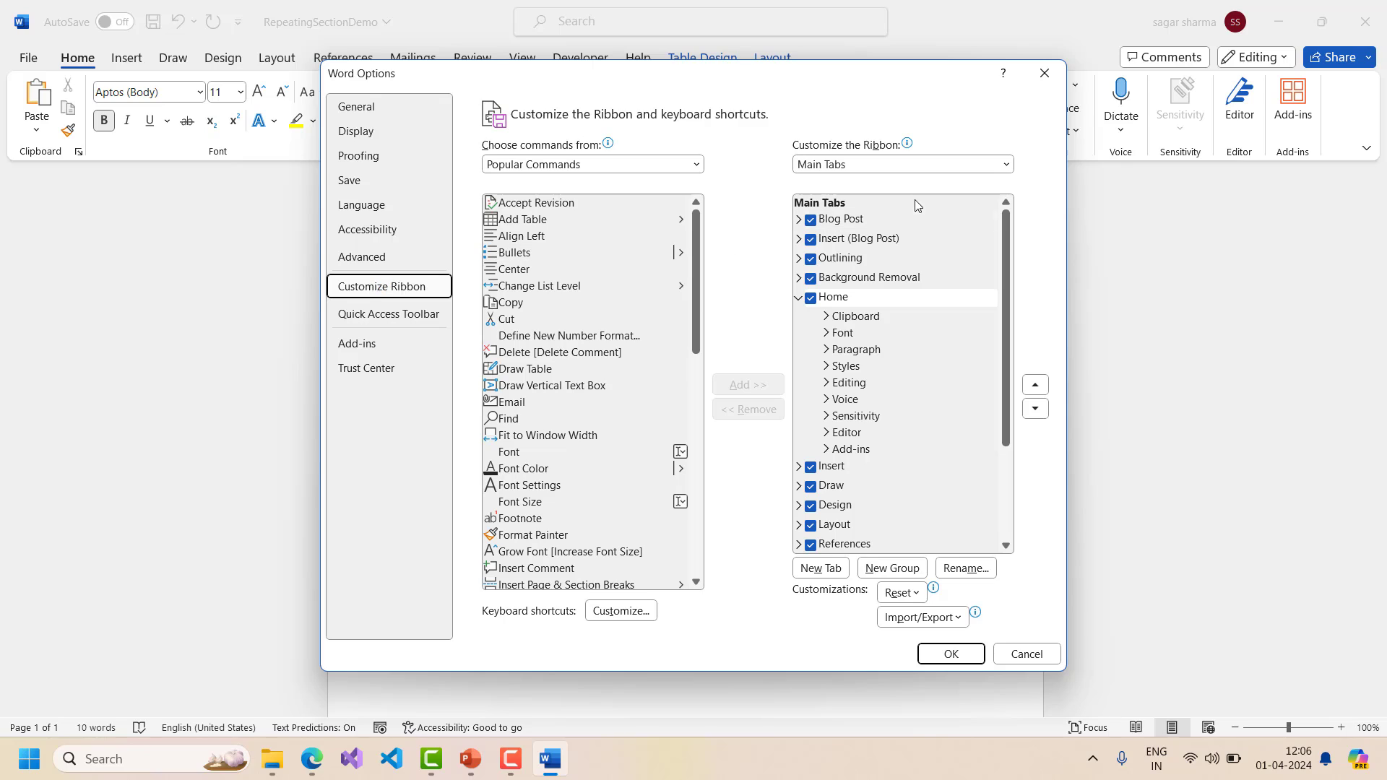
left_click(799, 298)
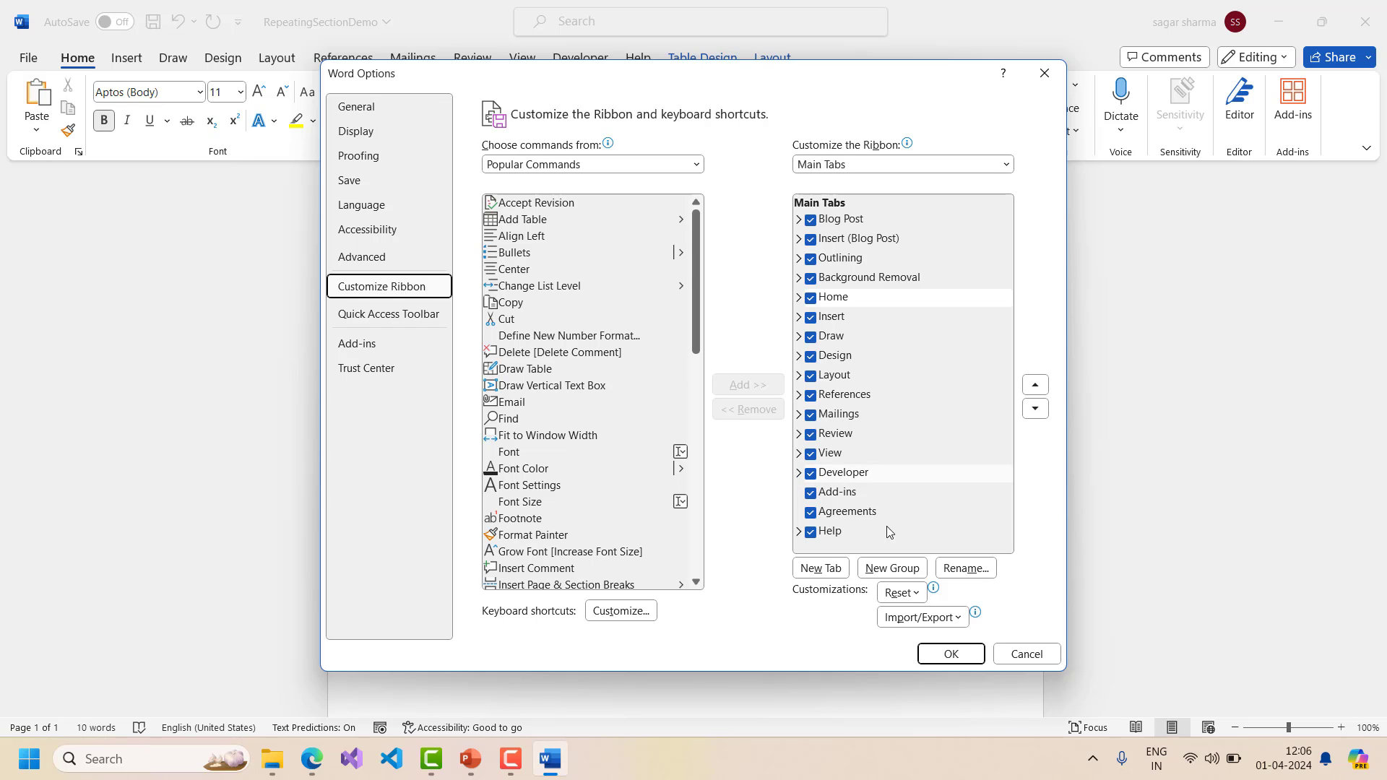
left_click(1028, 655)
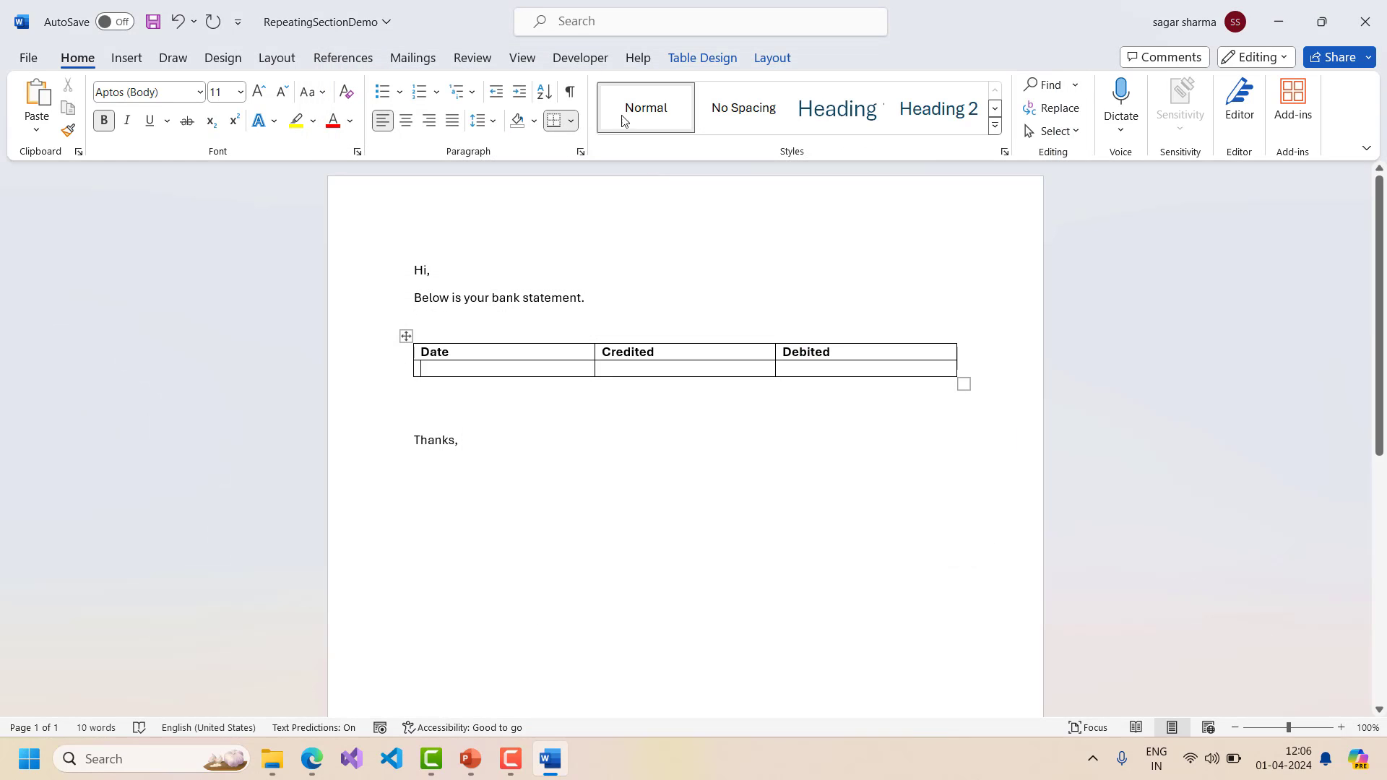
- Insert Plain Text Content Controls into the empty Date, Credited and Debited cells of row two
left_click(580, 60)
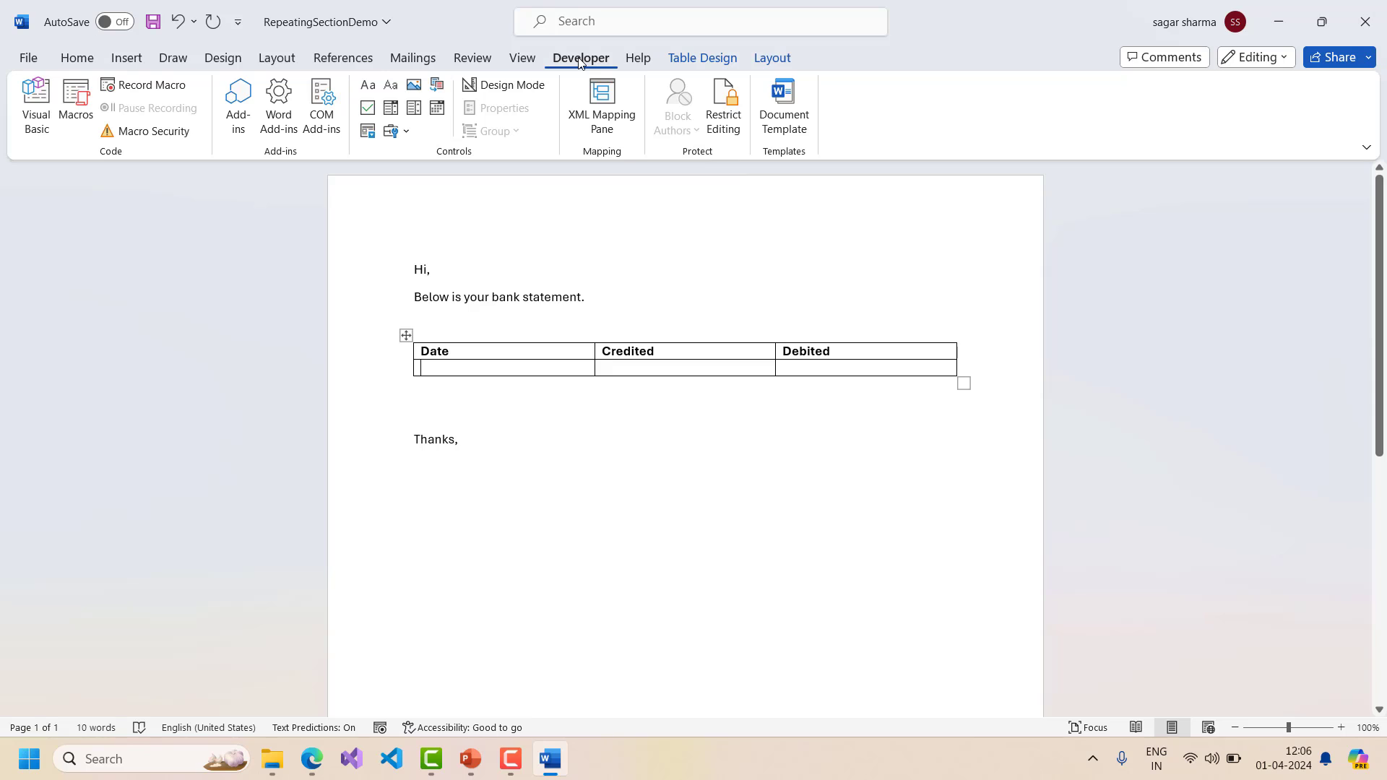
left_click(443, 367)
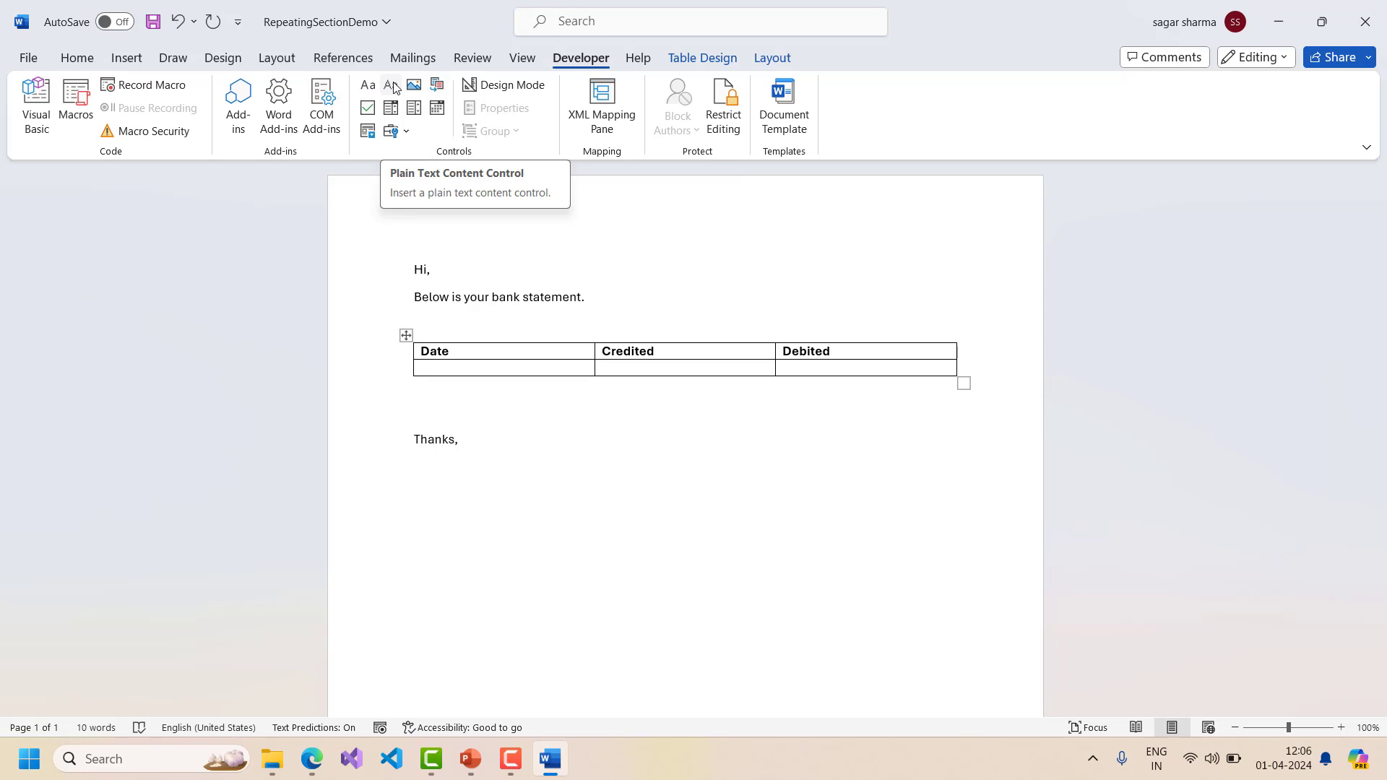
left_click(394, 87)
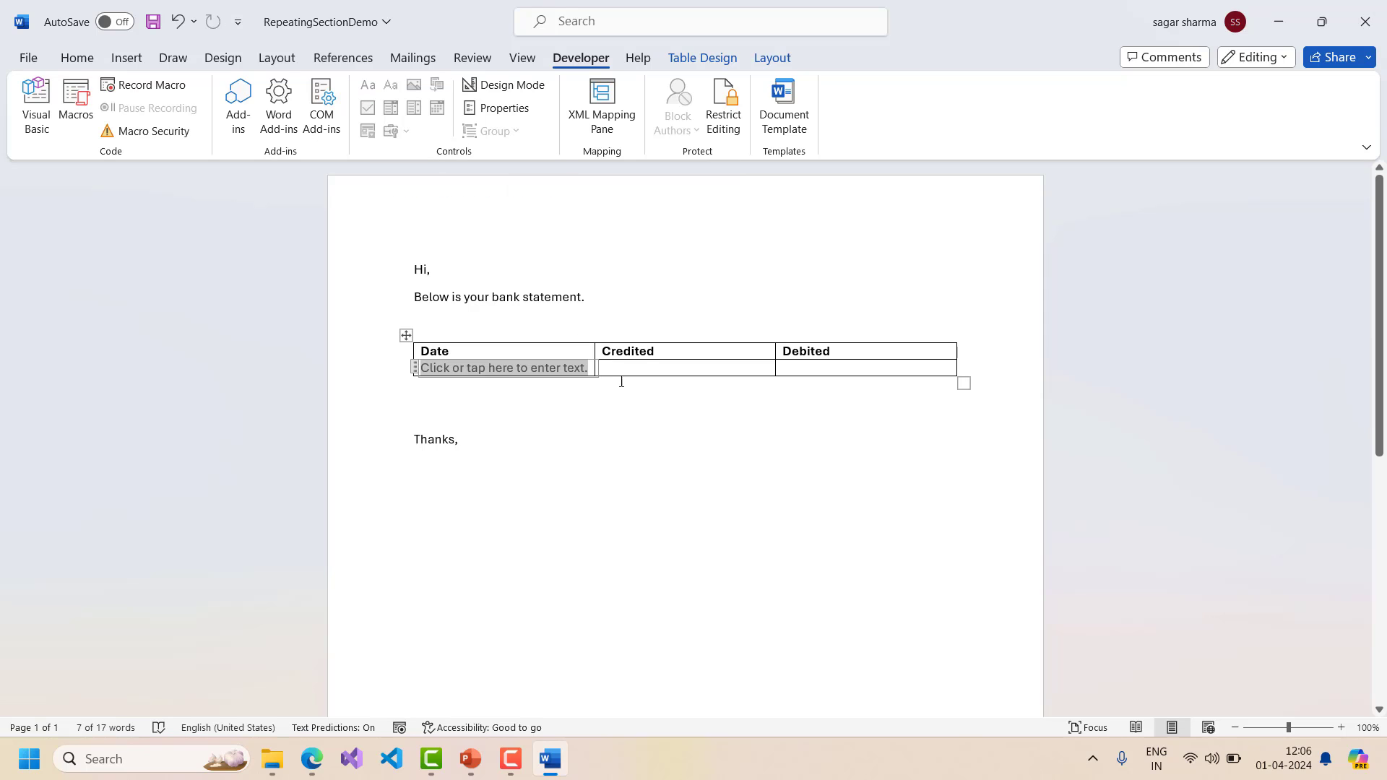
left_click(648, 369)
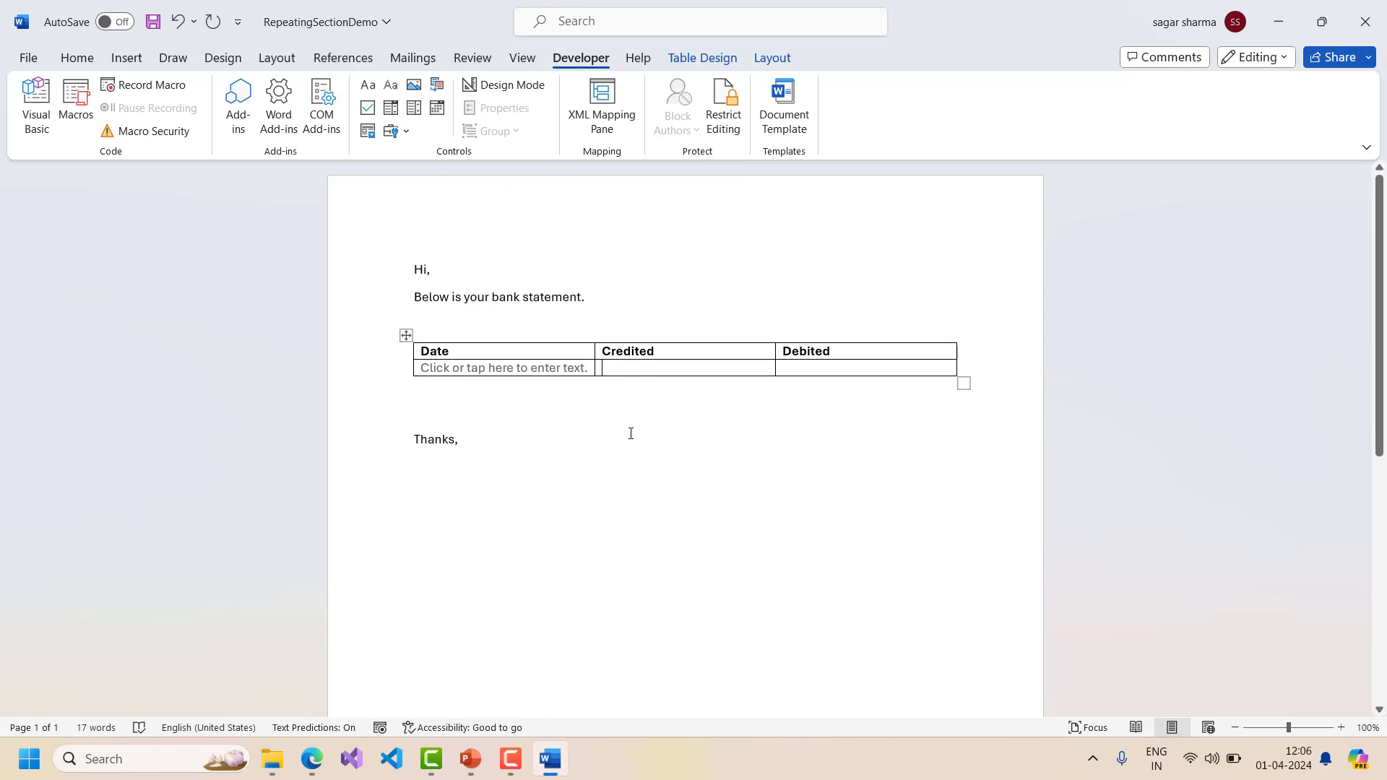
left_click(391, 85)
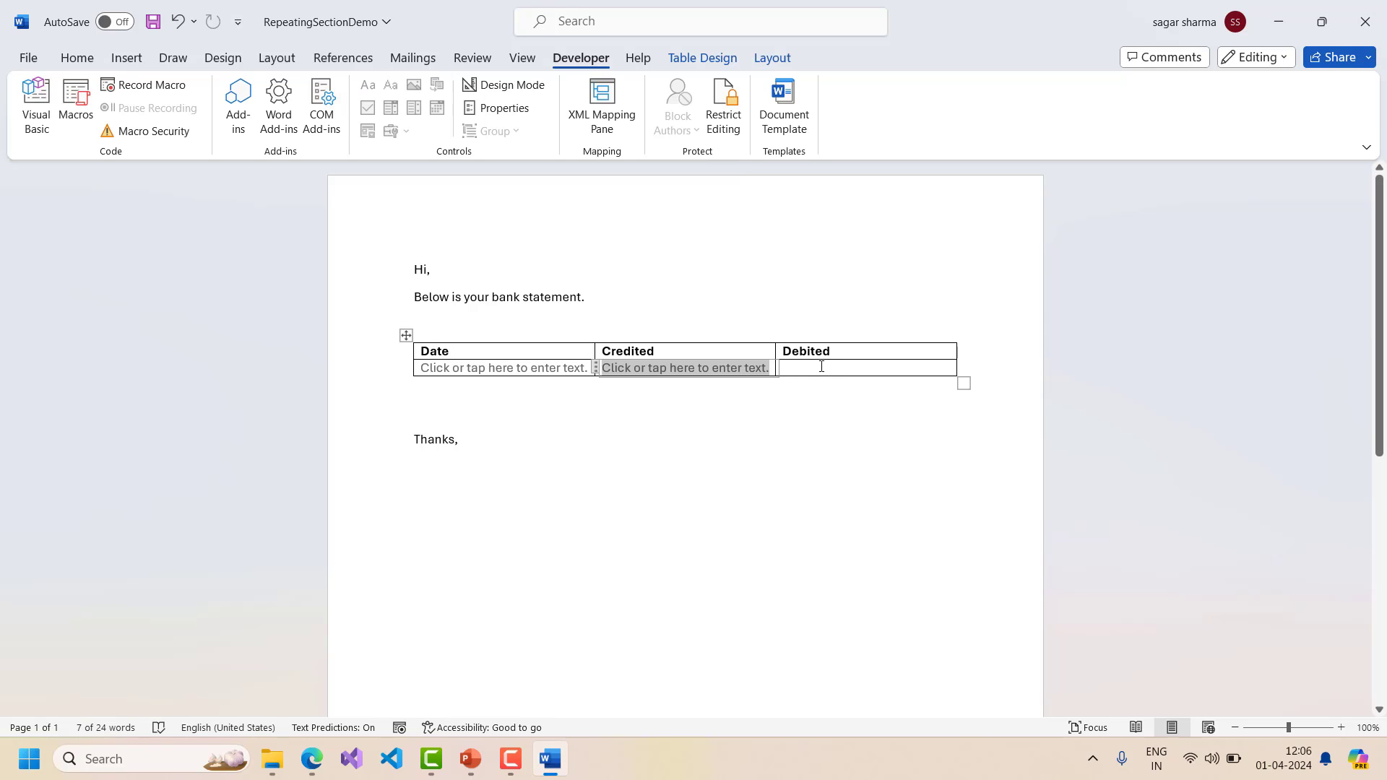
left_click(820, 366)
left_click(390, 86)
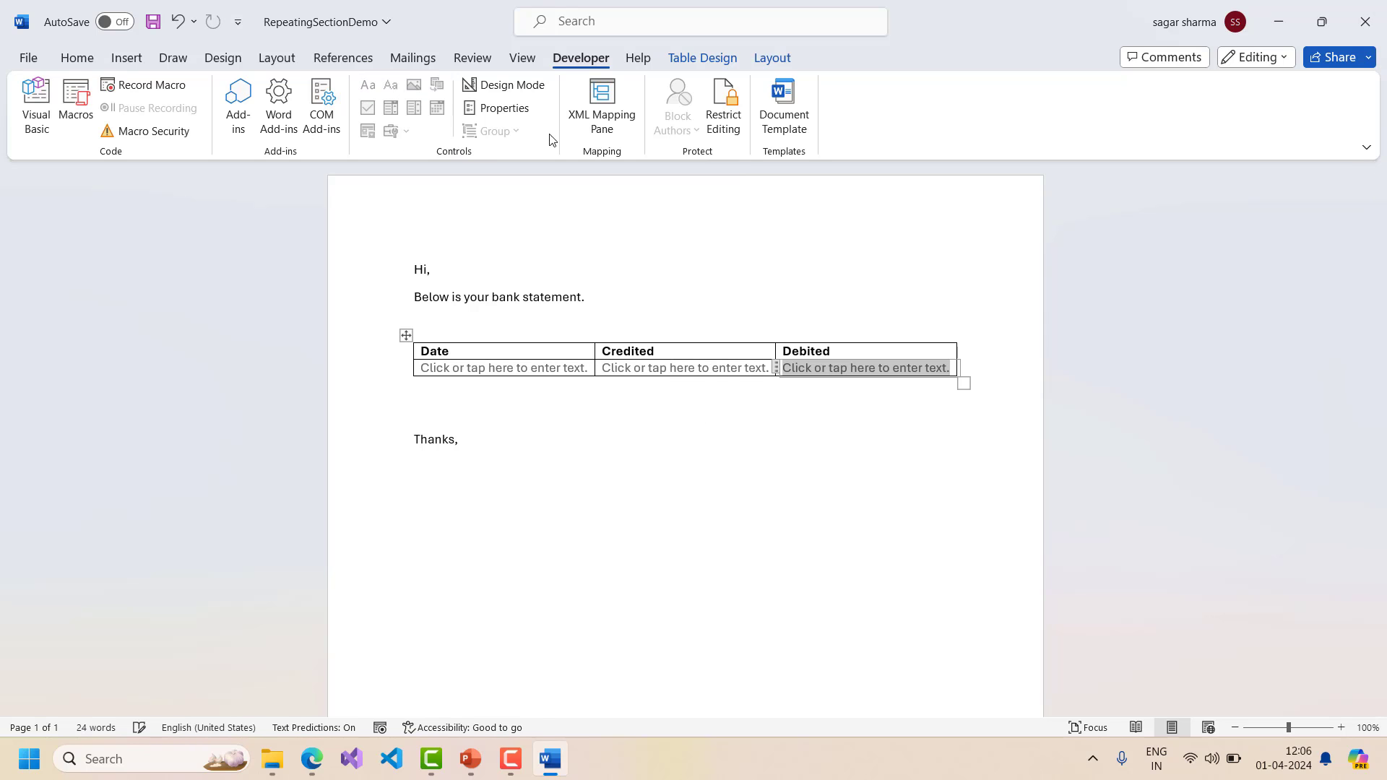
left_click(454, 372)
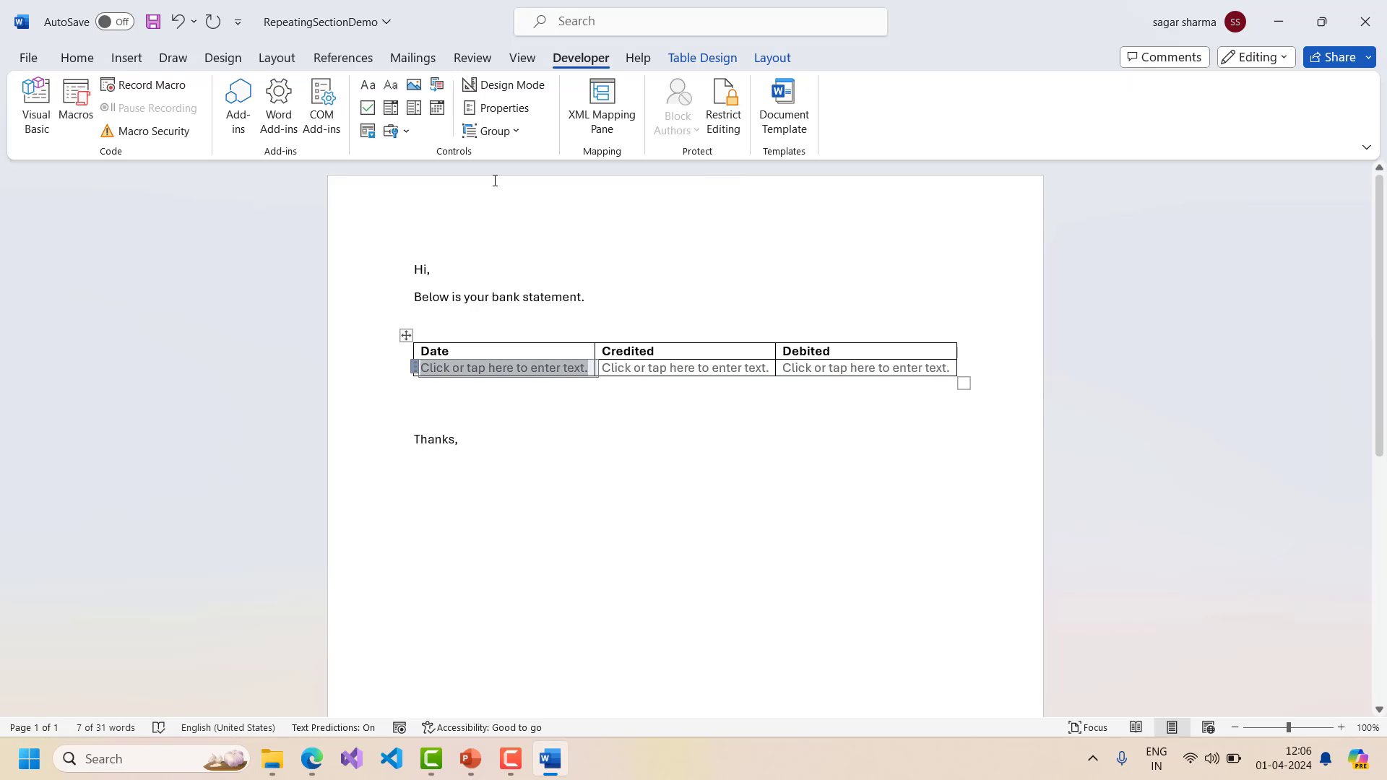
- Give the Date content control the title and tag 'Date'
left_click(498, 108)
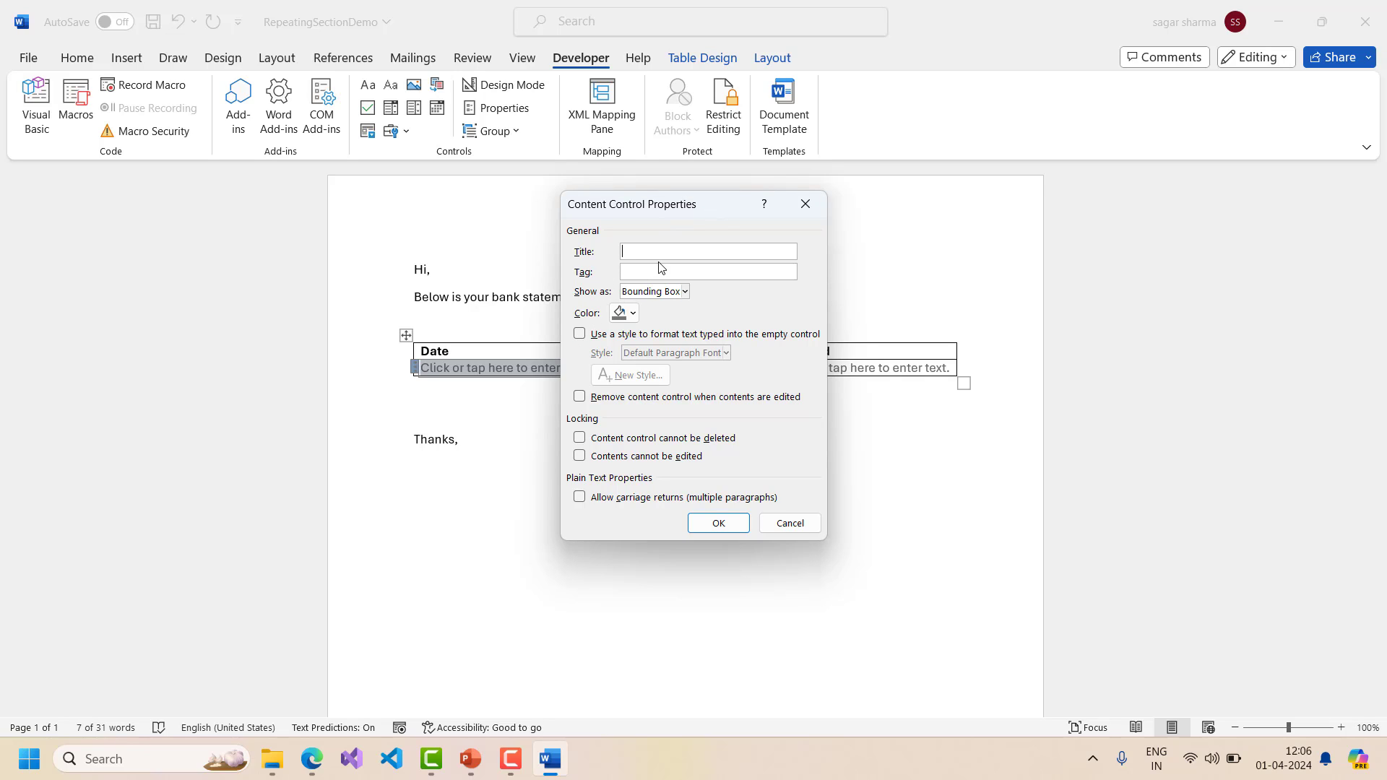
key("ctrl+a")
left_click(671, 267)
type("Date")
left_click(719, 523)
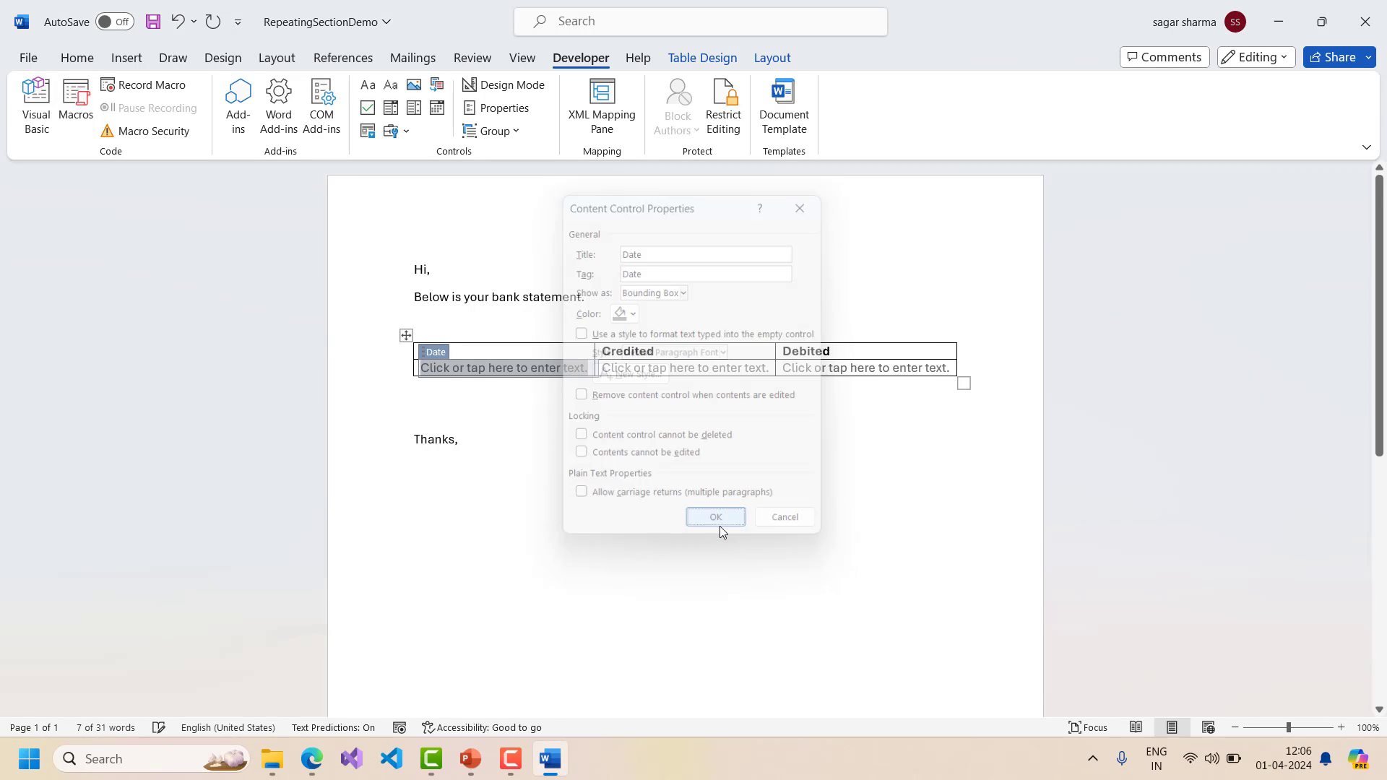
- Give the Credited content control the title and tag 'Credited'
left_click(628, 368)
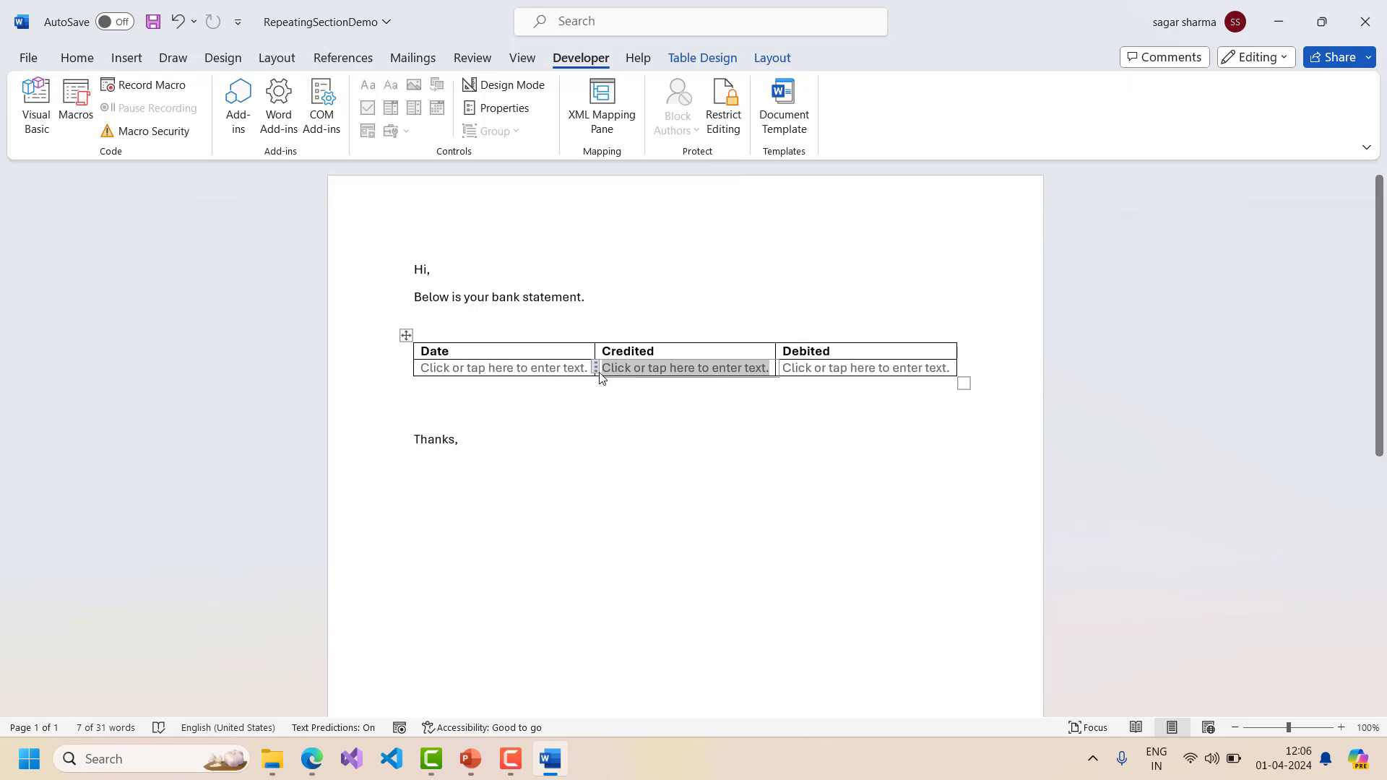
left_click(499, 108)
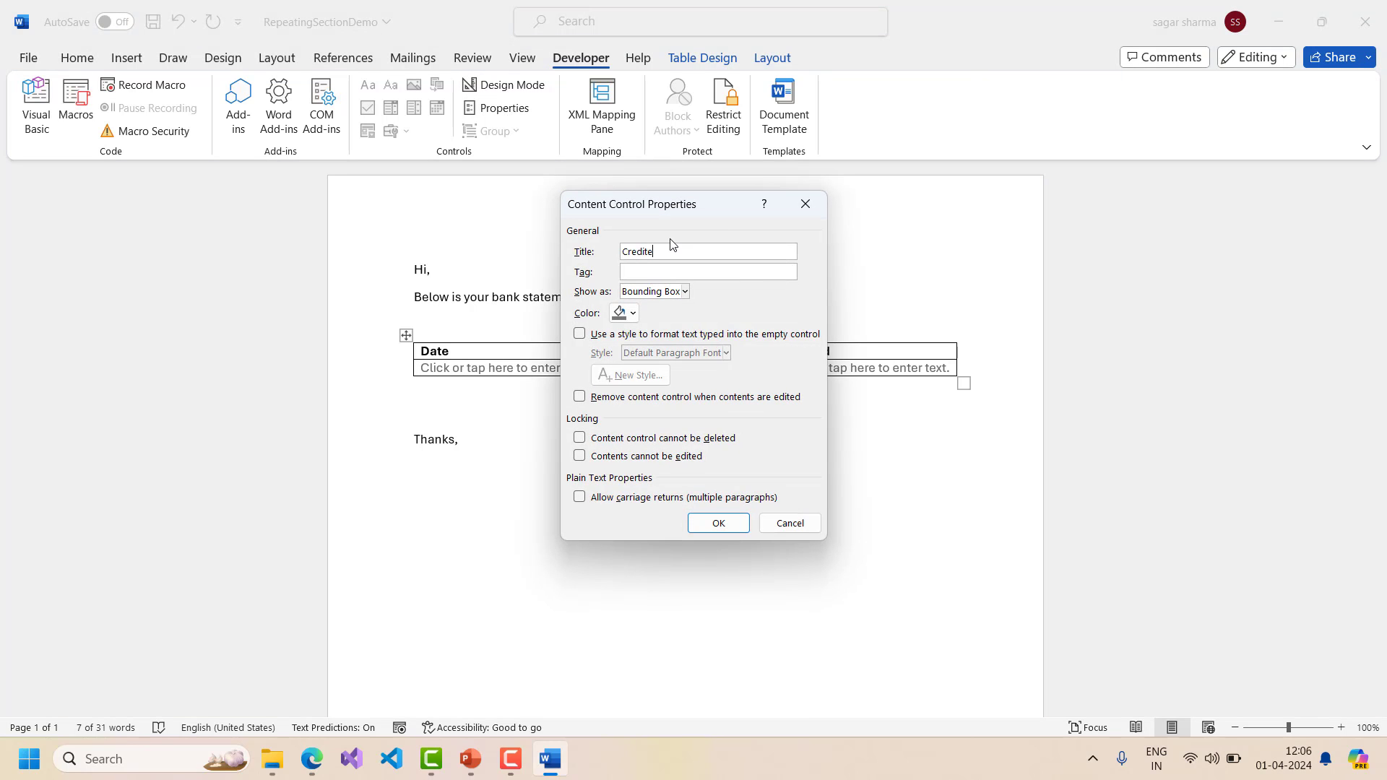
key("ctrl+a")
key("ctrl+c")
left_click(668, 271)
key("ctrl+v")
left_click(716, 523)
- Give the Debited content control the title and tag 'Debited'
left_click(853, 368)
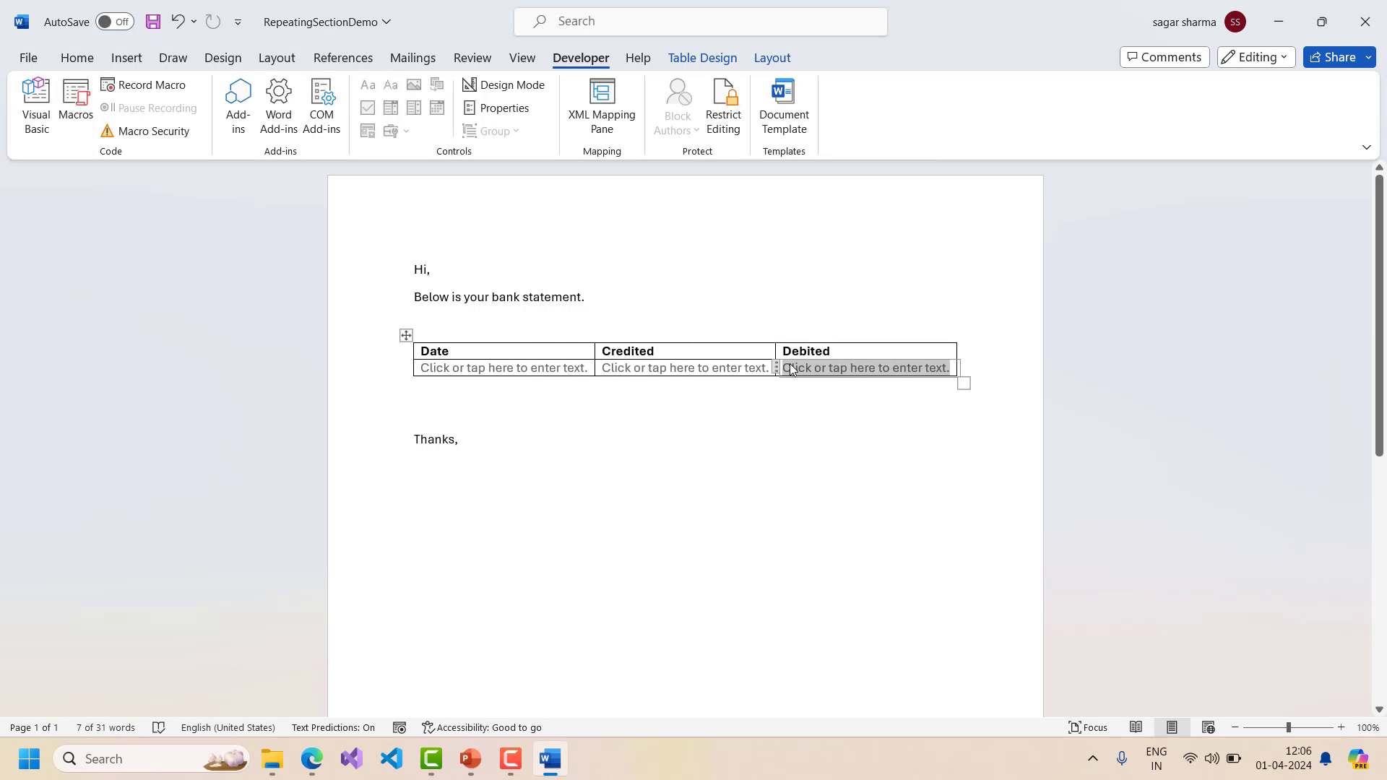
left_click(514, 108)
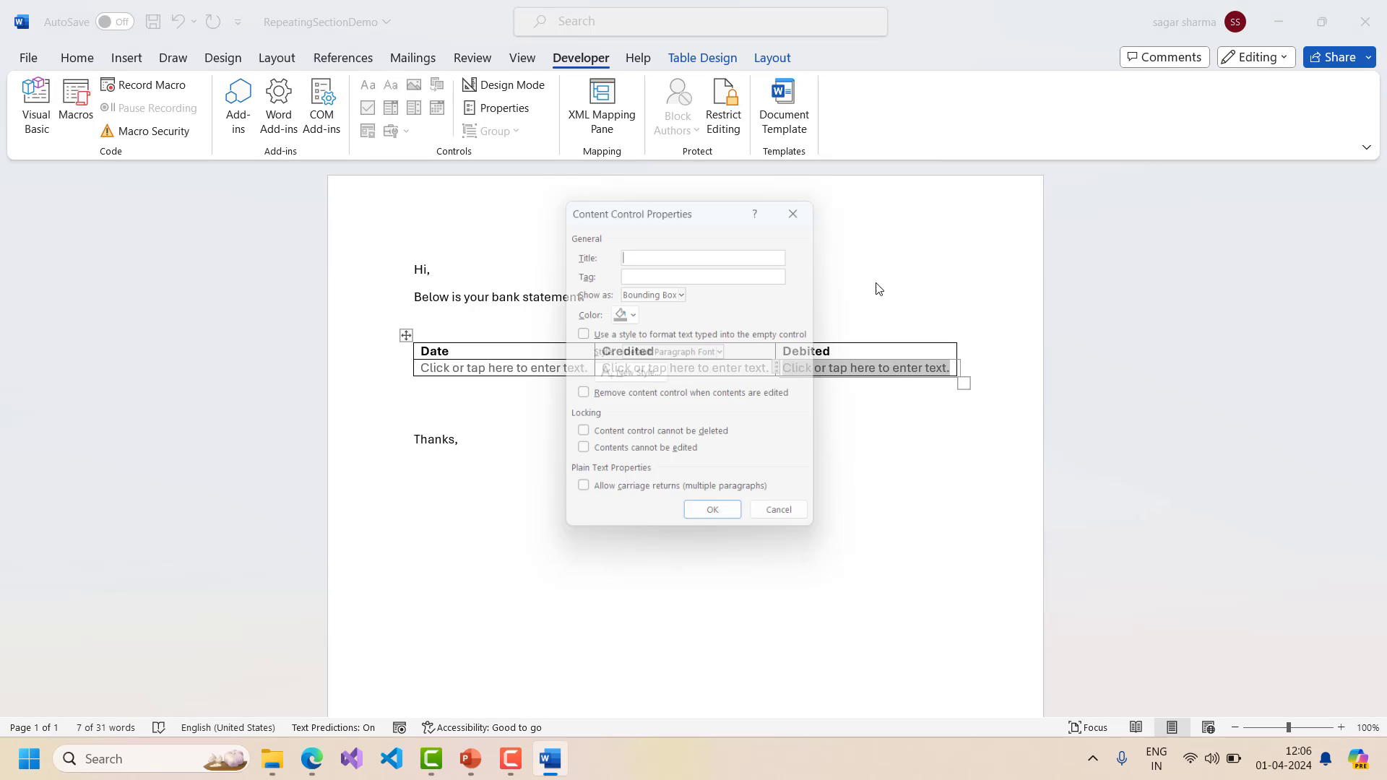
double_click(653, 250)
key("ctrl+c")
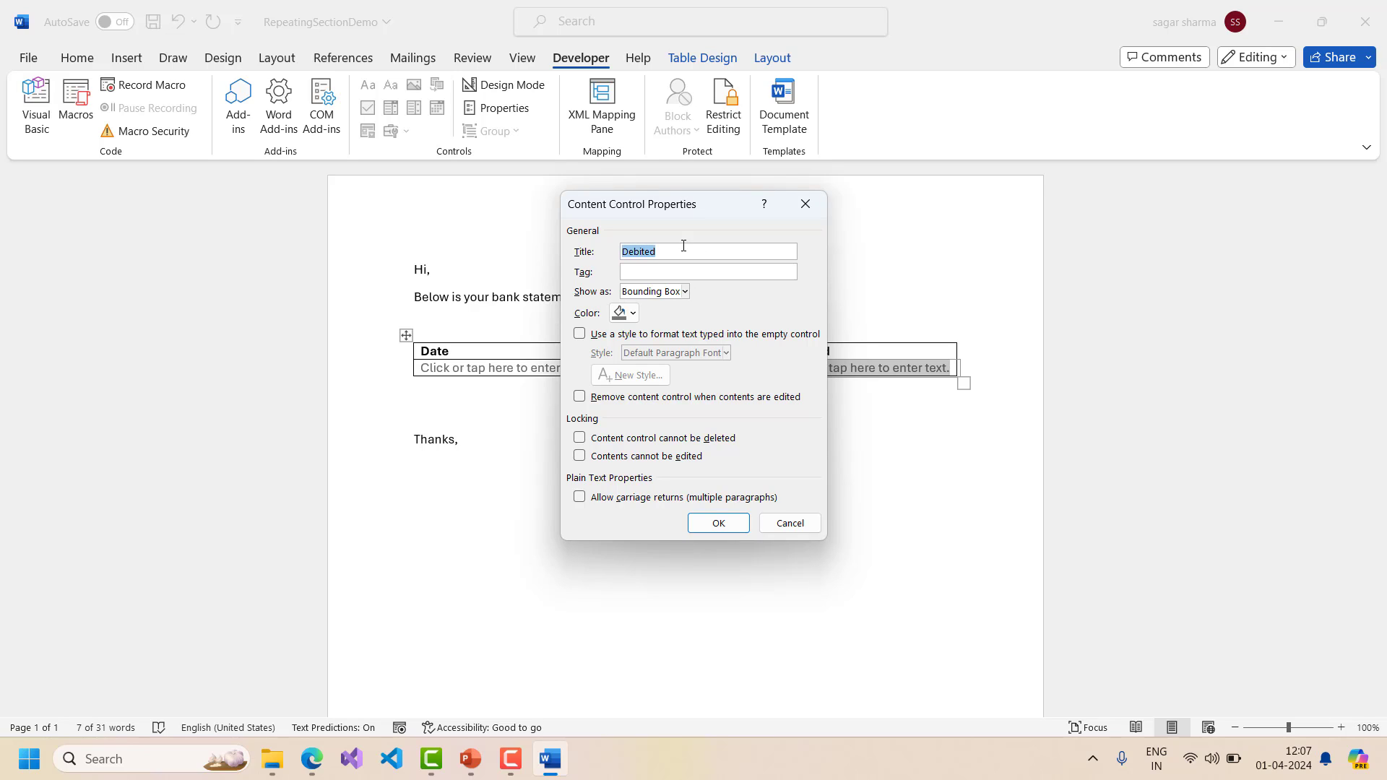
left_click(661, 272)
key("ctrl+v")
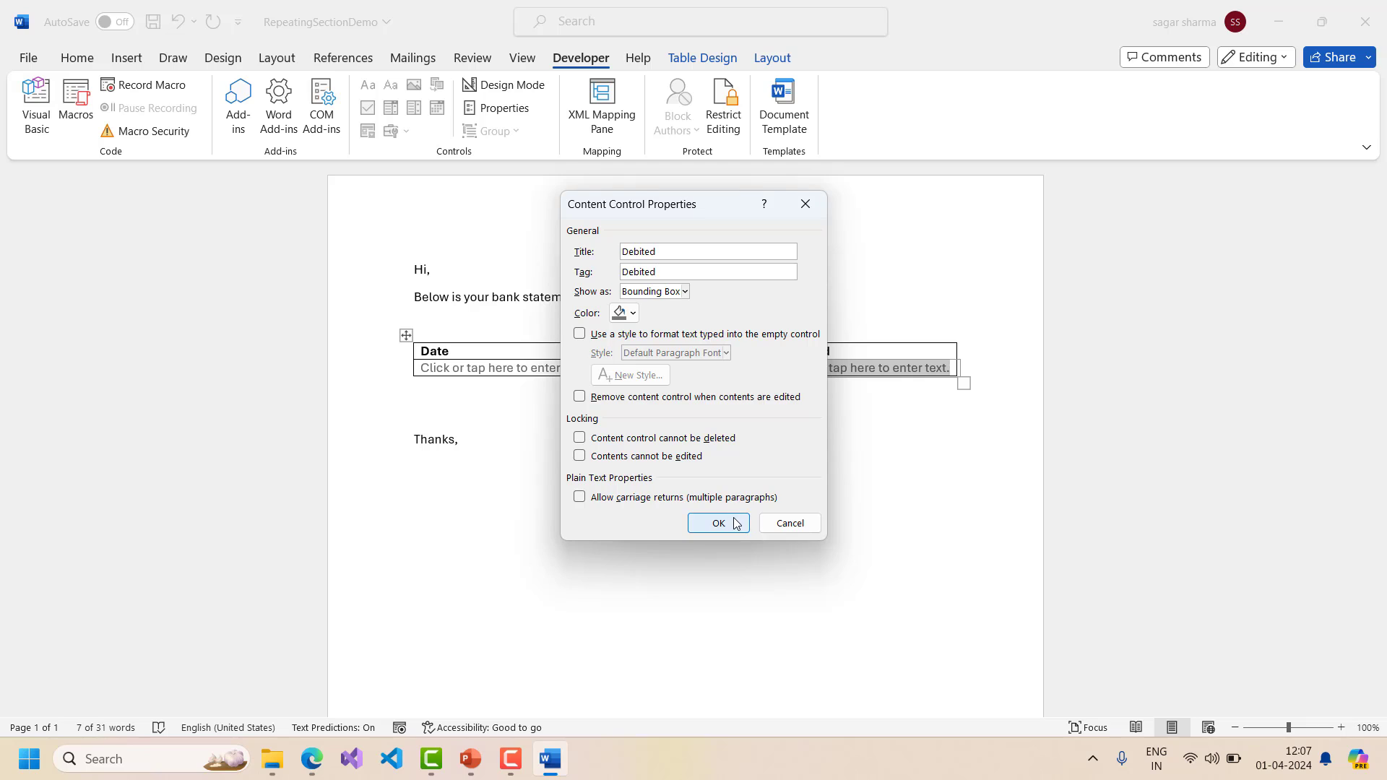
left_click(731, 523)
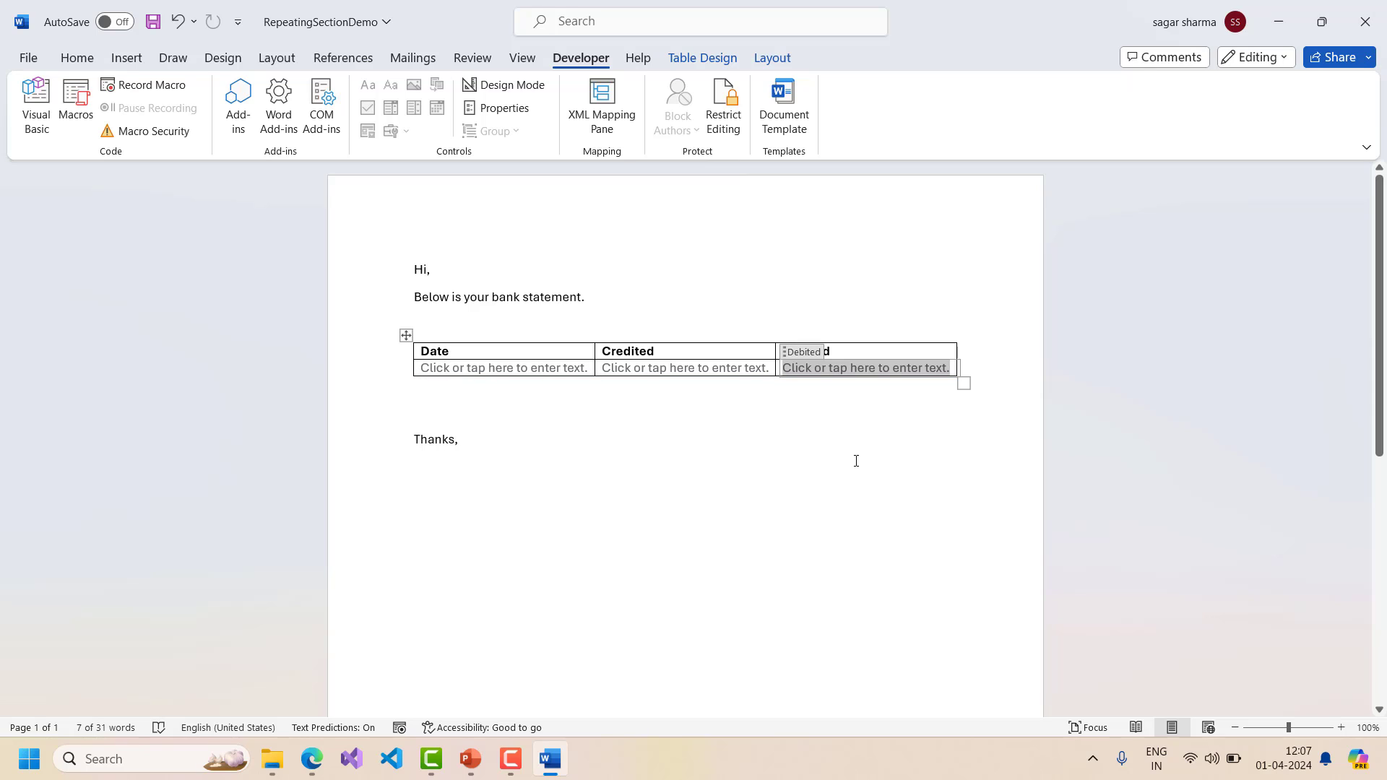
left_click(416, 378)
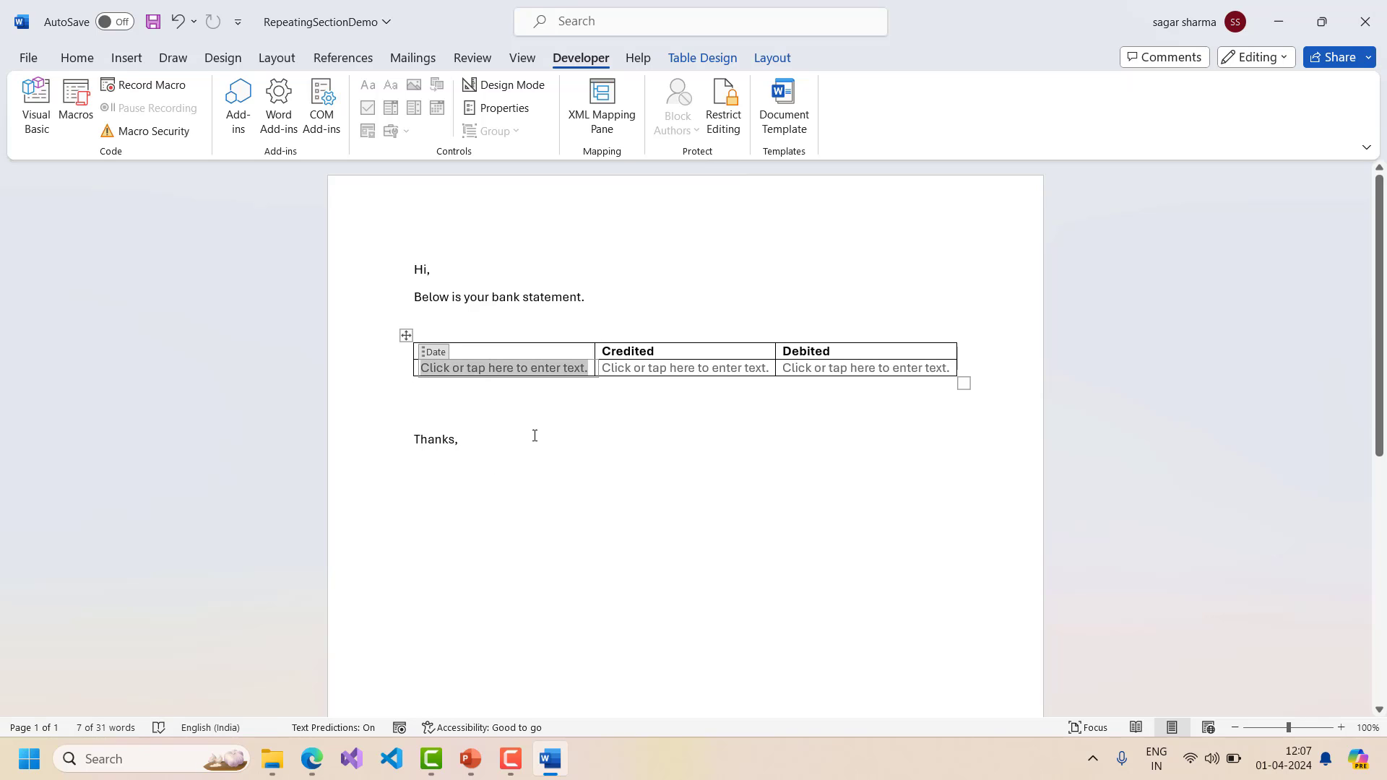
- Wrap the table's data row in a Repeating Section Content Control
left_click(619, 367)
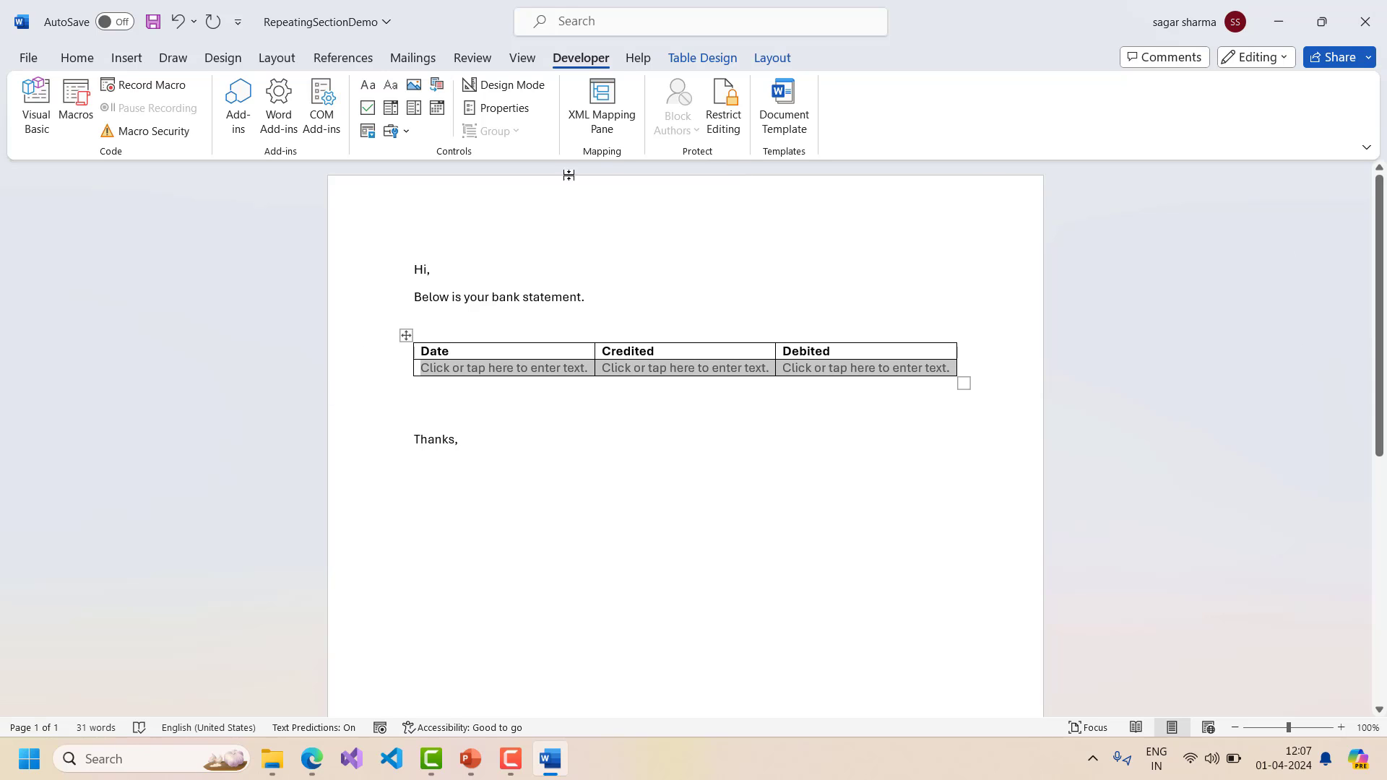
left_click(368, 131)
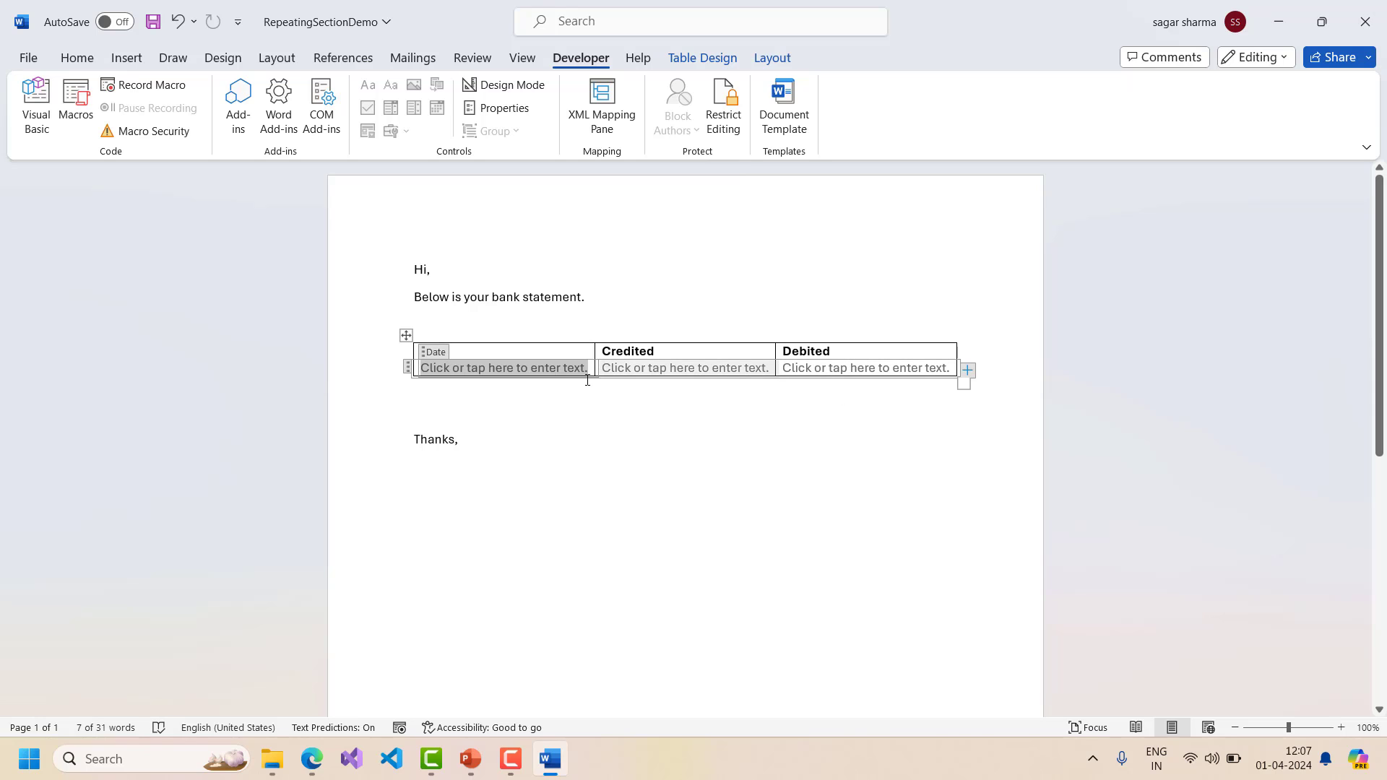
left_click(480, 470)
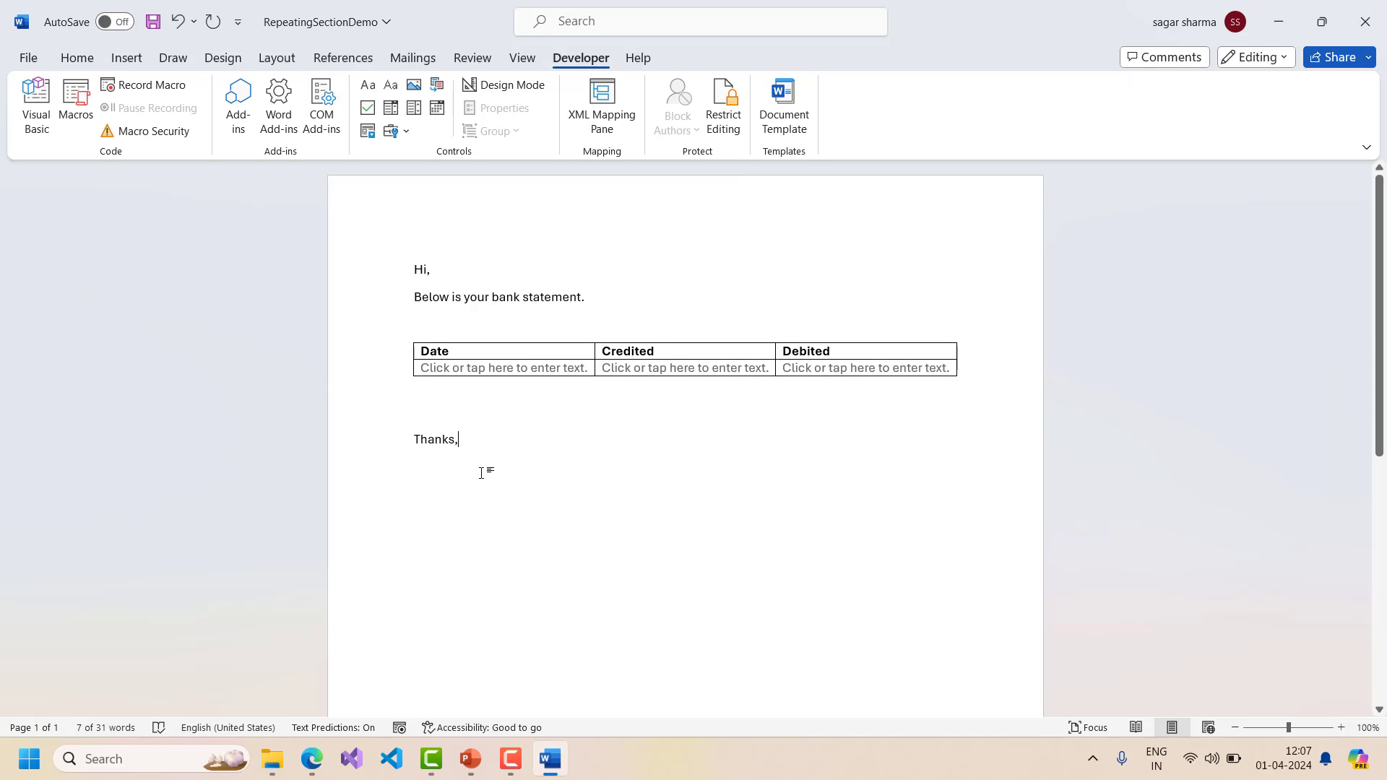
left_click(429, 370)
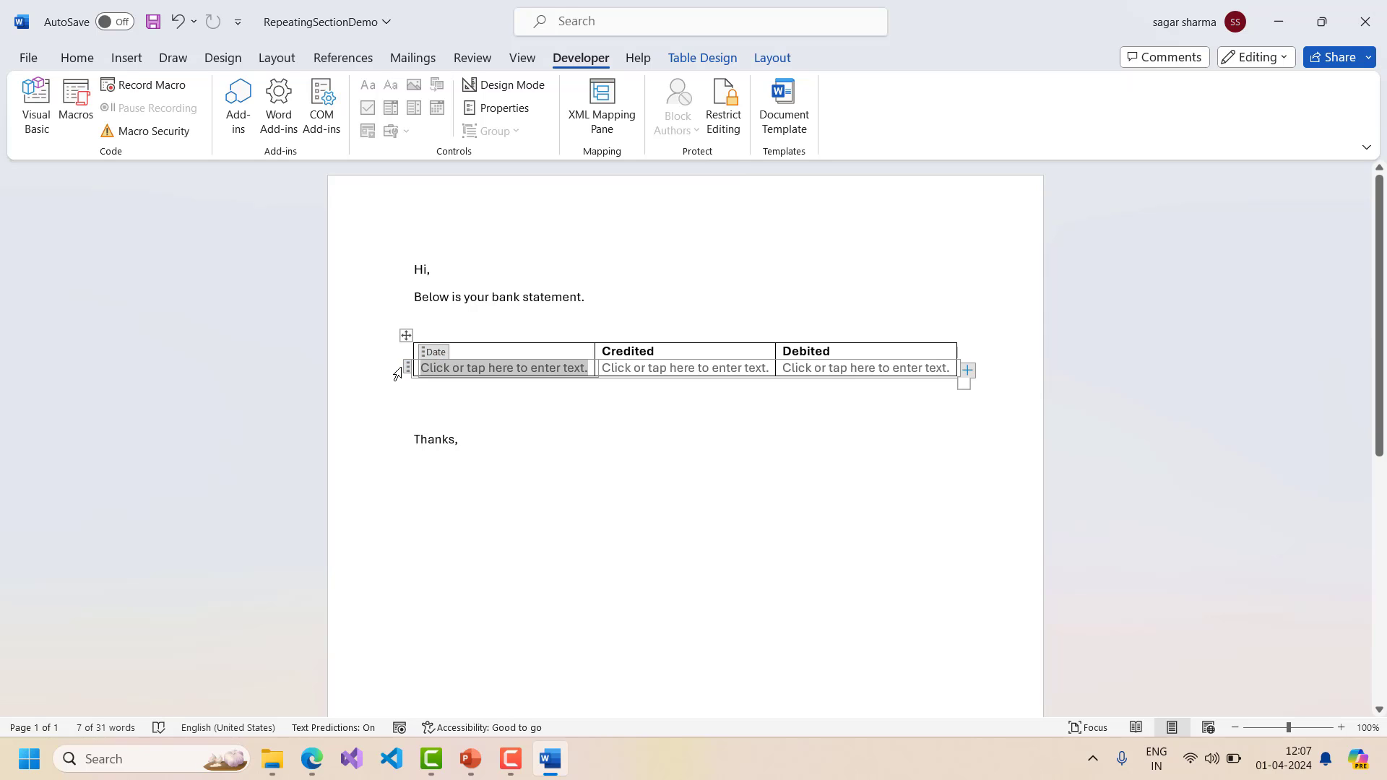
- Zoom the page to 150% and select the whole repeating section row
left_click(1341, 728)
left_click(1342, 728)
left_click(1341, 727)
left_click(1342, 728)
left_click(1342, 728)
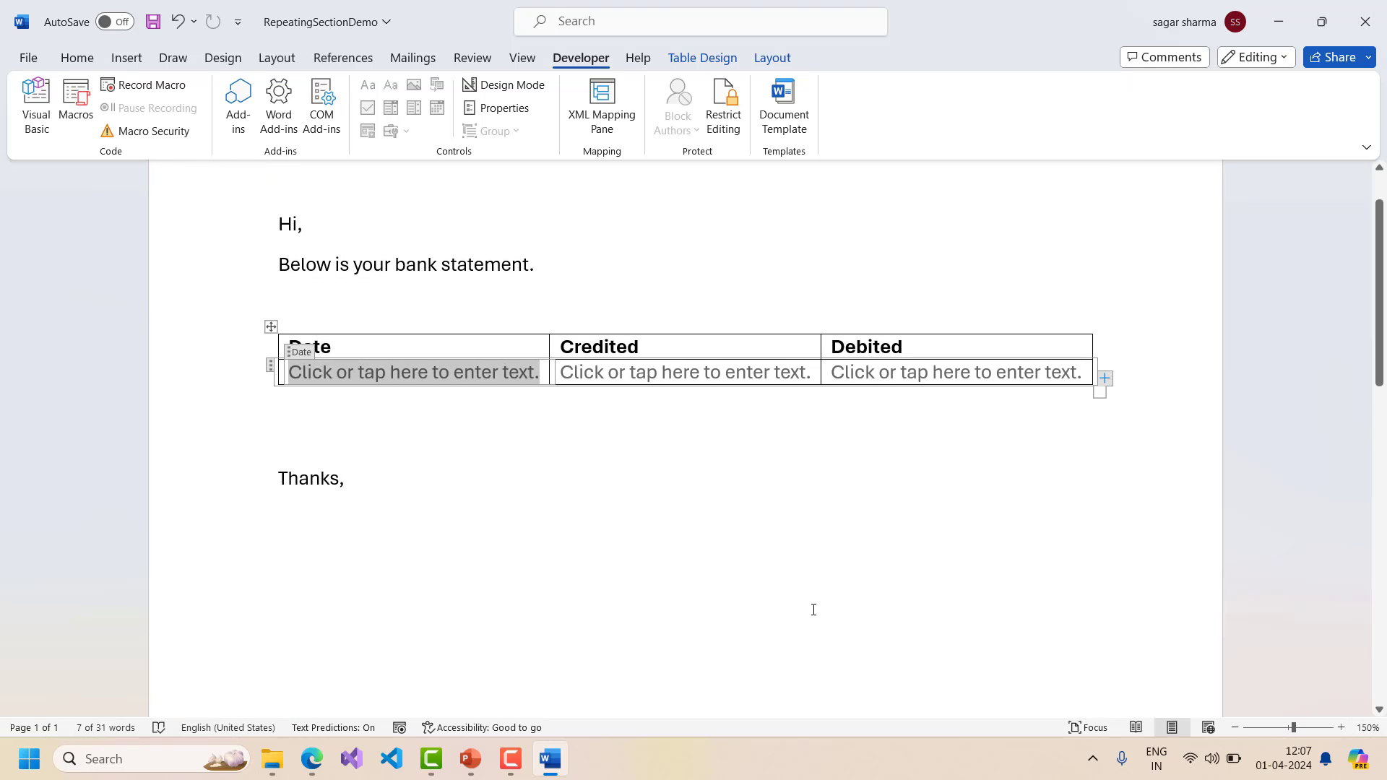
left_click(811, 609)
left_click(317, 365)
left_click(271, 366)
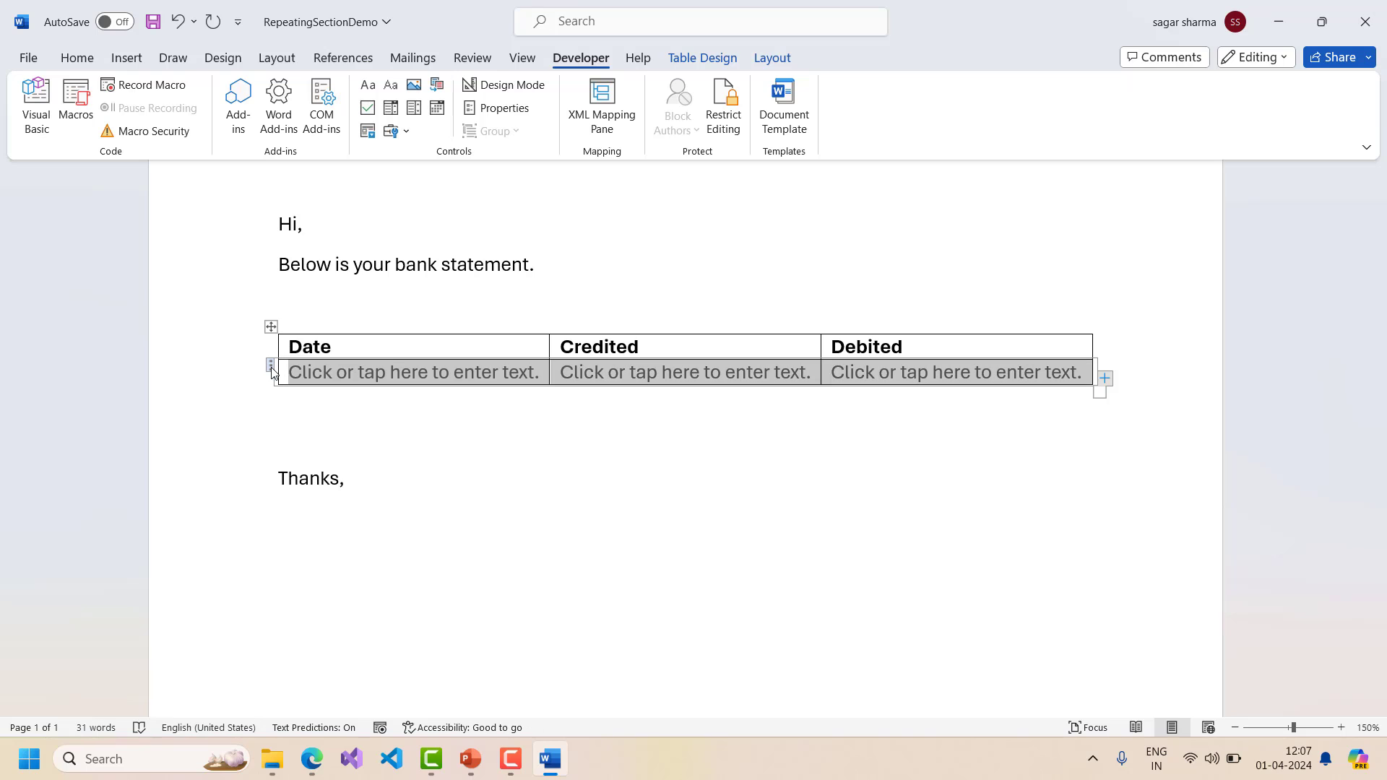
- Enter 'MyStatement' as the repeating section's title and tag in its properties
left_click(497, 107)
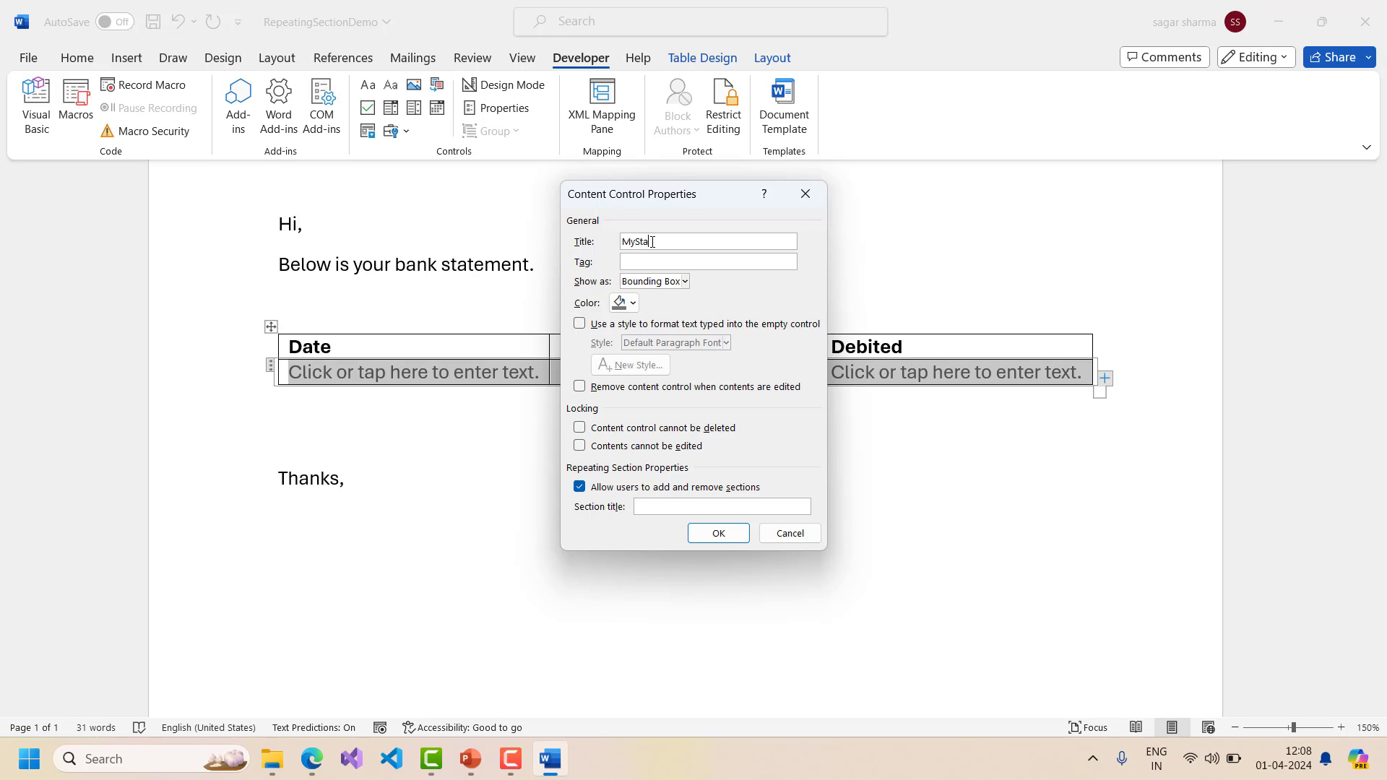
type("ment")
left_click(705, 265)
left_click(686, 282)
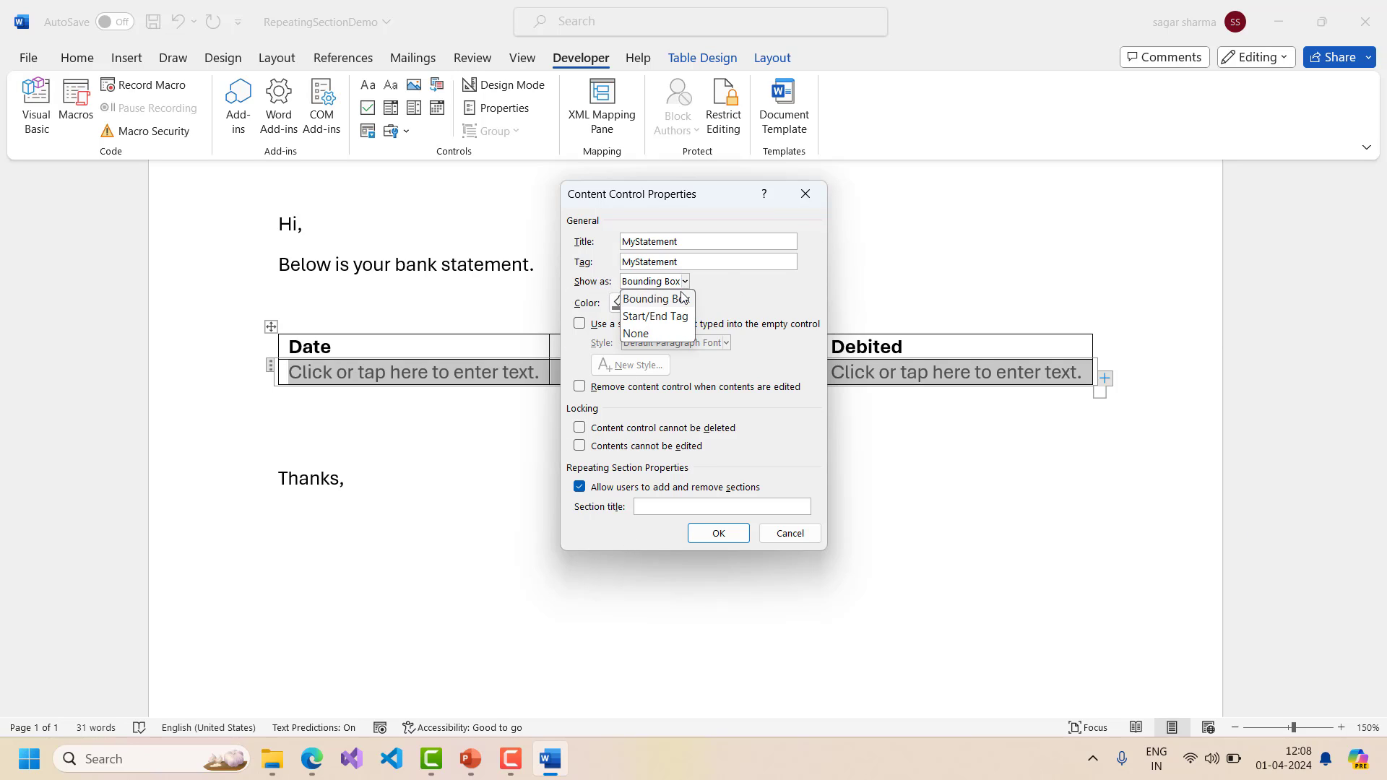
- Set the MyStatement repeating section to show as Start/End Tag and apply it
left_click(665, 316)
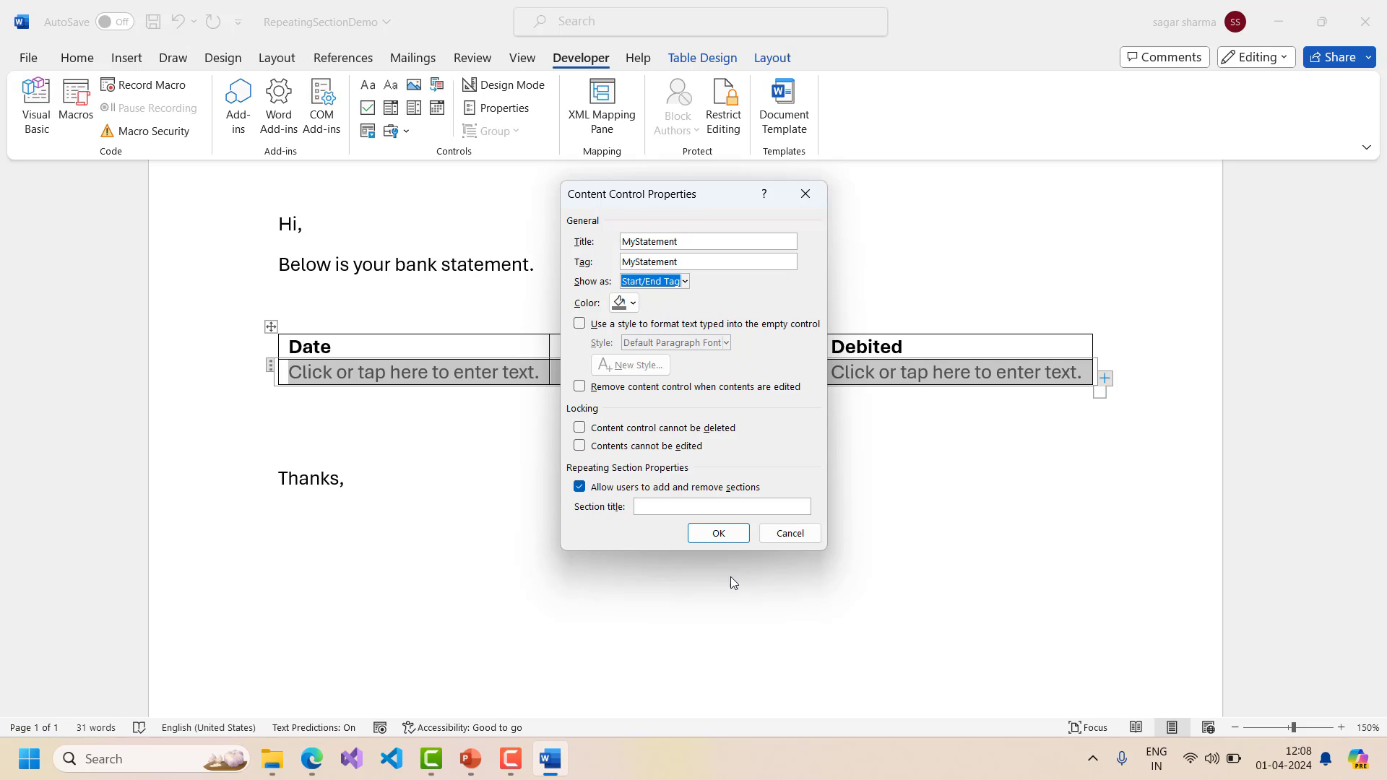
left_click(719, 534)
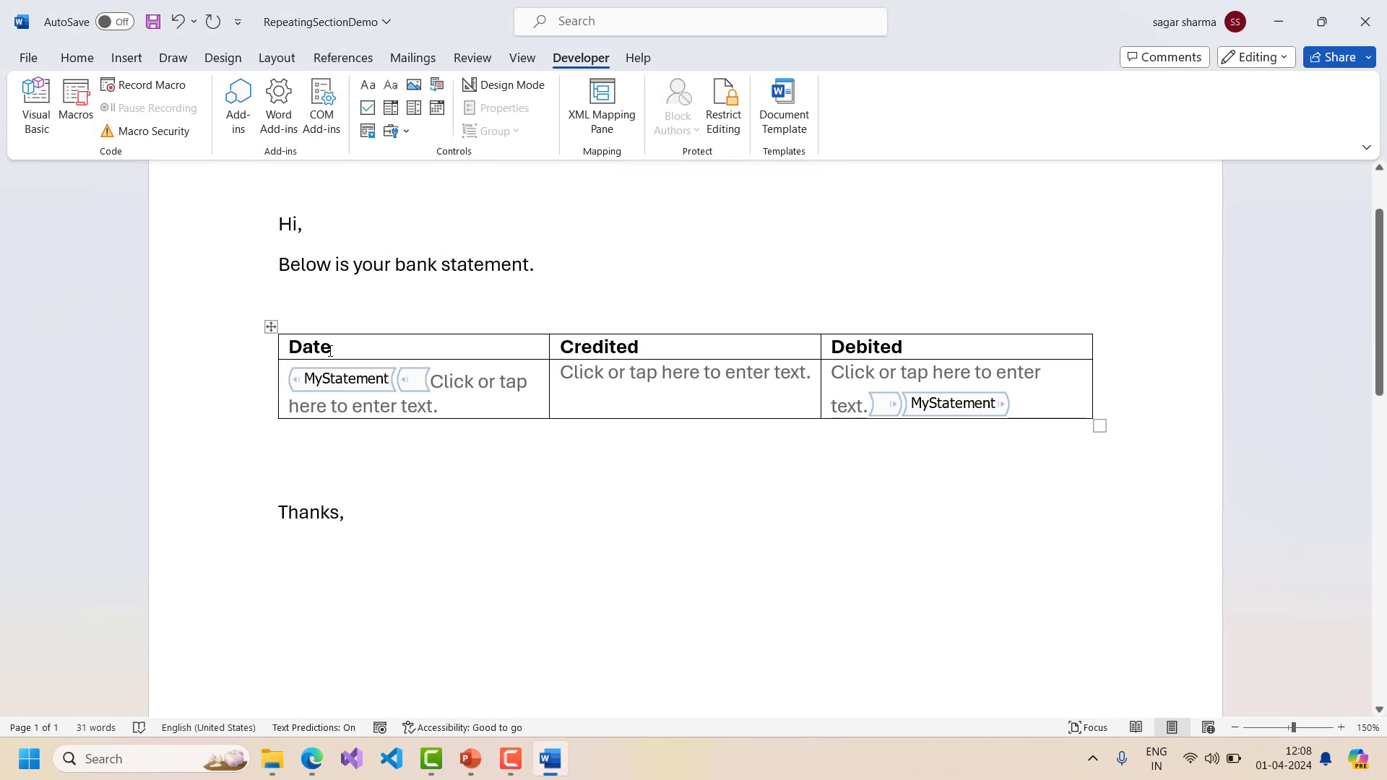
left_click(346, 379)
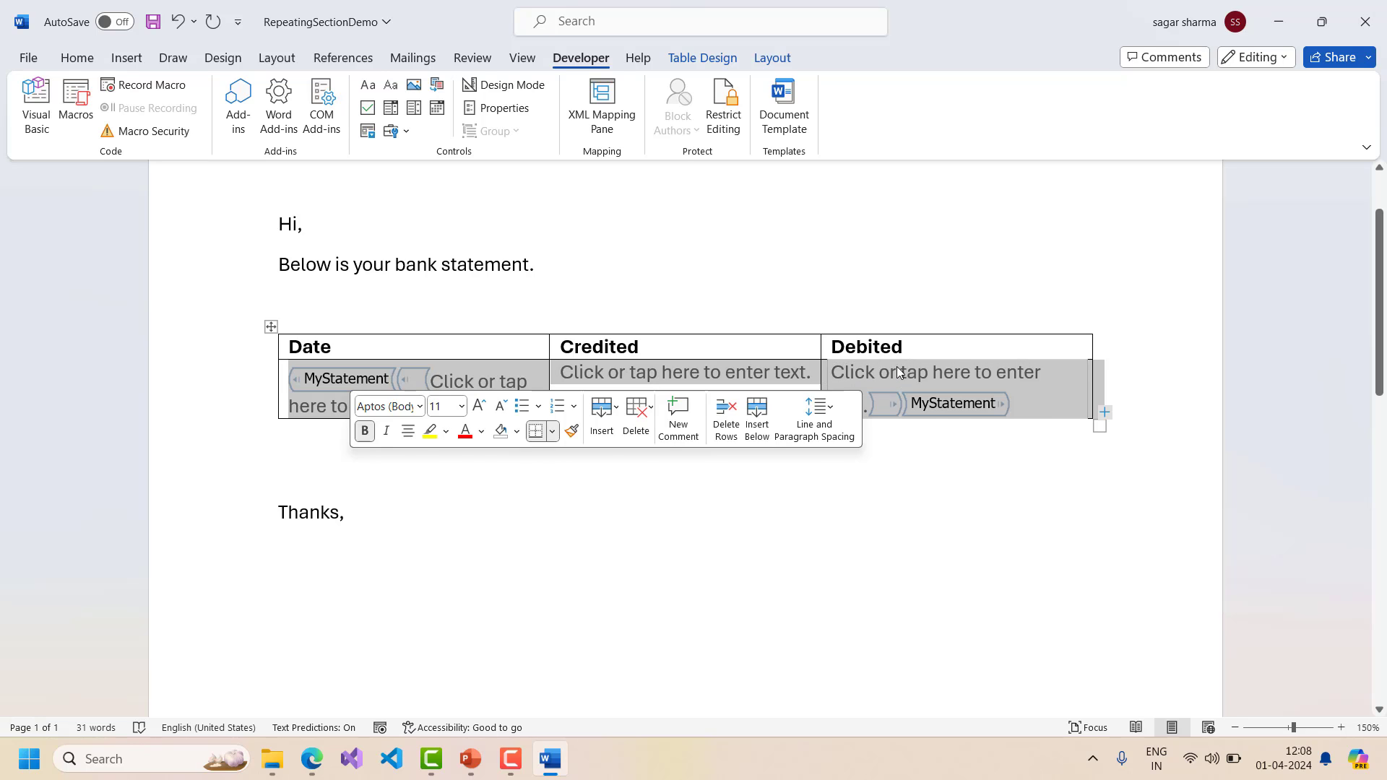
- Save the RepeatingSectionDemo template and close Word
key("ctrl+End")
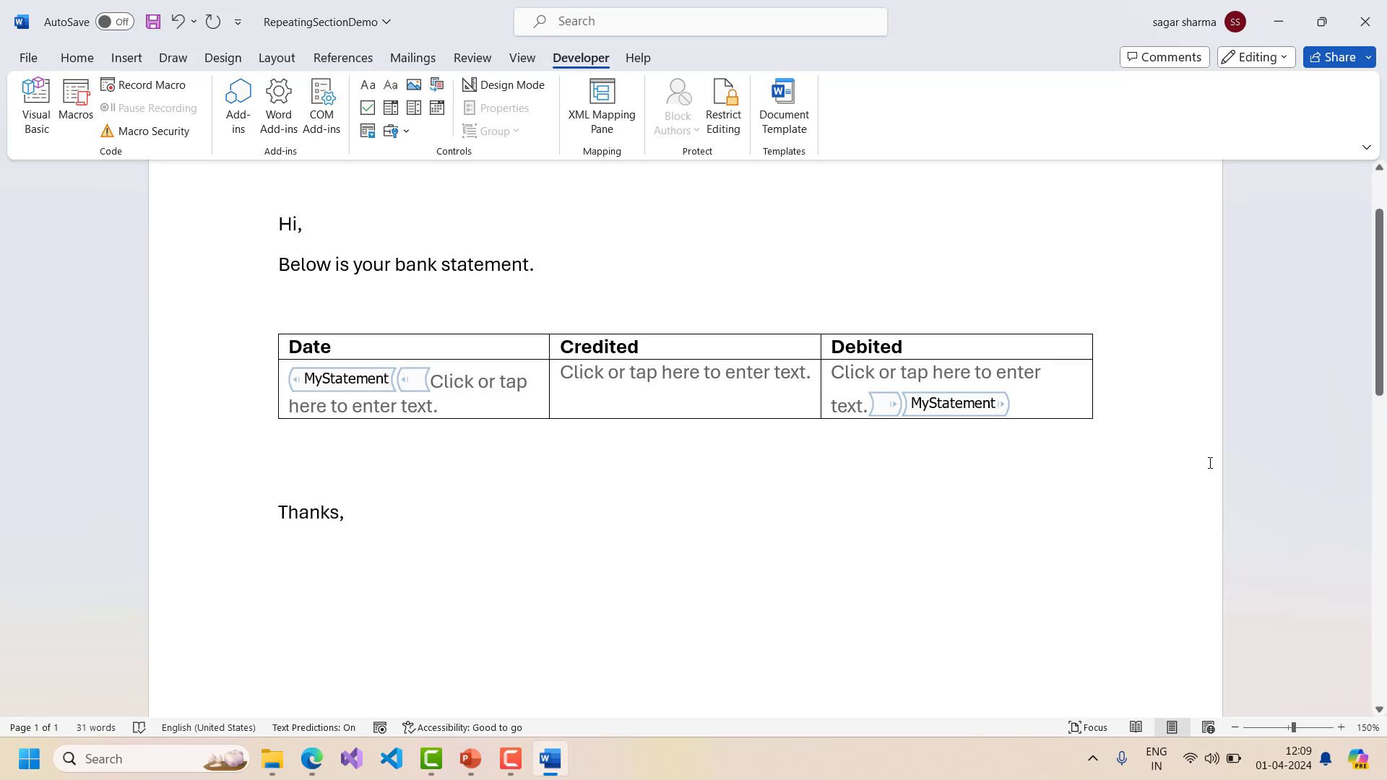
key("ctrl+s")
left_click(1365, 22)
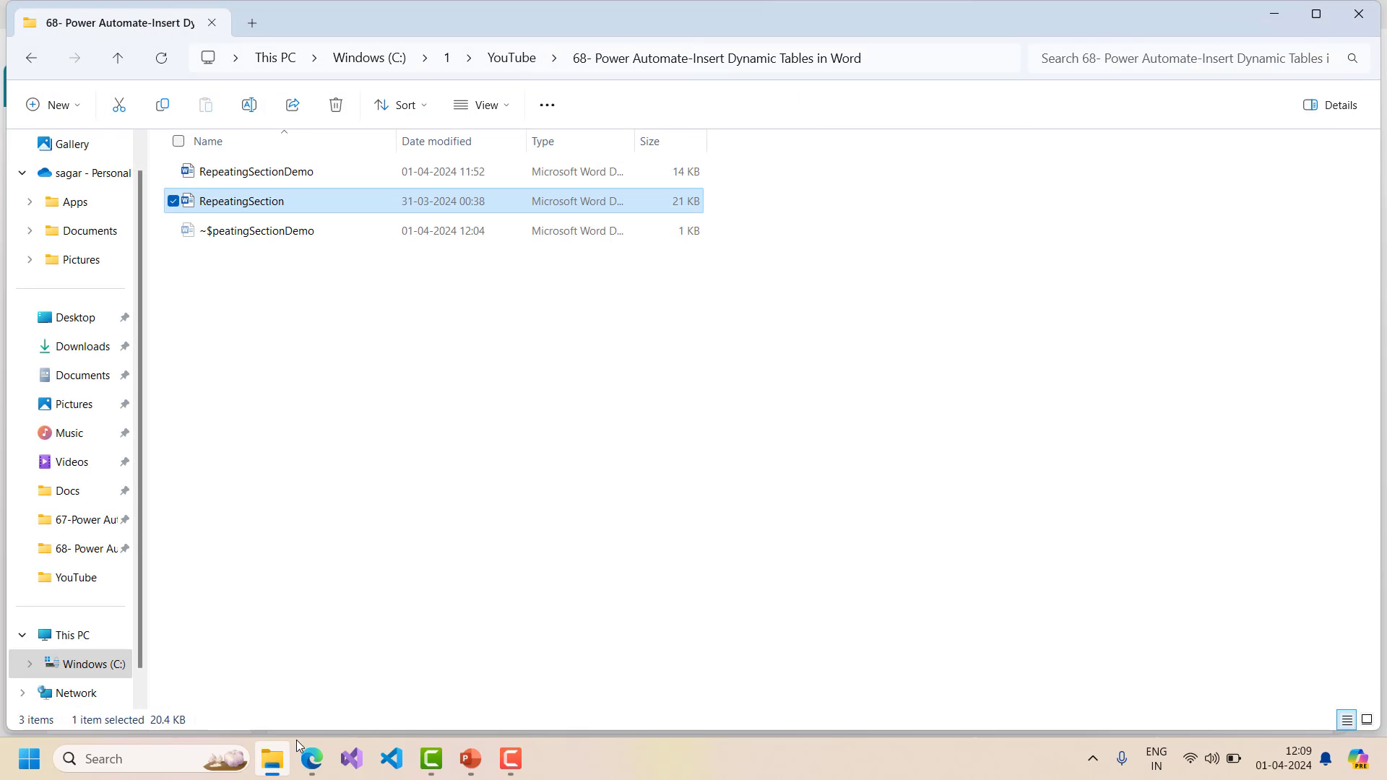
- Drag RepeatingSectionDemo.docx from File Explorer into the SharePoint Template library
left_click(310, 758)
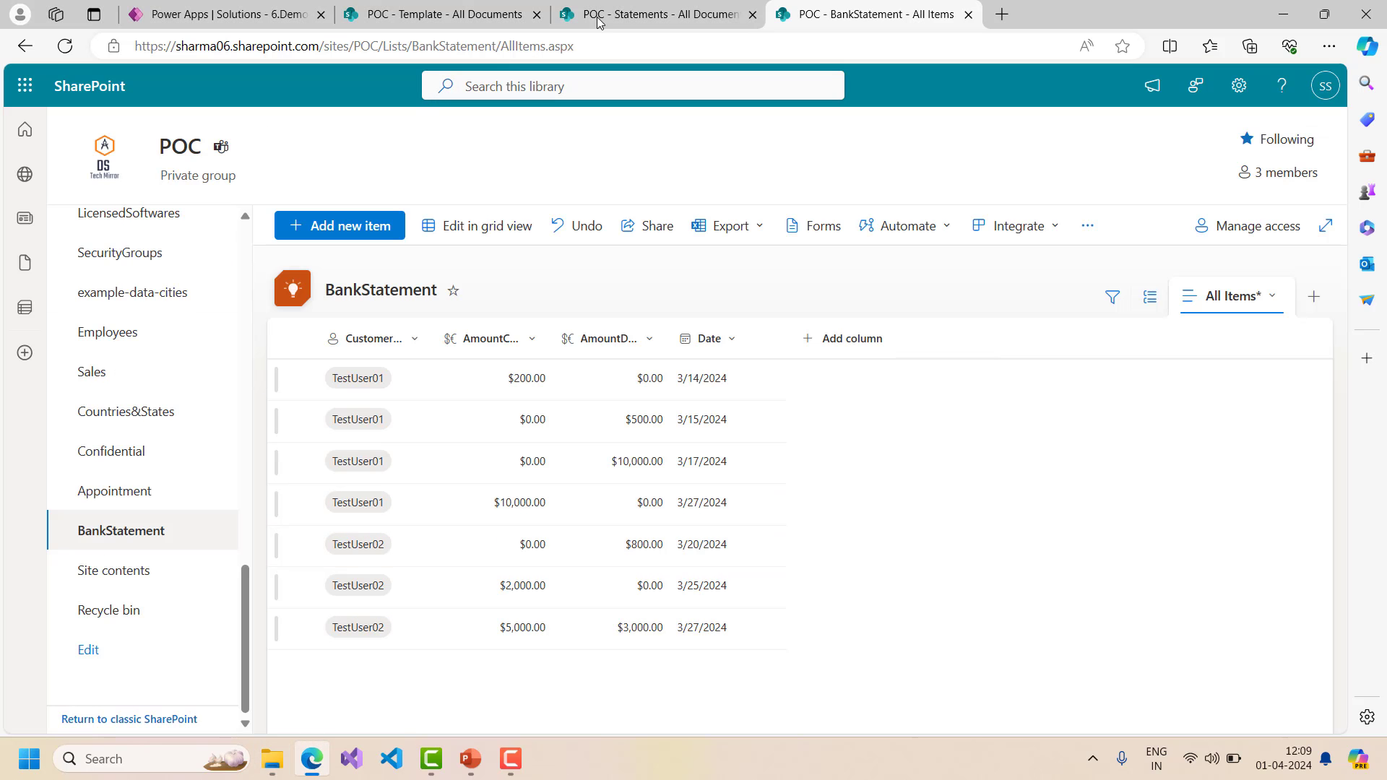
left_click(469, 21)
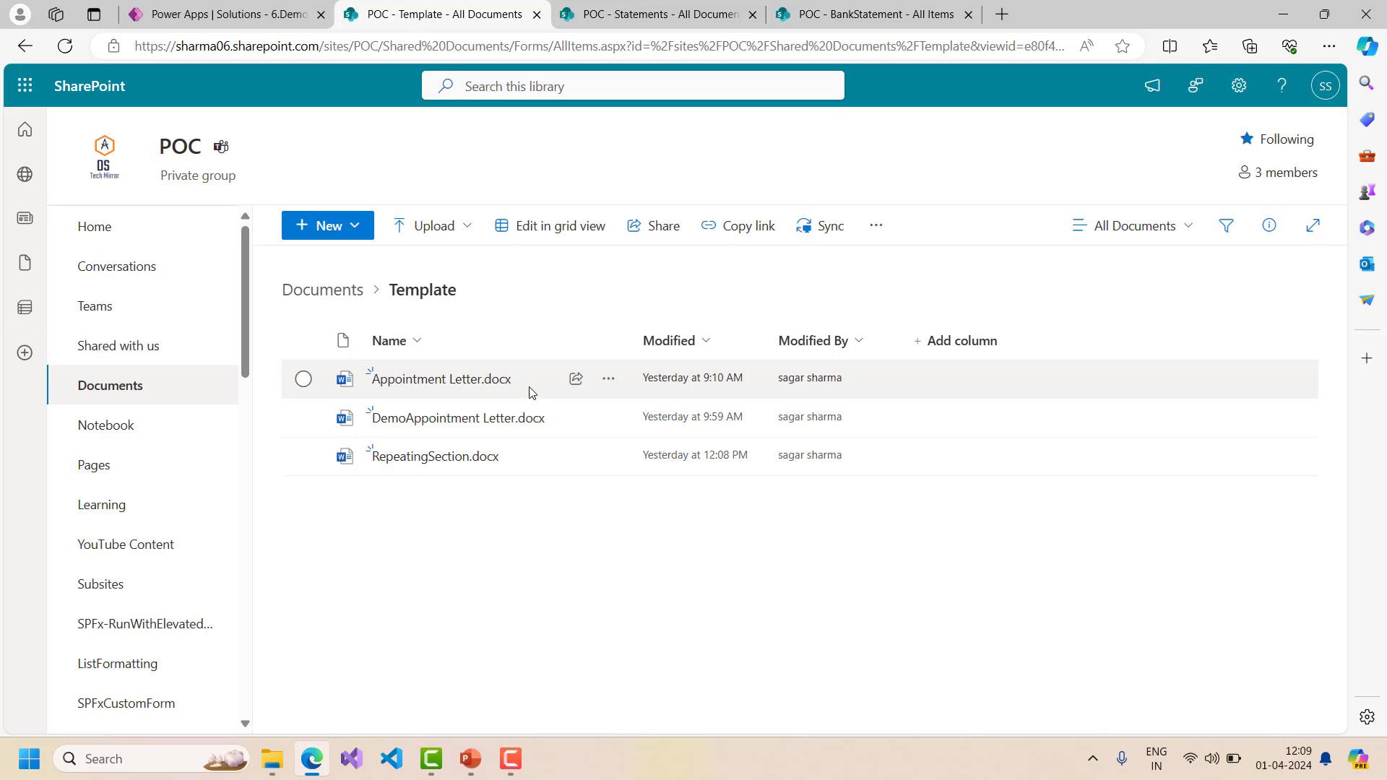
left_click(273, 759)
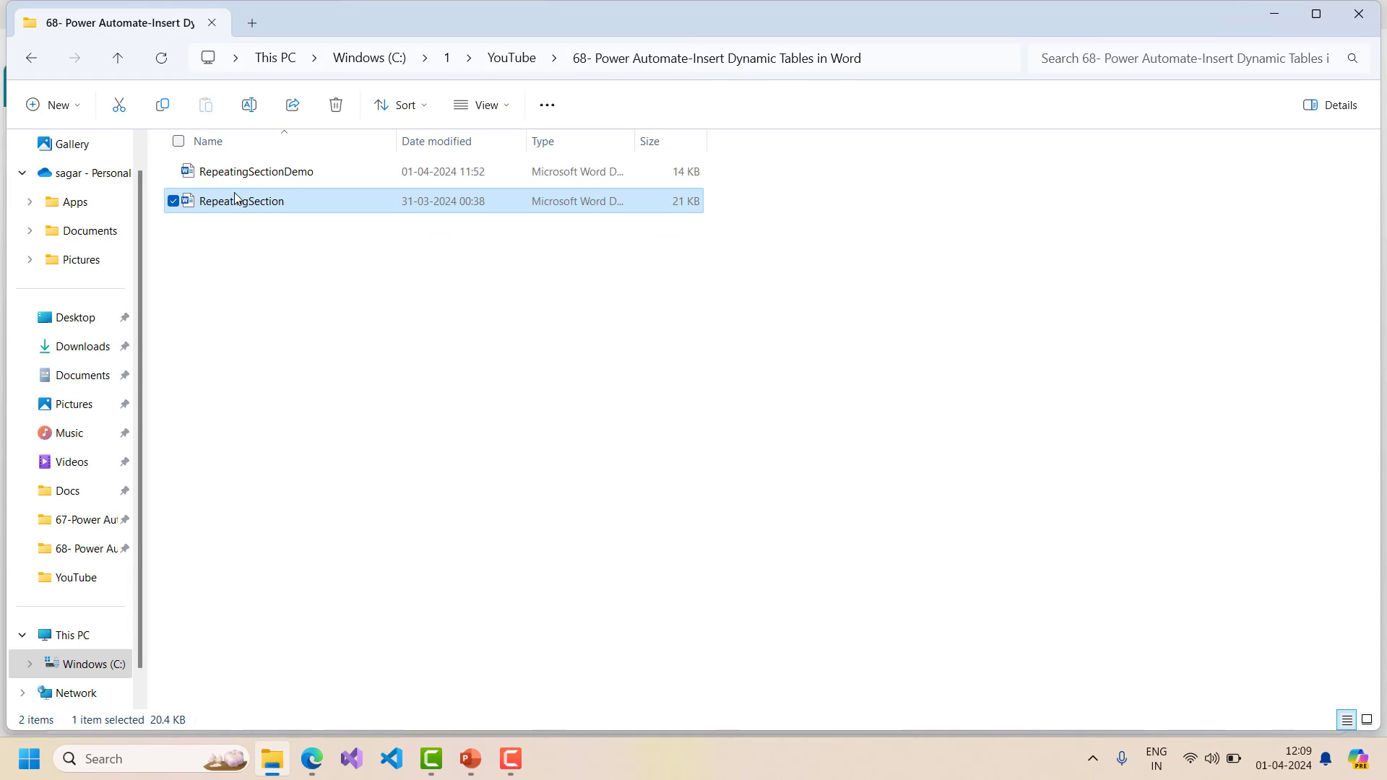
left_click_drag(257, 174, 520, 576)
key("alt+Tab")
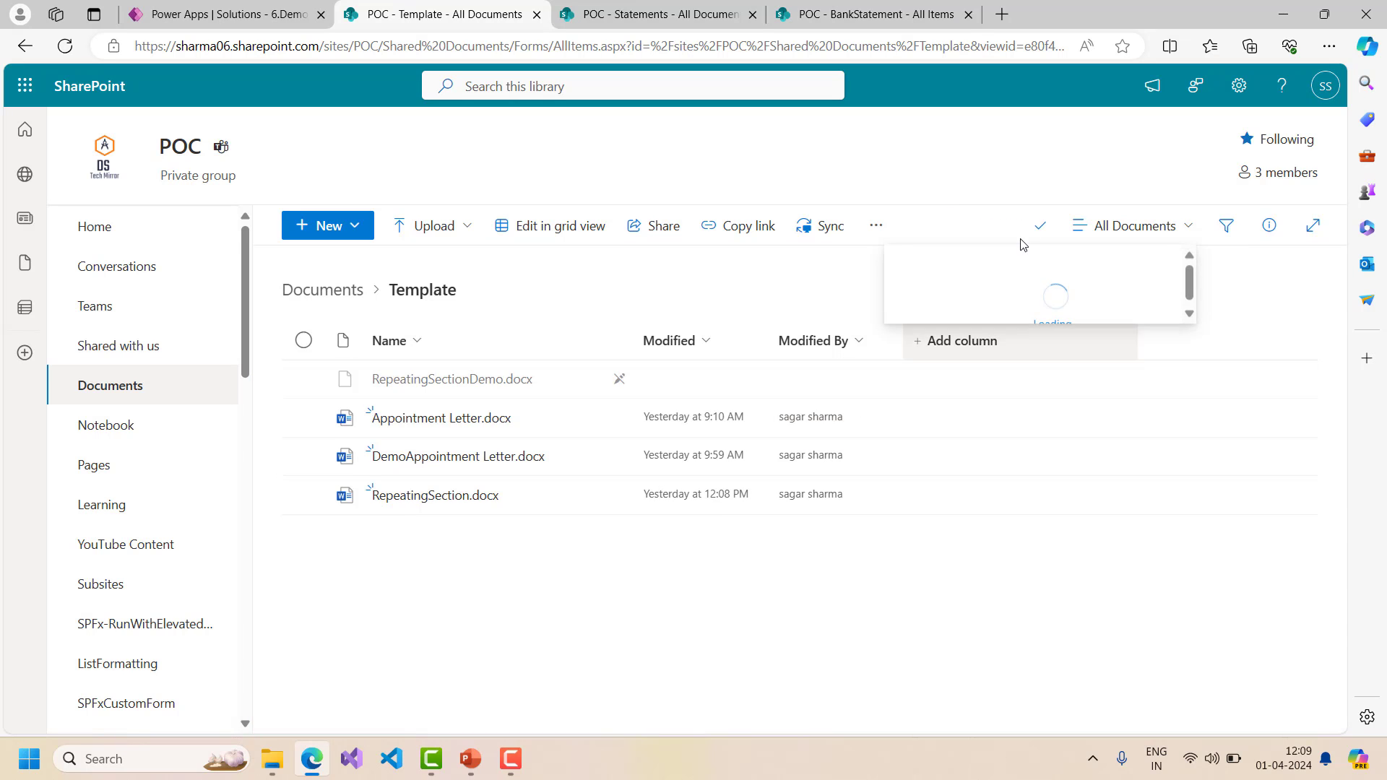
left_click(218, 16)
- Create an instant cloud flow named 'RepeatingSectionDemo' triggered by 'Manually trigger a flow'
left_click(321, 128)
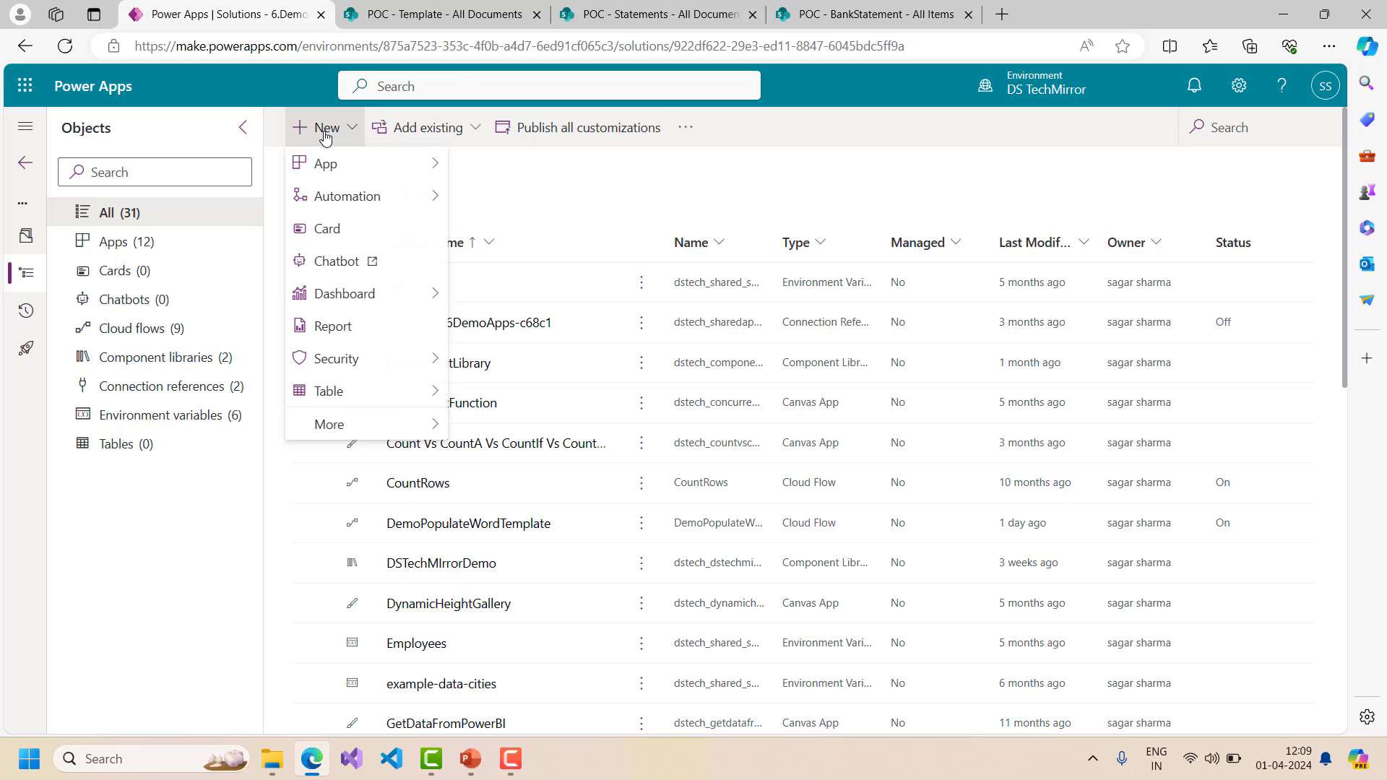
mouse_move(341, 169)
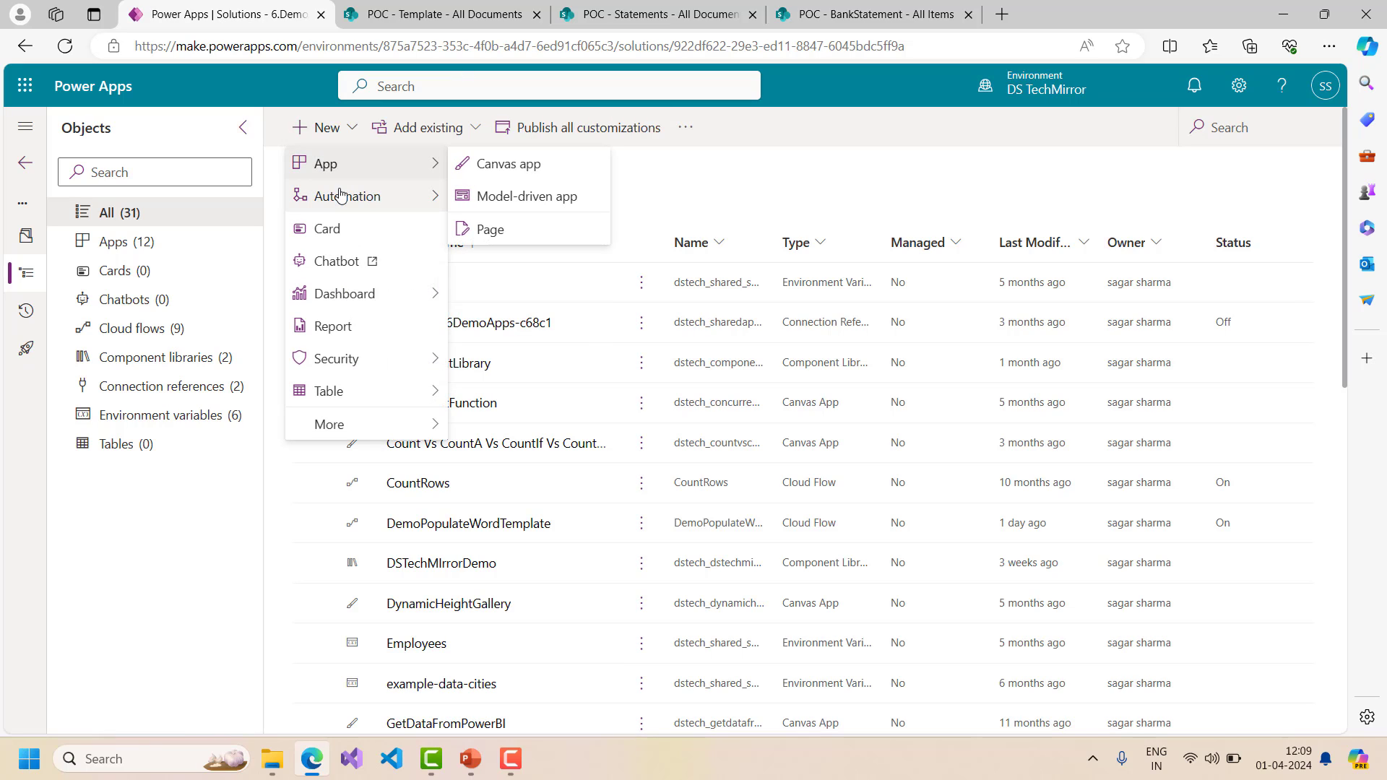
mouse_move(357, 196)
mouse_move(569, 202)
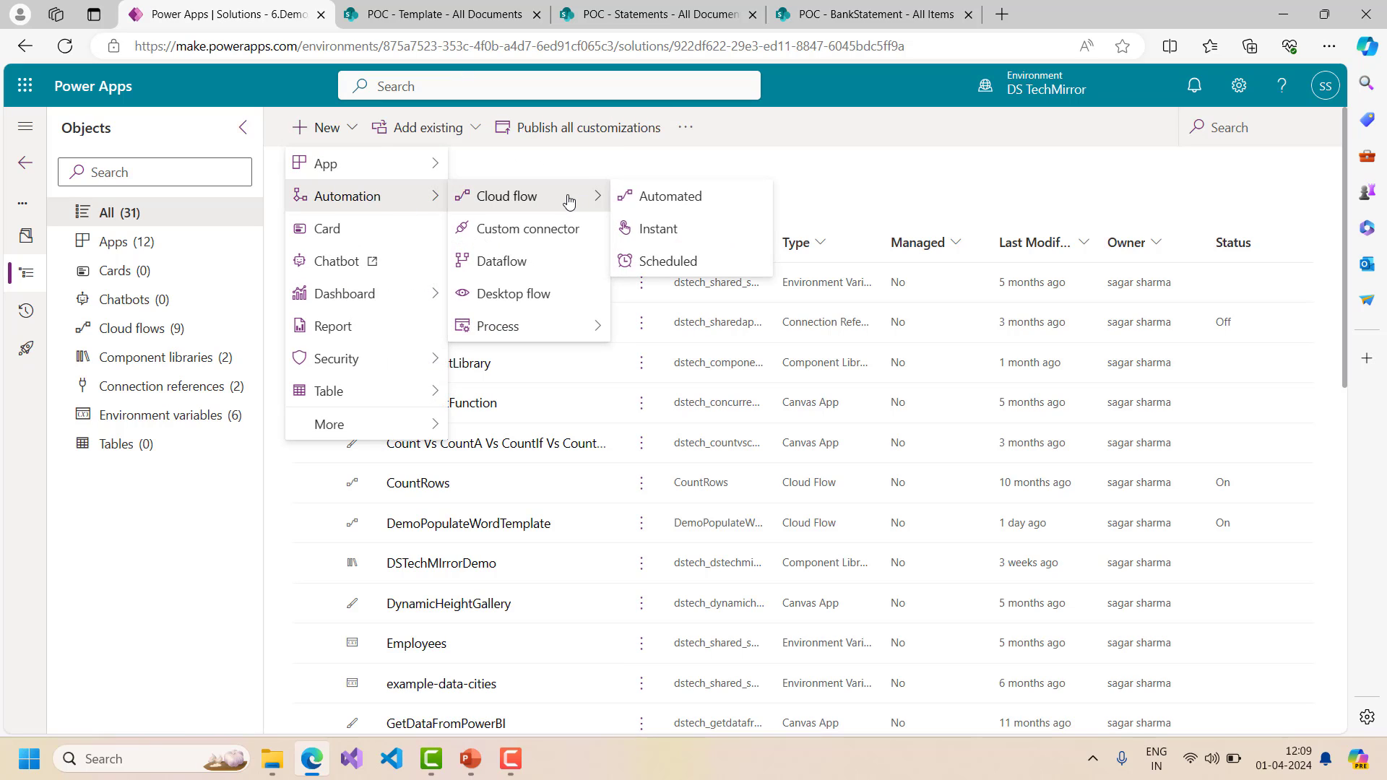
left_click(659, 230)
left_click(763, 258)
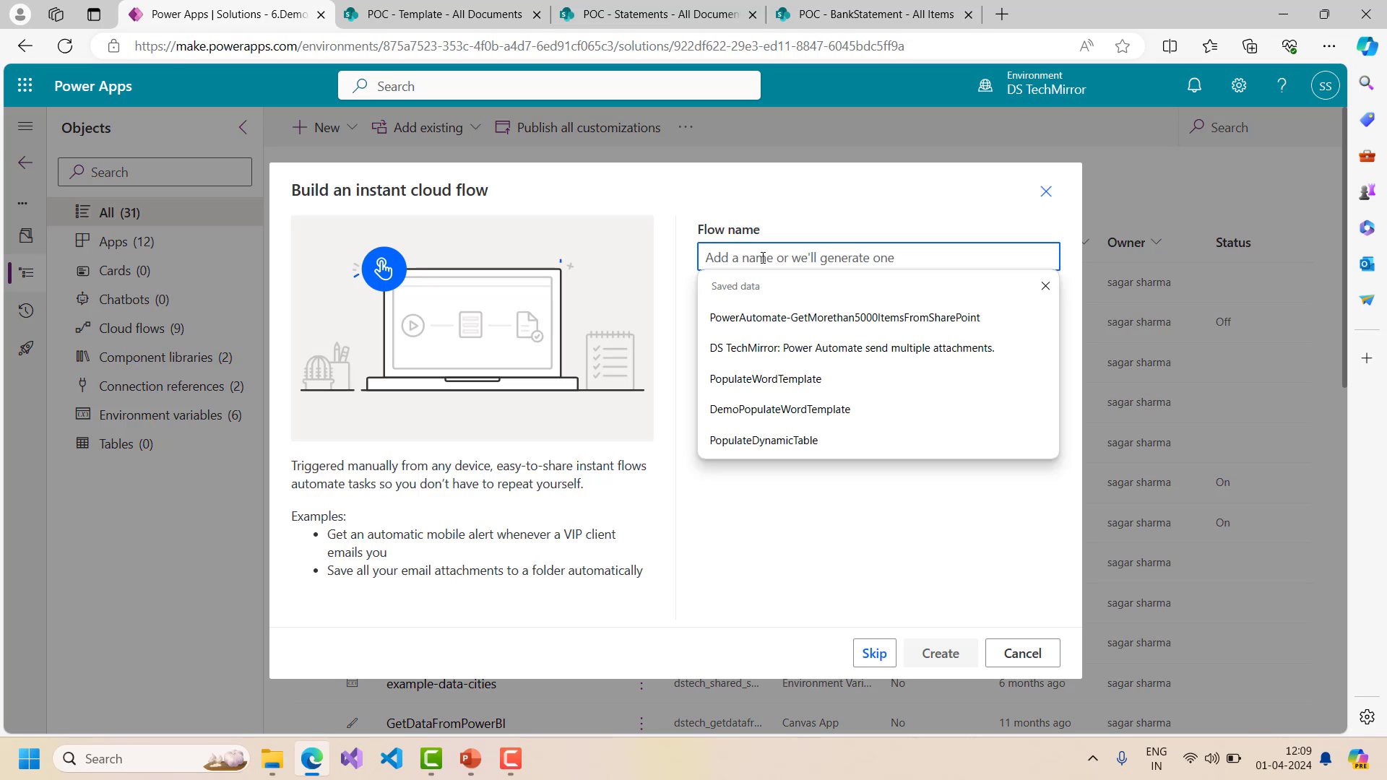
type("Repeatin")
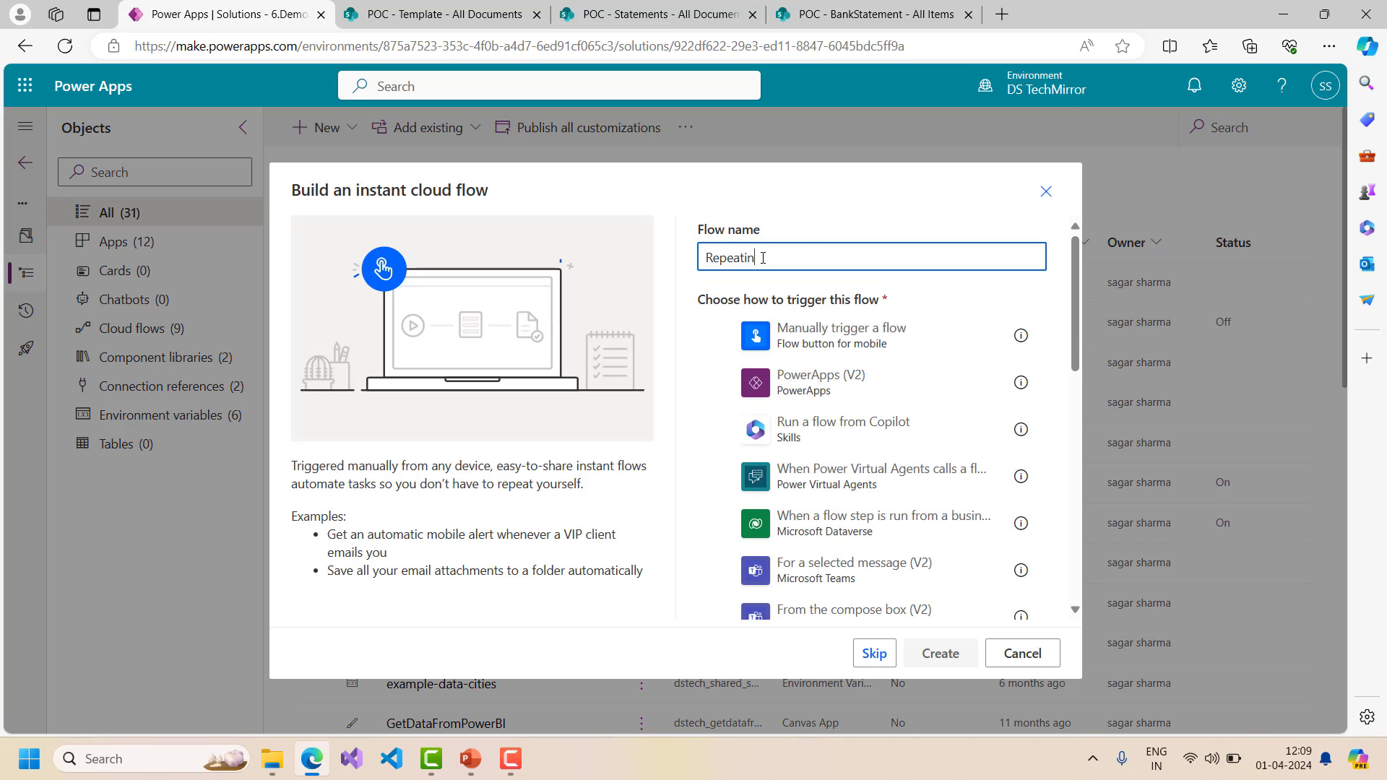
type("gSectionDemo")
left_click(887, 326)
left_click(940, 653)
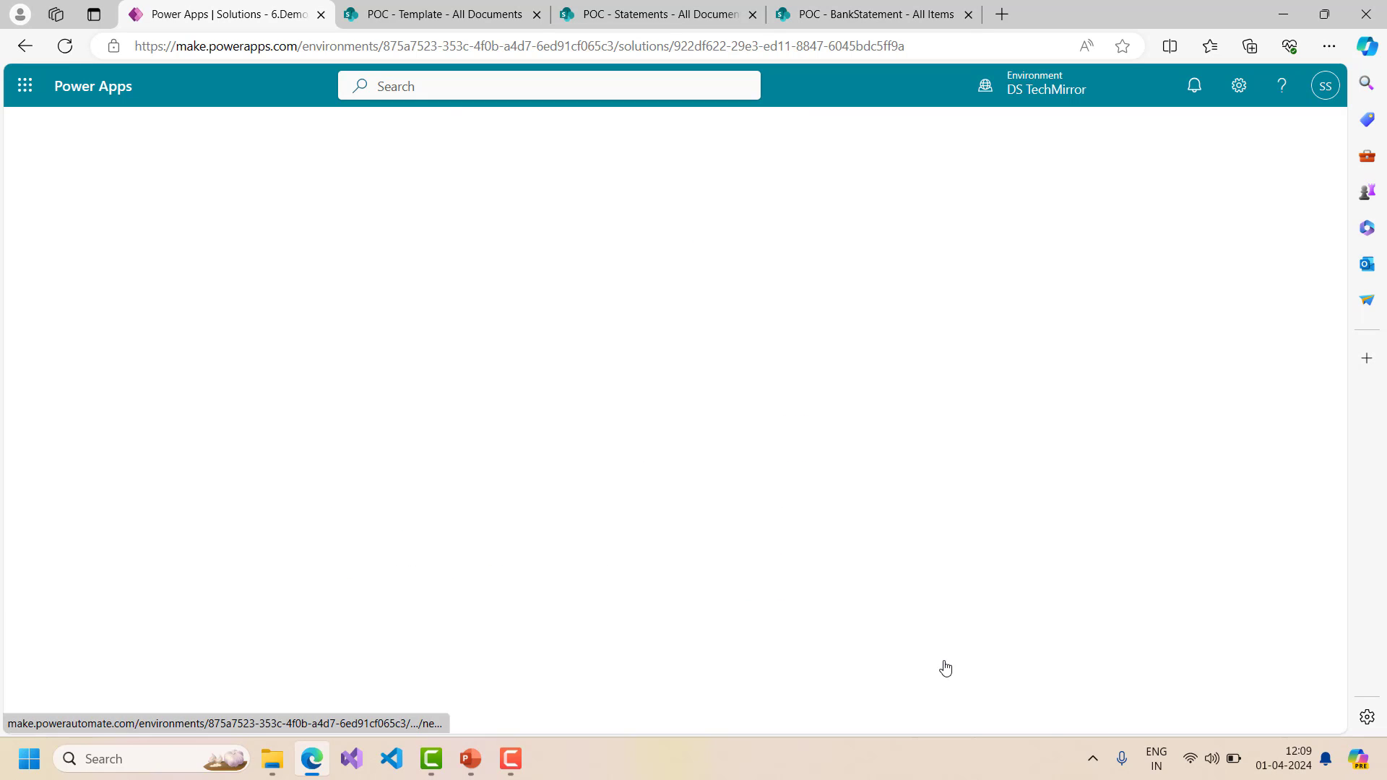
left_click(610, 256)
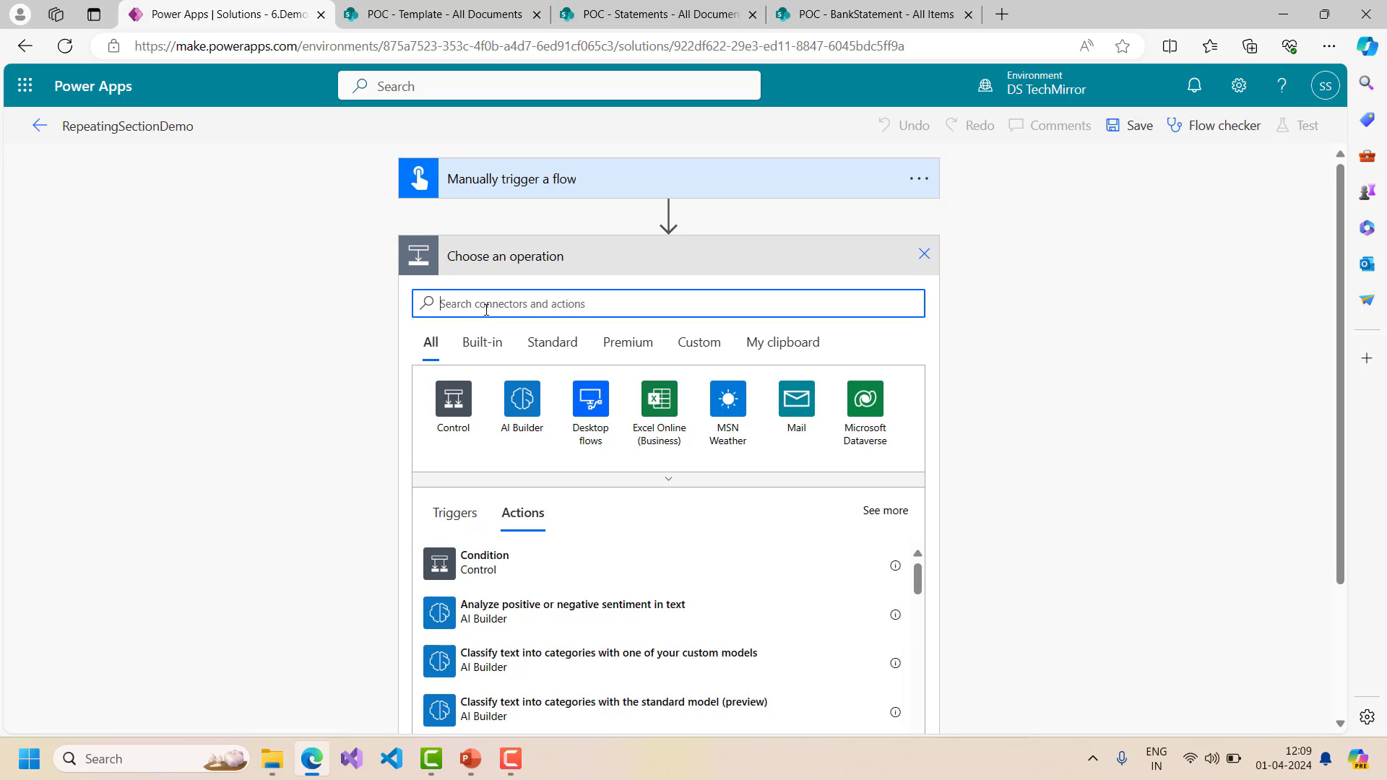
- Add the SharePoint 'Get items' action to the flow
type("sharepoint")
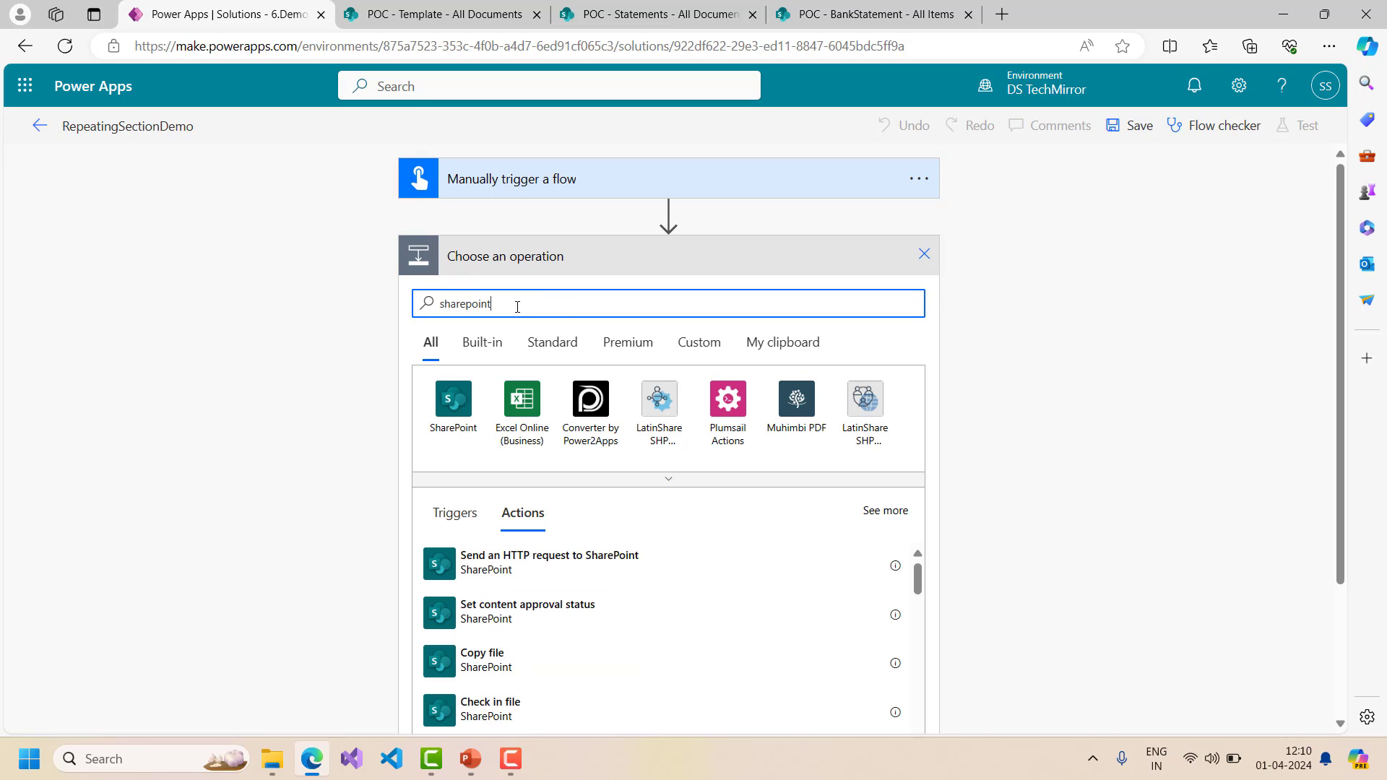
left_click(453, 408)
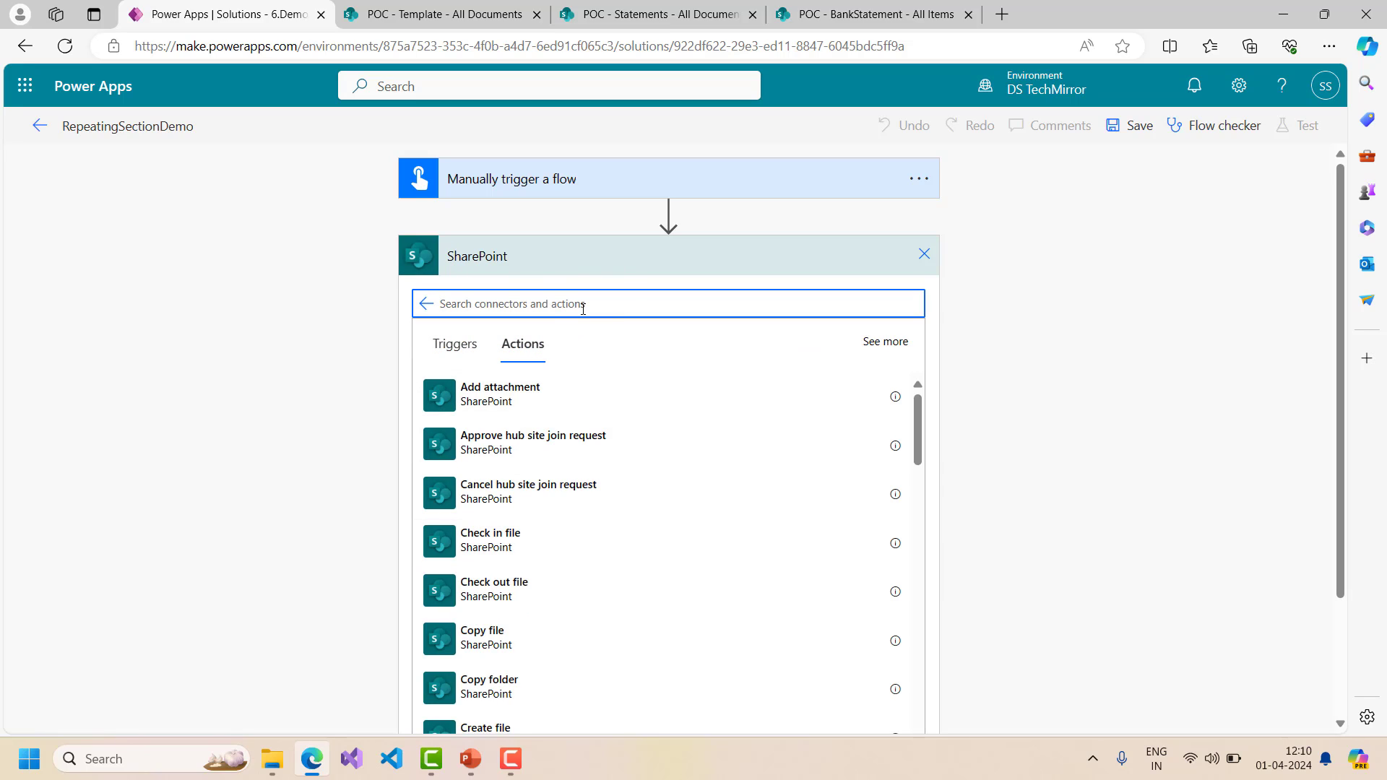
type("get titme")
key("BackSpace")
key("BackSpace")
key("BackSpace")
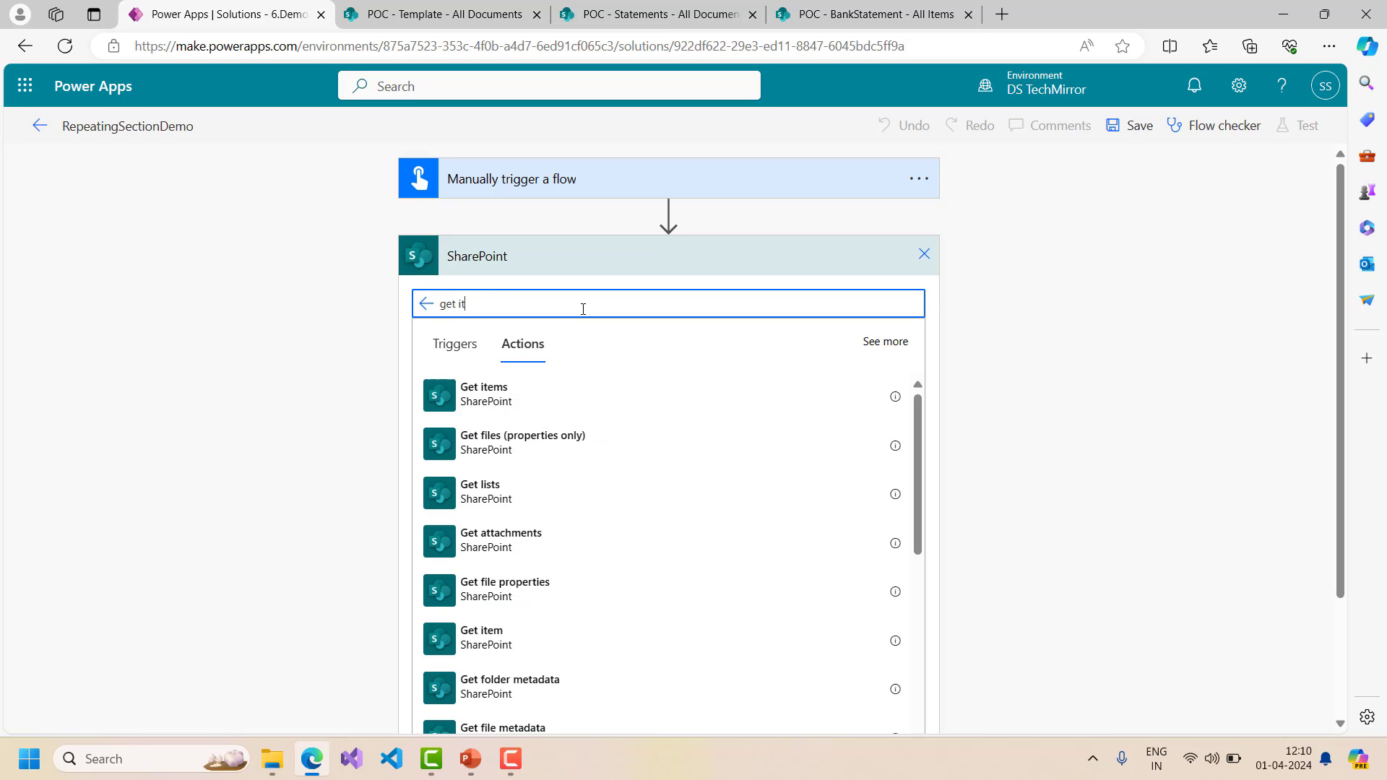
type("ems")
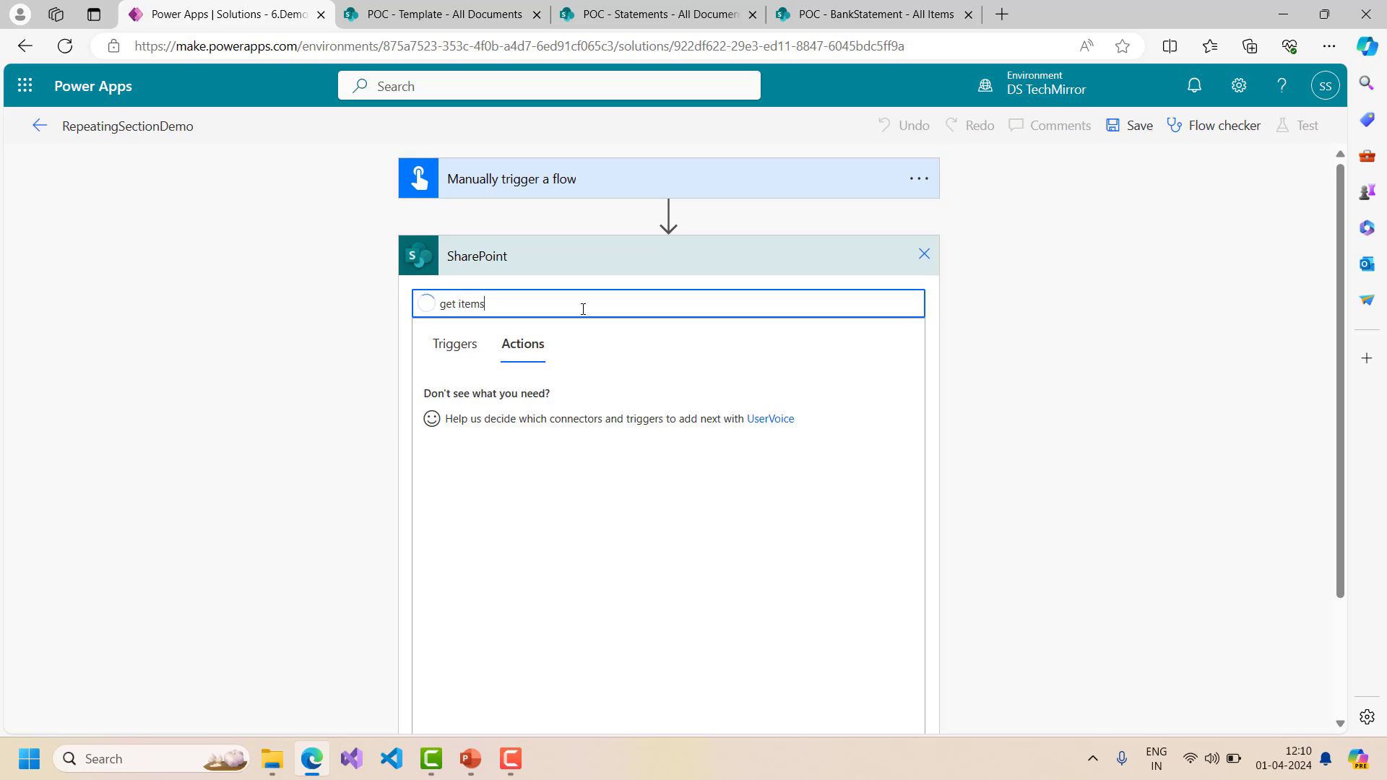
left_click(510, 401)
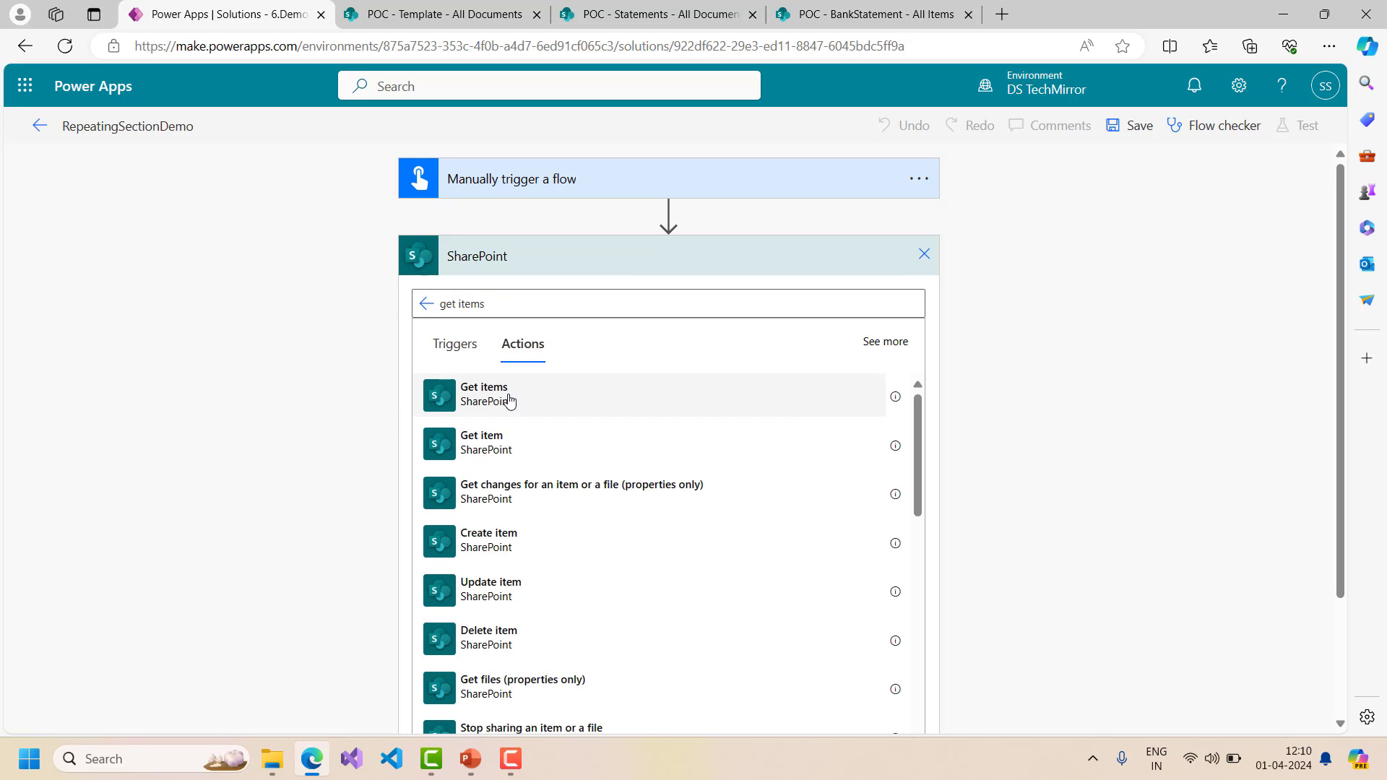
left_click(509, 401)
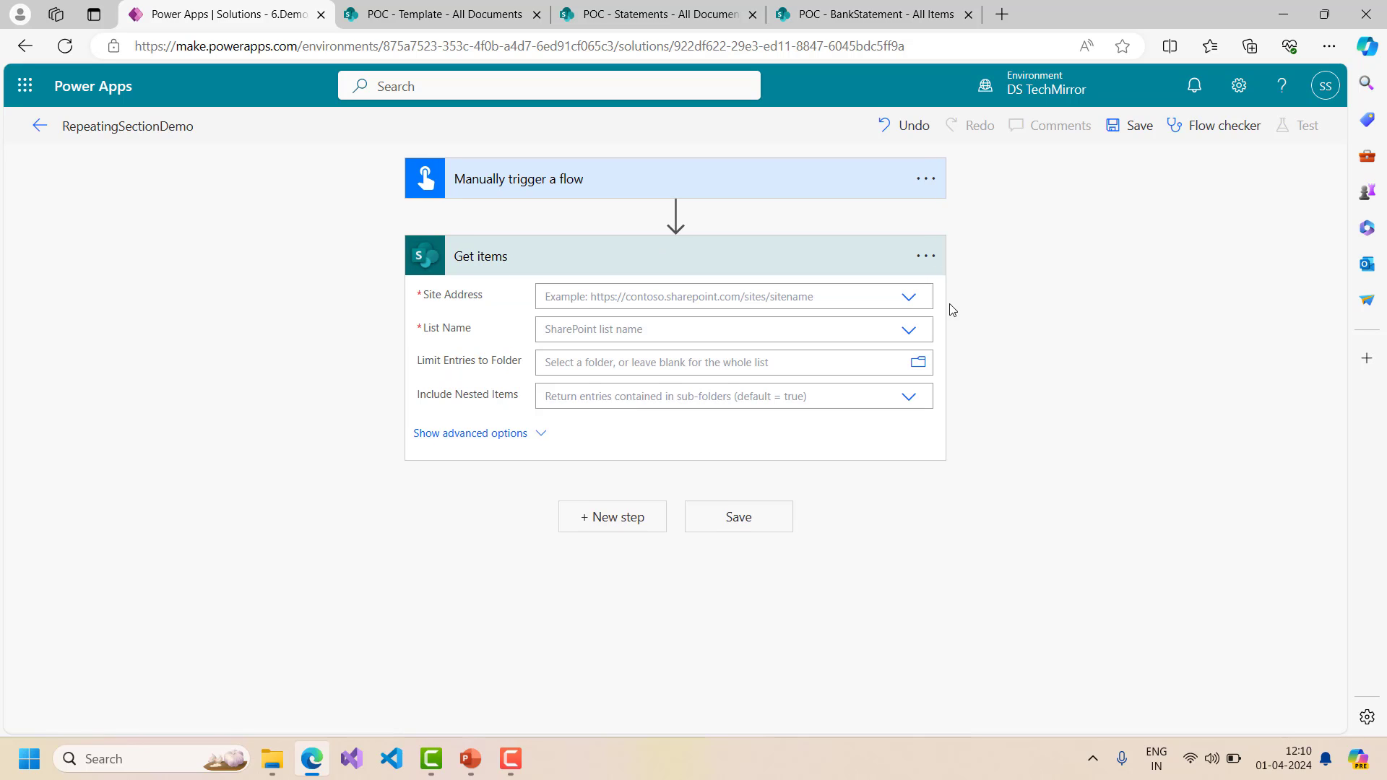
- Point Get items at the POC site's BankStatement list and show its advanced options
left_click(912, 301)
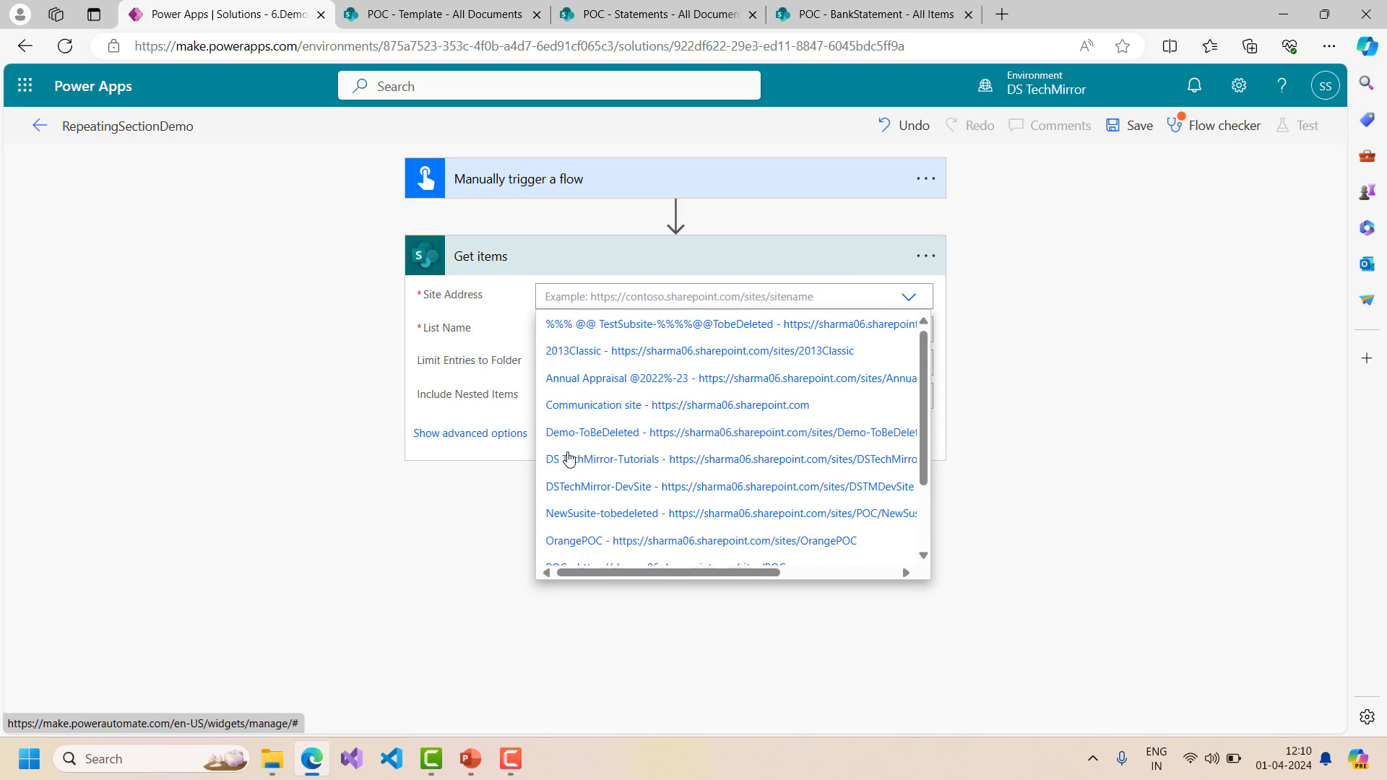
scroll(605, 492, "down", 1)
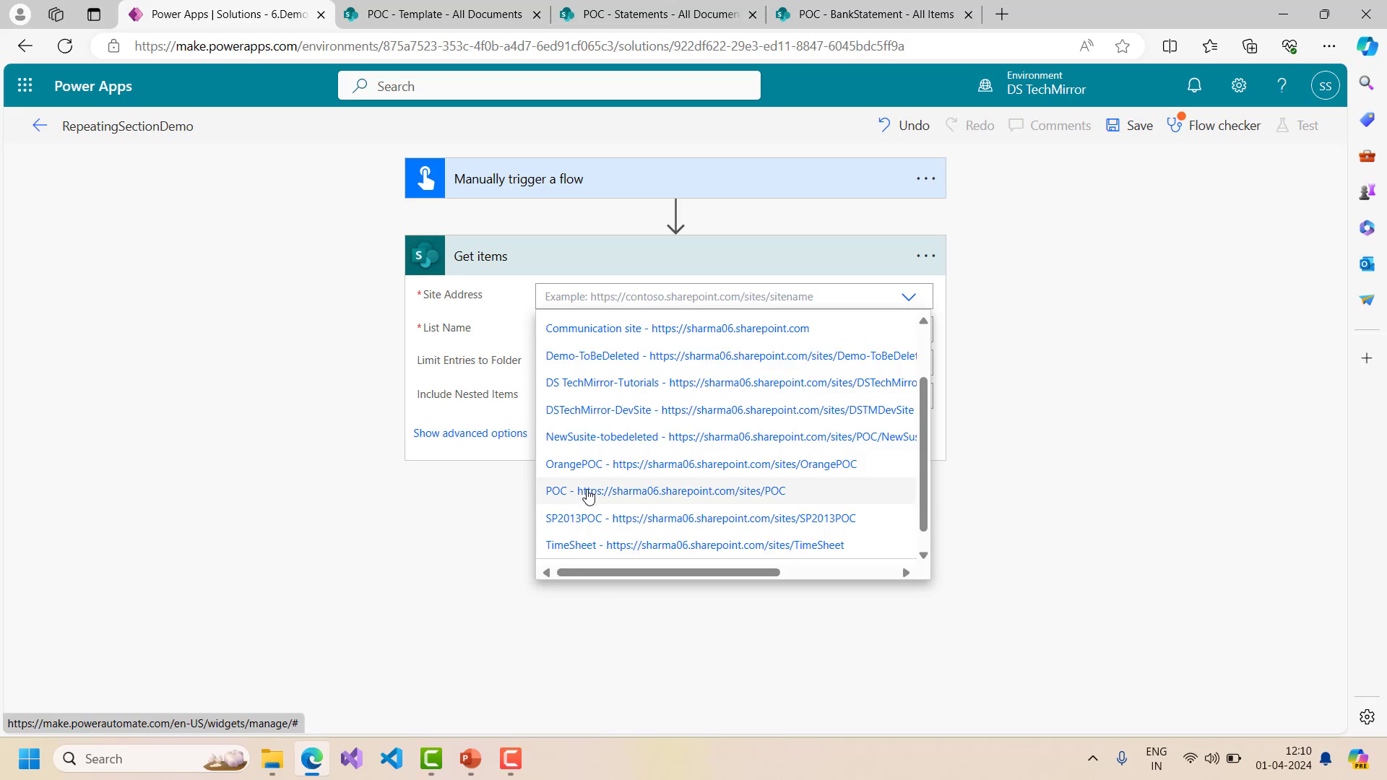
left_click(588, 491)
left_click(912, 332)
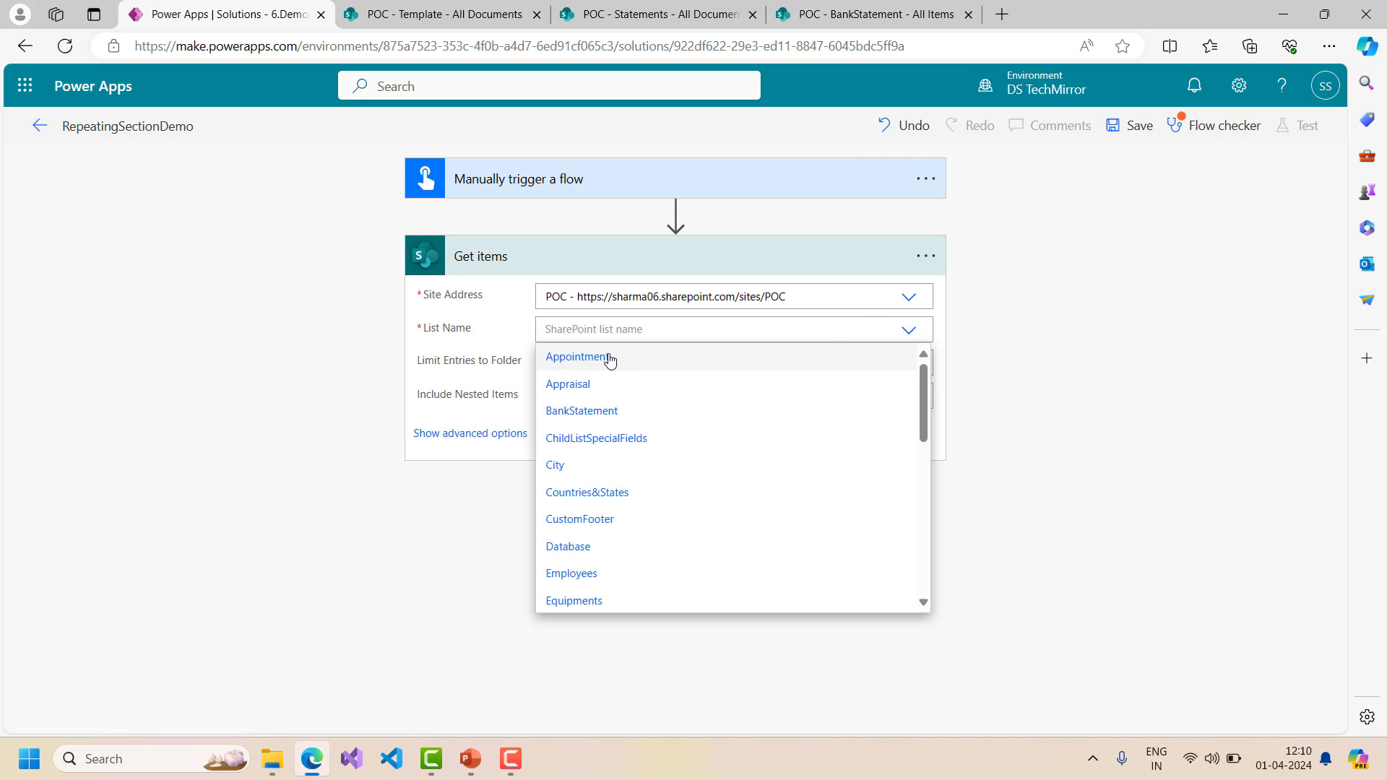
left_click(591, 410)
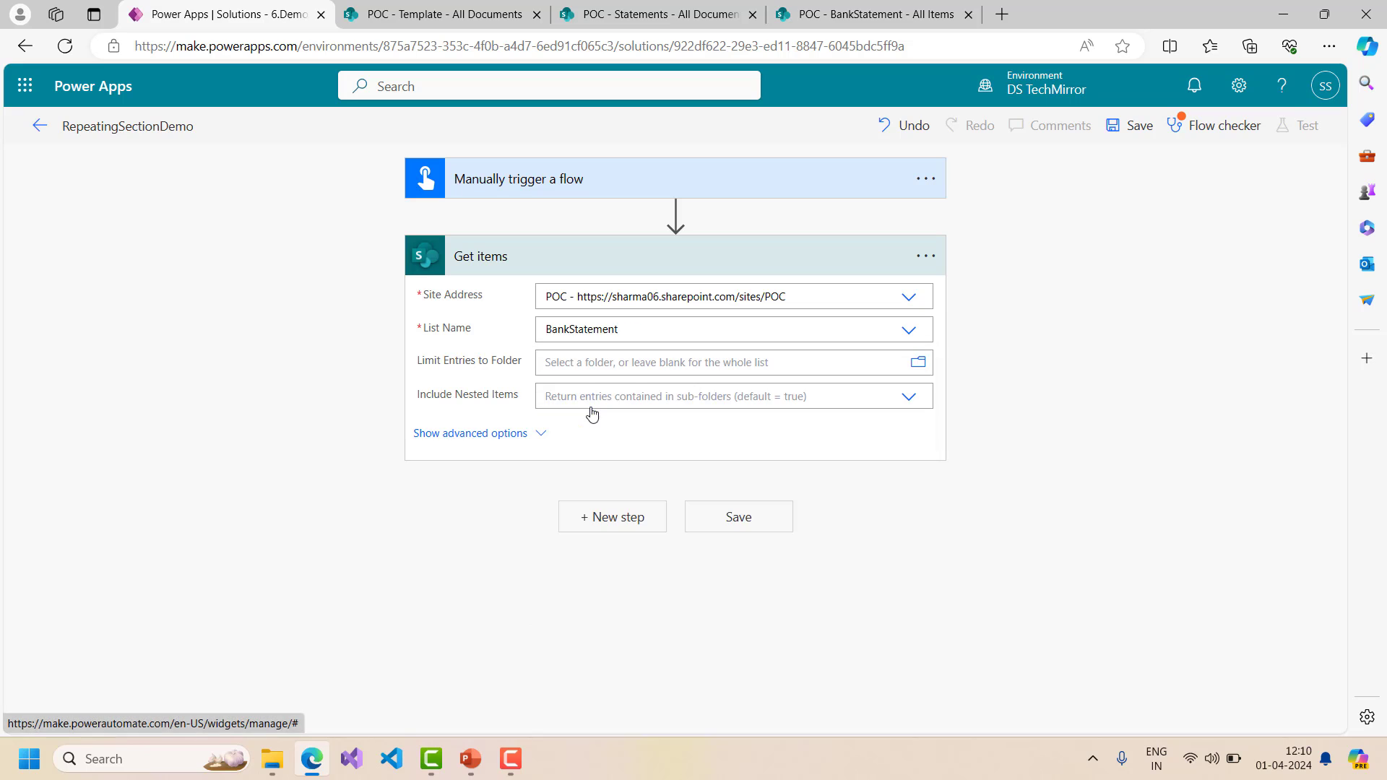
left_click(497, 434)
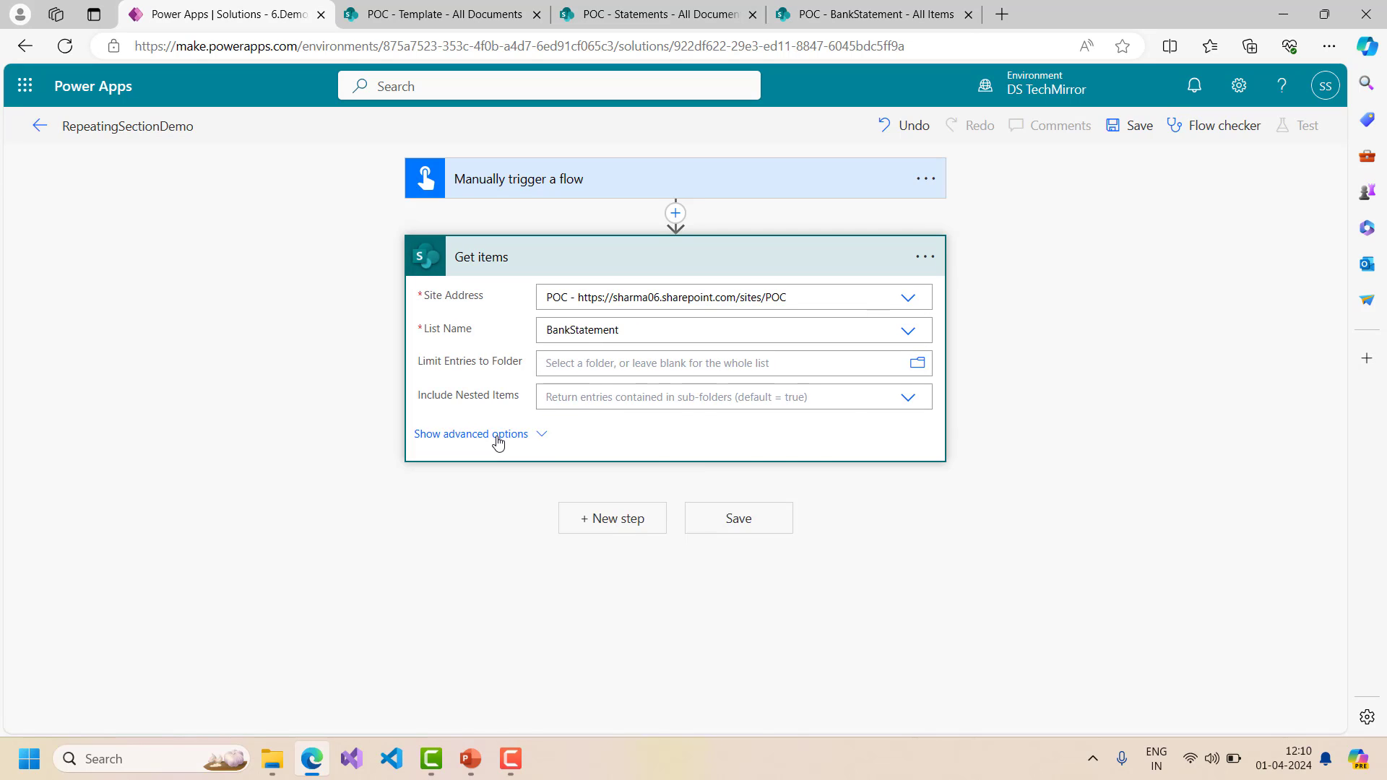
left_click(579, 363)
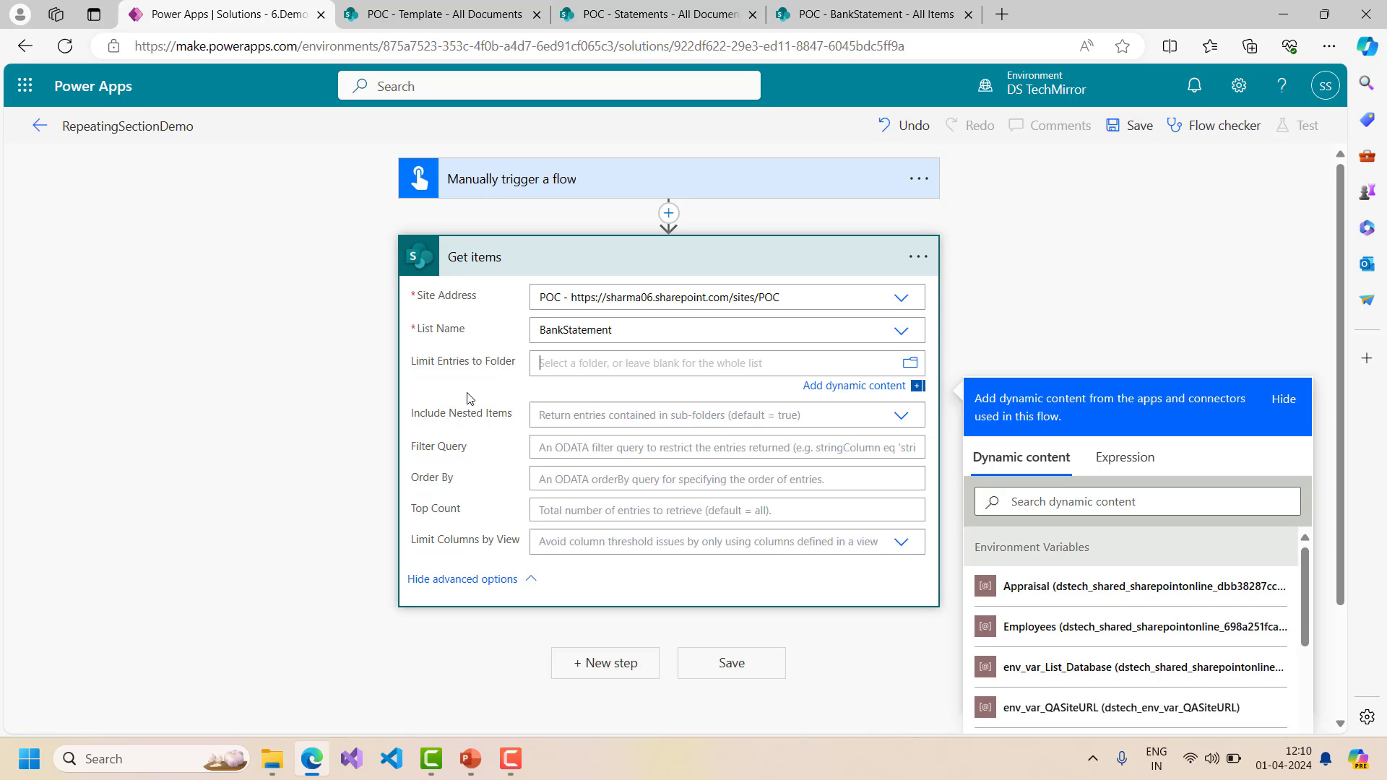
- Insert an Initialize variable step named varuserName, type String, above Get items
left_click(668, 213)
left_click(664, 242)
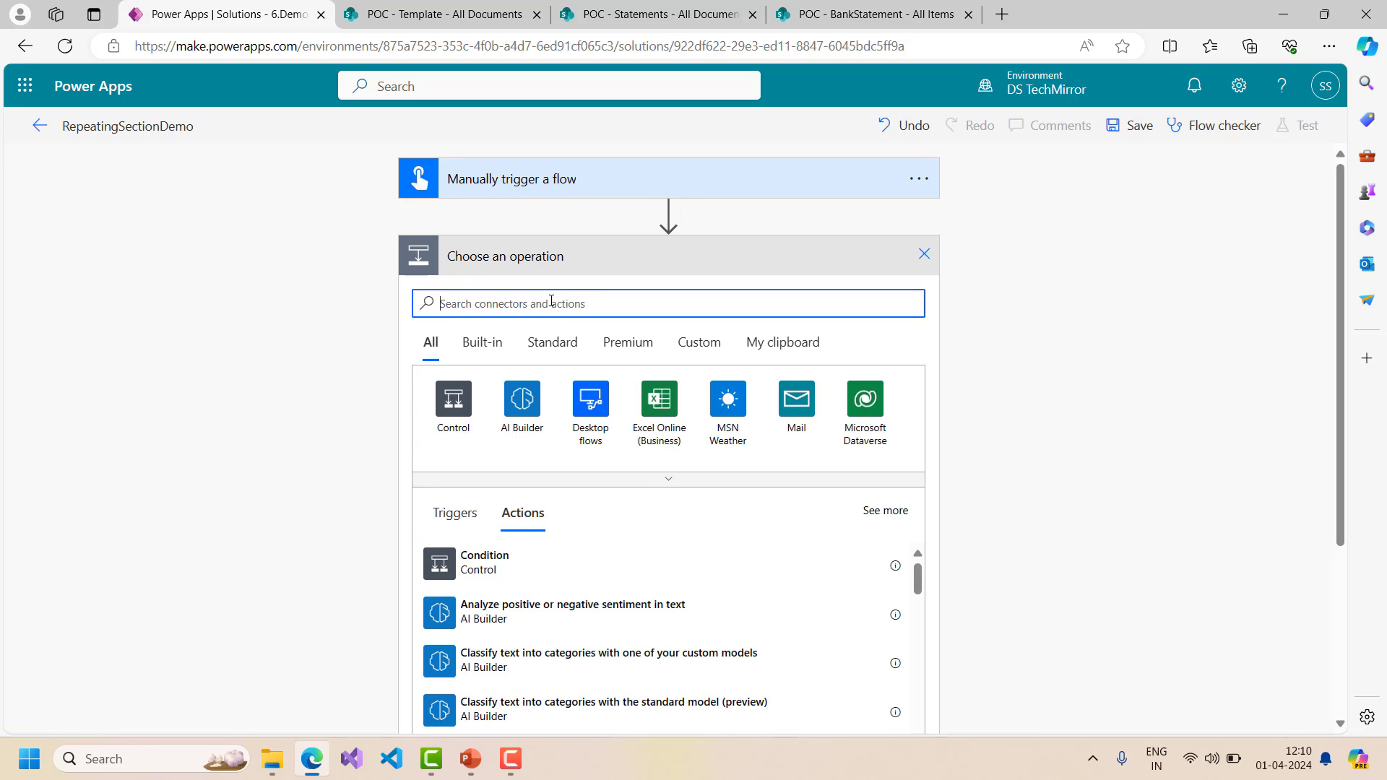
type("i")
key("BackSpace")
key("BackSpace")
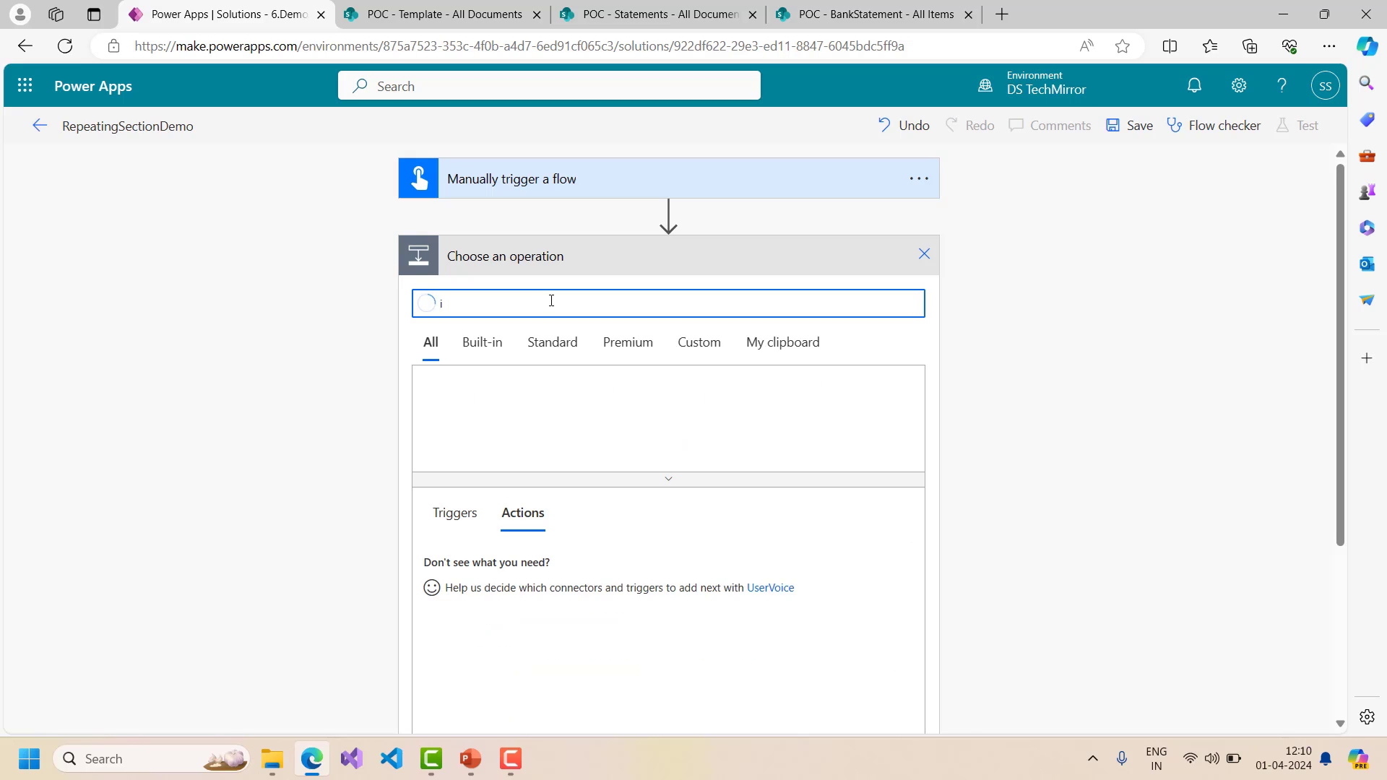
type("ini")
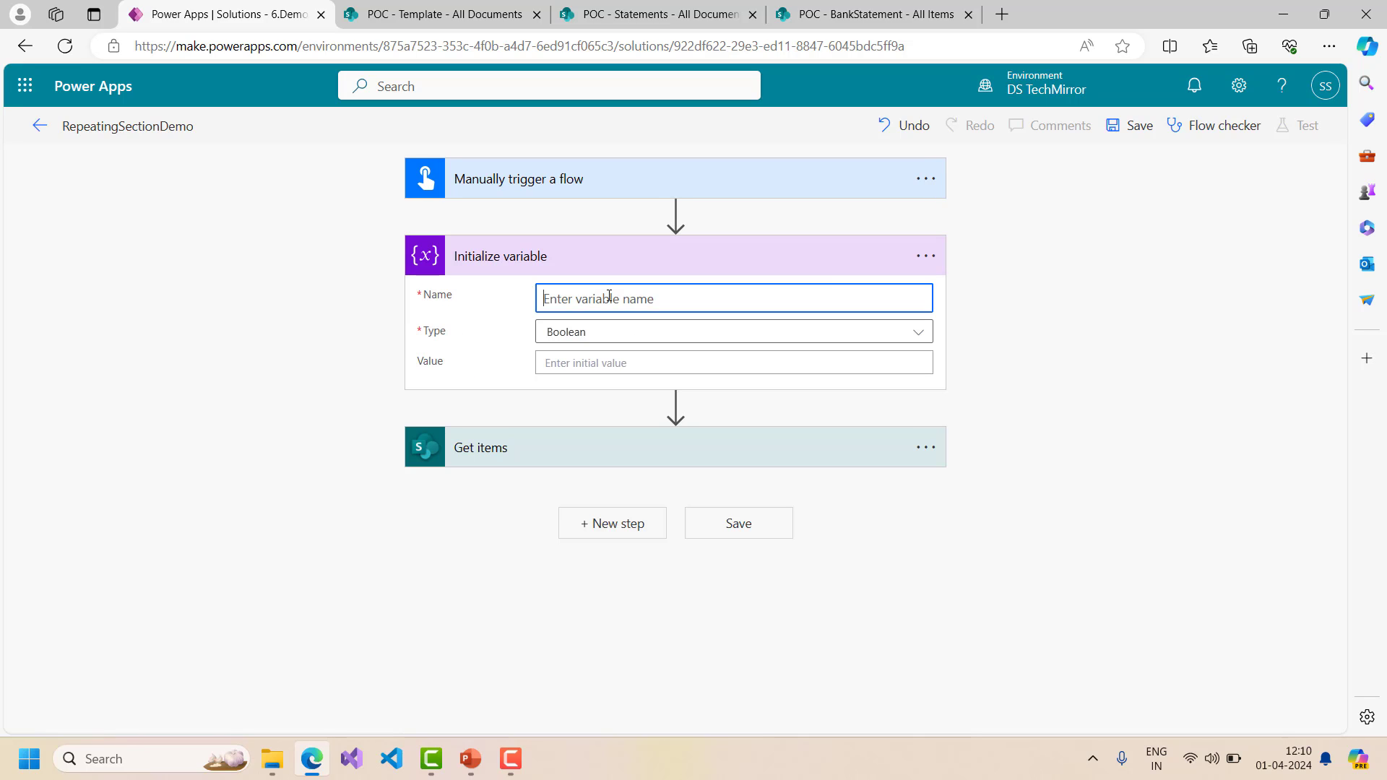
type("var")
type("user")
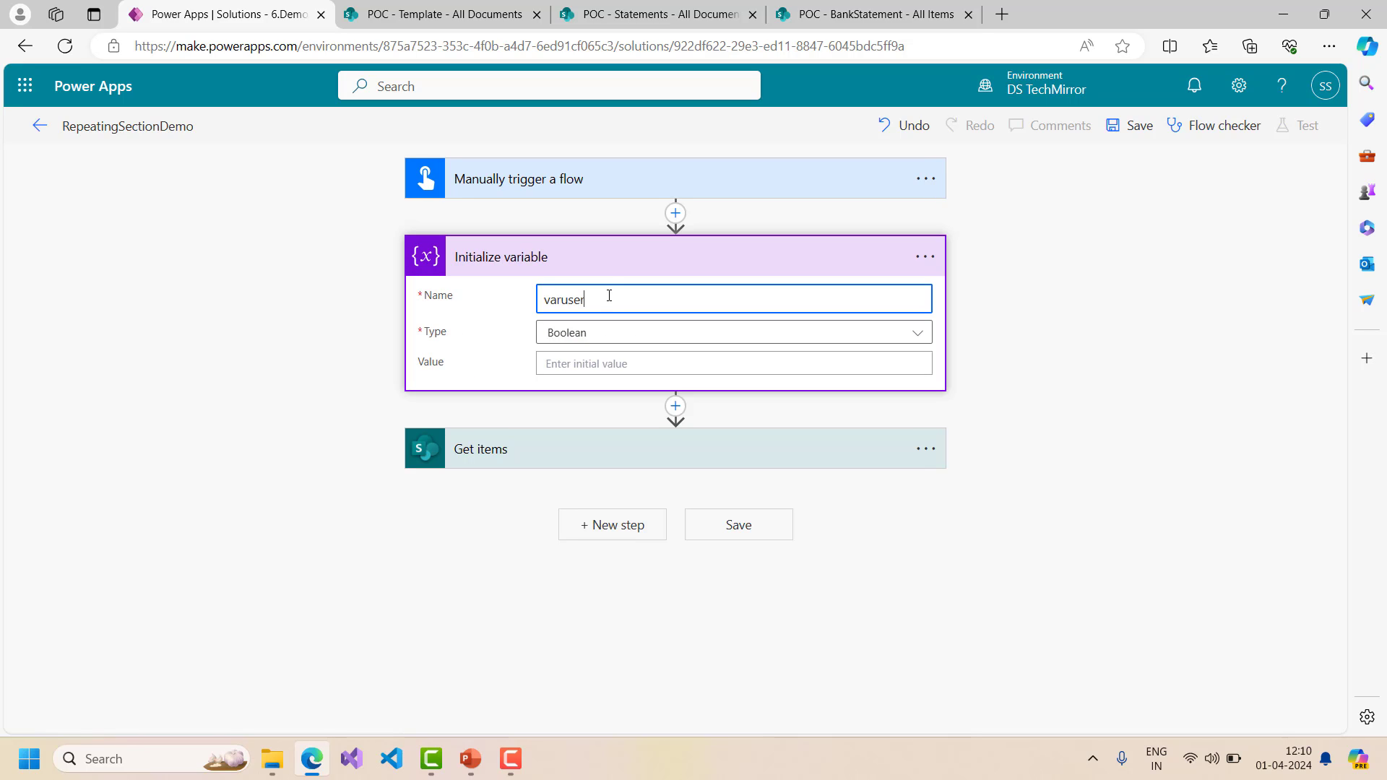
type("Name")
left_click(578, 334)
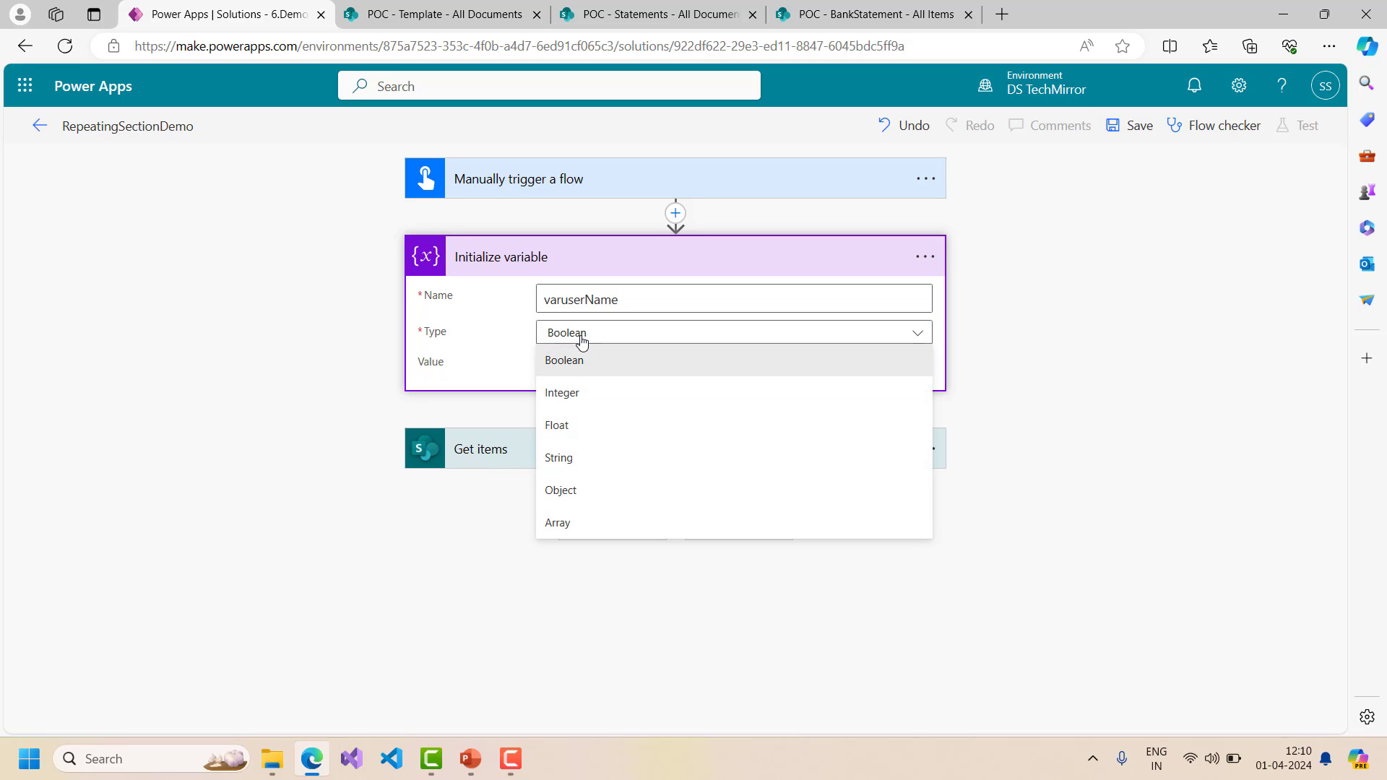
left_click(568, 457)
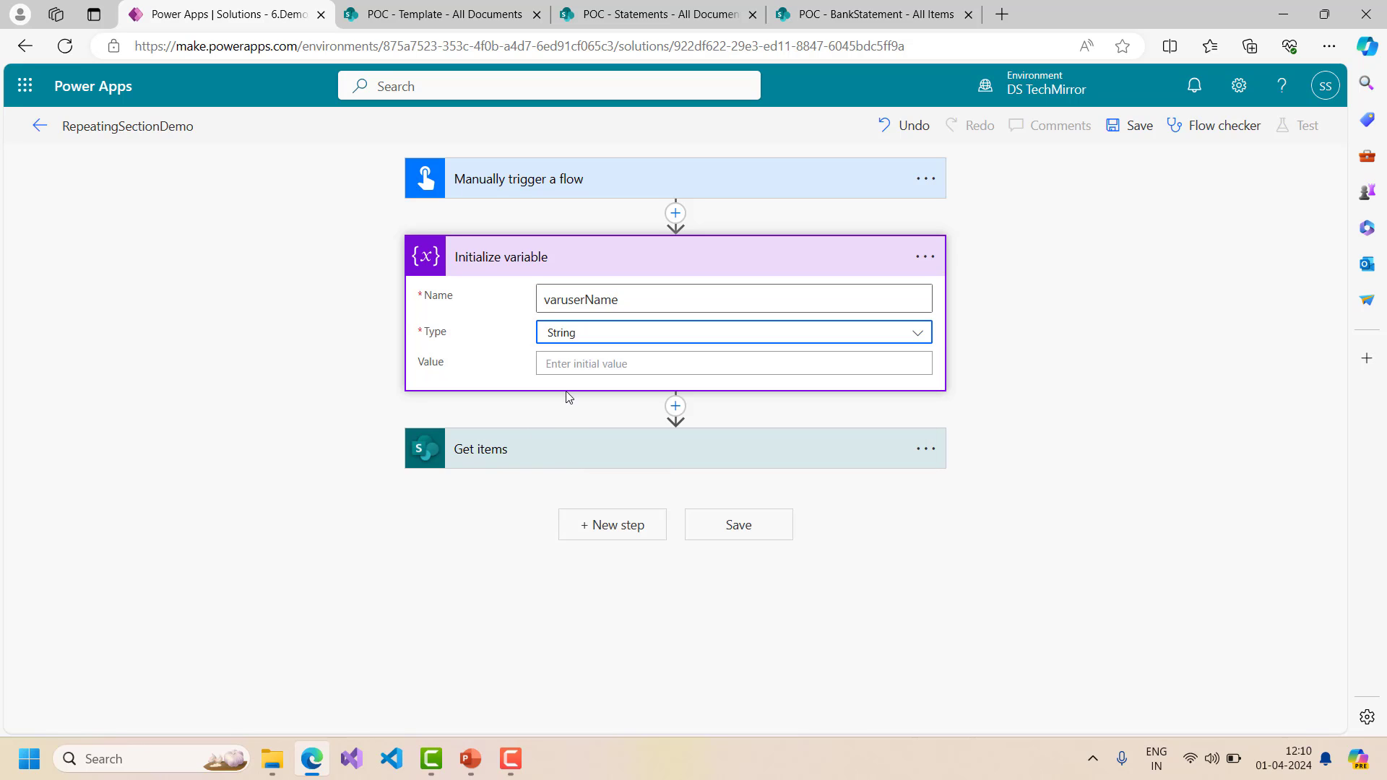
left_click(576, 369)
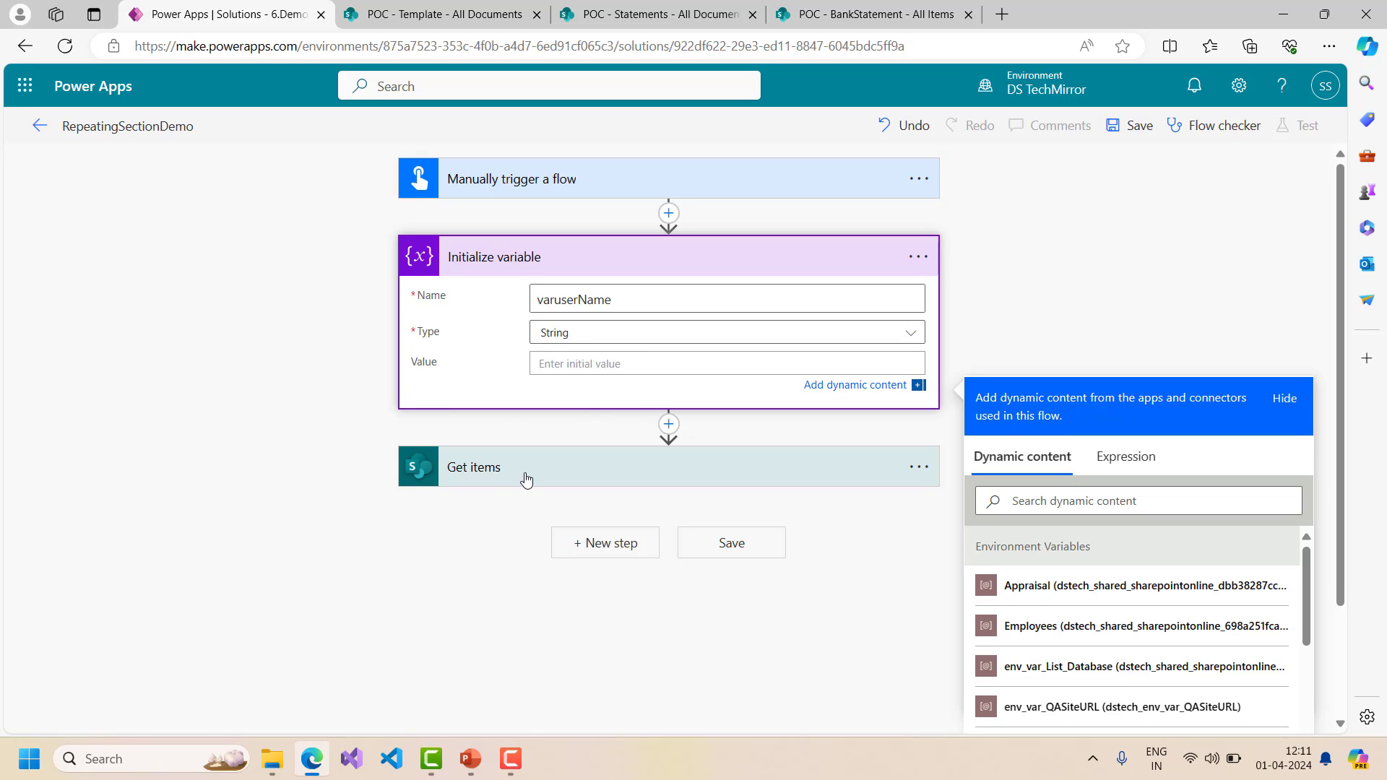
- Open the Get items Filter Query and check the BankStatement list's columns in SharePoint
left_click(578, 473)
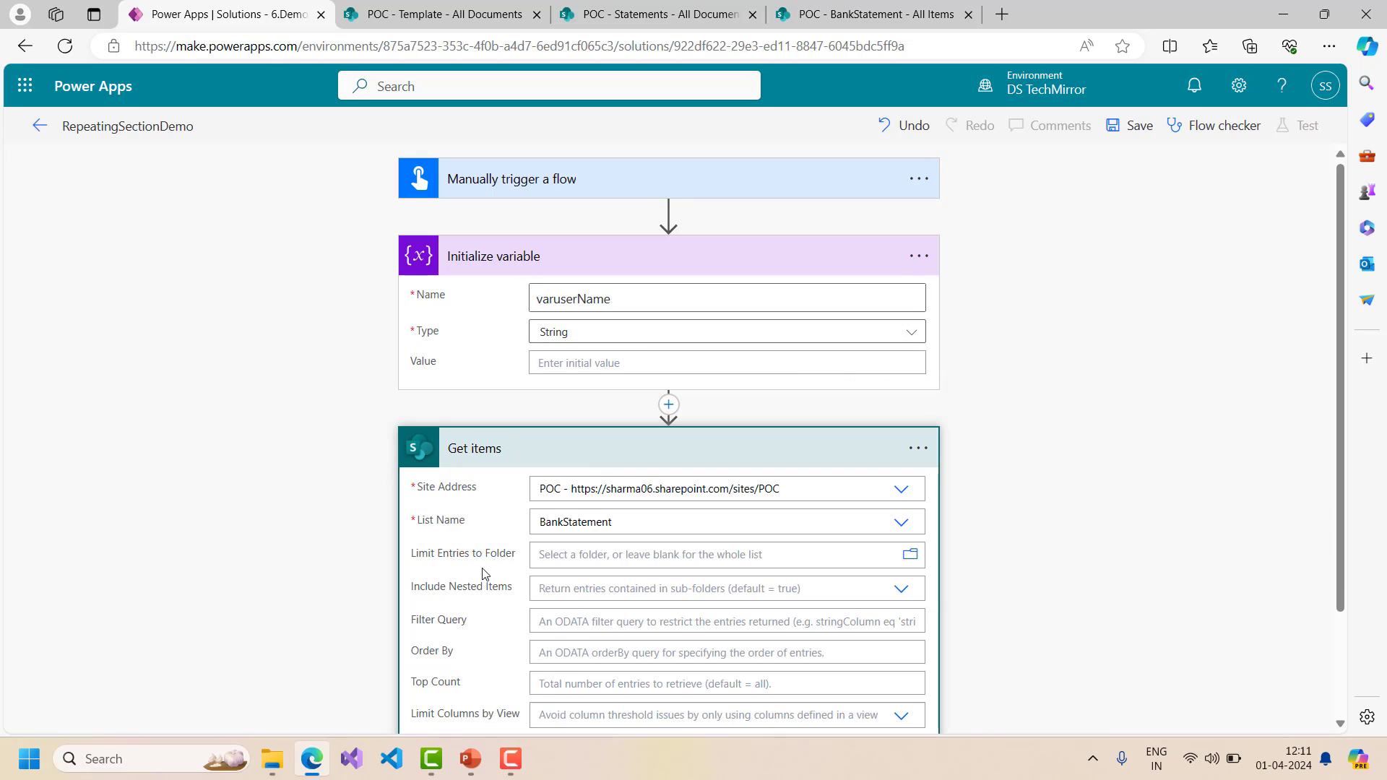
scroll(483, 570, "down", 1)
left_click(593, 533)
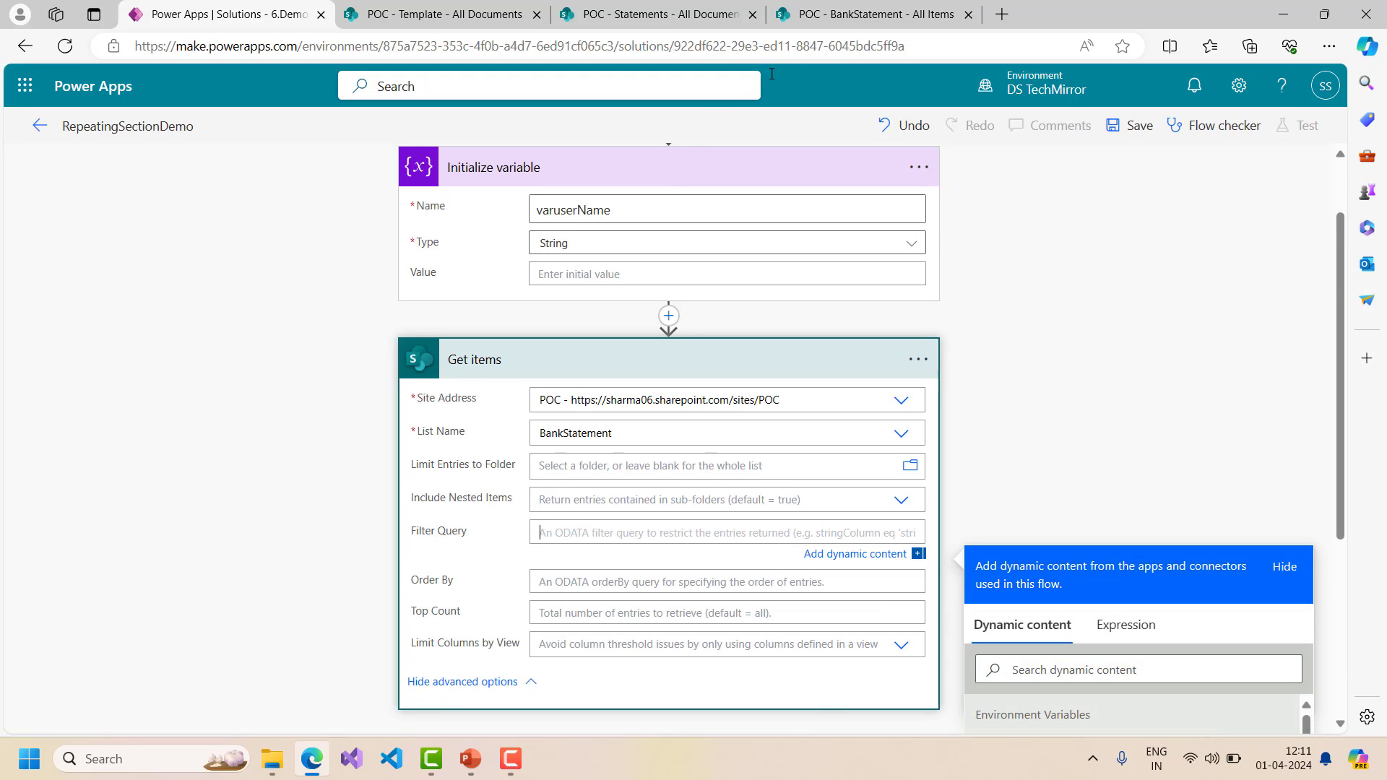
left_click(843, 22)
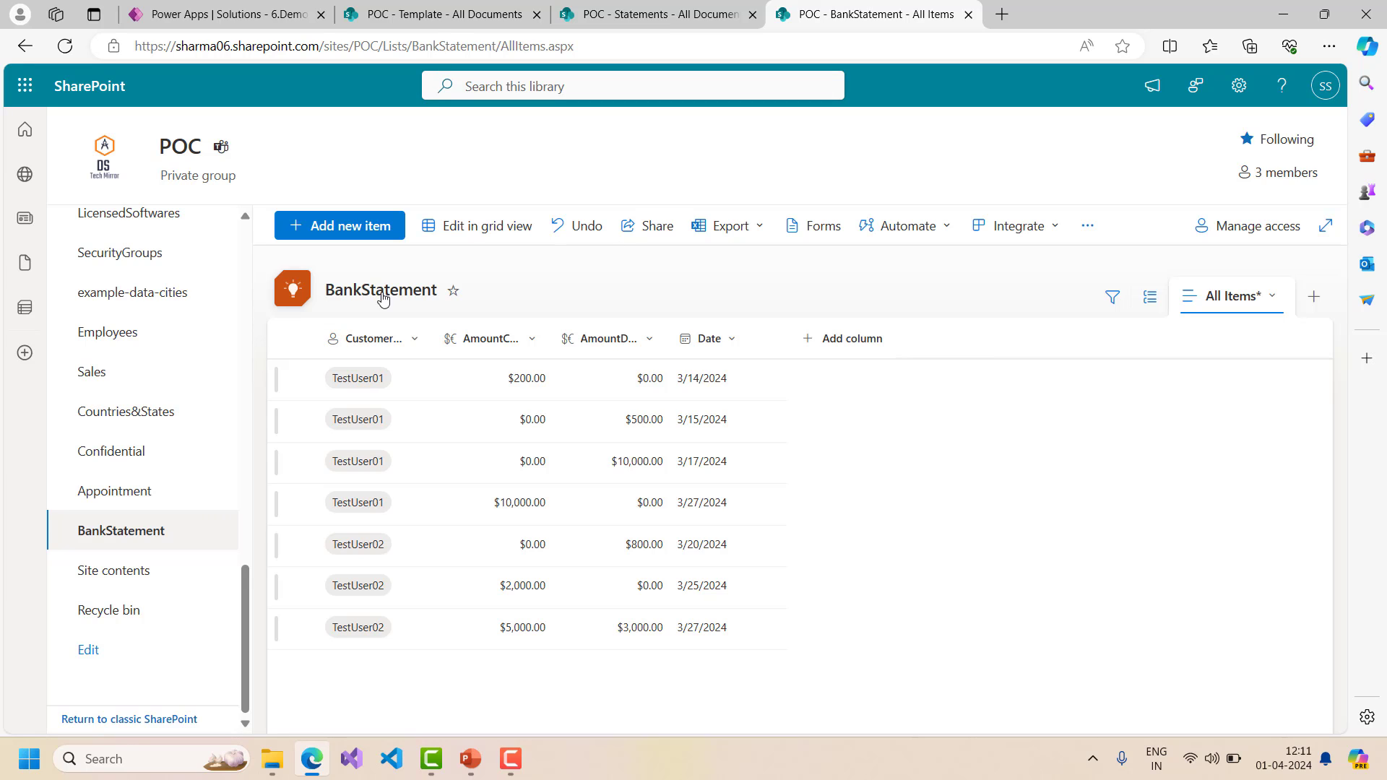
left_click(460, 11)
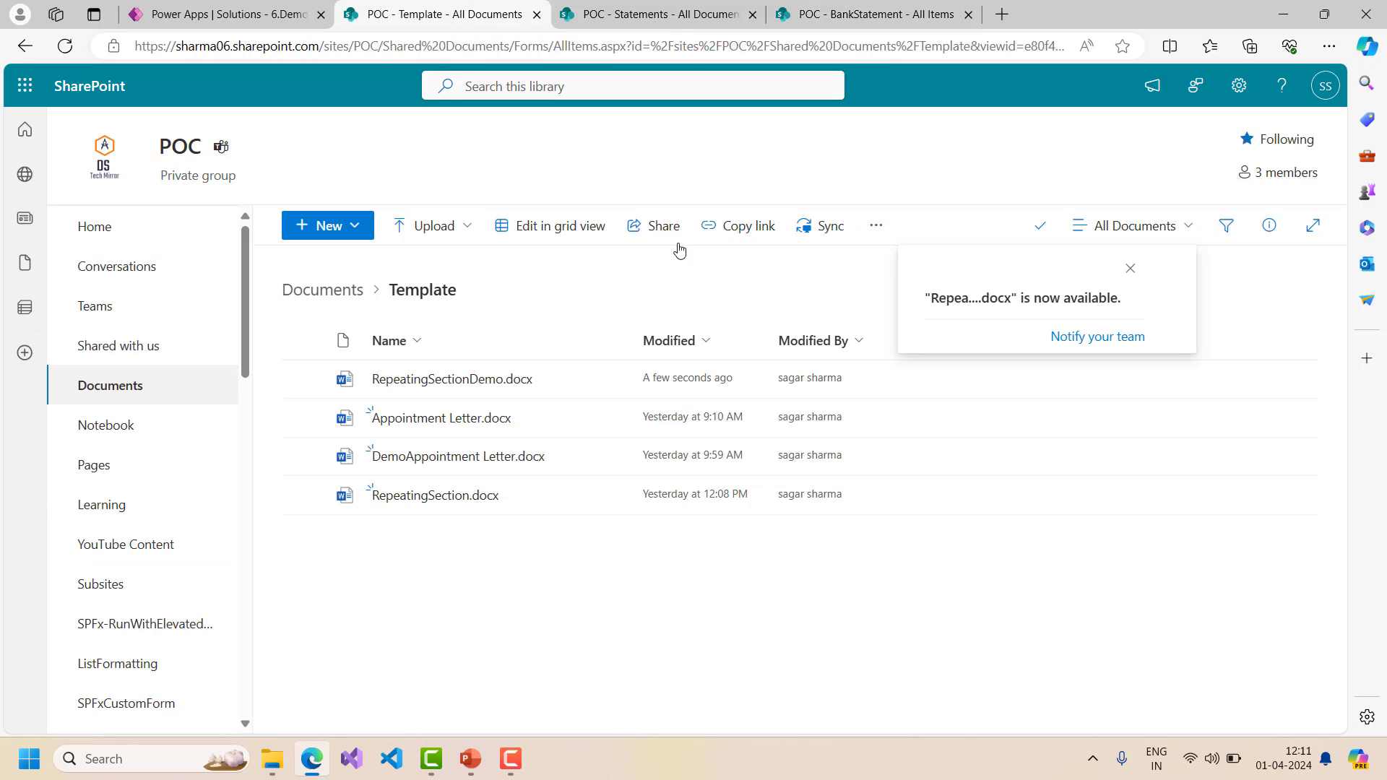
left_click(672, 15)
left_click(854, 9)
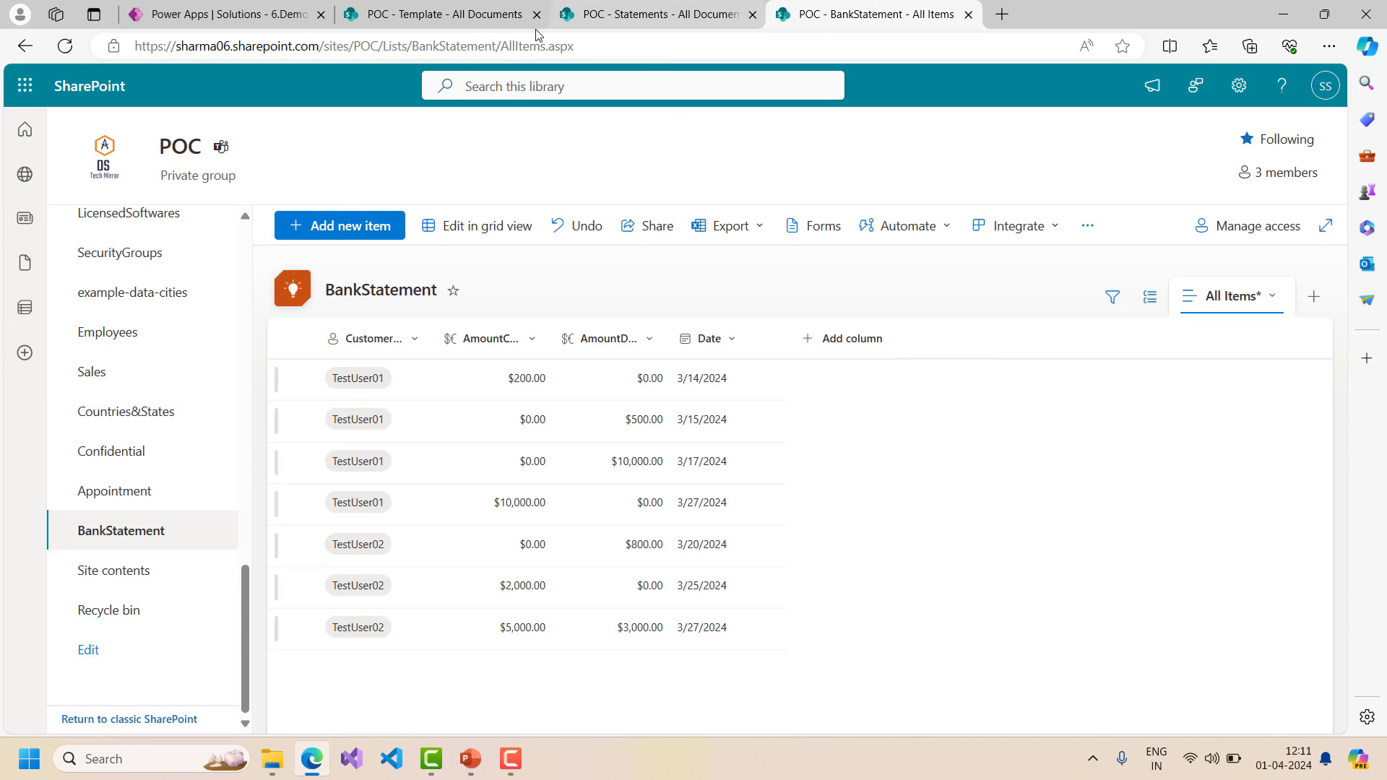
left_click(224, 14)
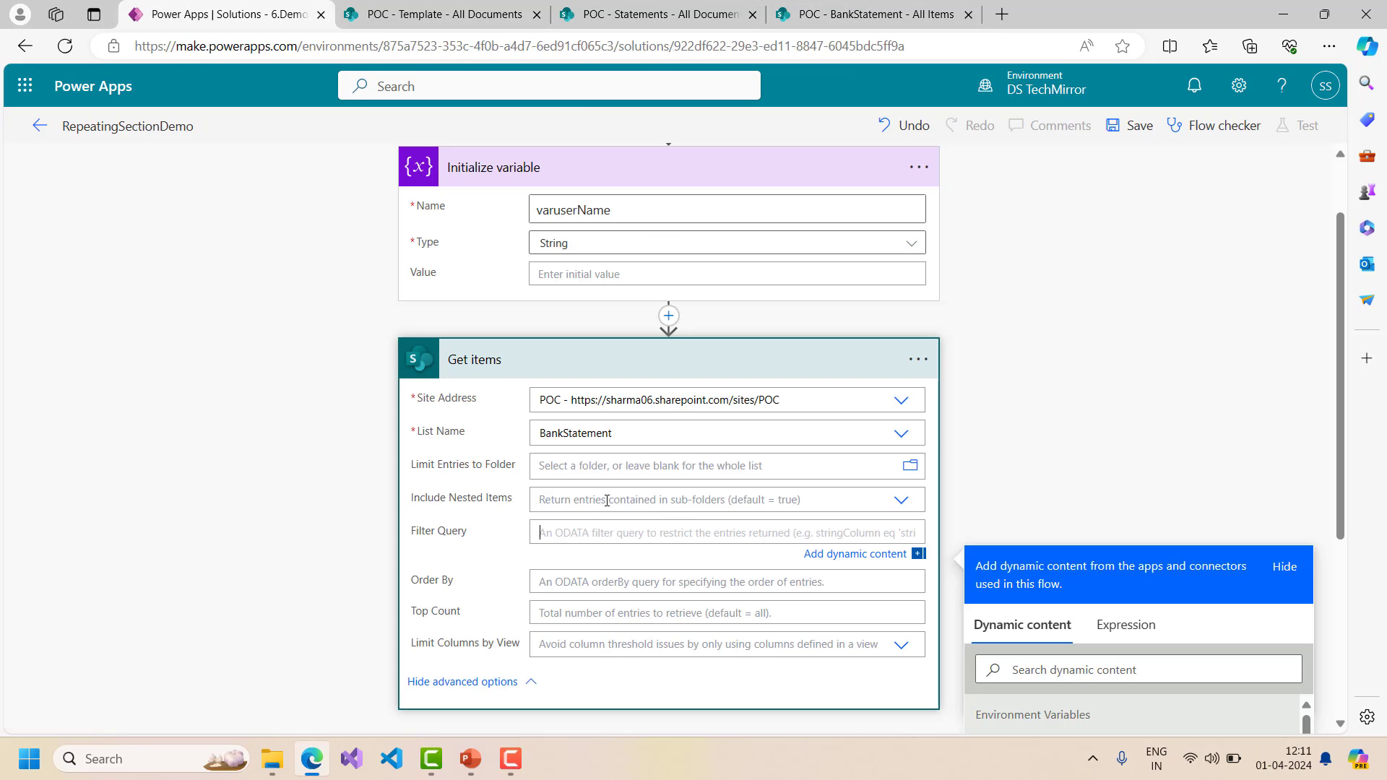
- Write the Filter Query on customerName, comparing it to the varuserName variable
type("cust")
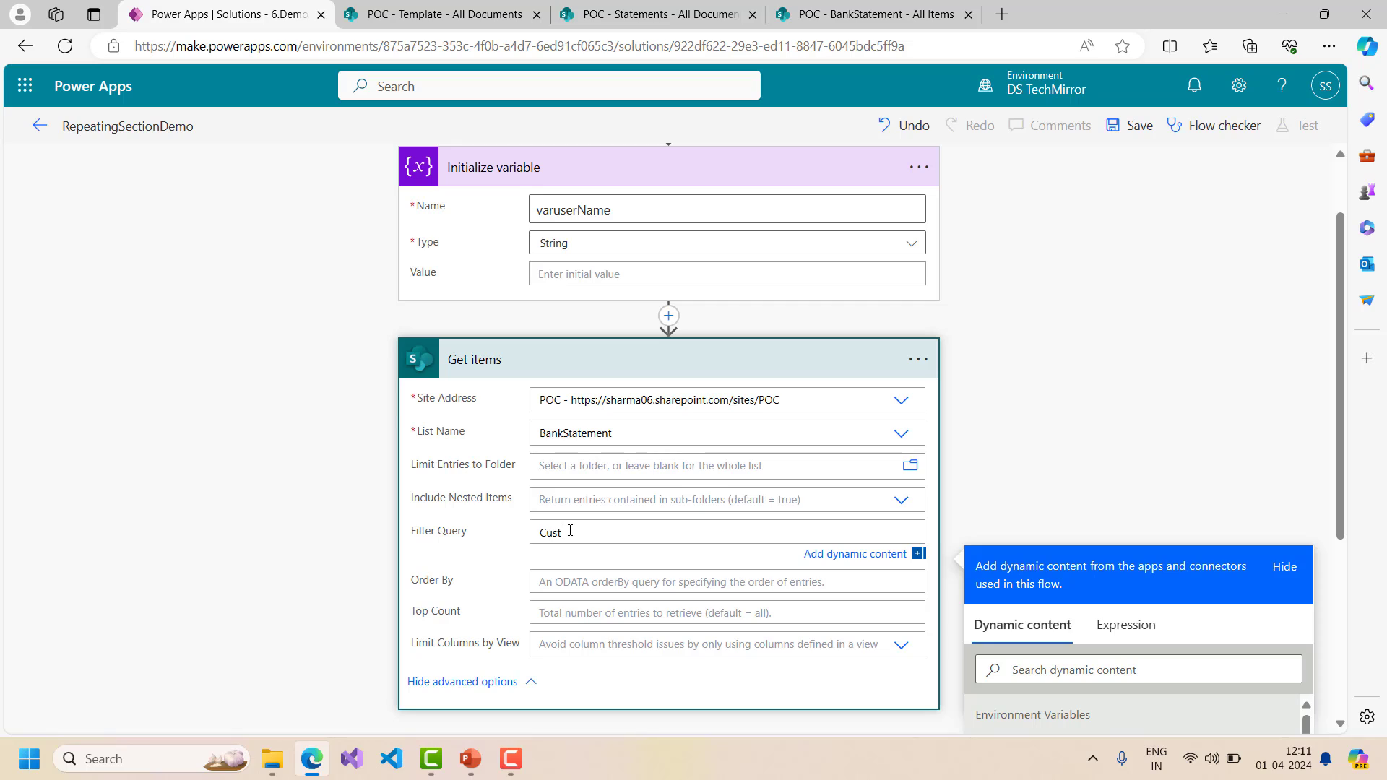
type("omerName")
type("'")
scroll(700, 361, "down", 3)
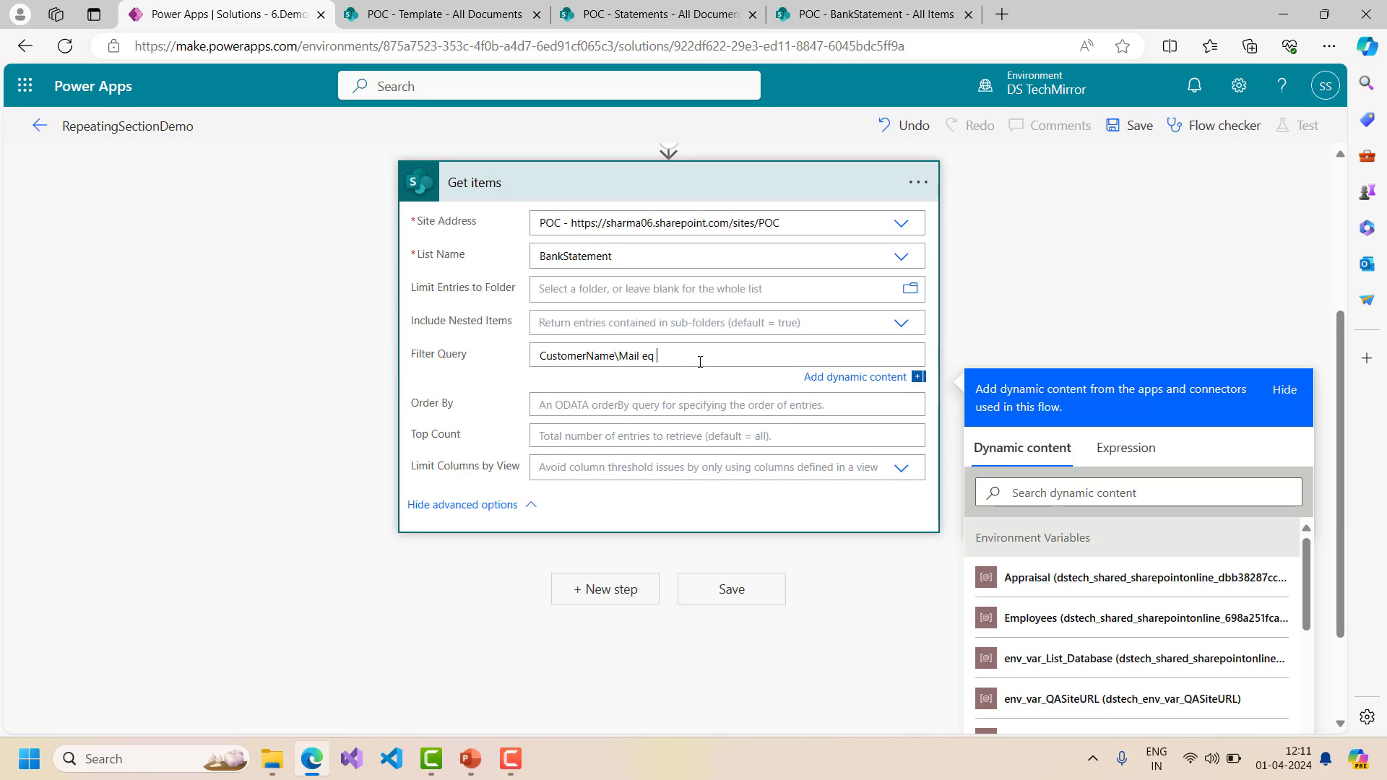
scroll(700, 361, "up", 3)
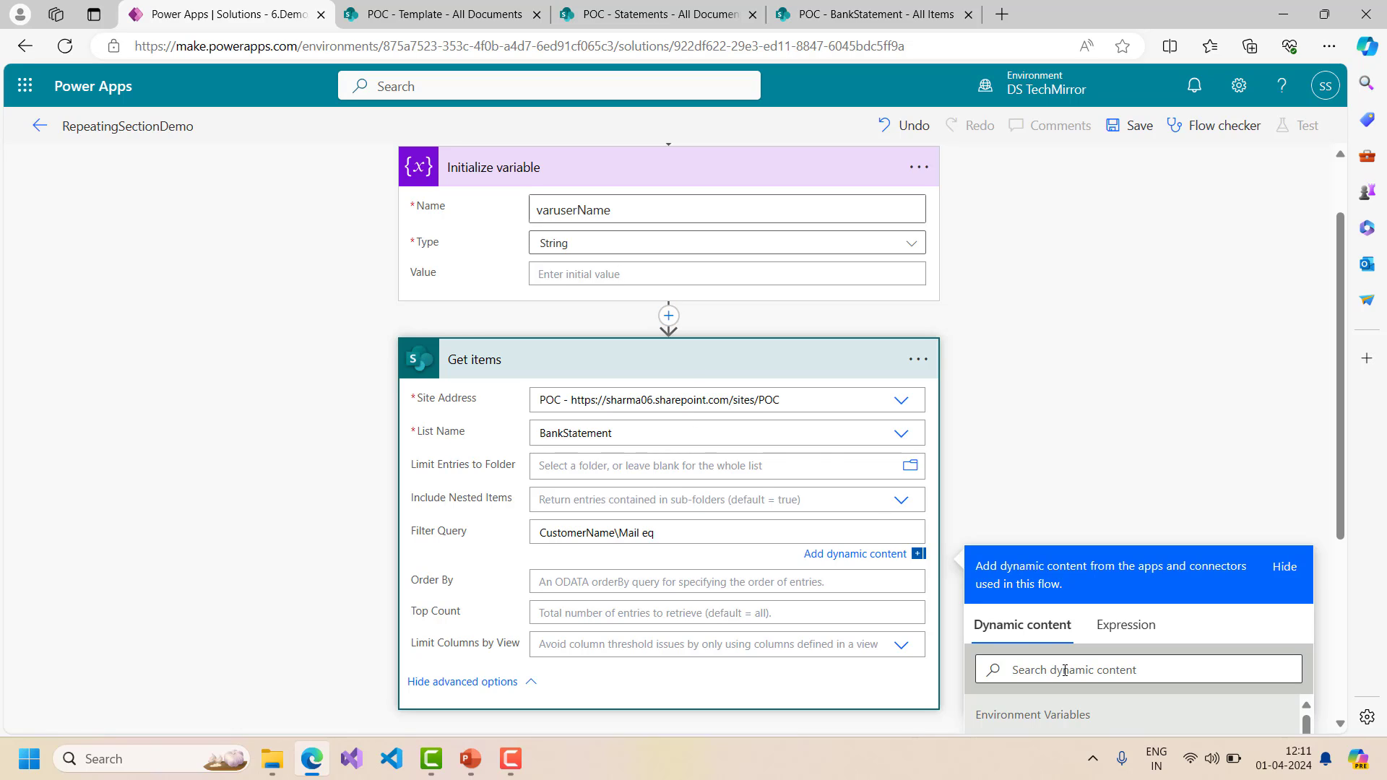
left_click(1105, 670)
type("b")
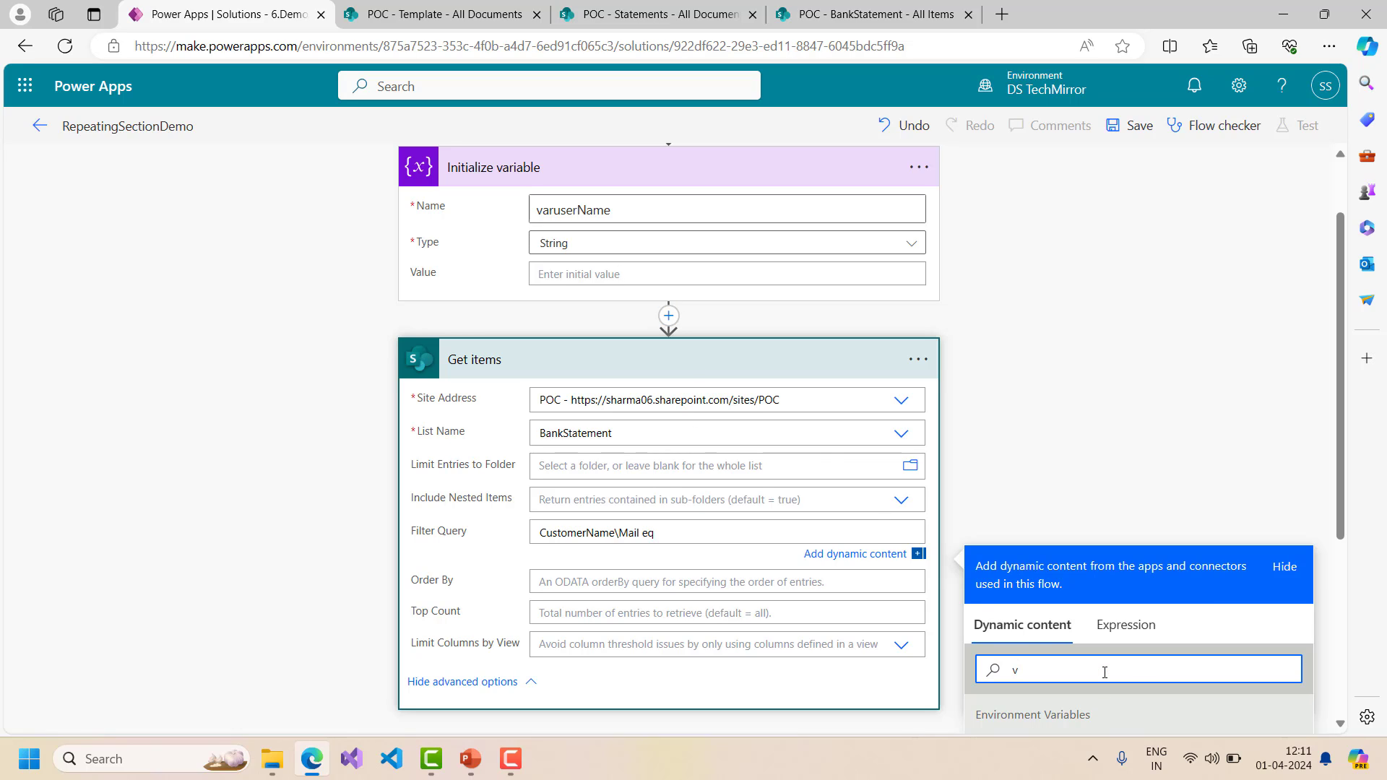
type("arusername")
scroll(1107, 650, "down", 3)
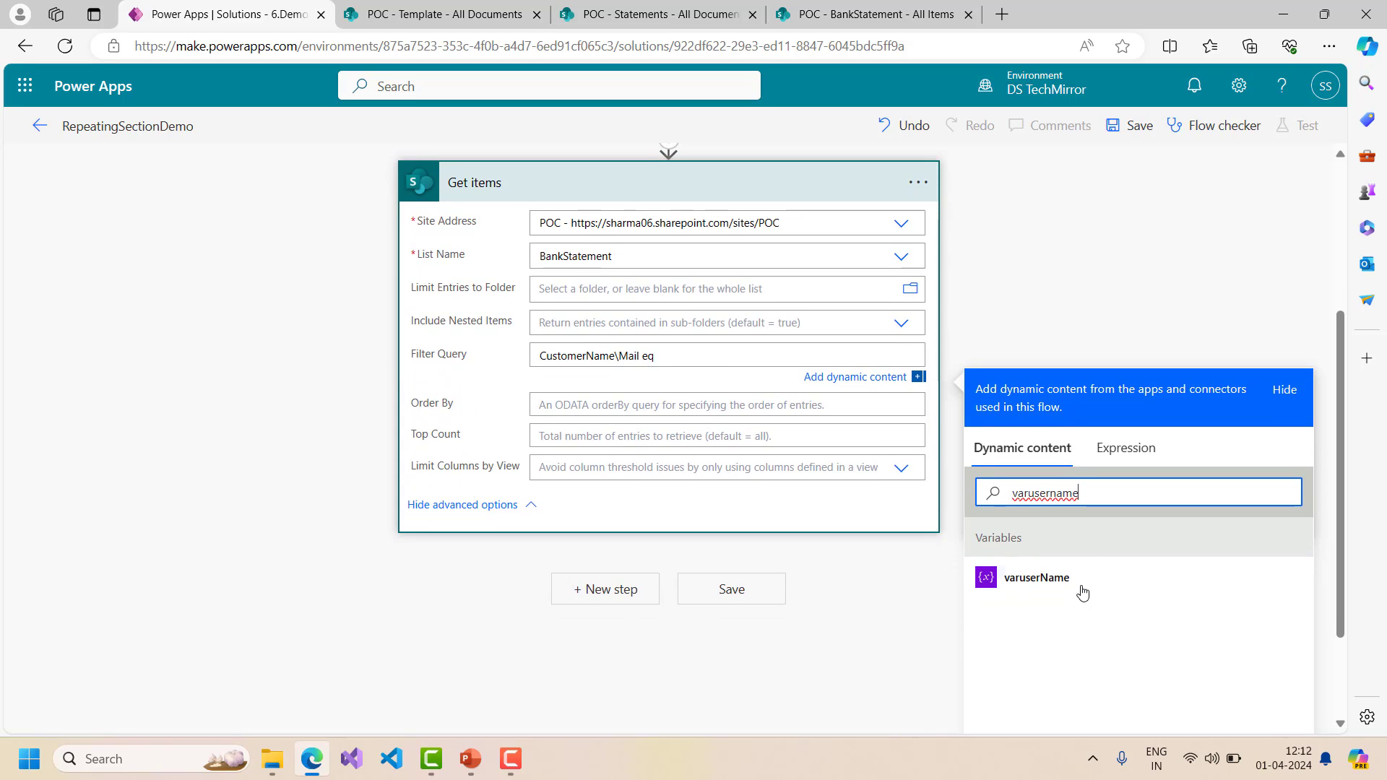
left_click(1081, 587)
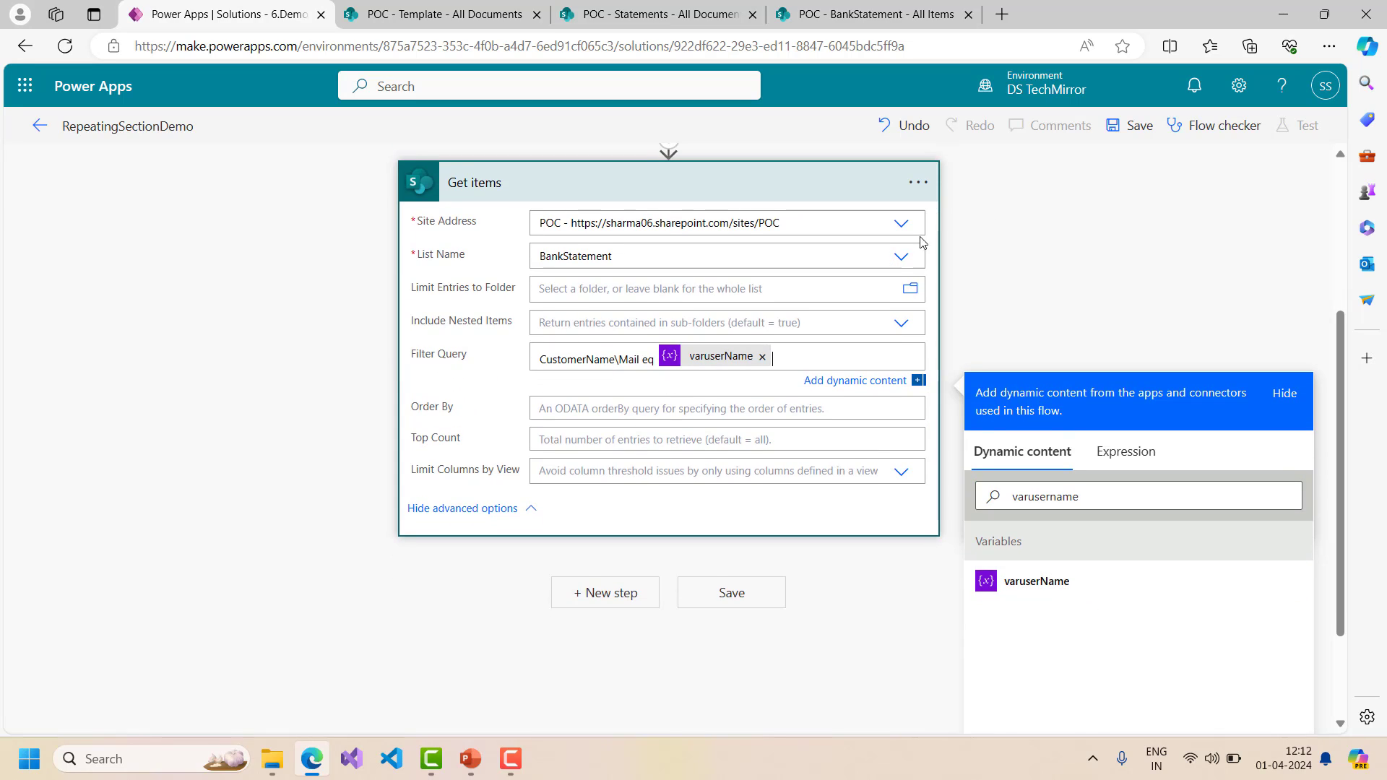
- Correct the filter's field name from Mail to EMail
scroll(854, 310, "down", 1)
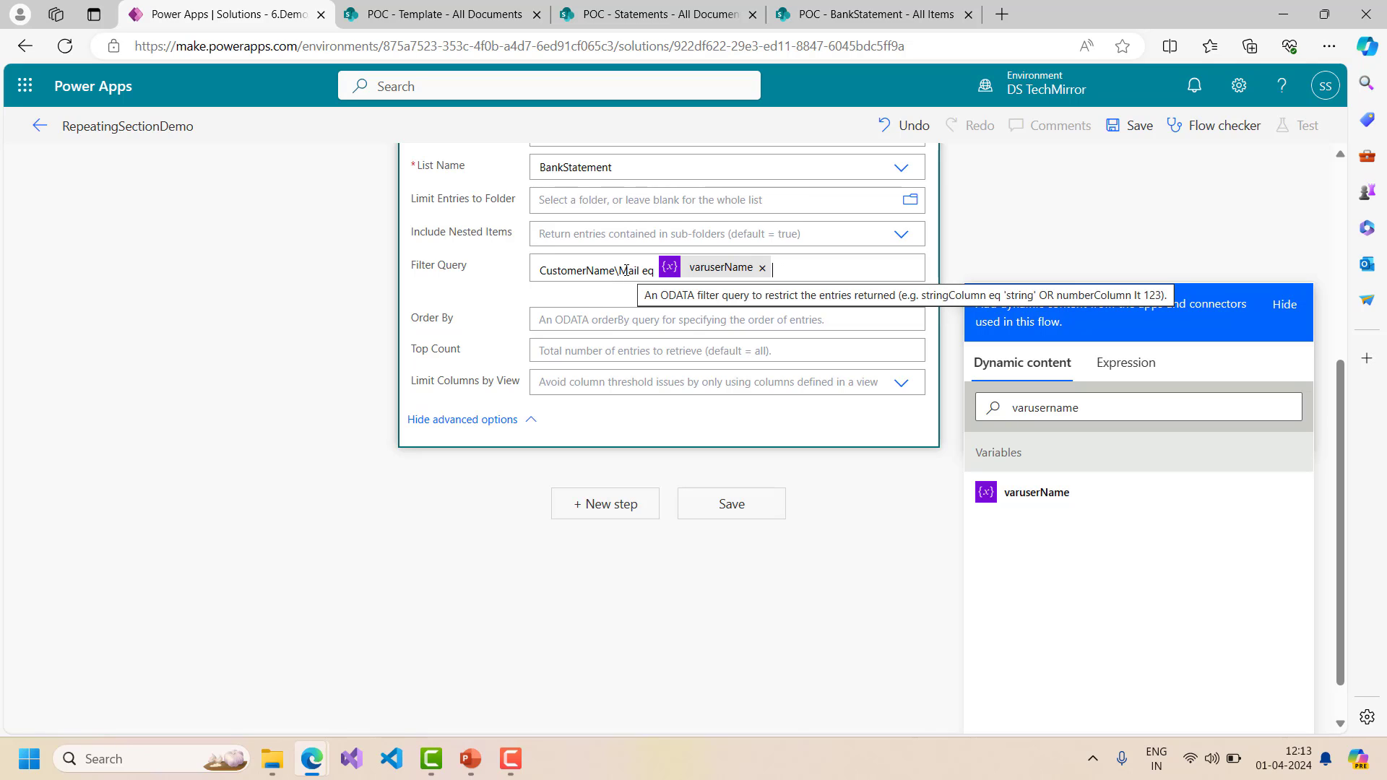
double_click(626, 270)
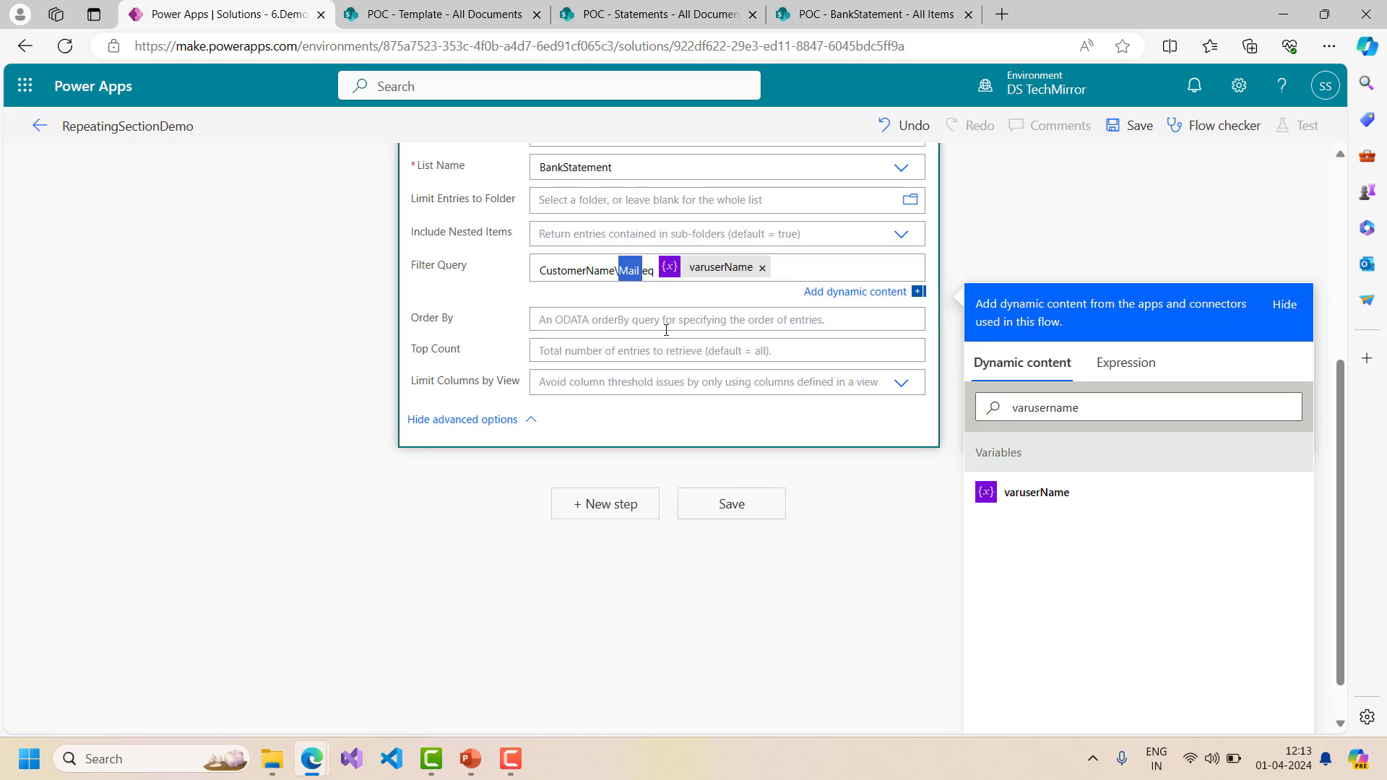
type("EMail")
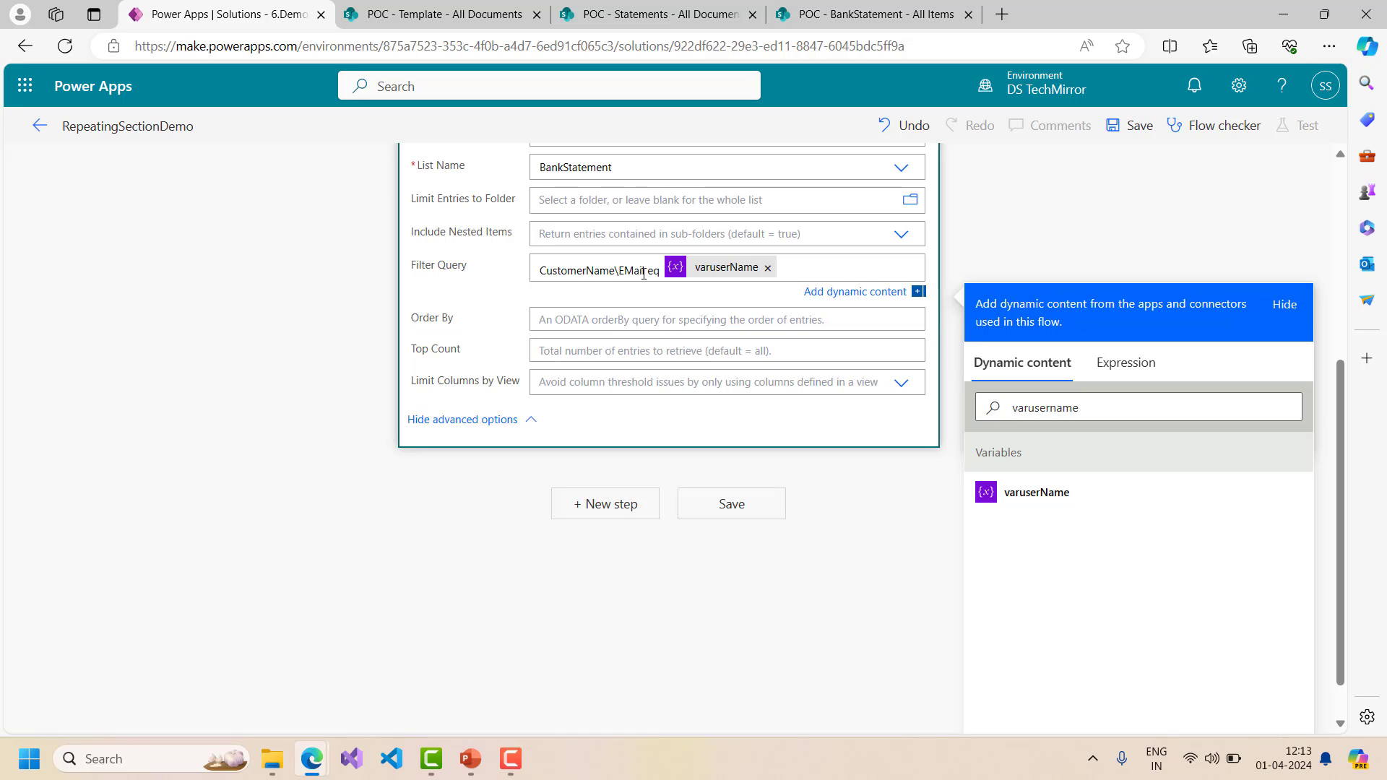
scroll(579, 311, "up", 3)
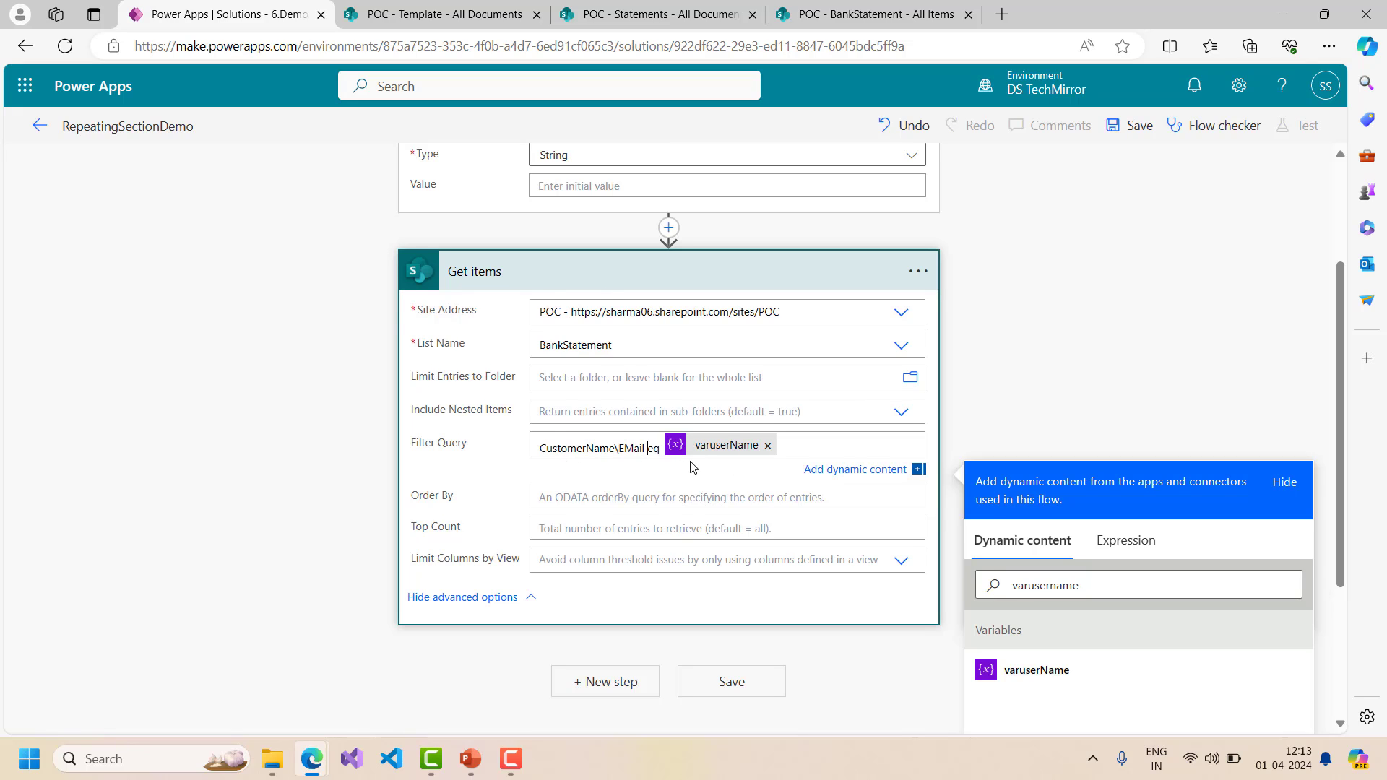
scroll(651, 433, "up", 1)
- Set varuserName's initial value to the test user's e-mail and collapse both cards
left_click(604, 275)
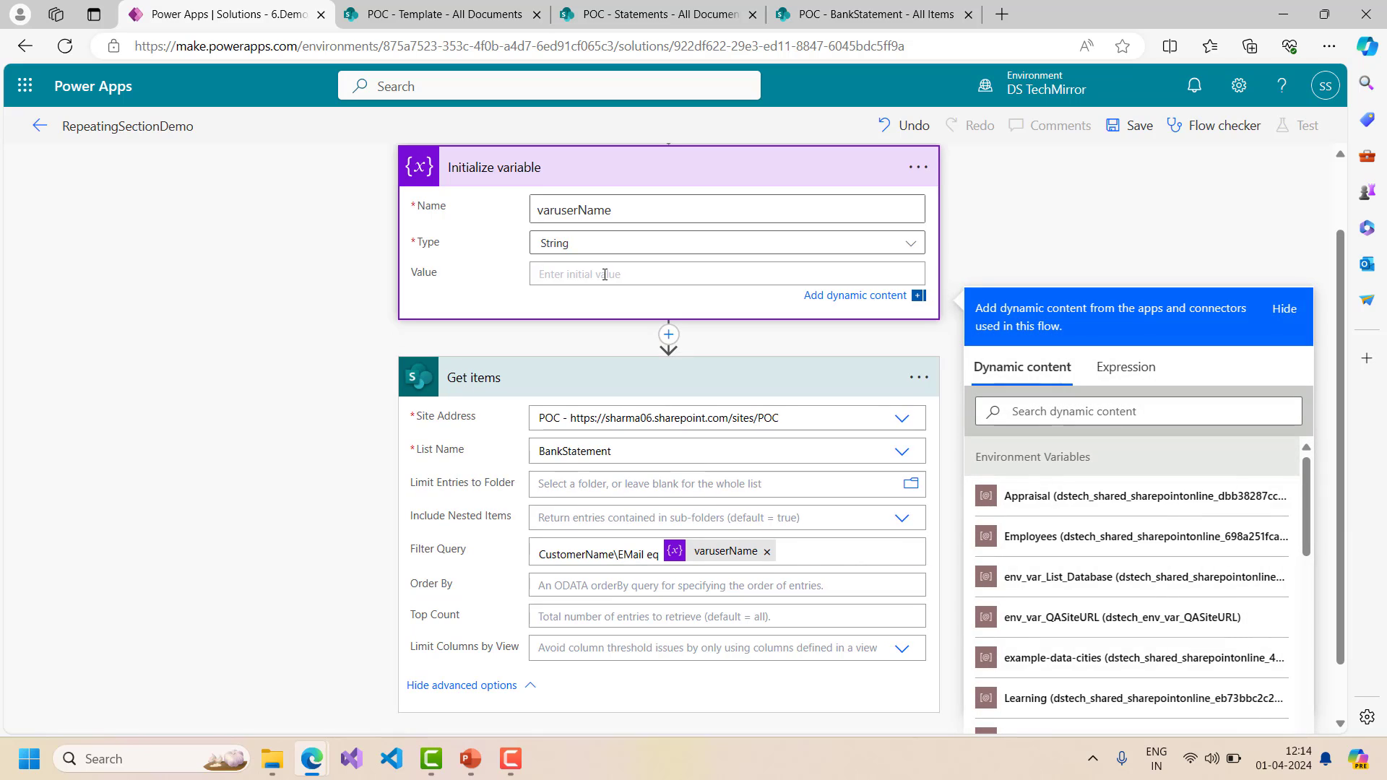
left_click(316, 316)
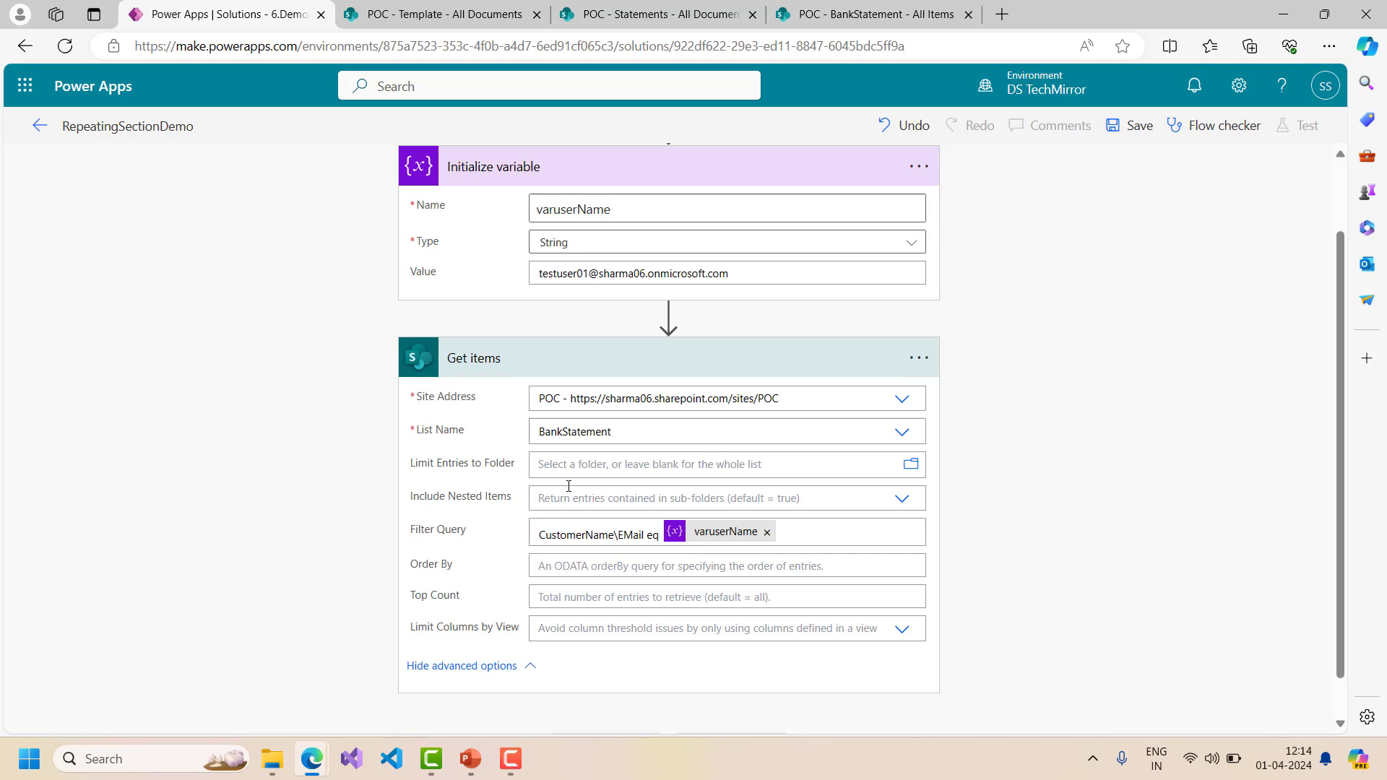
left_click(665, 162)
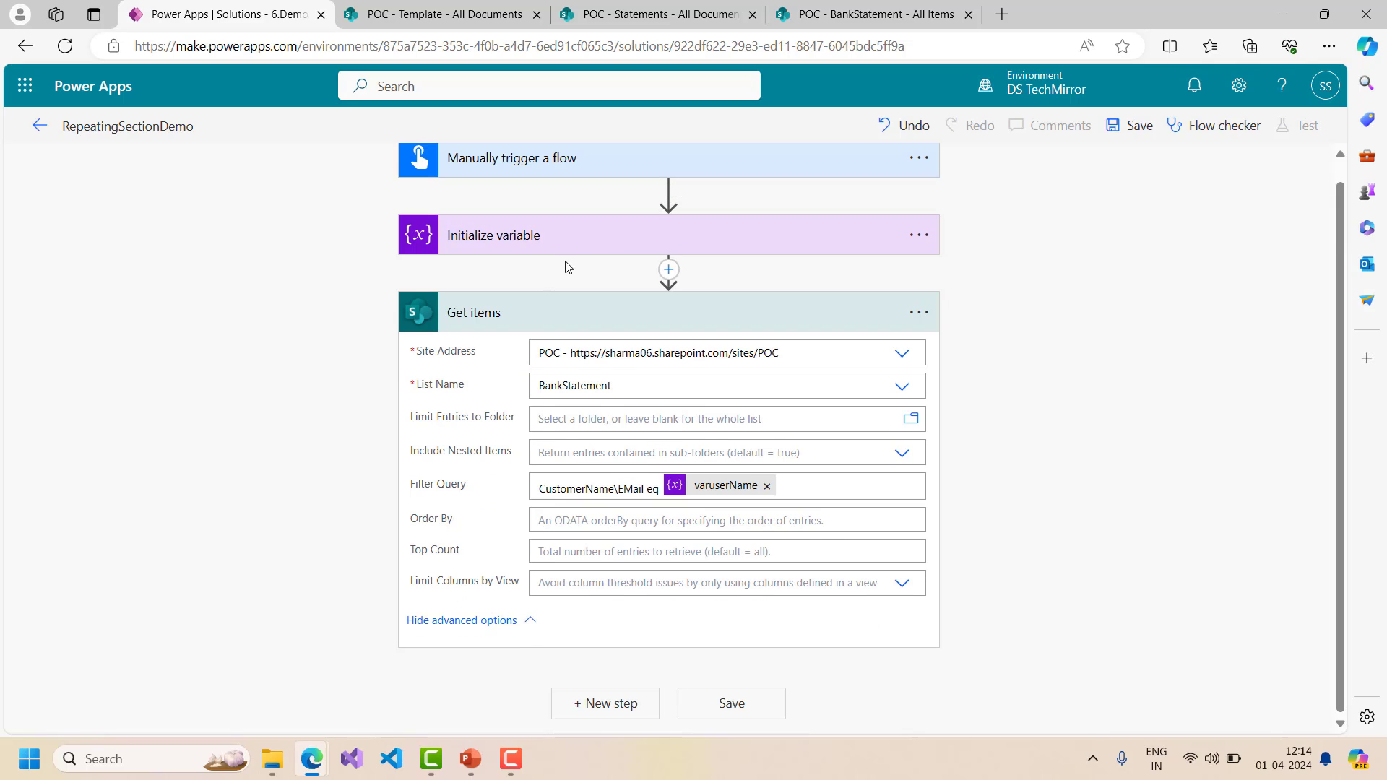
left_click(625, 311)
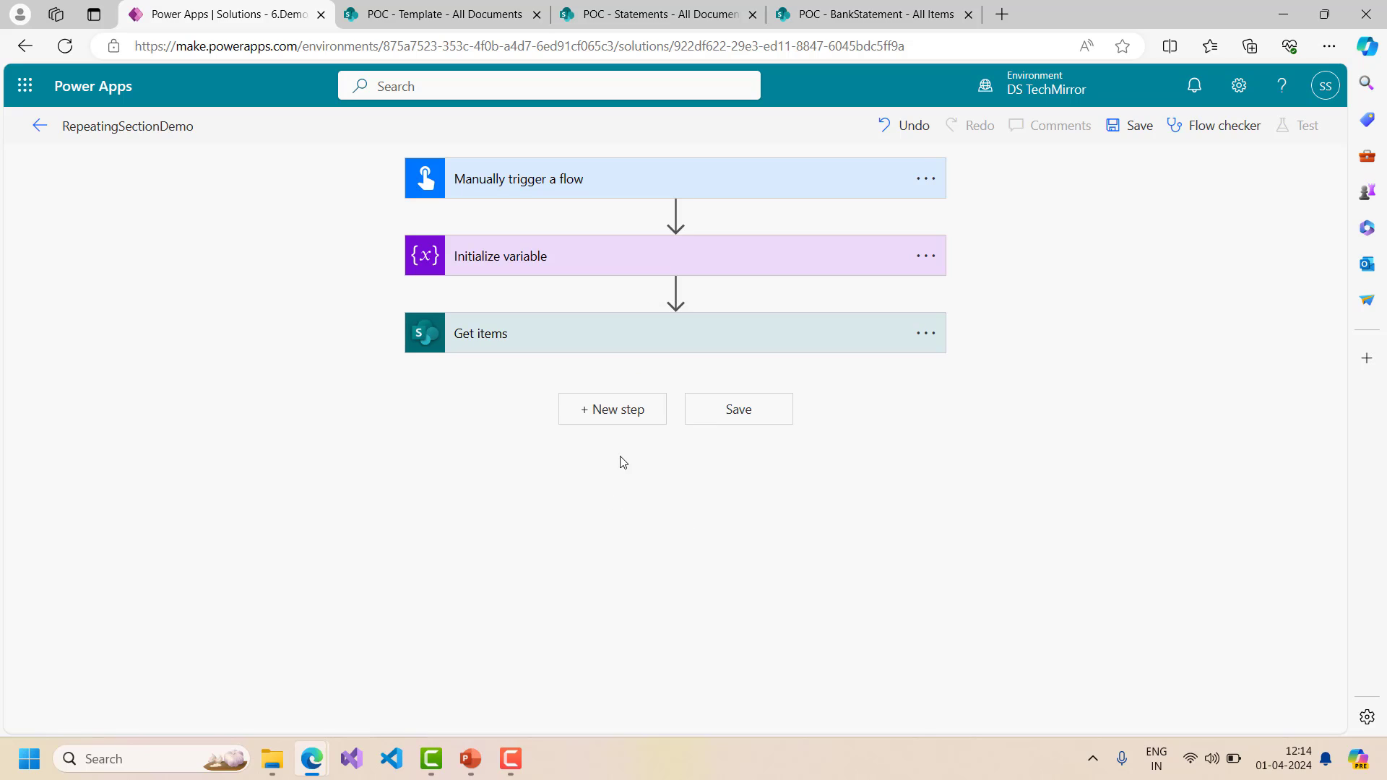
- Add the Word Online (Business) 'Populate a Microsoft Word template' action after Get items
left_click(632, 413)
type("j")
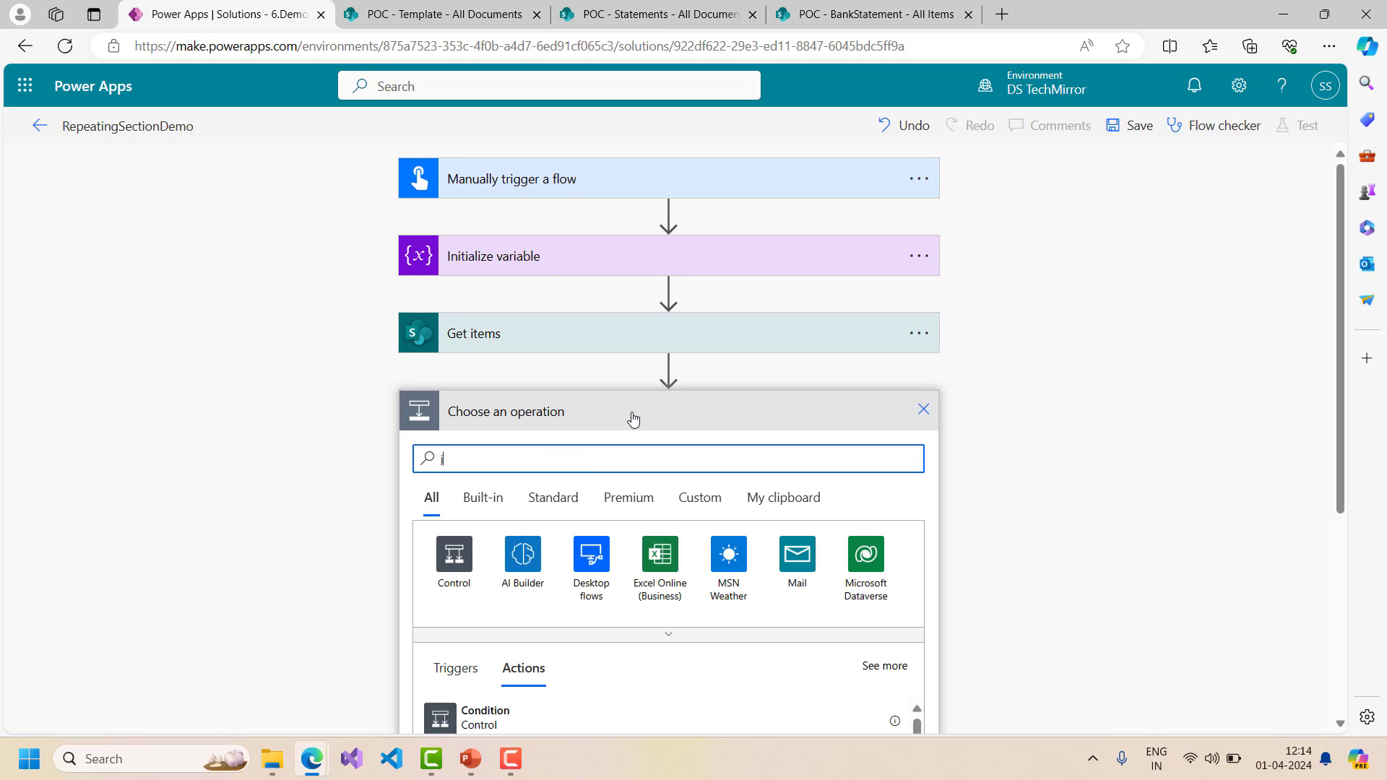
key("BackSpace")
type("poplated")
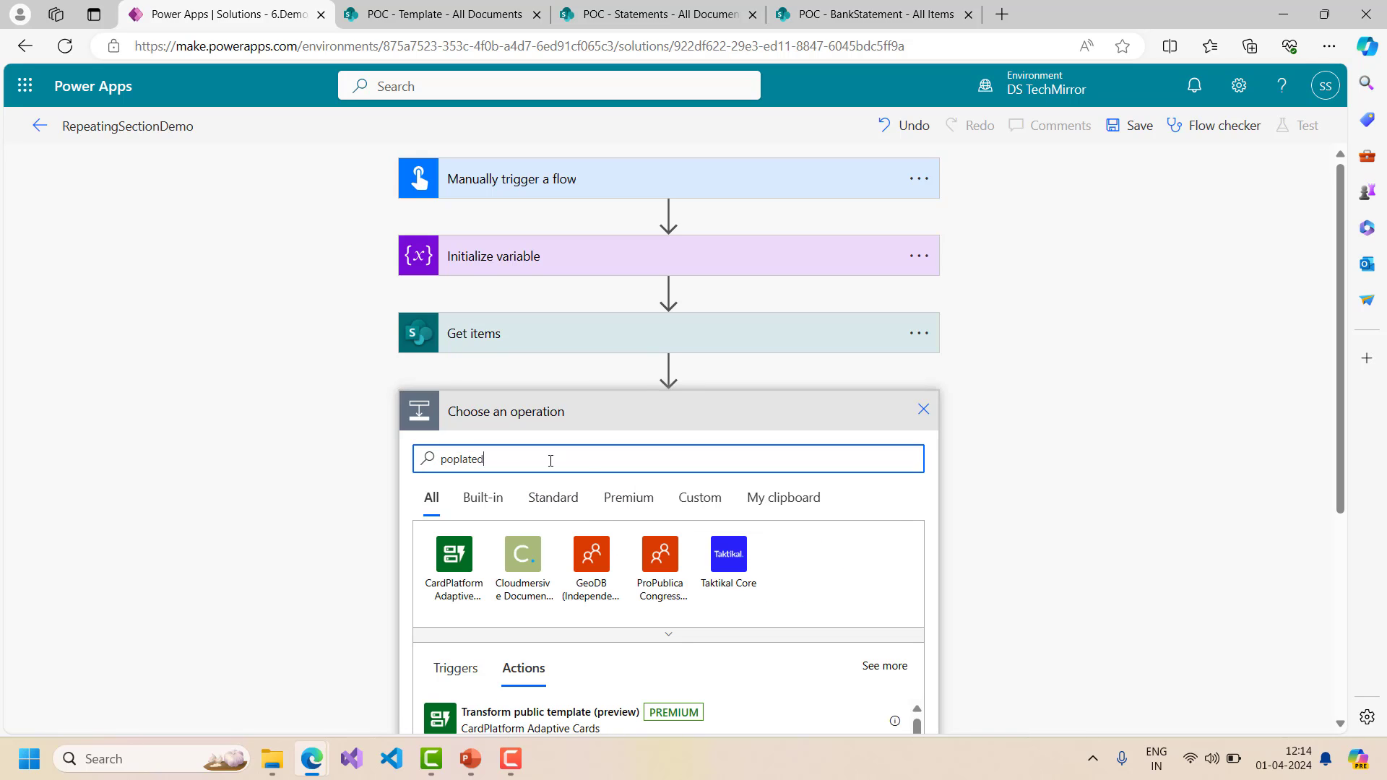
double_click(523, 461)
type("word template")
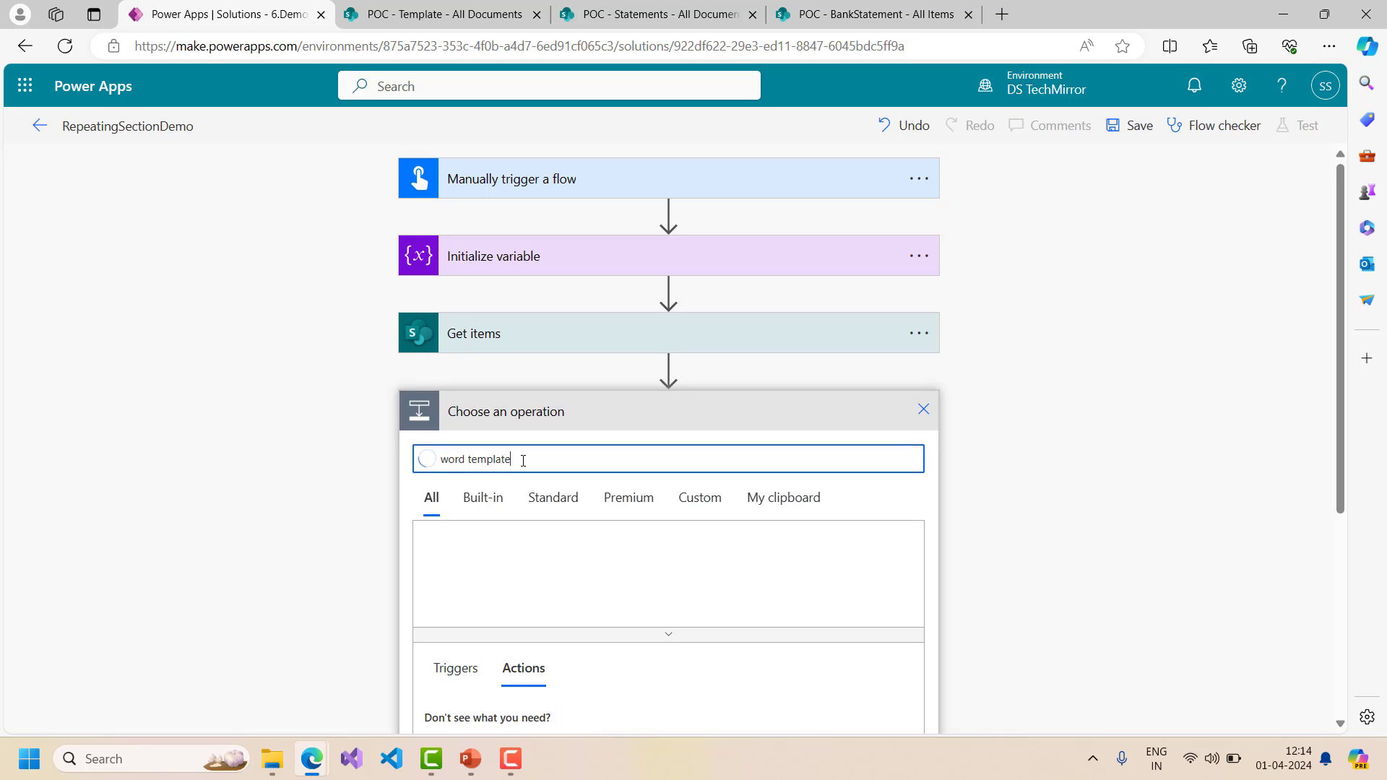
double_click(500, 461)
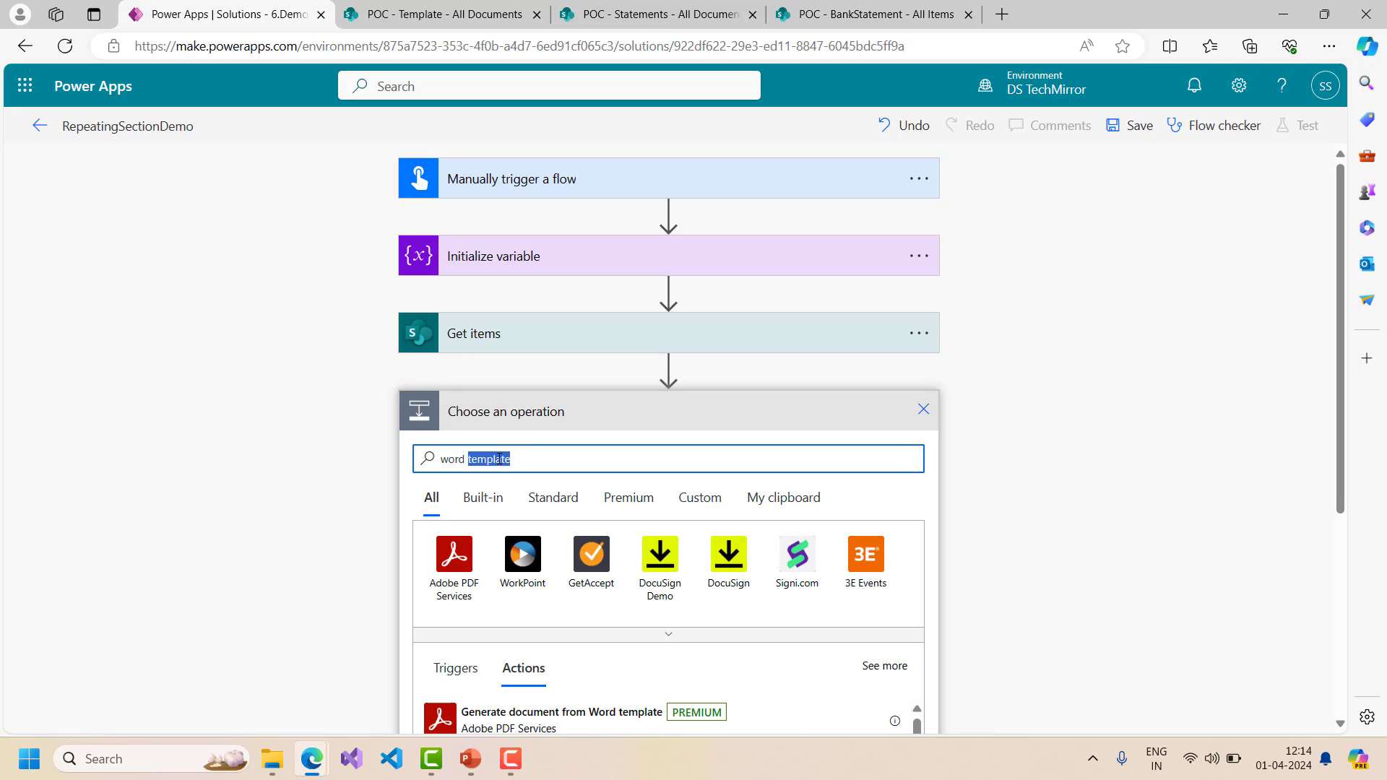
type("online")
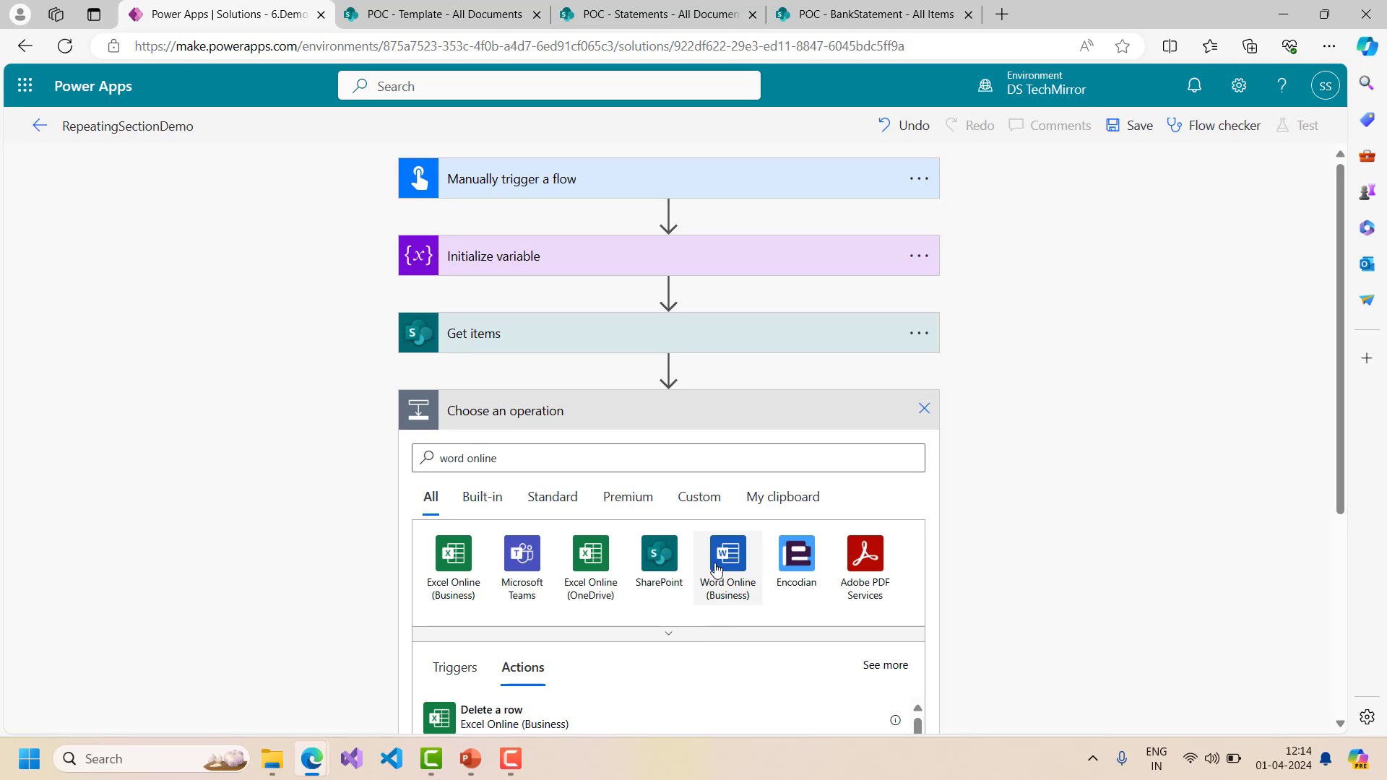
left_click(717, 570)
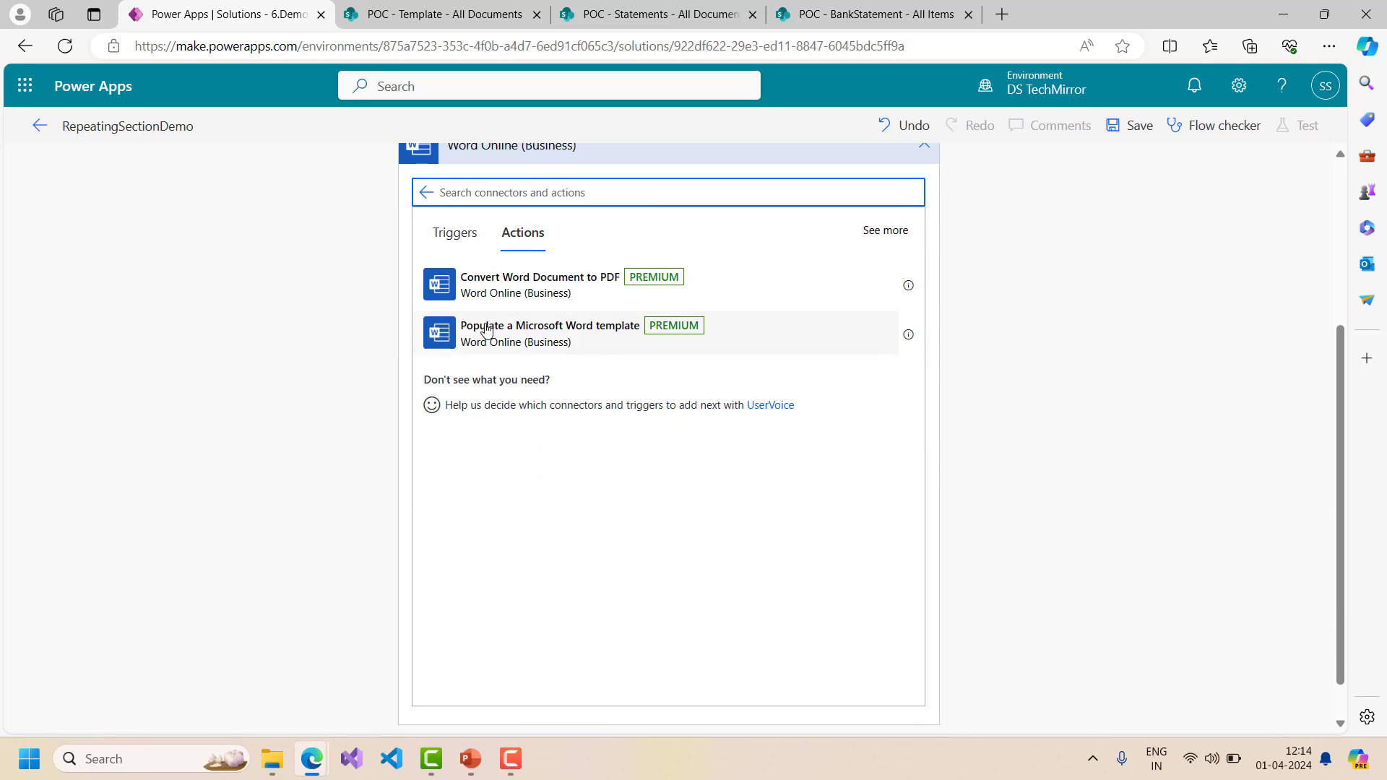
left_click(594, 329)
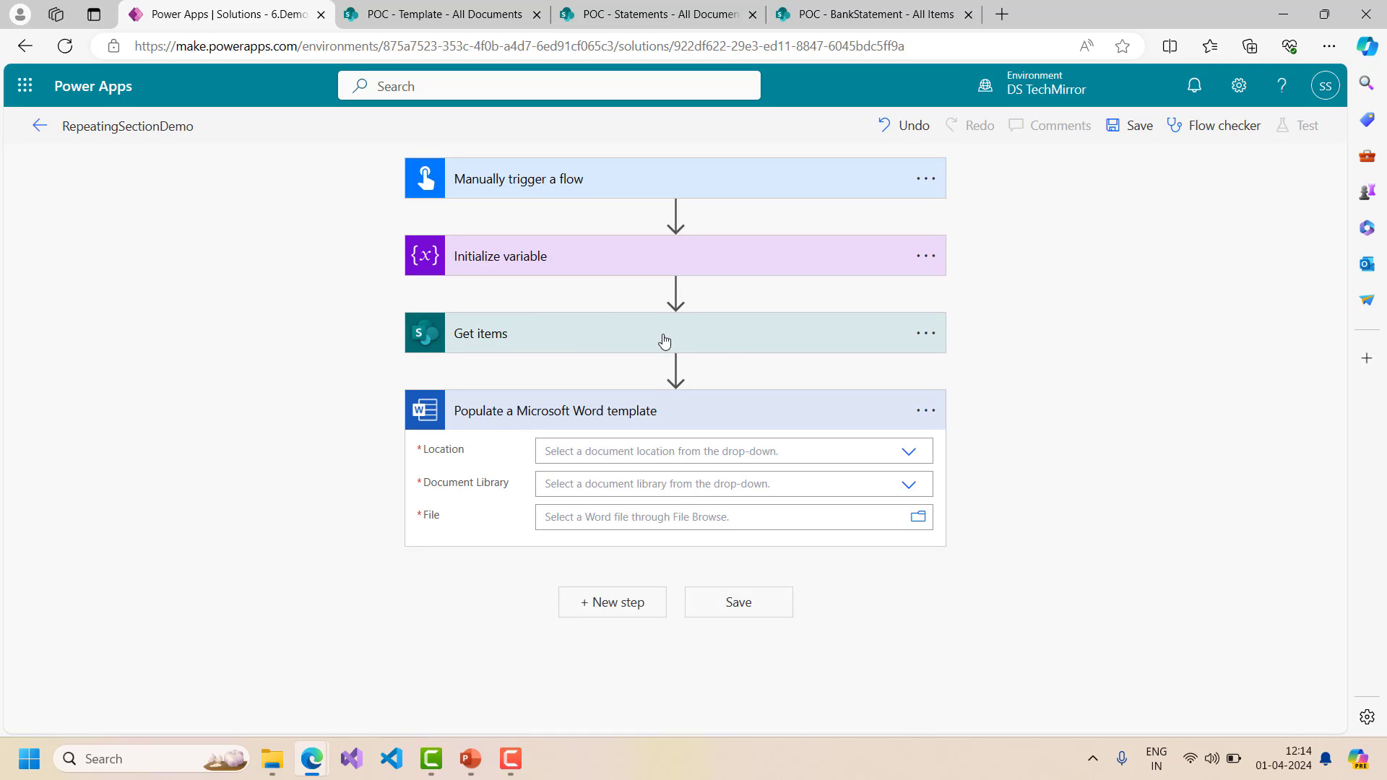
- Set location SharePoint Site - POC, library Documents, file /Template/RepeatingSectionDemo.docx
left_click(910, 453)
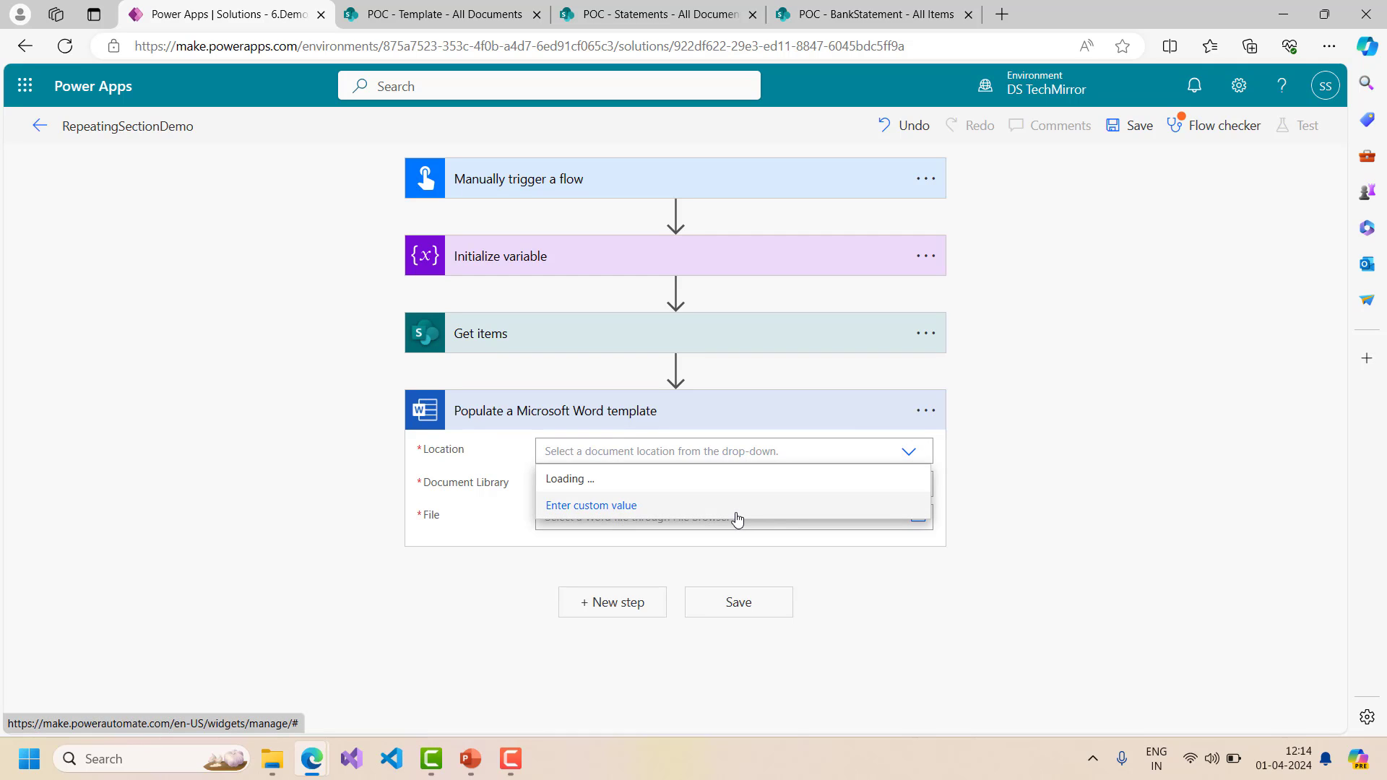
scroll(706, 592, "down", 3)
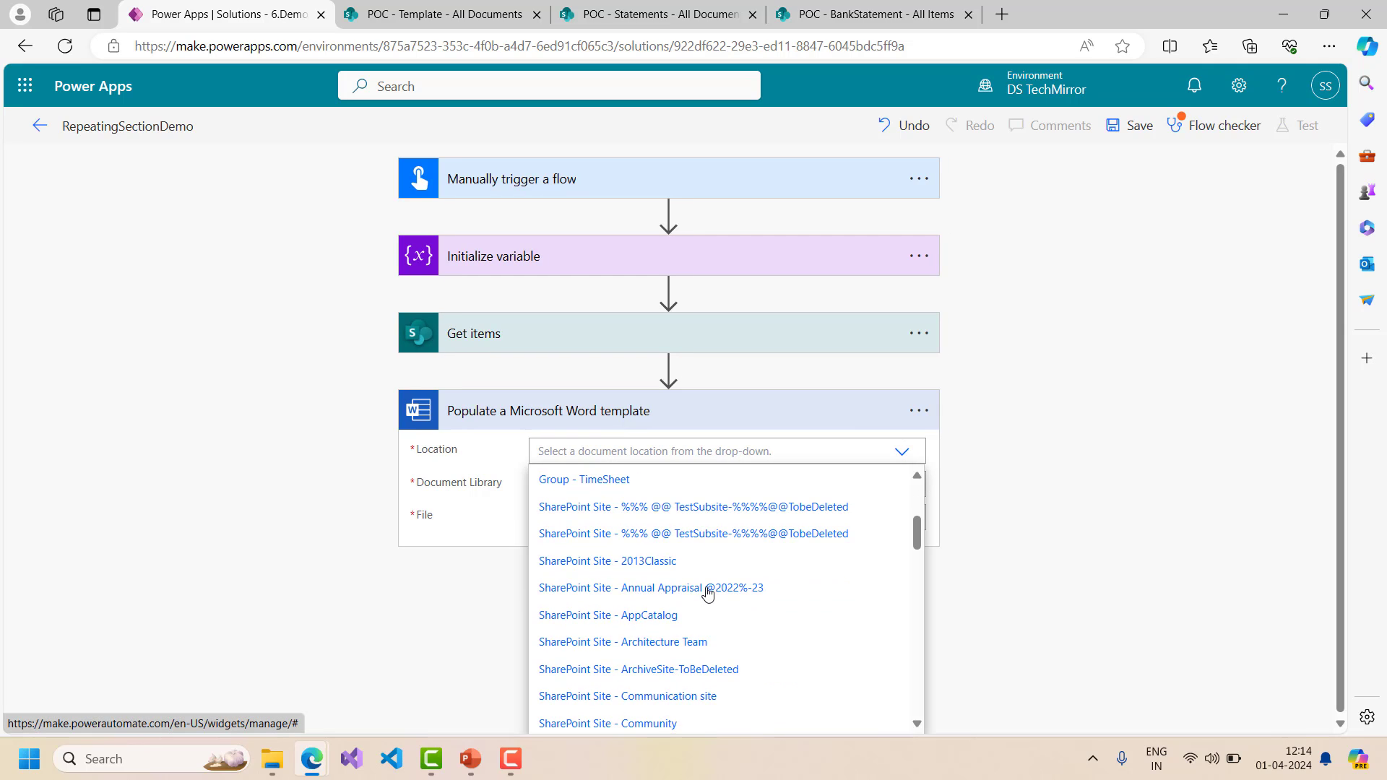
scroll(707, 593, "down", 2)
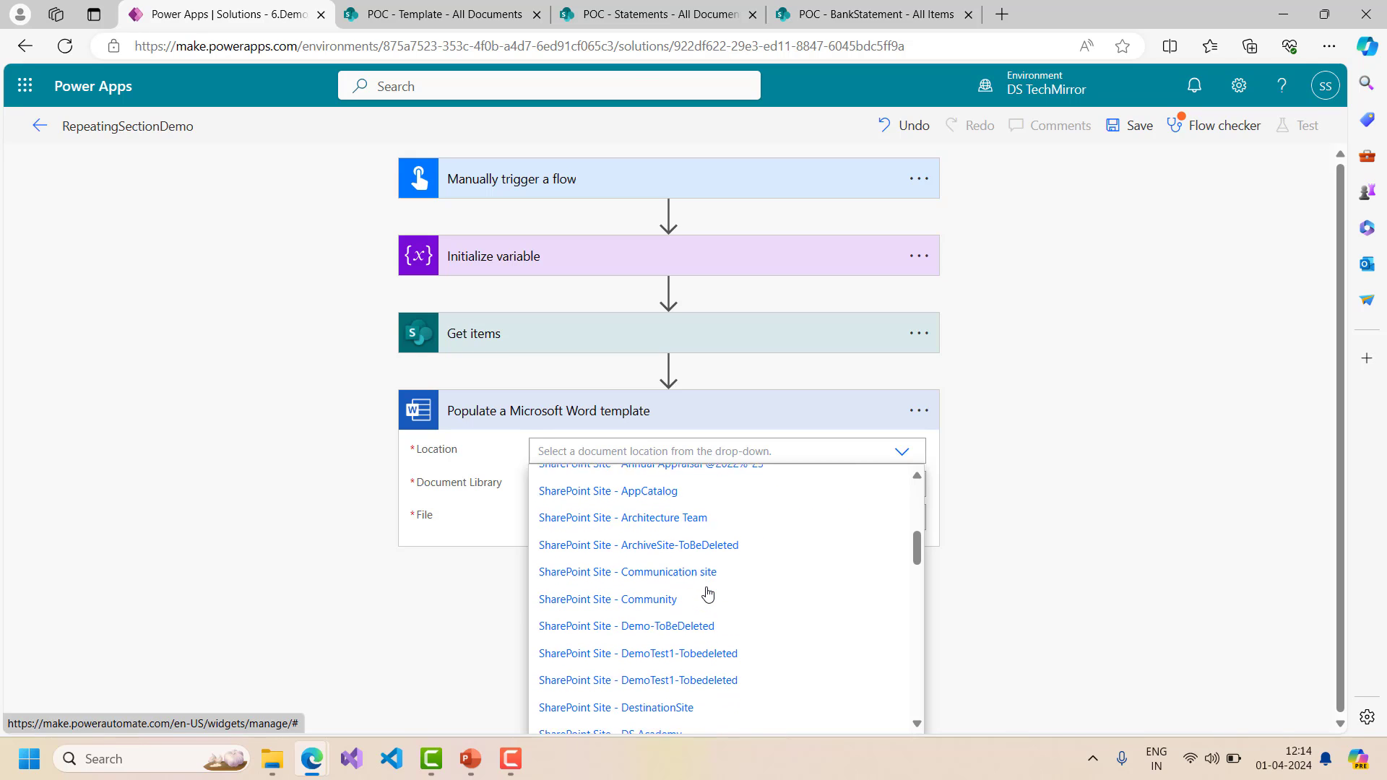
scroll(708, 593, "down", 3)
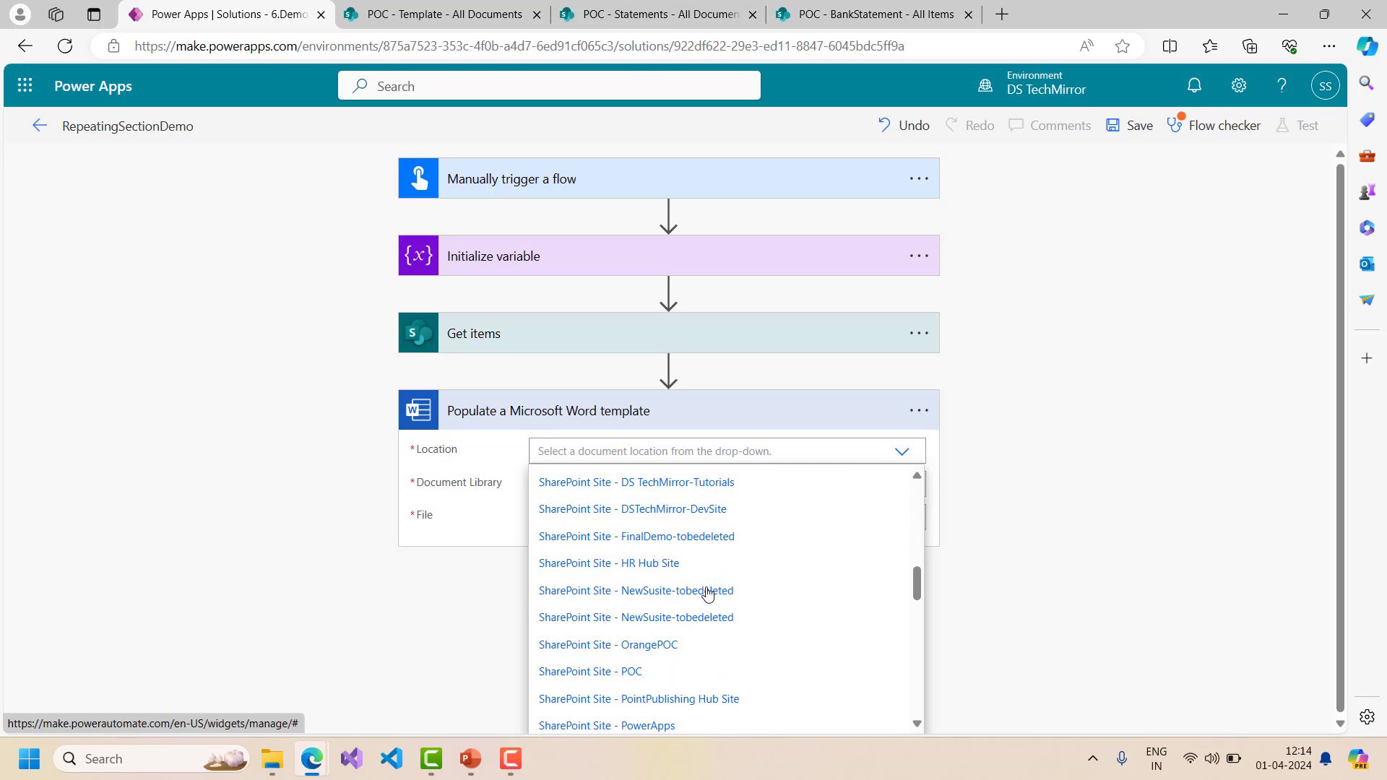
left_click(646, 675)
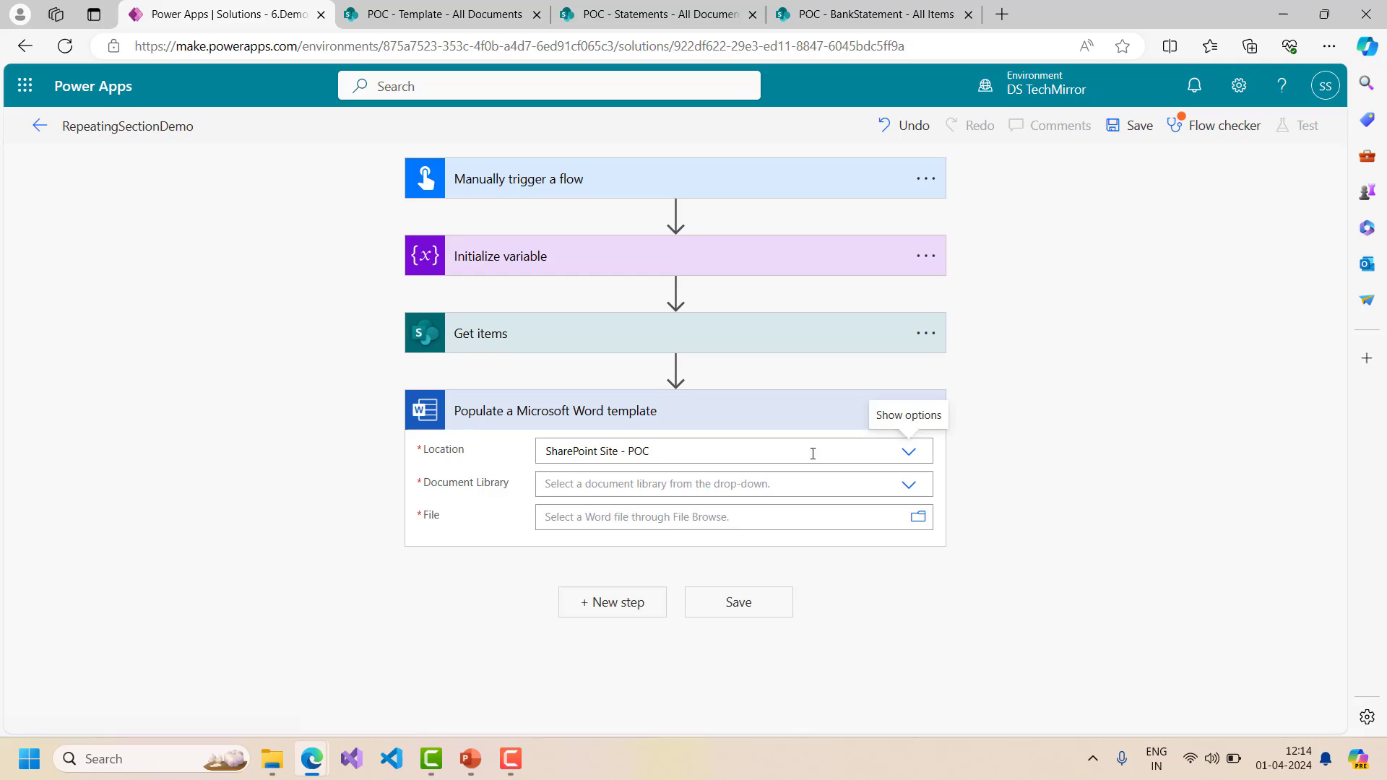
left_click(909, 485)
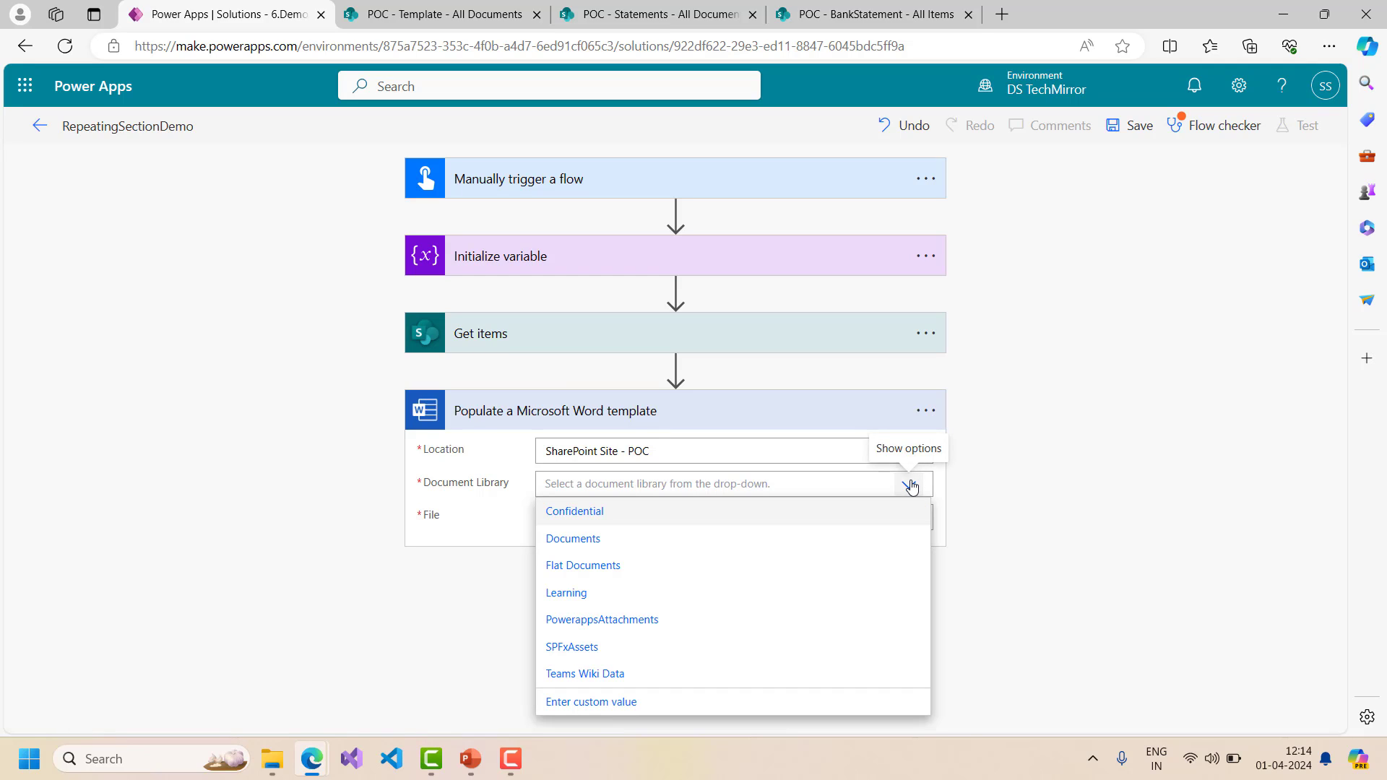
left_click(628, 551)
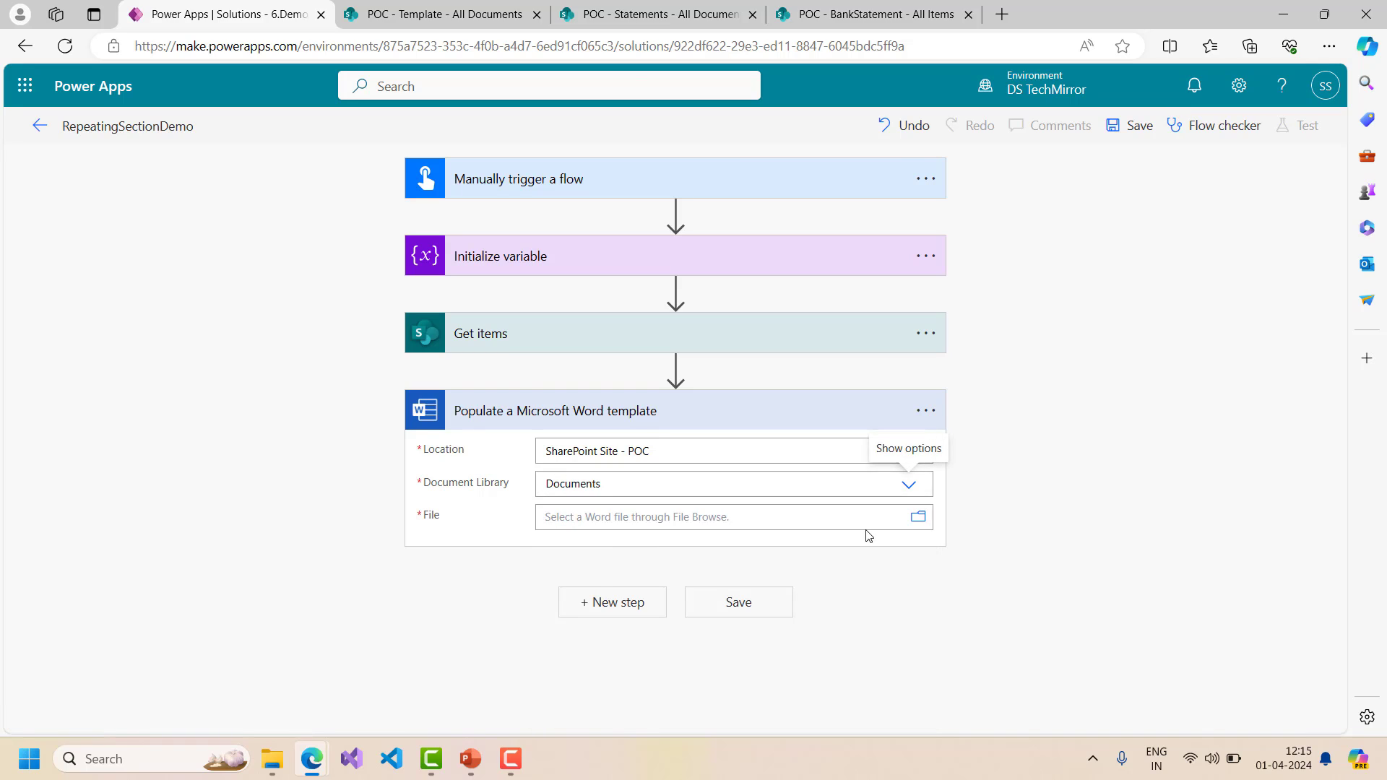
left_click(920, 518)
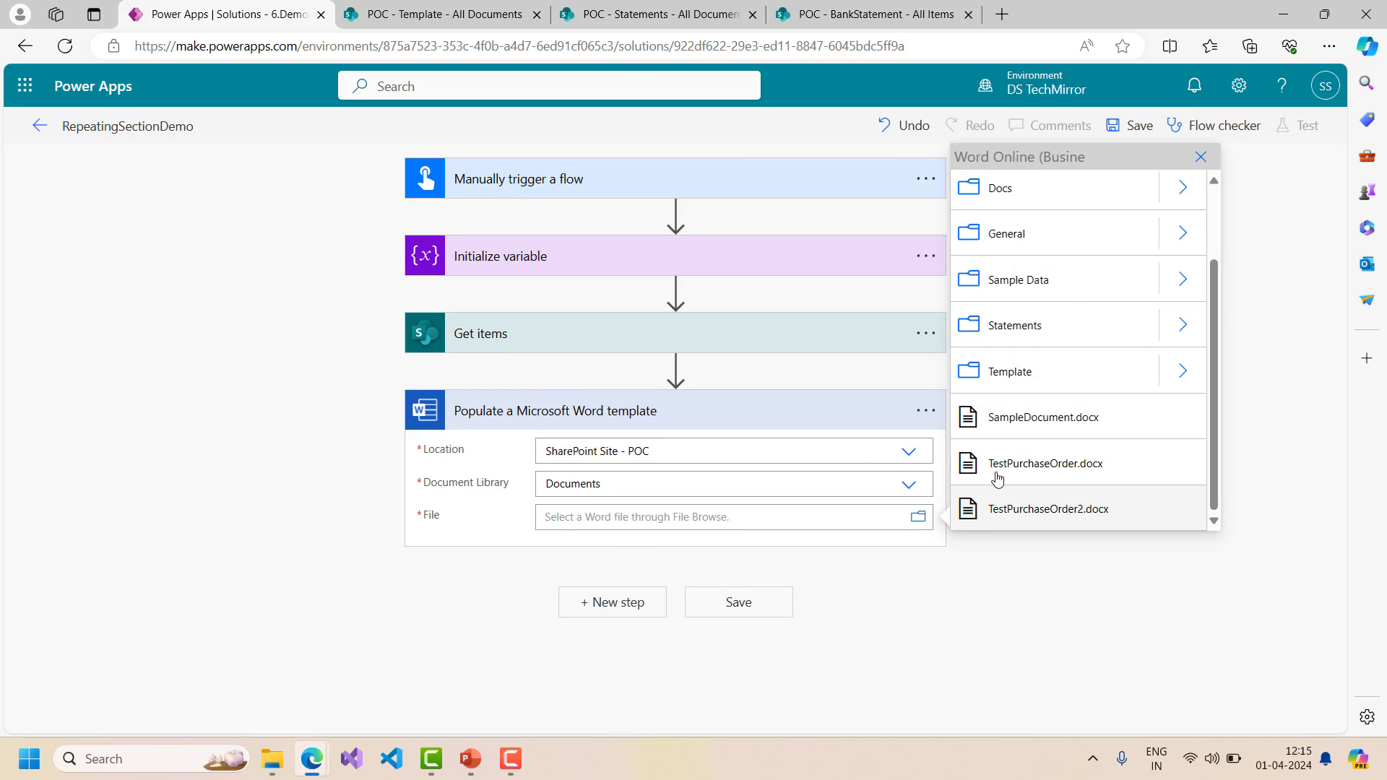
left_click(1184, 372)
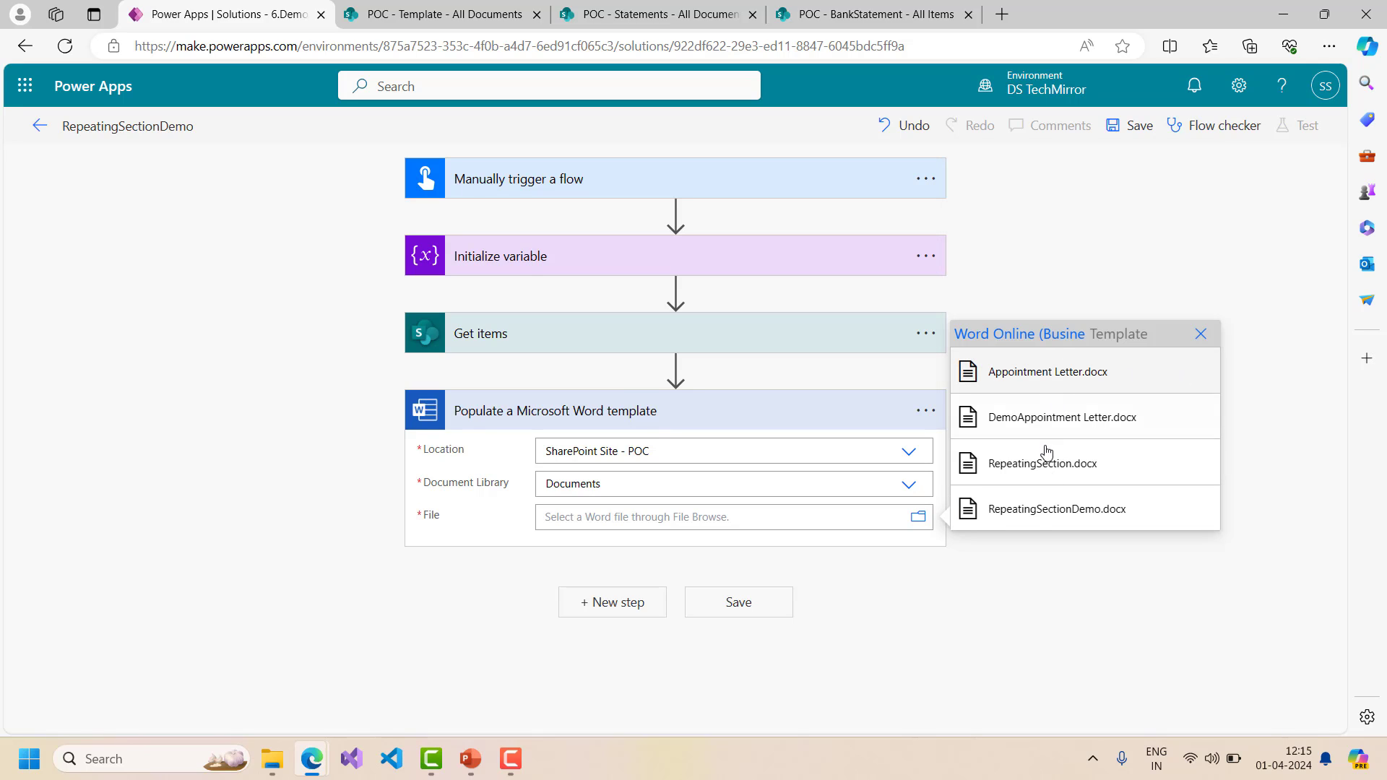
left_click(1043, 510)
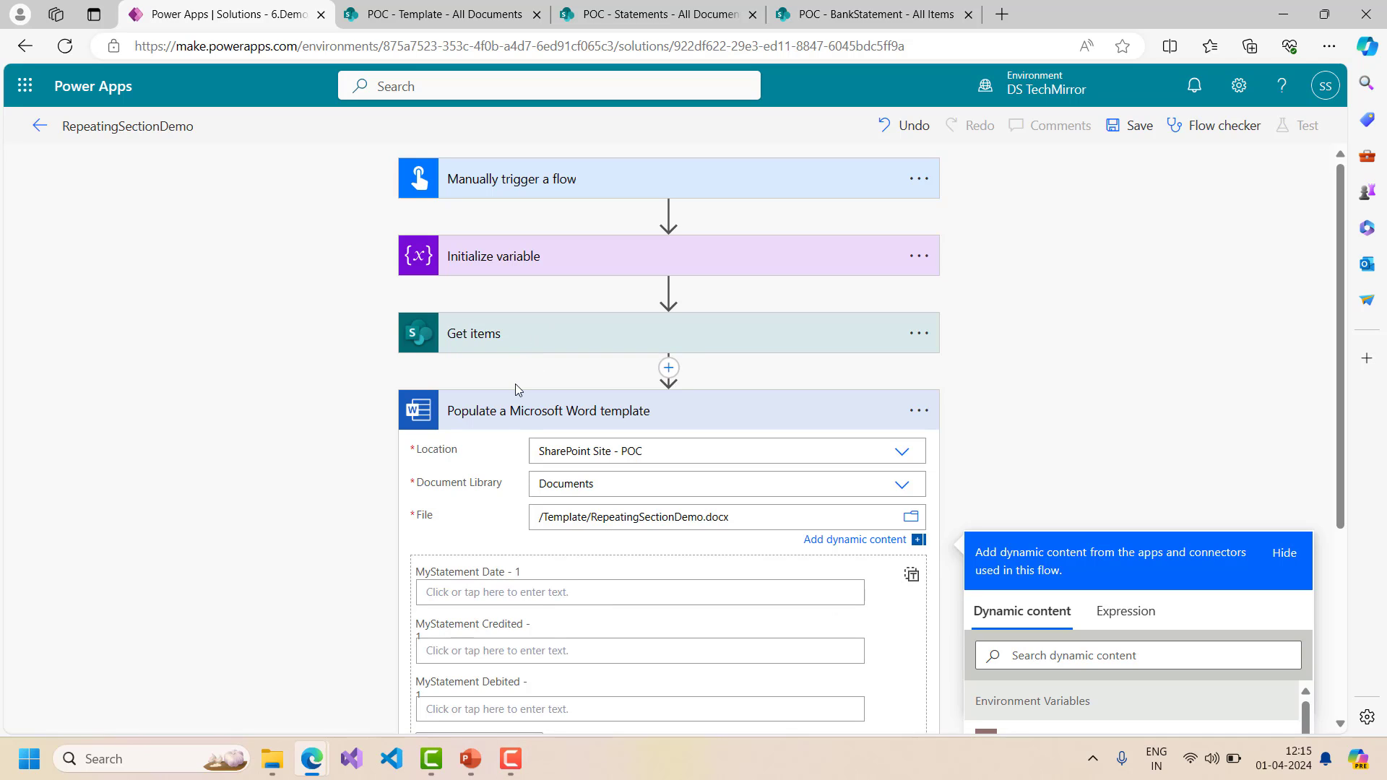
- Switch the MyStatement Date, Credited and Debited fields to a single entire-array input
scroll(503, 576, "down", 3)
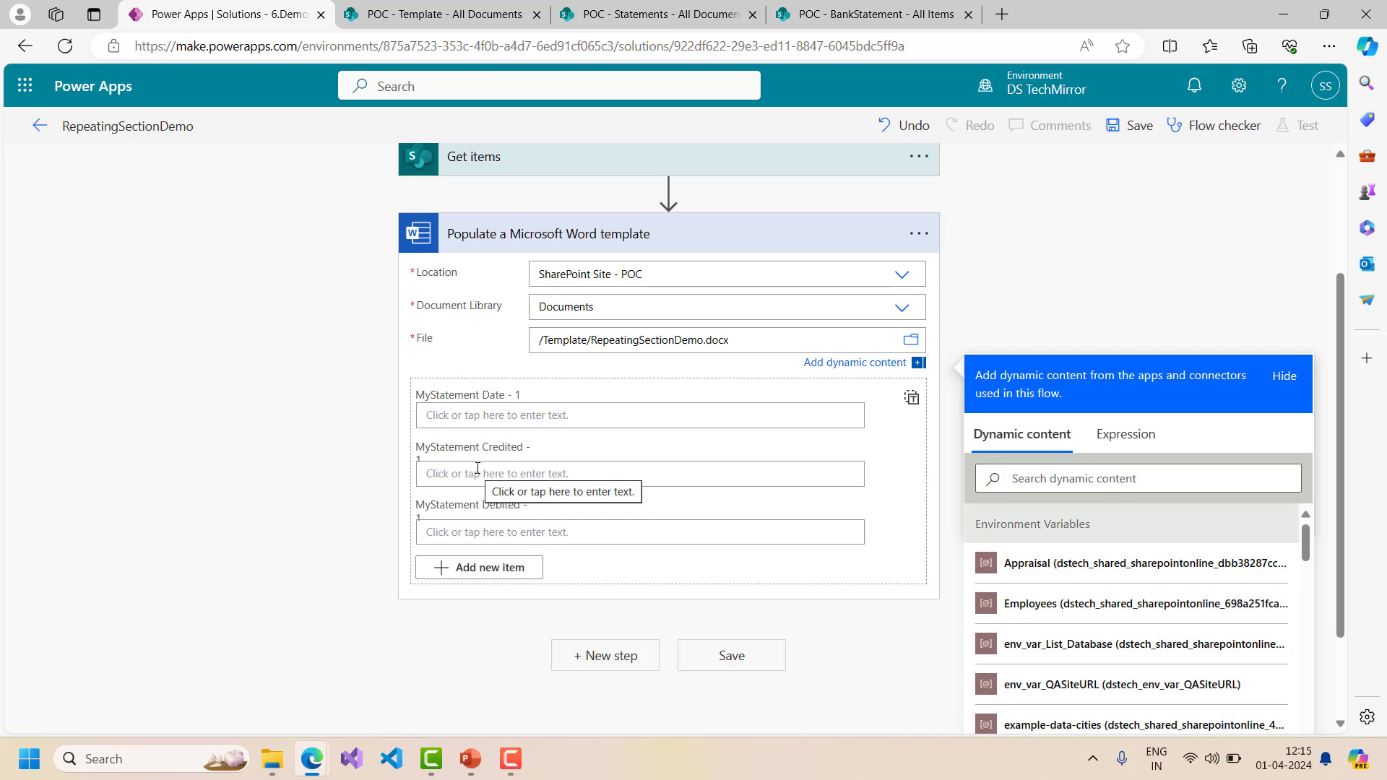
scroll(478, 468, "up", 1)
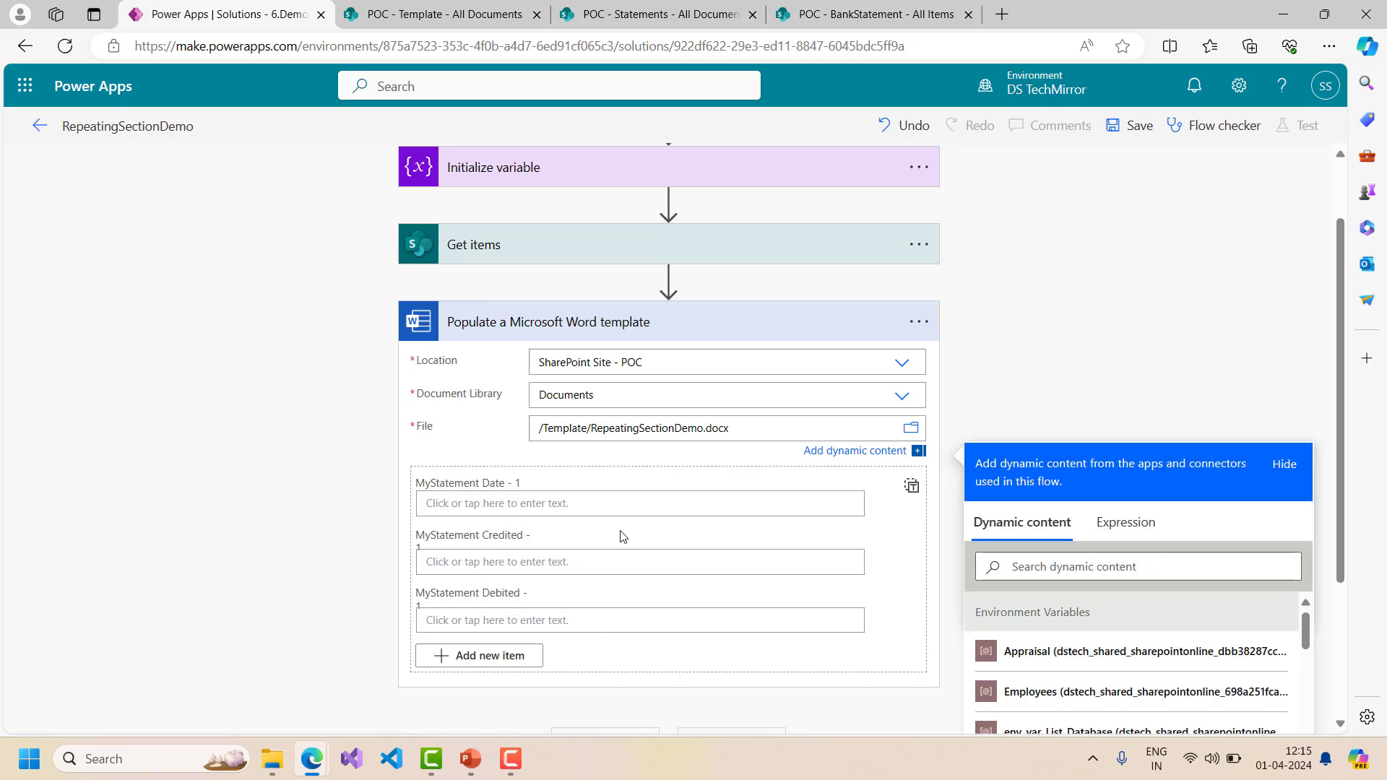
left_click(912, 488)
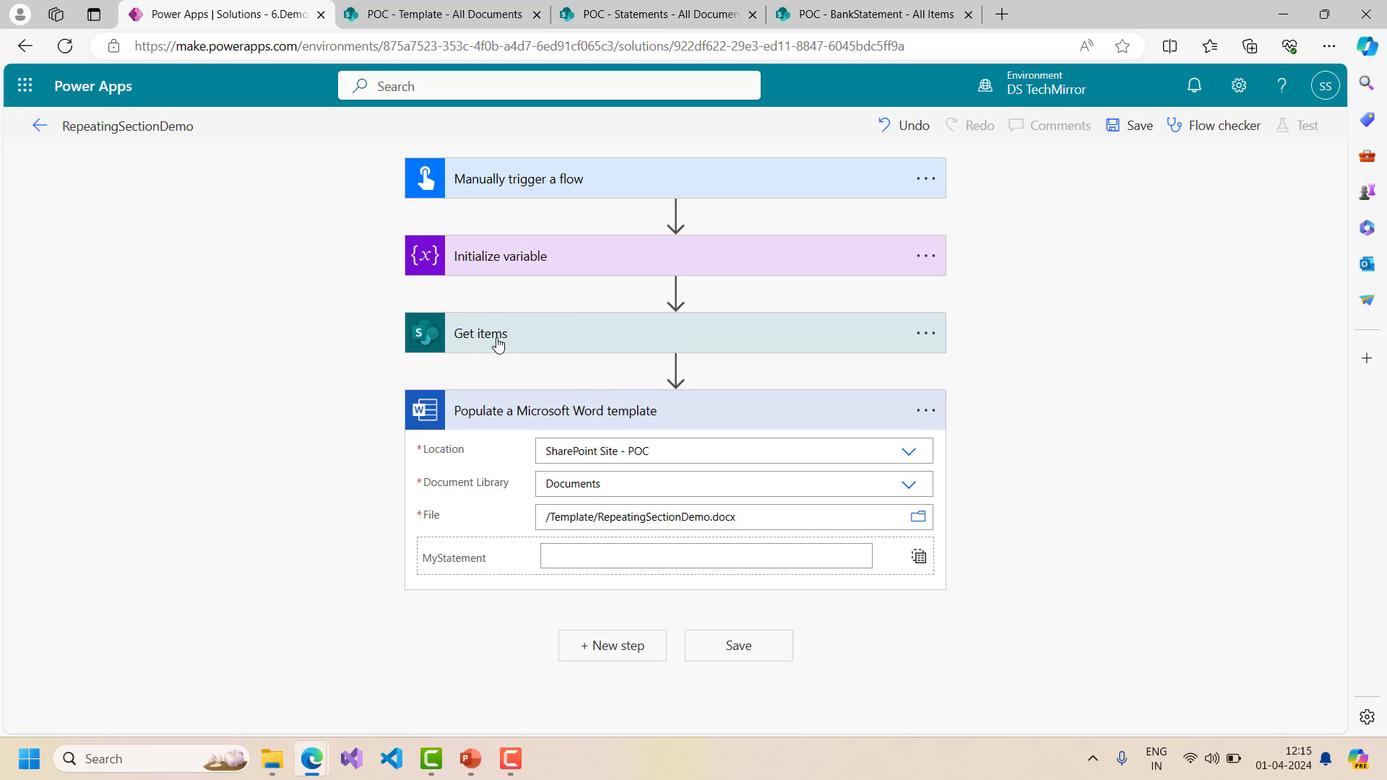
- Insert a Data Operation Select step before the Word template, using Get items value as From
left_click(676, 368)
left_click(683, 395)
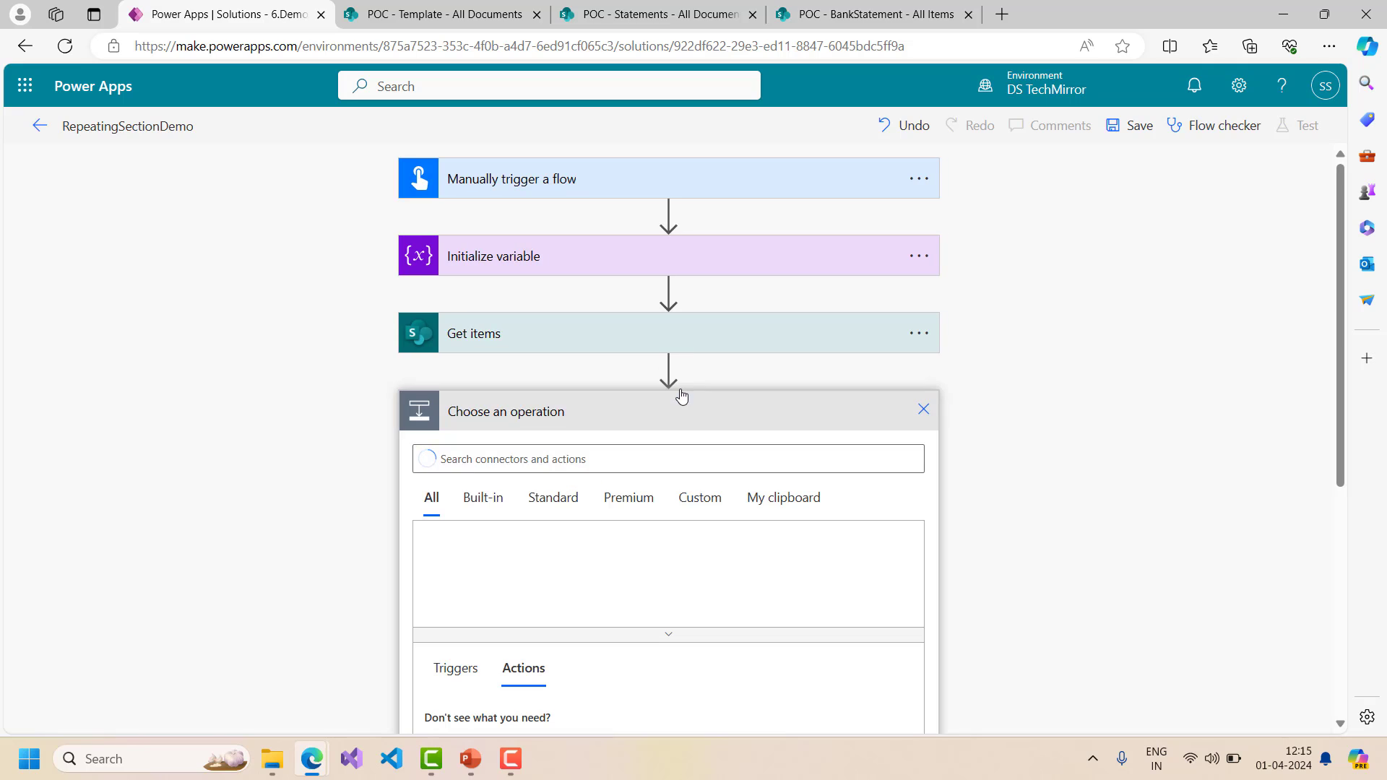
left_click(611, 458)
type("select")
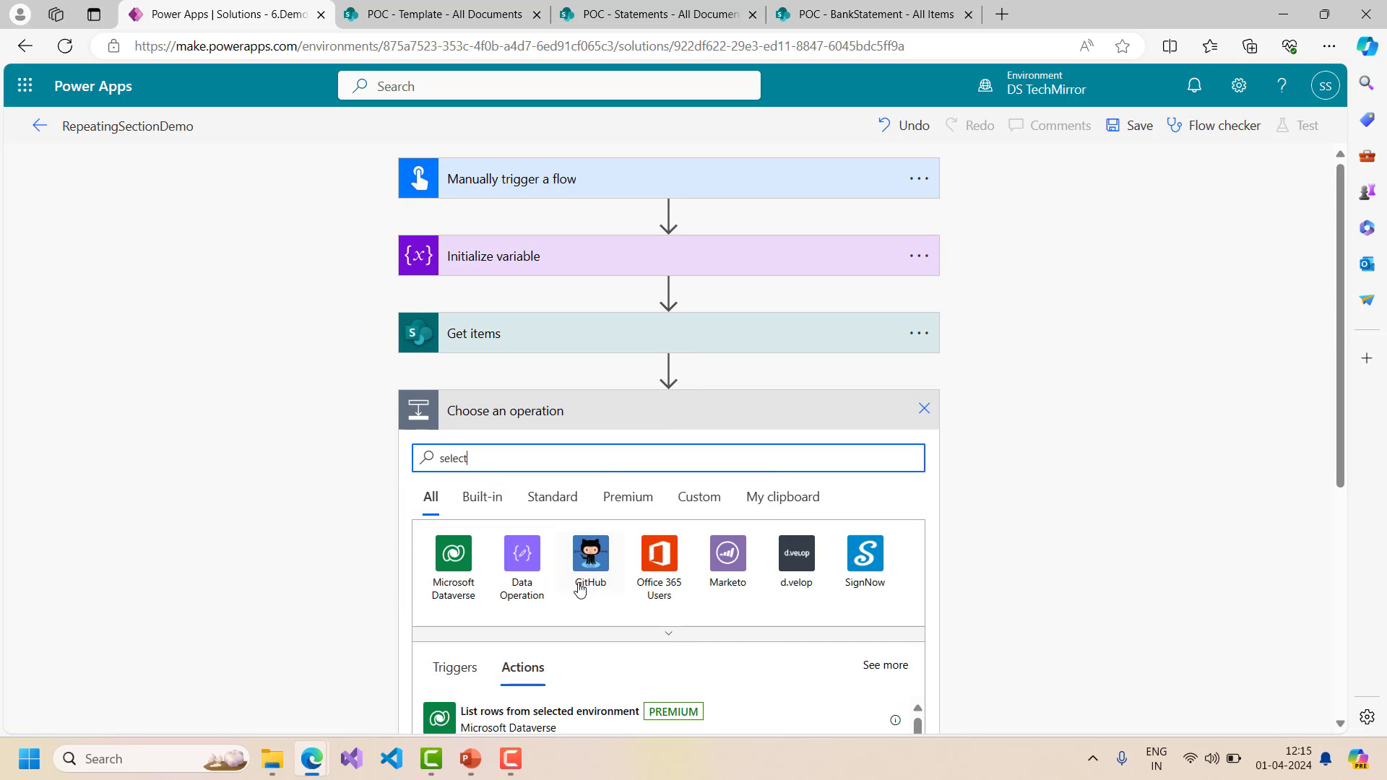
left_click(522, 560)
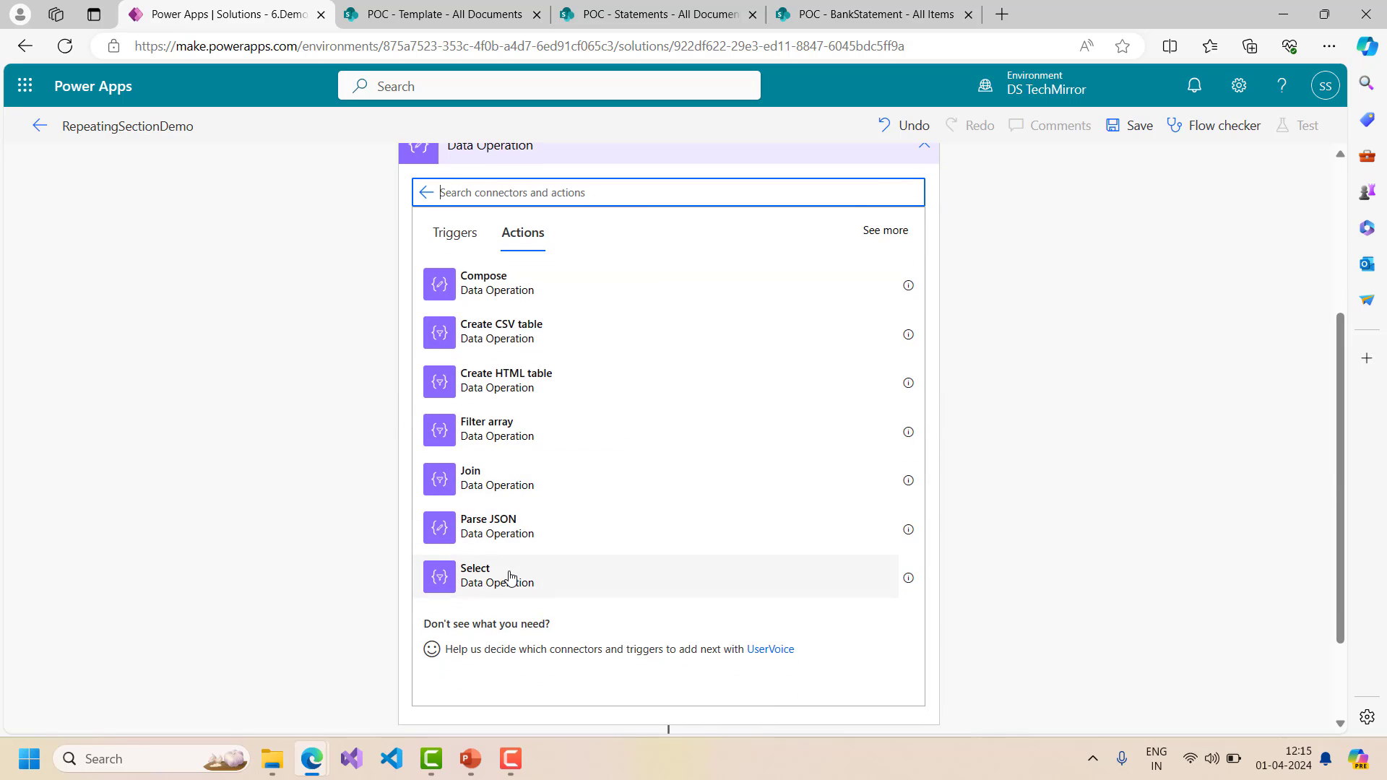
left_click(517, 578)
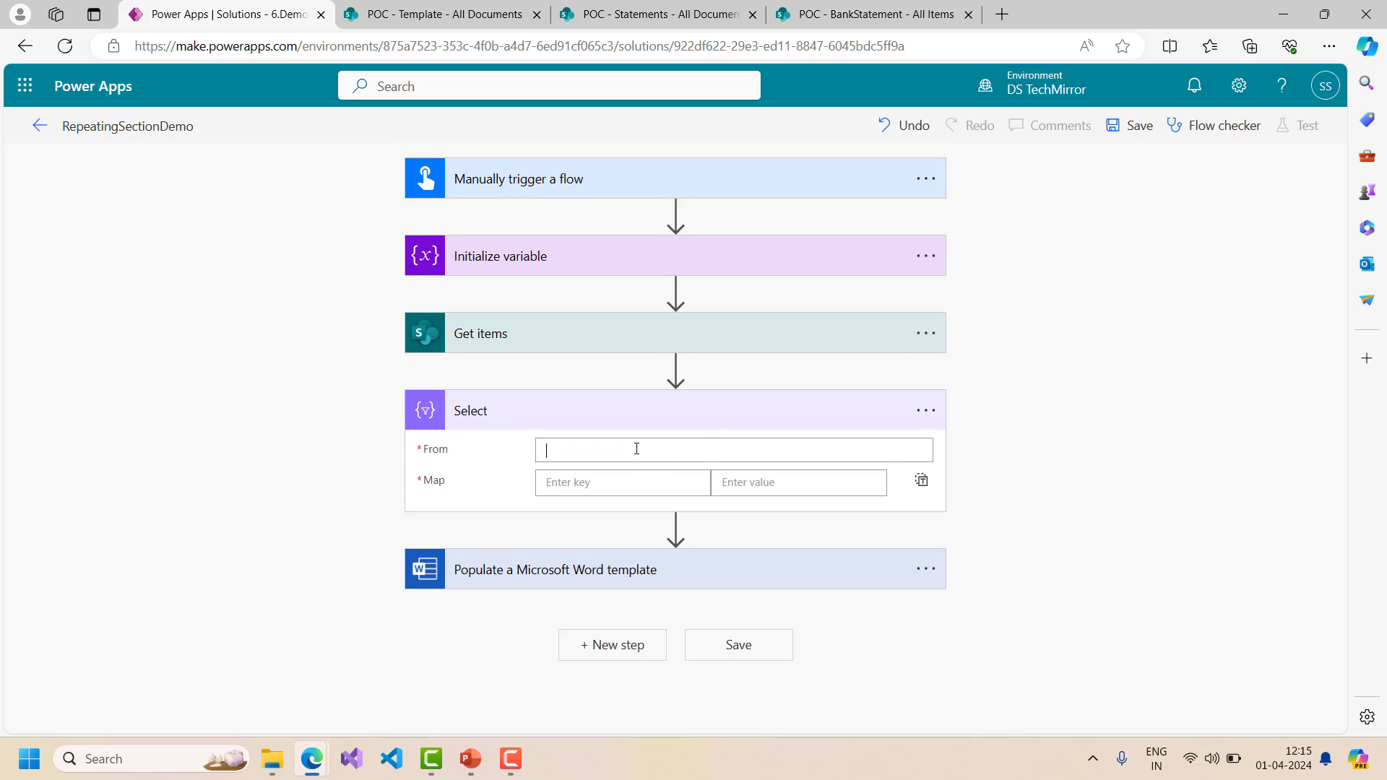
scroll(1103, 456, "down", 1)
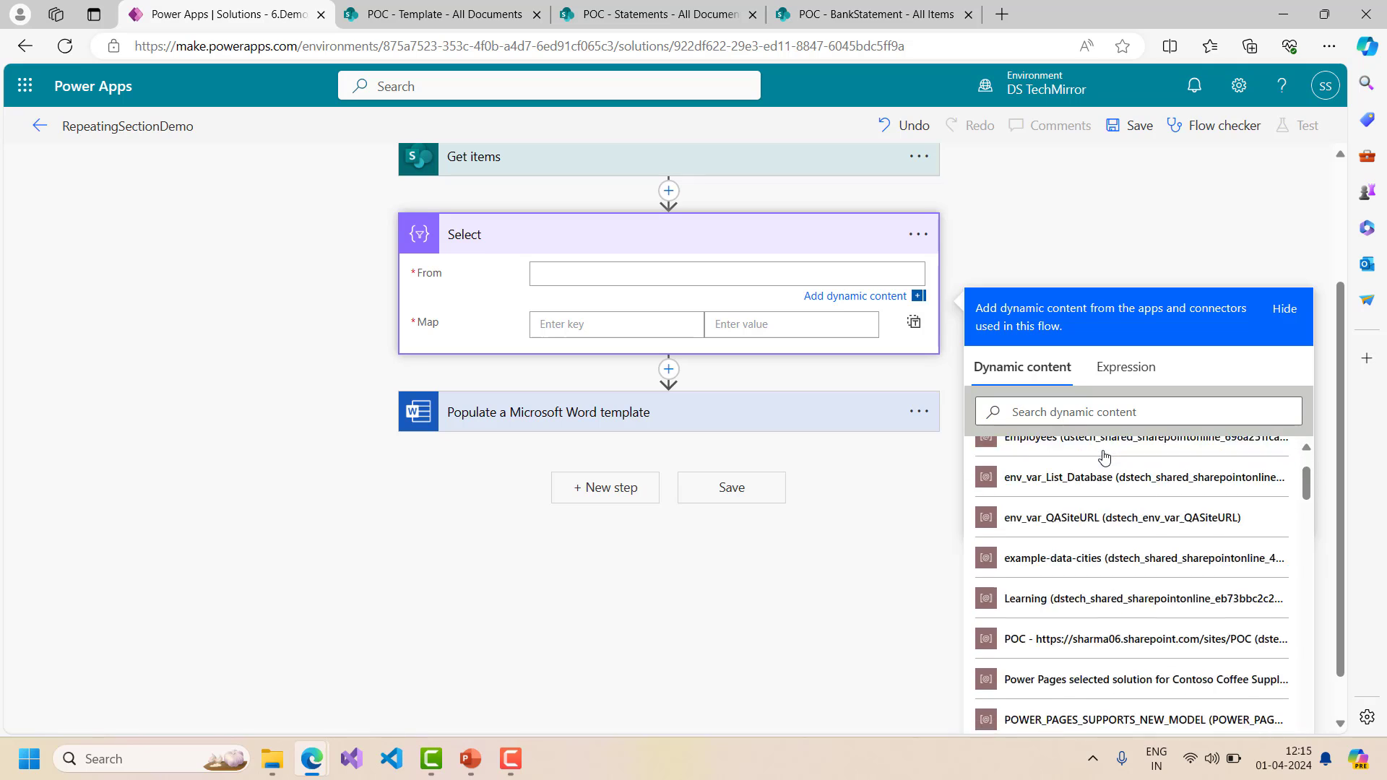
scroll(1104, 456, "down", 5)
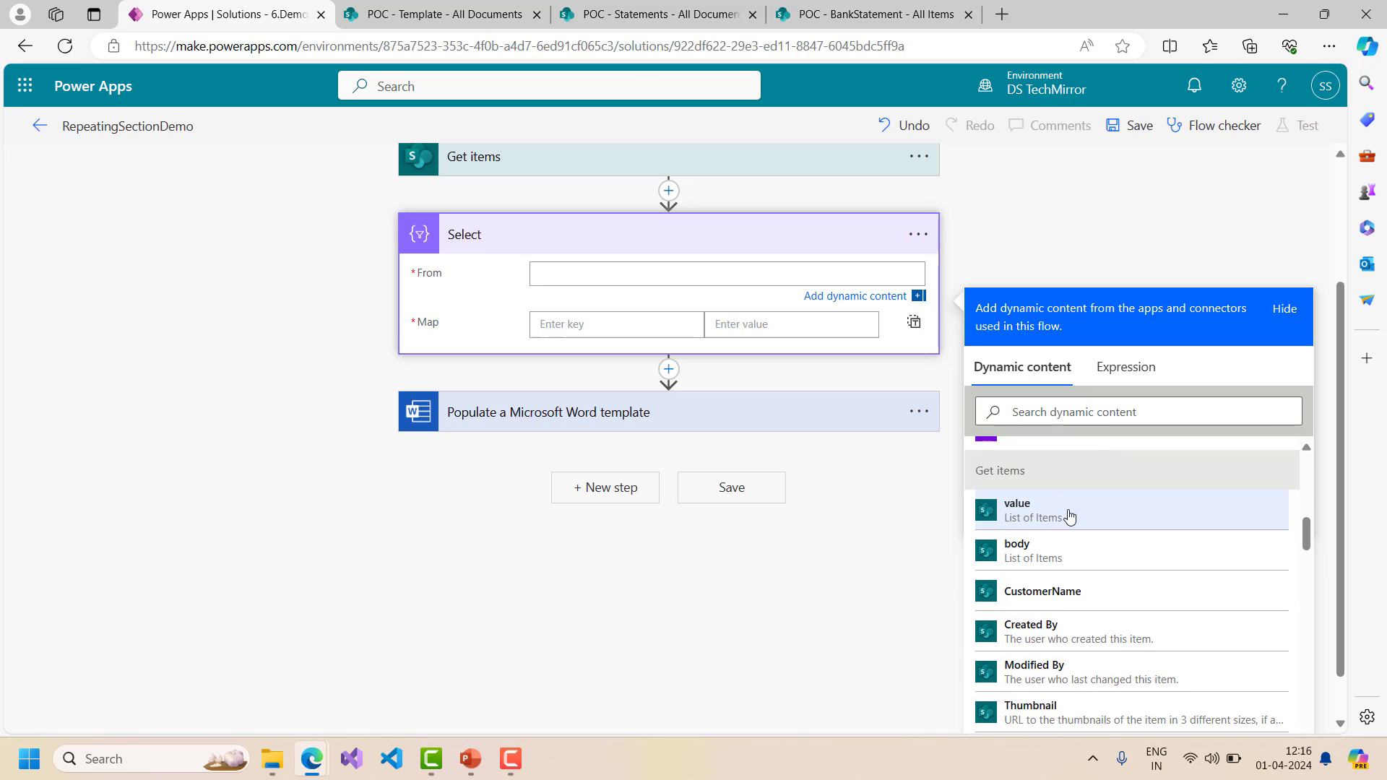
left_click(1069, 515)
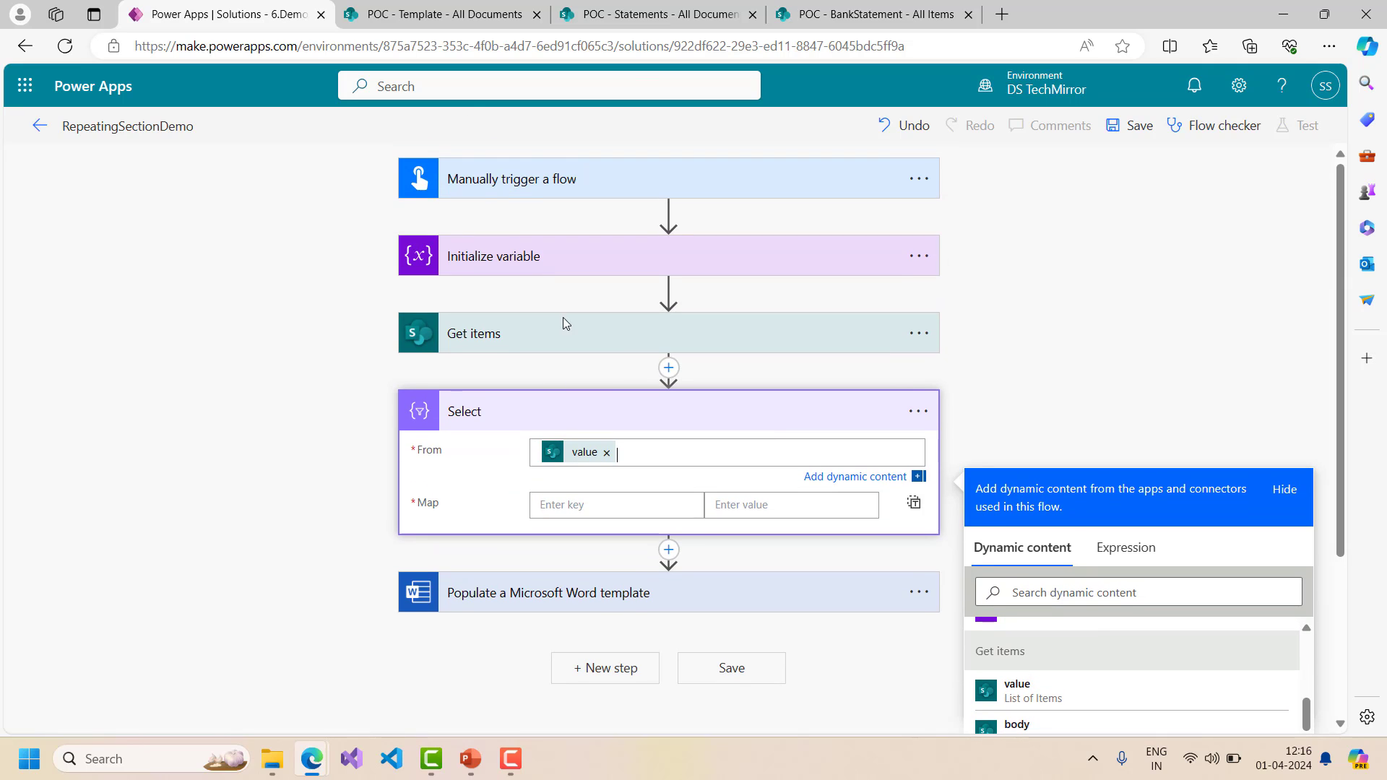
- Add the map row Date mapped to the Date column
scroll(697, 419, "down", 2)
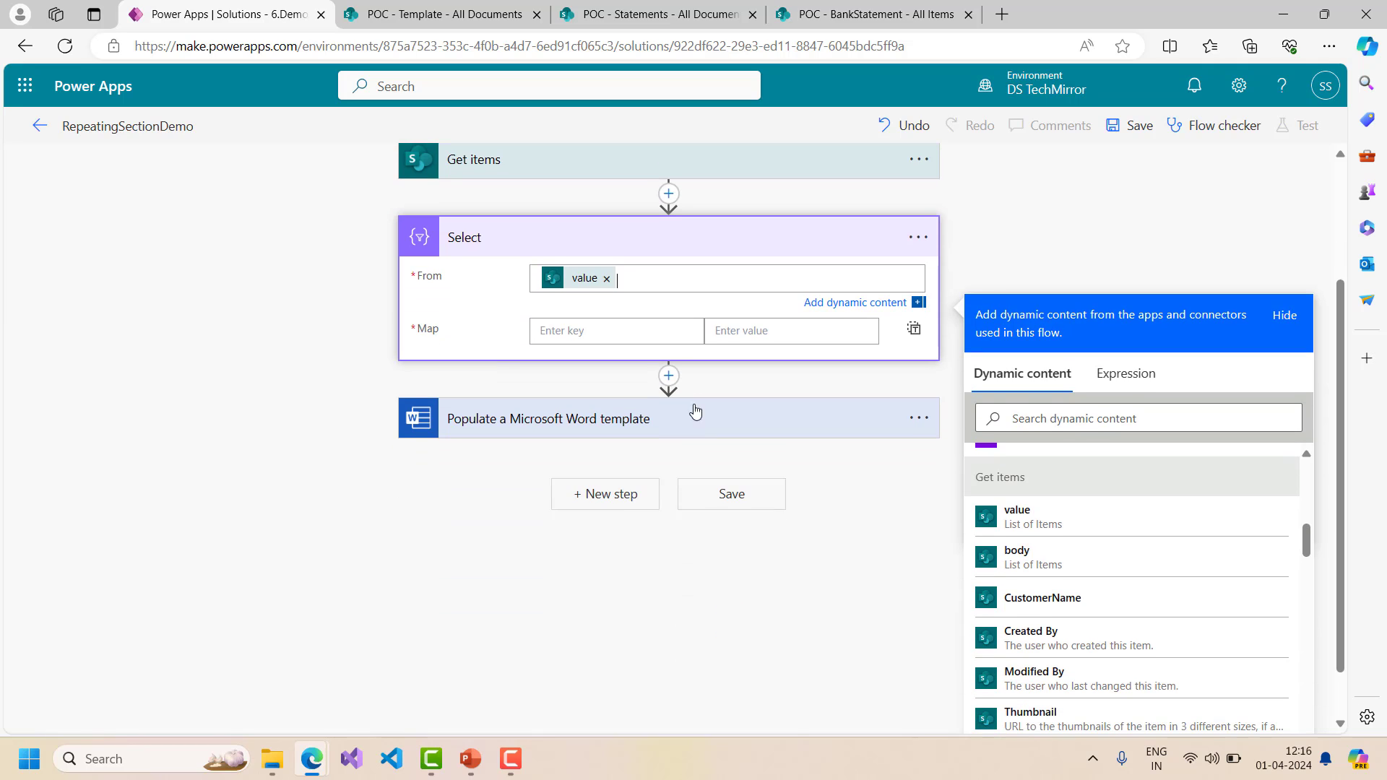
left_click(585, 331)
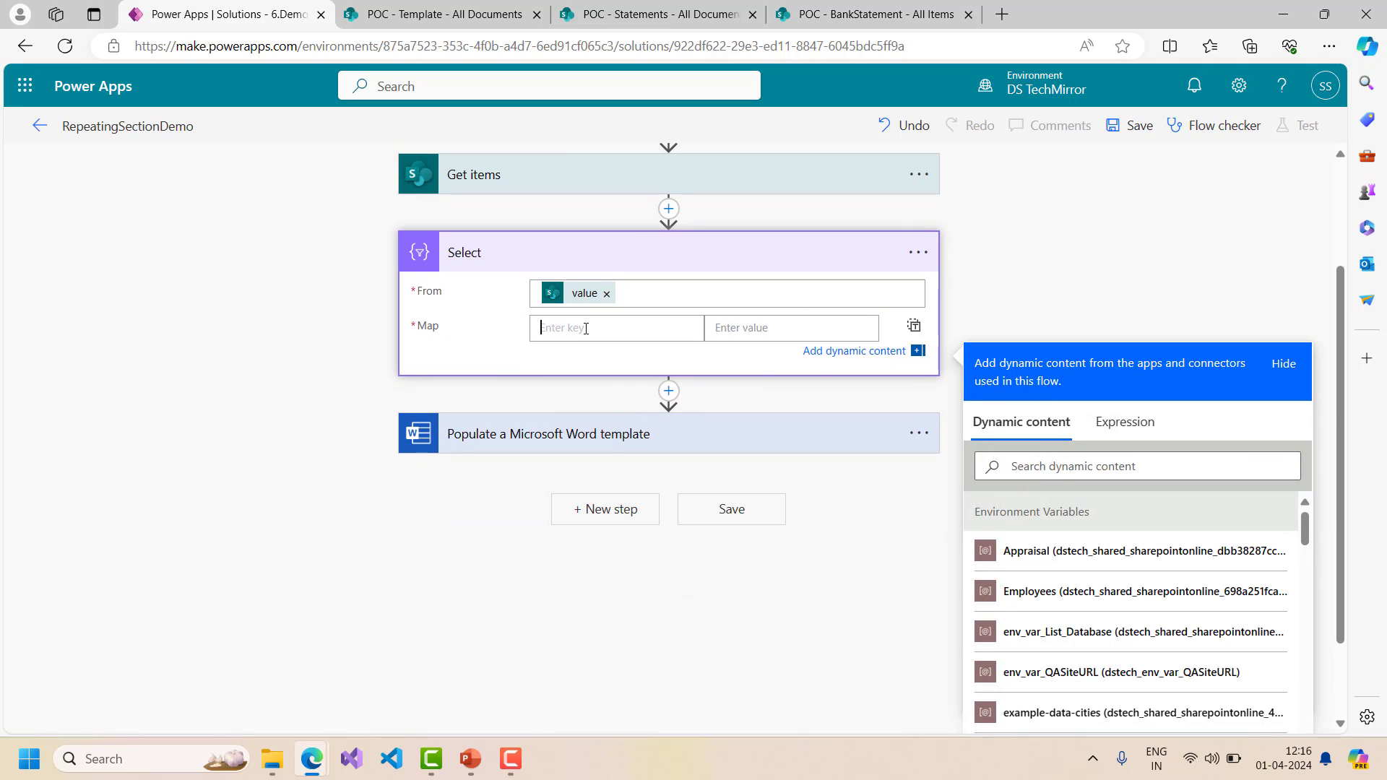
type("F")
key("BackSpace")
type("Date")
left_click(1068, 481)
type("date")
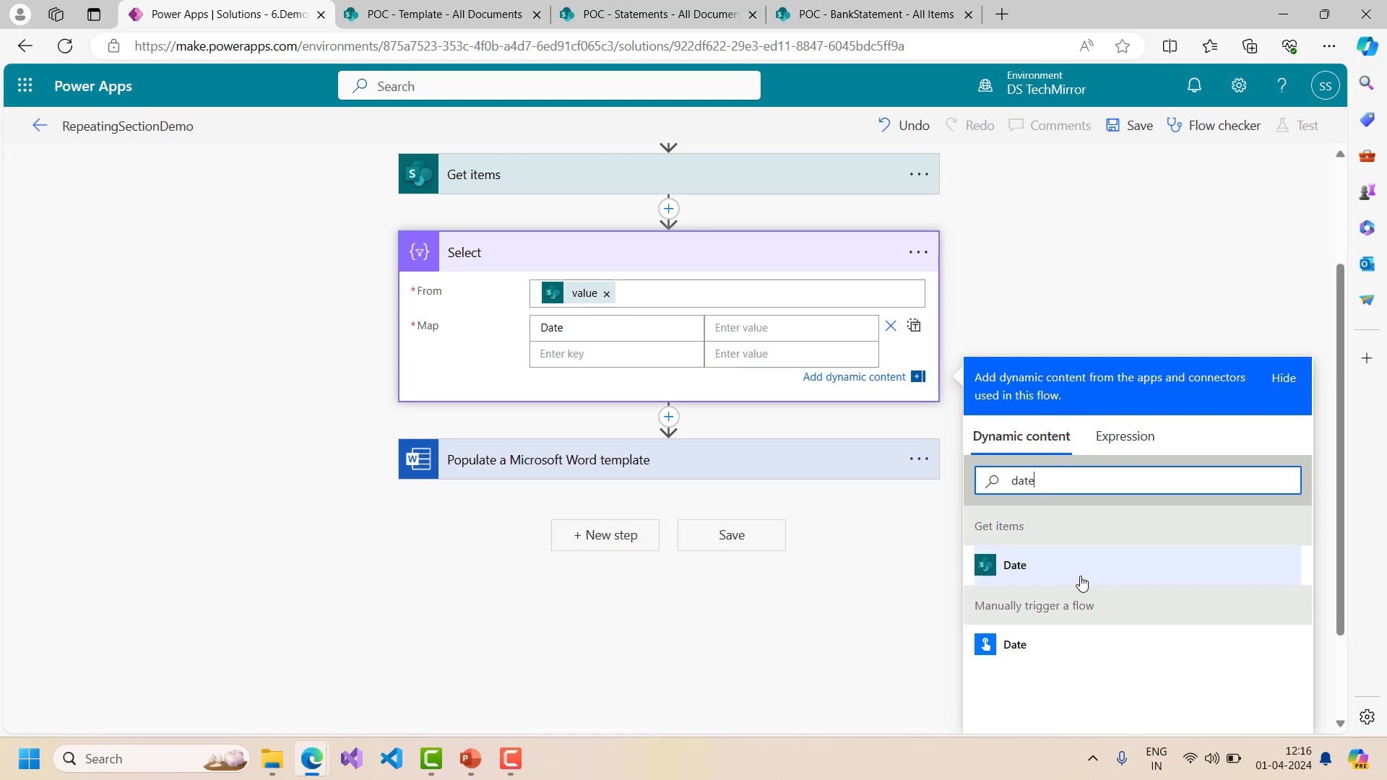
left_click(1042, 572)
- Add the map row Credited mapped to the AmountCredited column
left_click(578, 356)
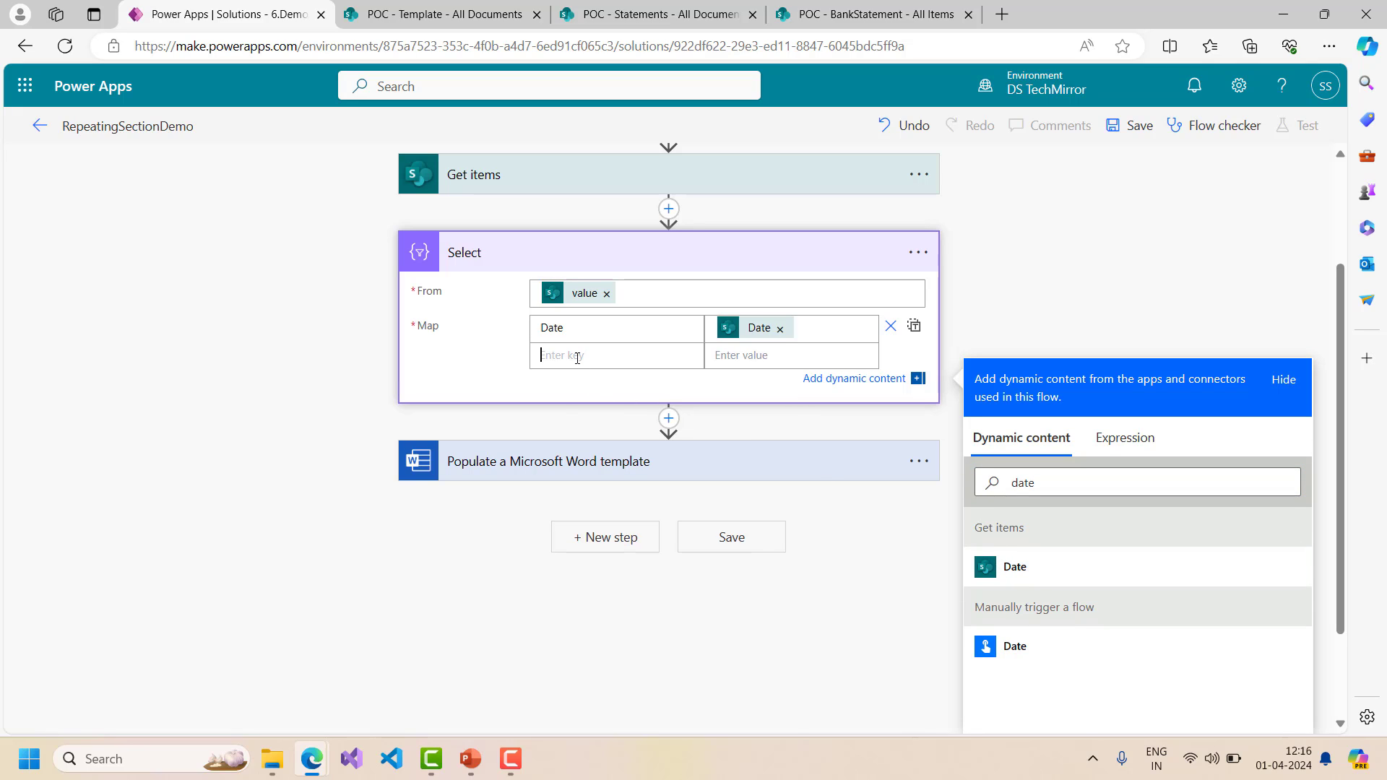
type("Credited")
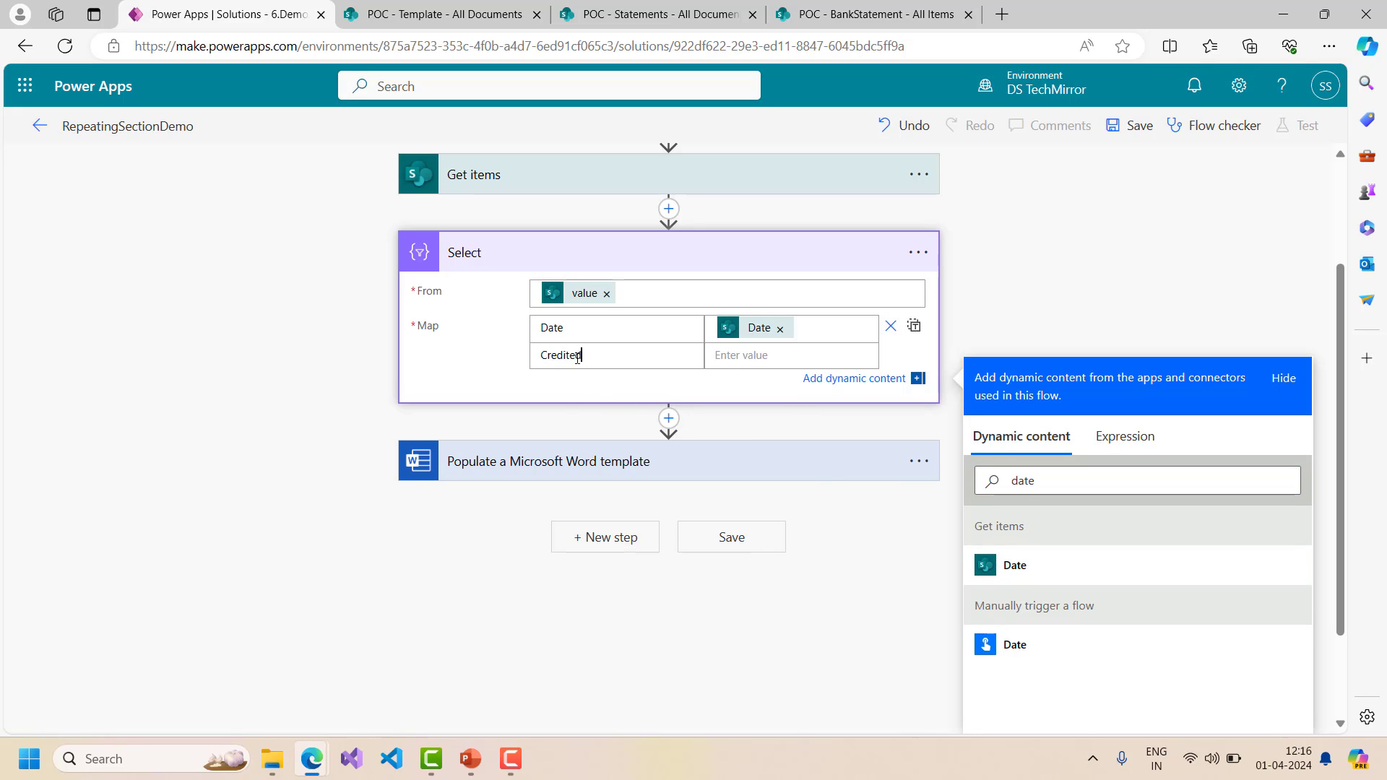
type("cred")
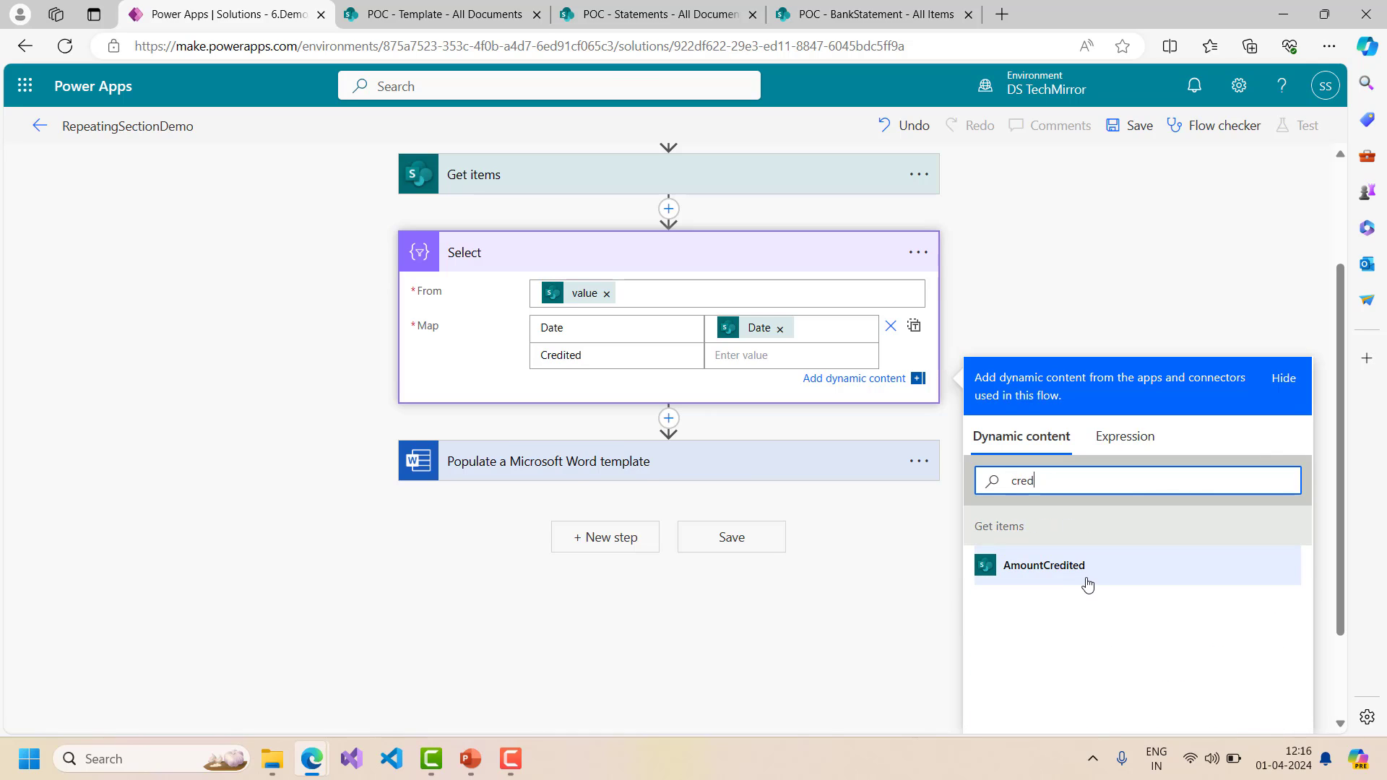
left_click(1087, 585)
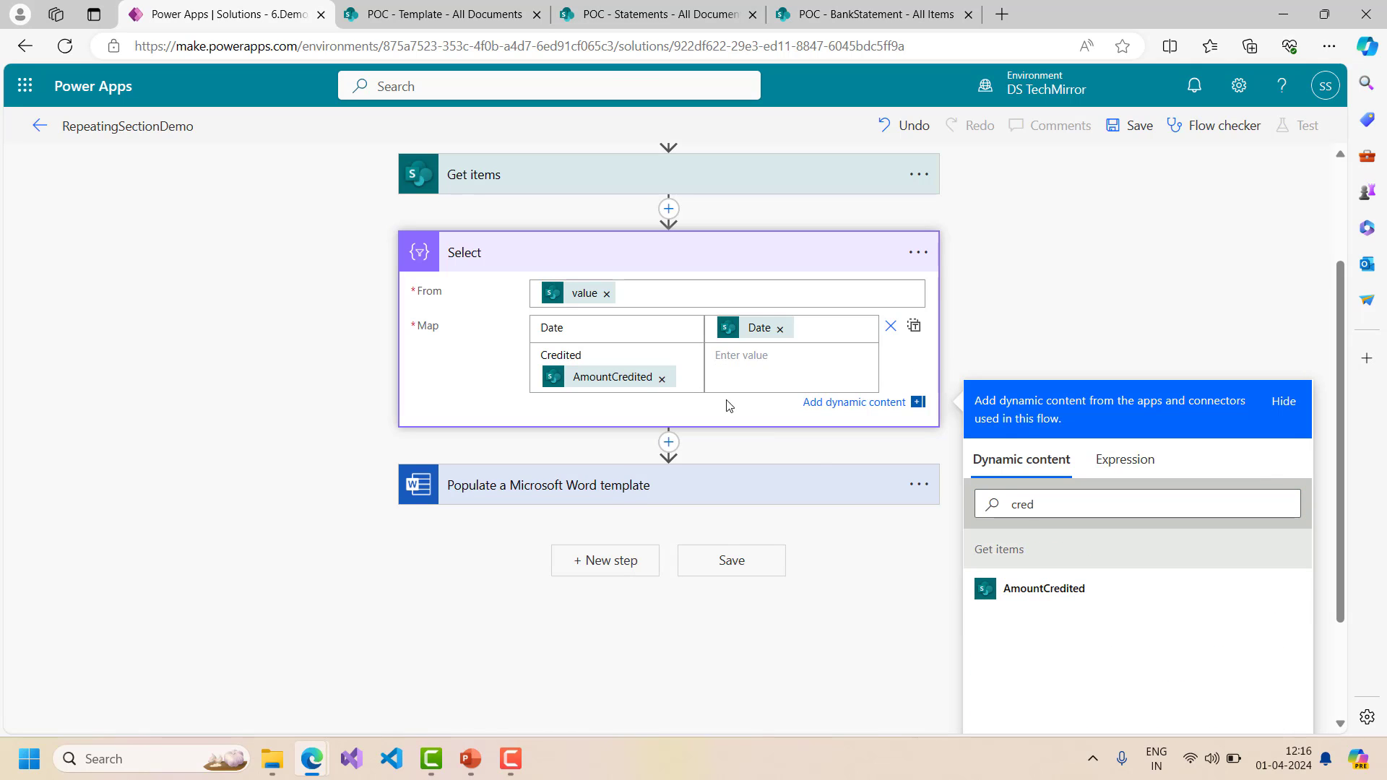
left_click(663, 379)
left_click(755, 357)
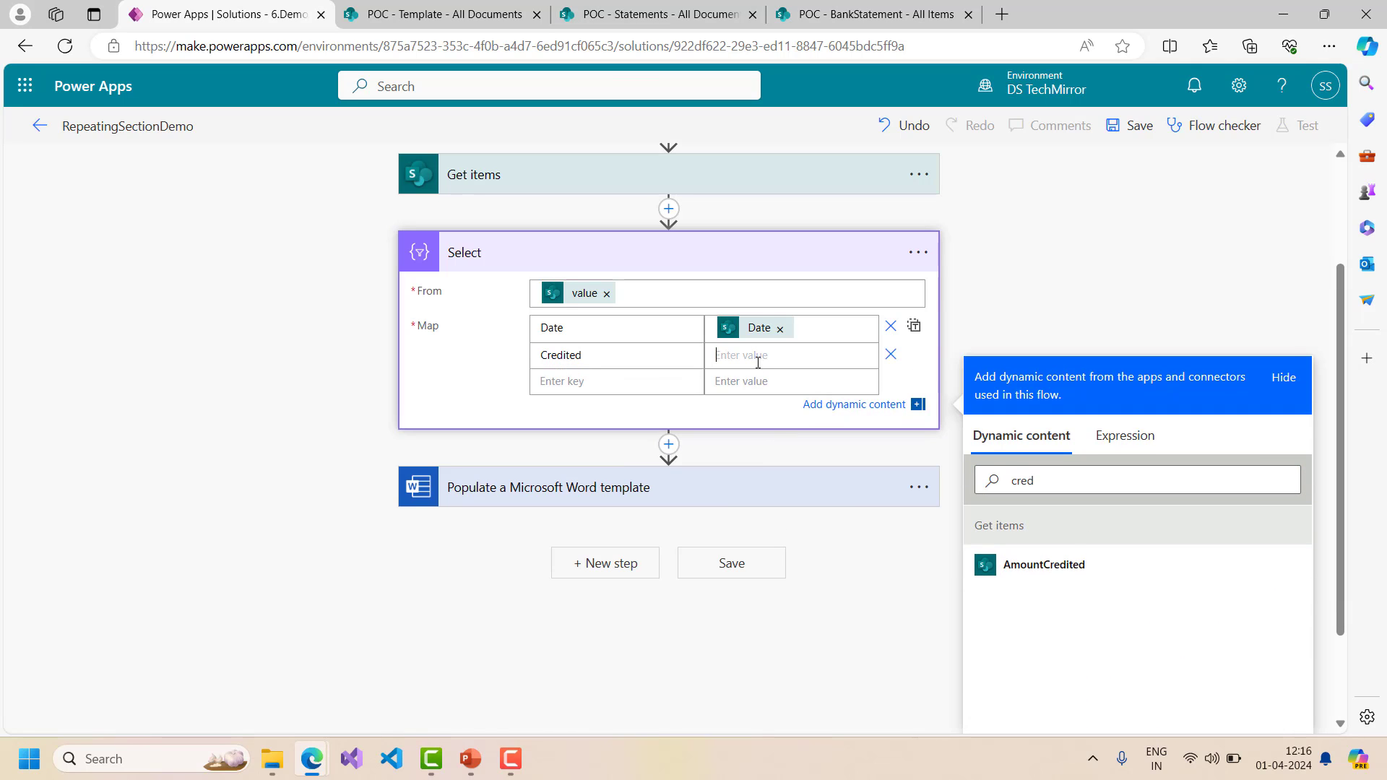
left_click(1048, 565)
- Add the map row Debited mapped to the AmountDebited column
left_click(599, 388)
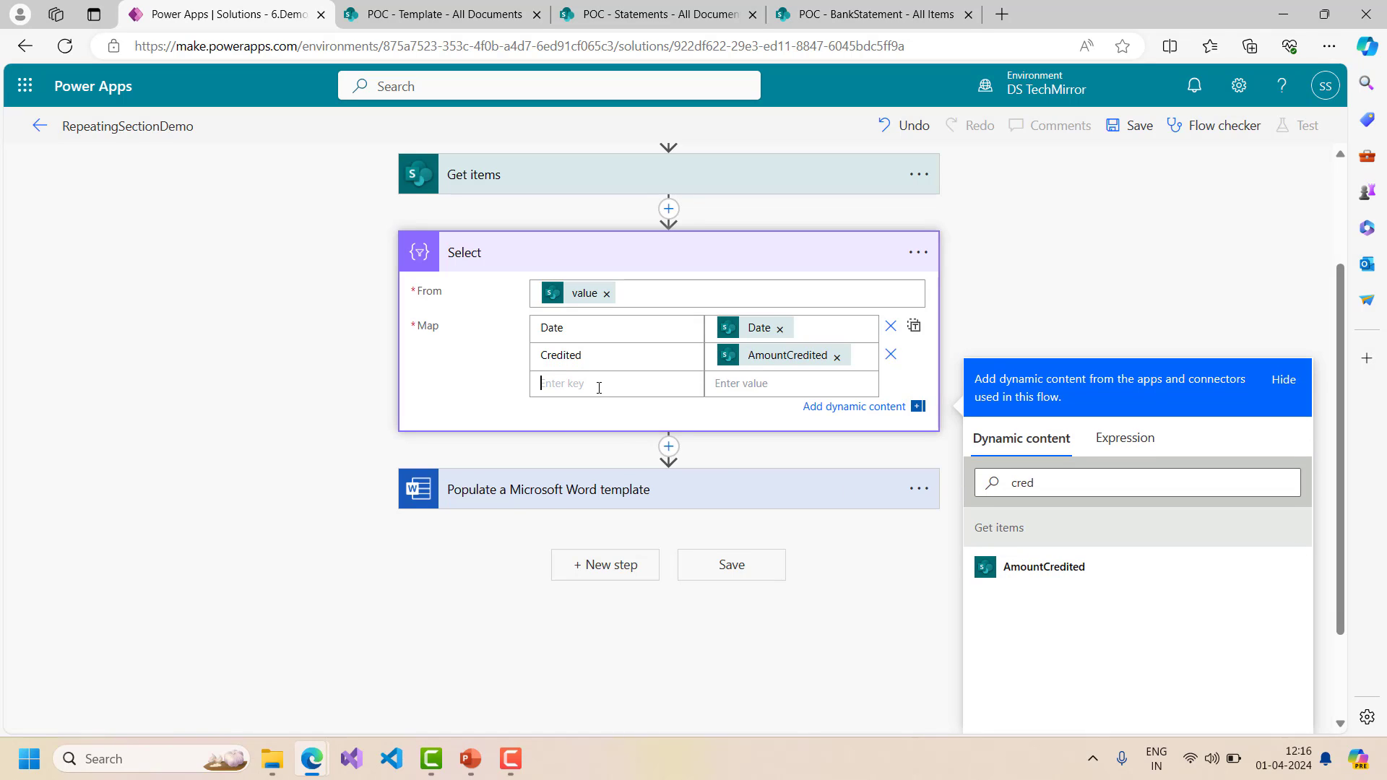
type("Debited")
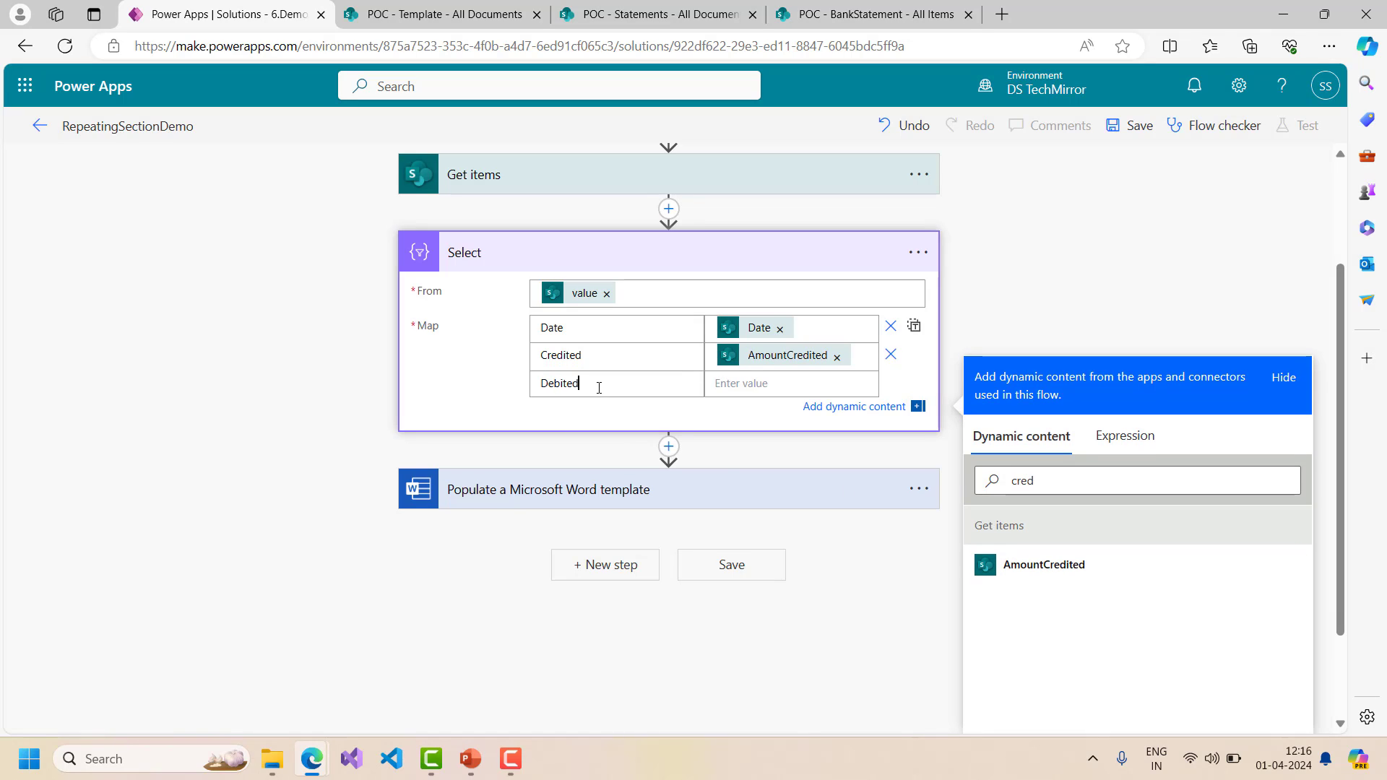
left_click(1044, 480)
double_click(1044, 481)
type("demi")
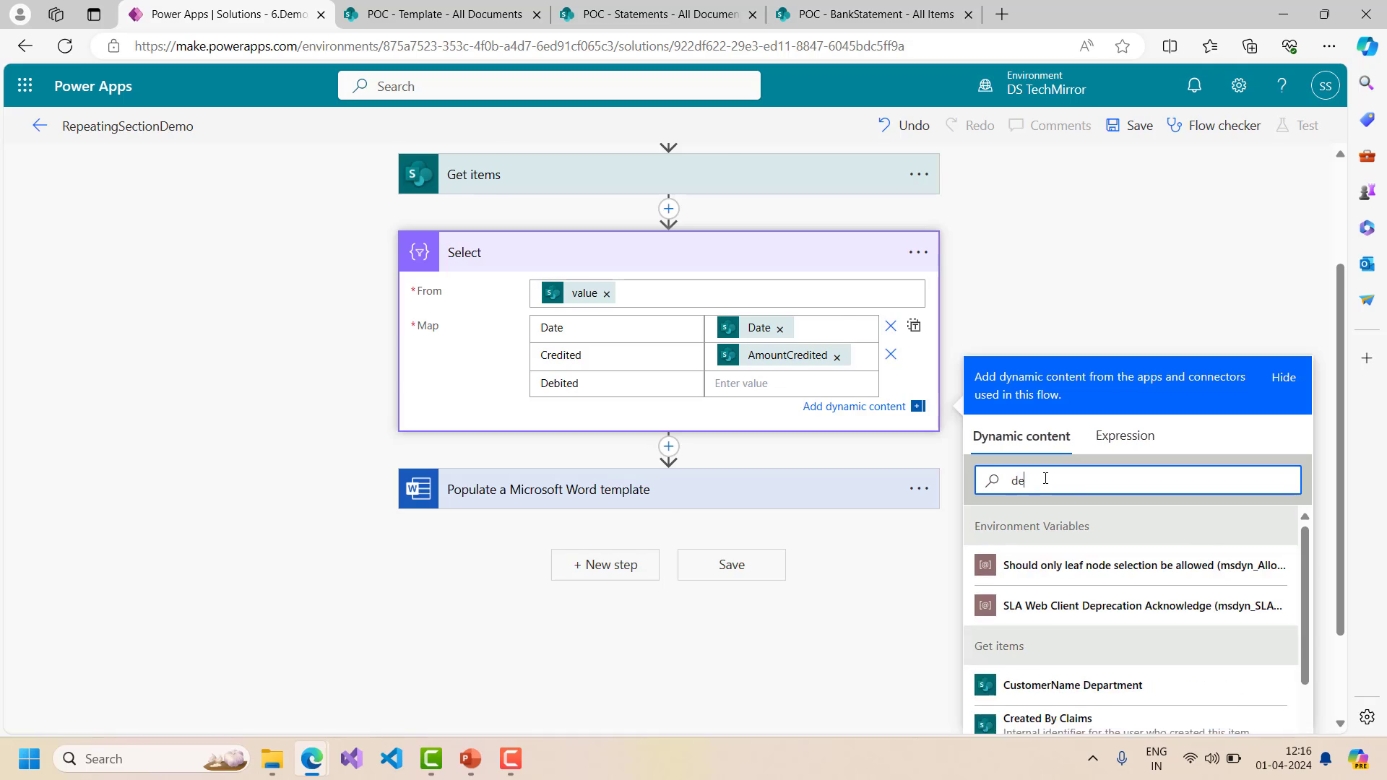
key("BackSpace")
key("BackSpace")
type("bi")
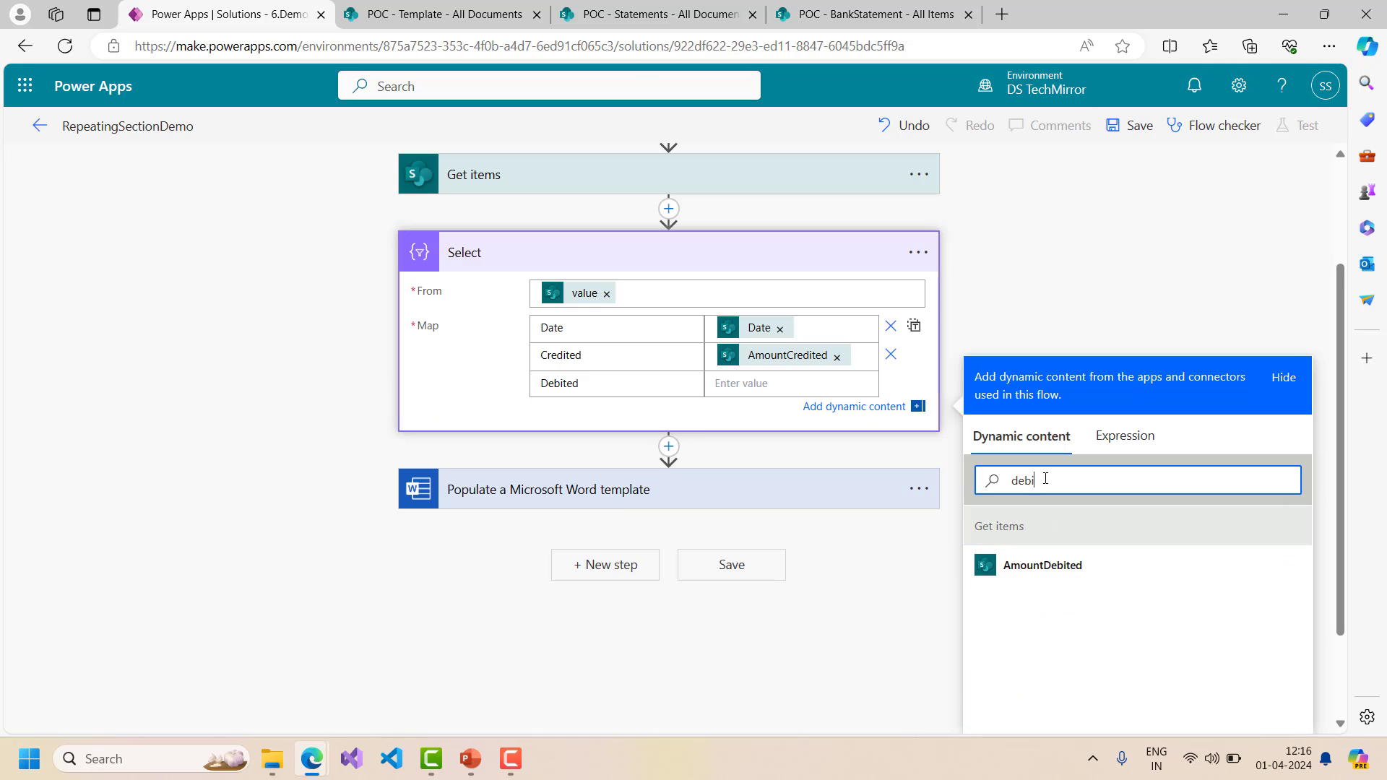
left_click(1044, 568)
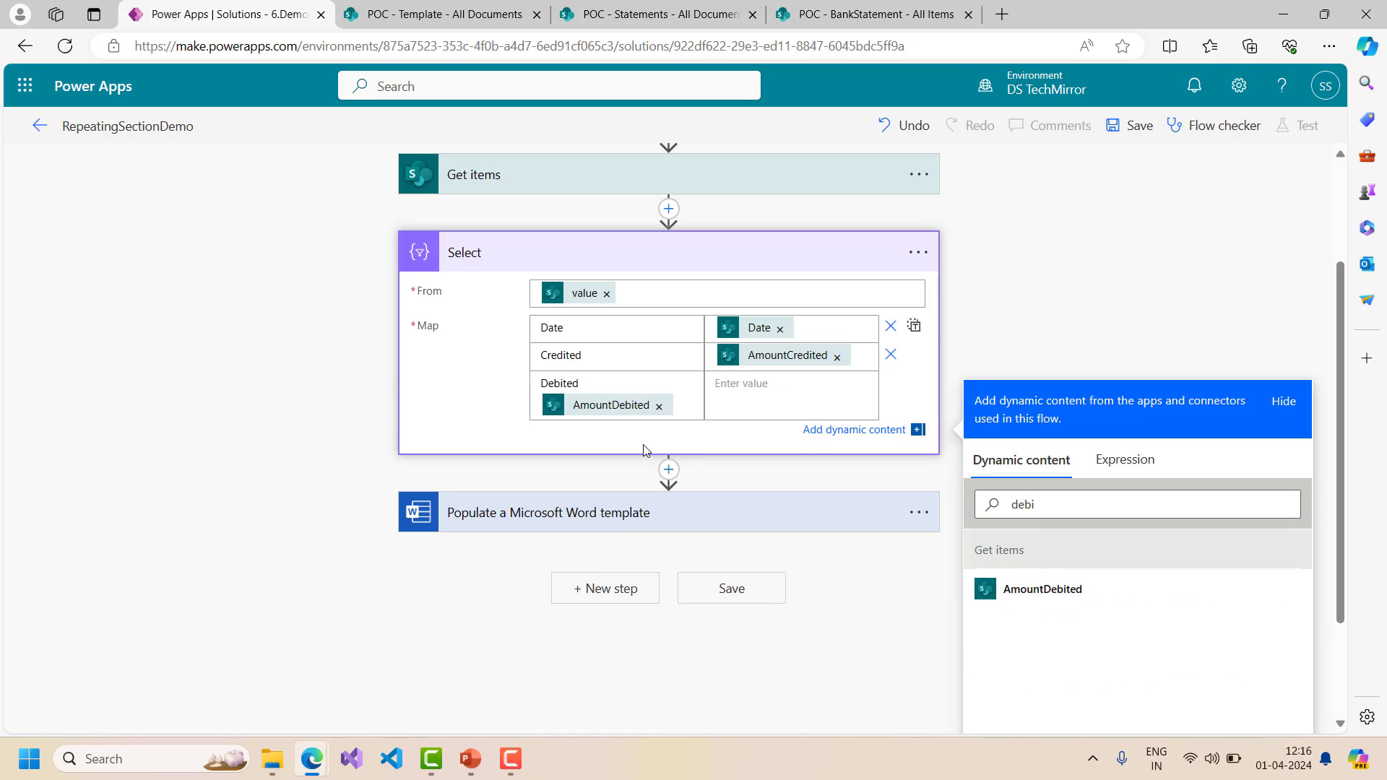
left_click(659, 407)
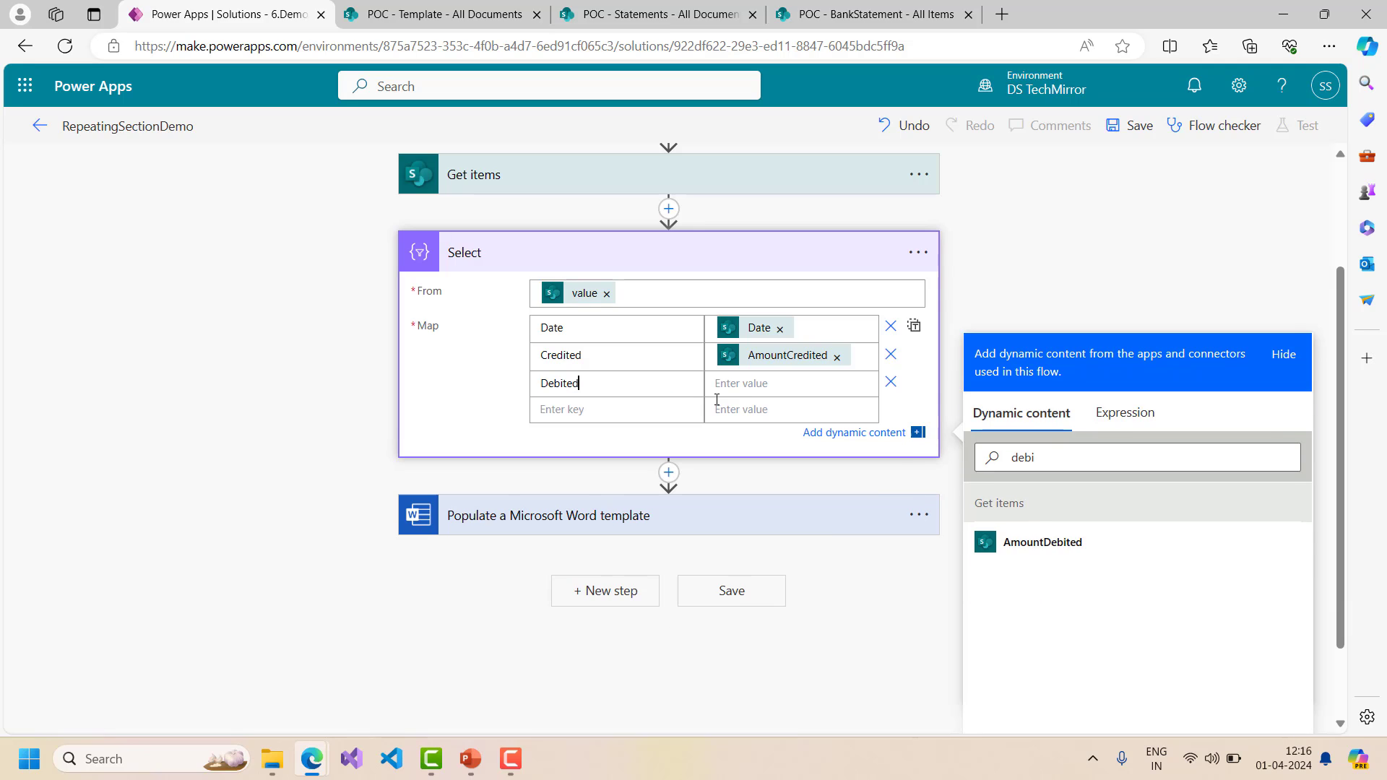
left_click(731, 383)
left_click(1066, 566)
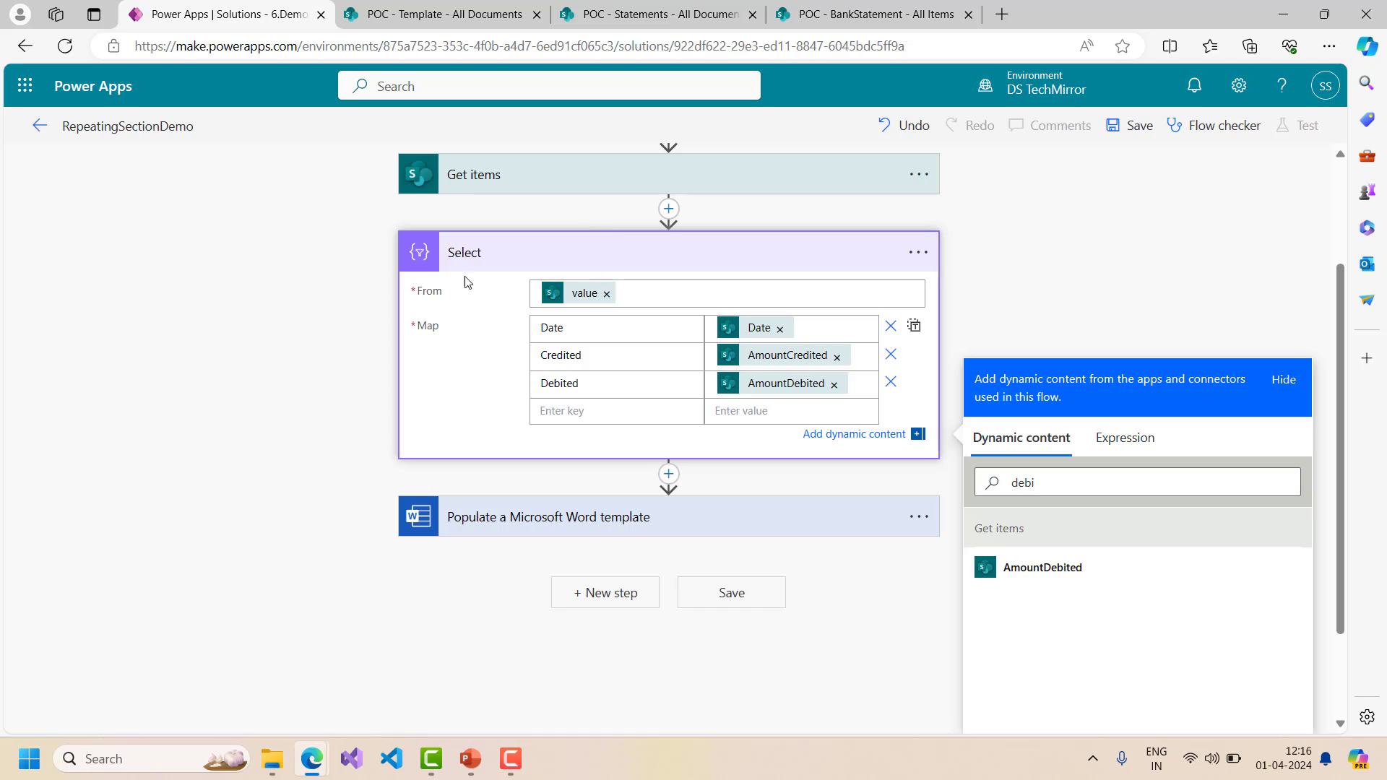
- Set MyStatement to the Select step's Output, collapsing the Select and template cards
left_click(643, 256)
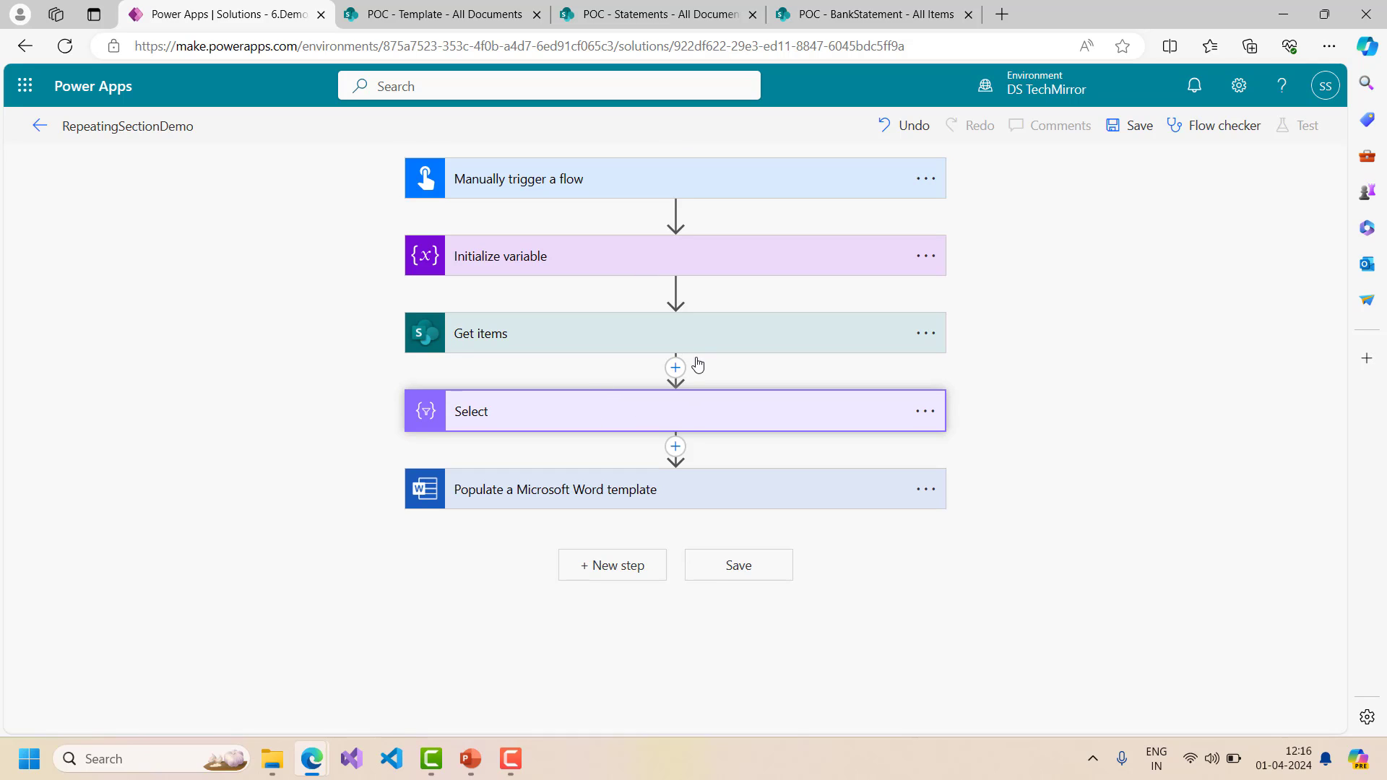
left_click(599, 495)
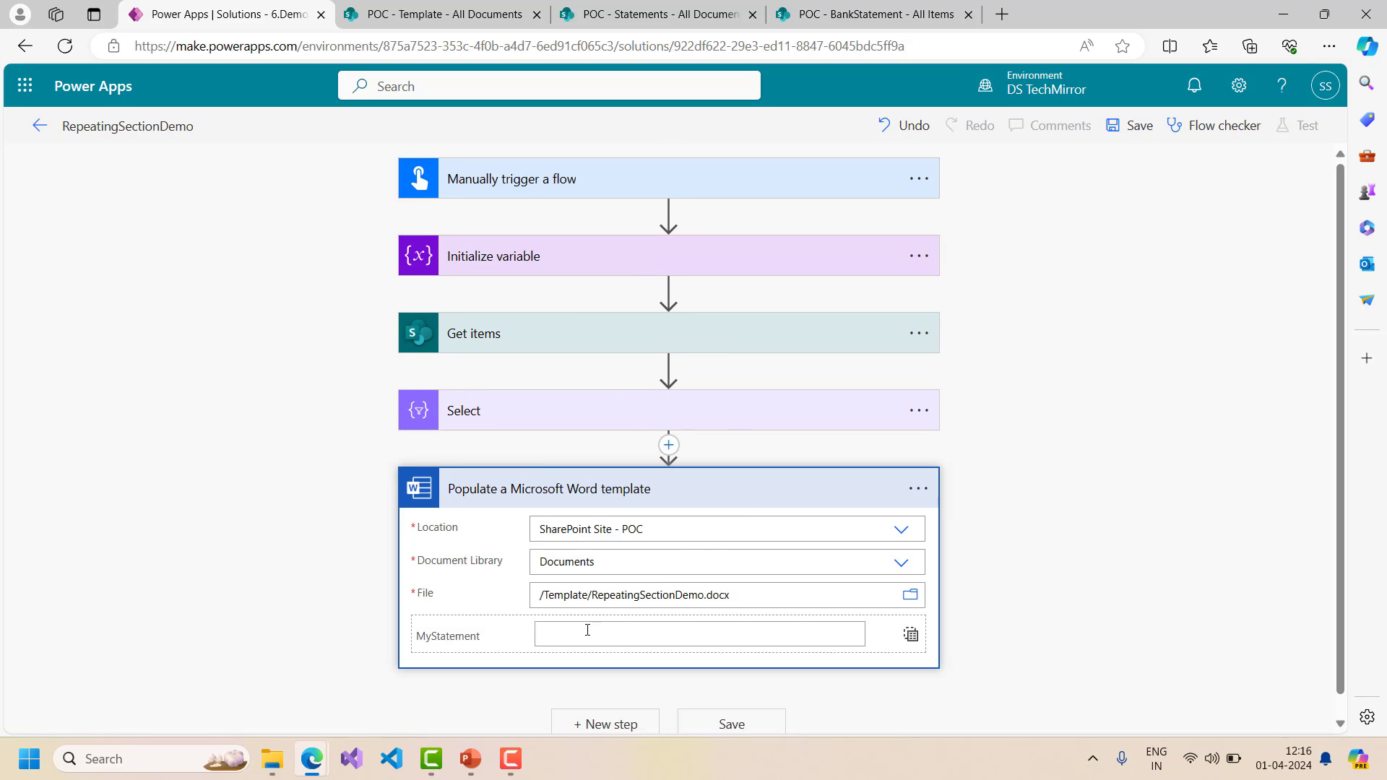
left_click(587, 630)
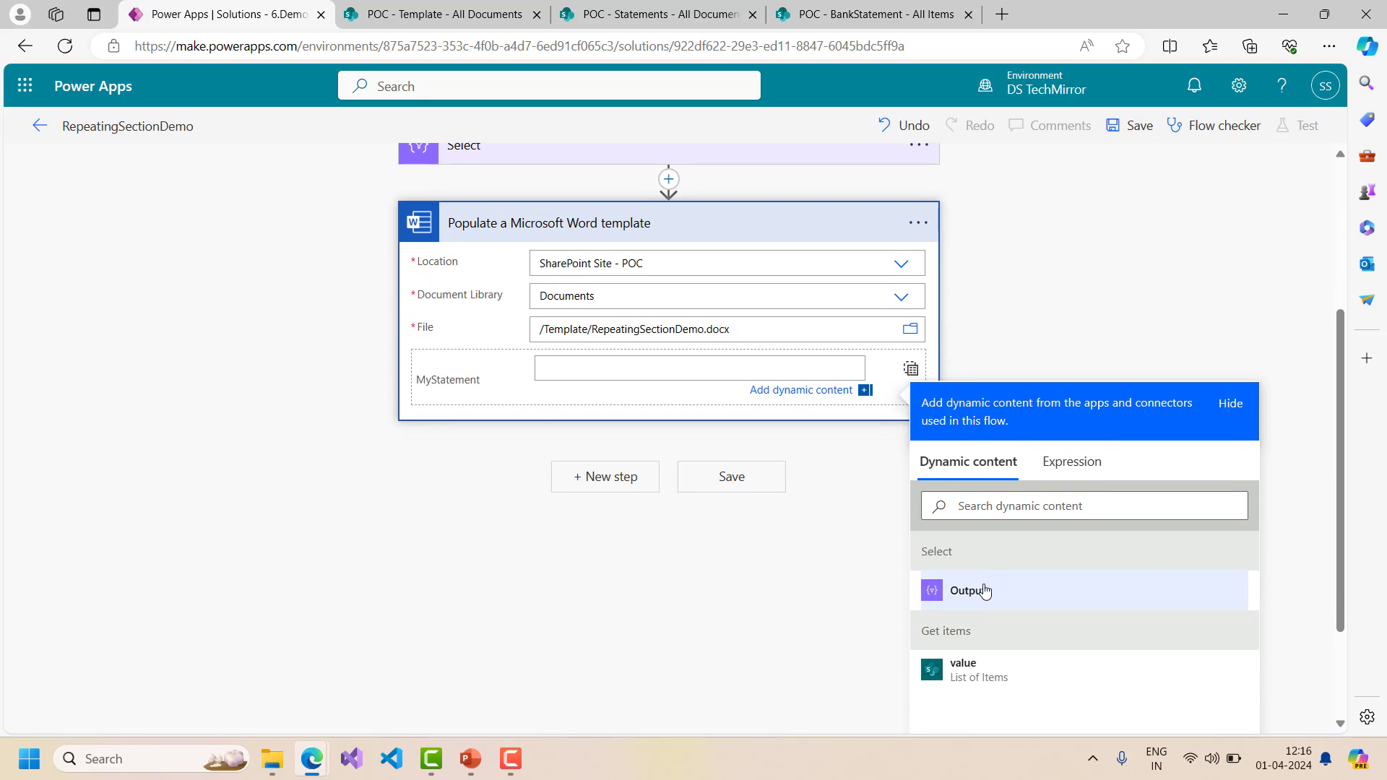
left_click(966, 594)
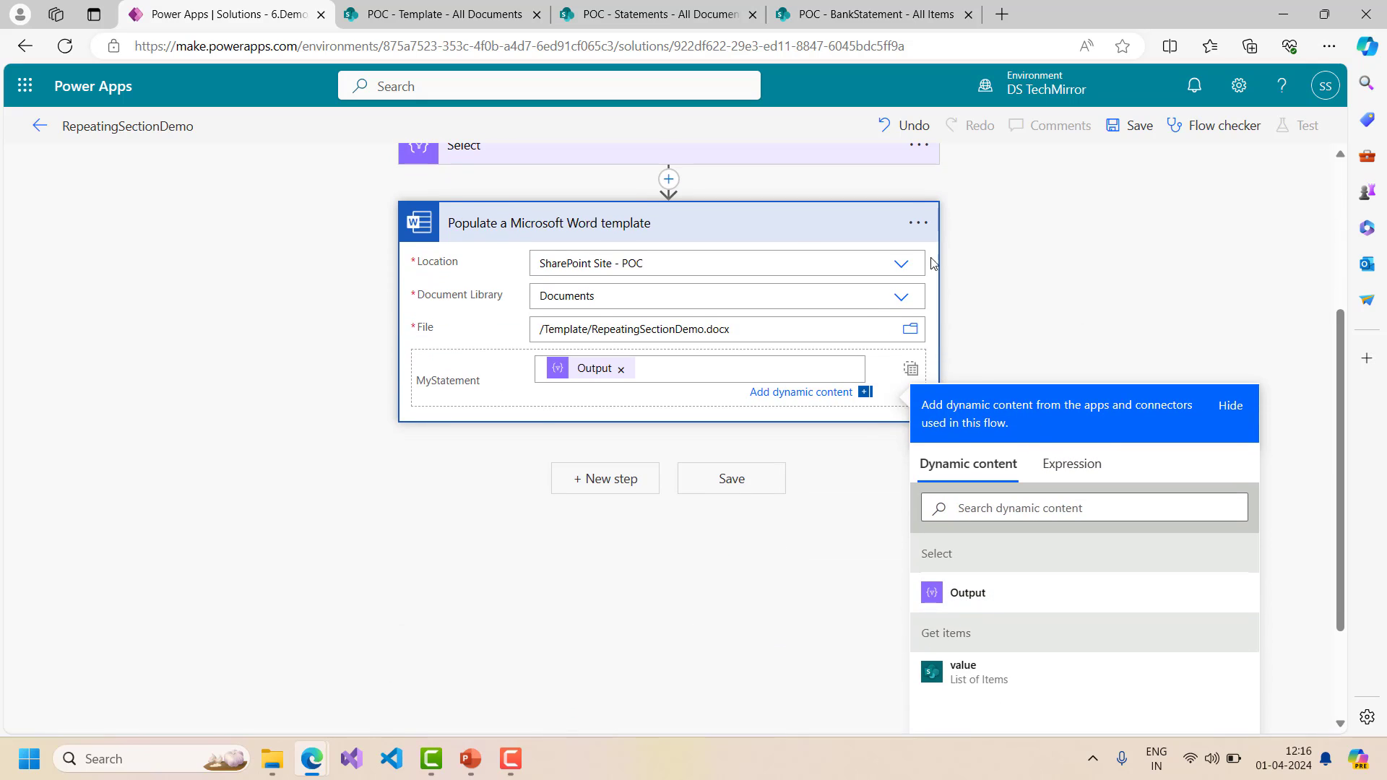
left_click(741, 238)
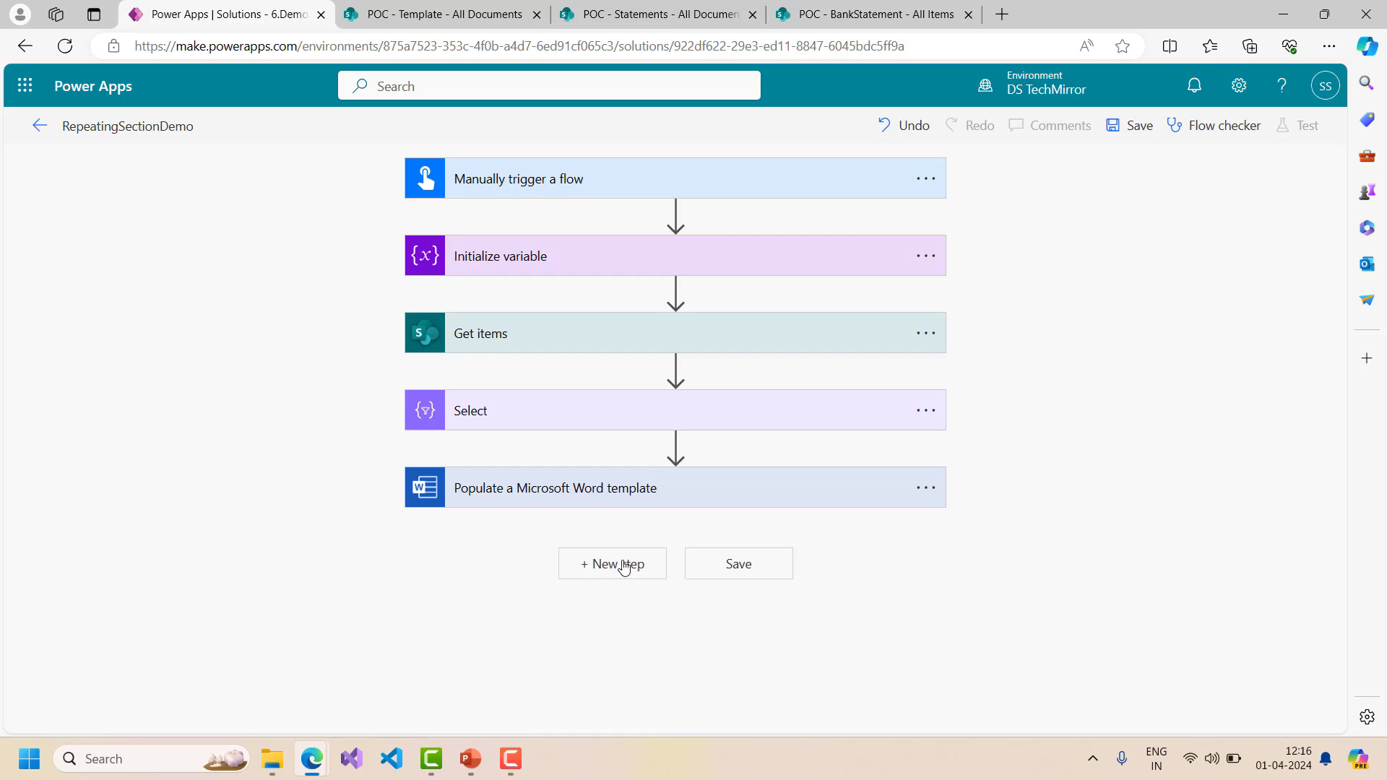
- Add a SharePoint Create file action after the Word template step
left_click(582, 563)
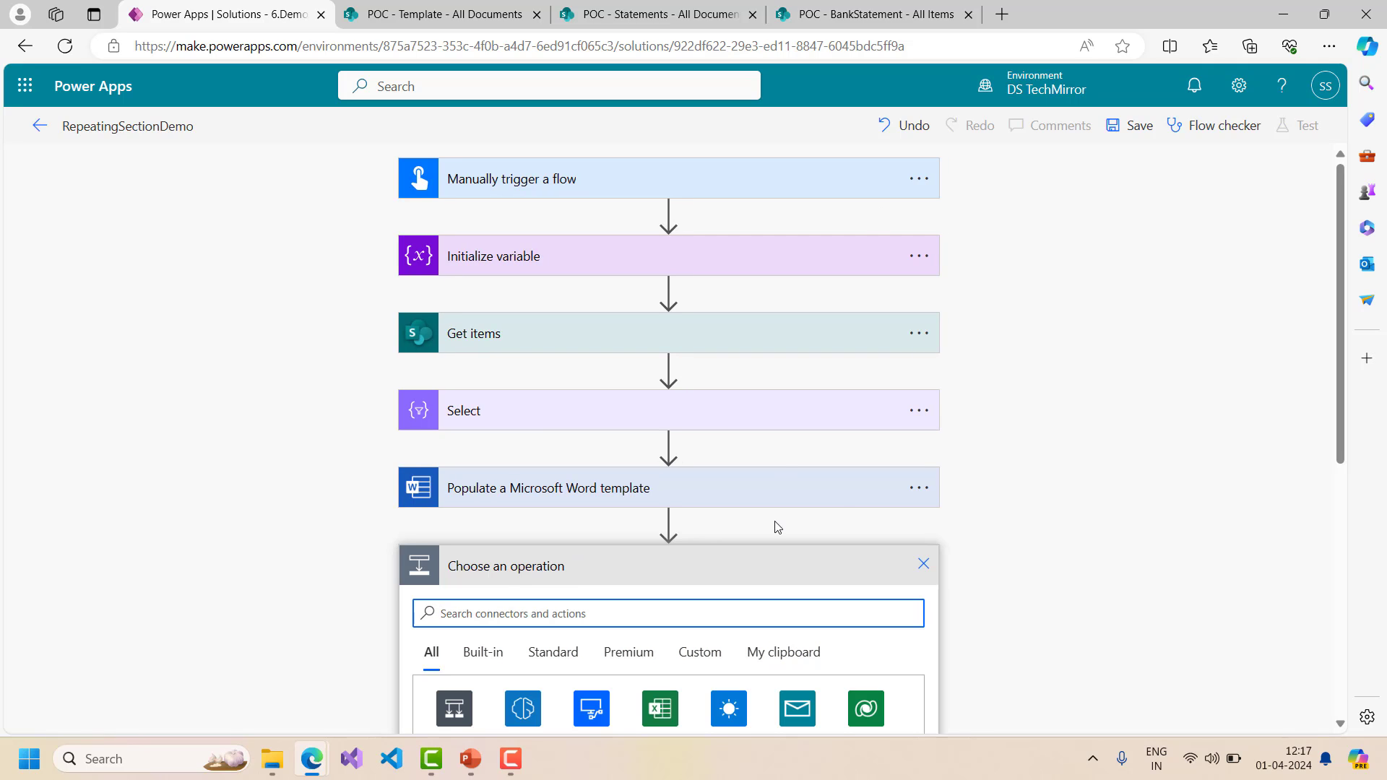
scroll(843, 495, "down", 3)
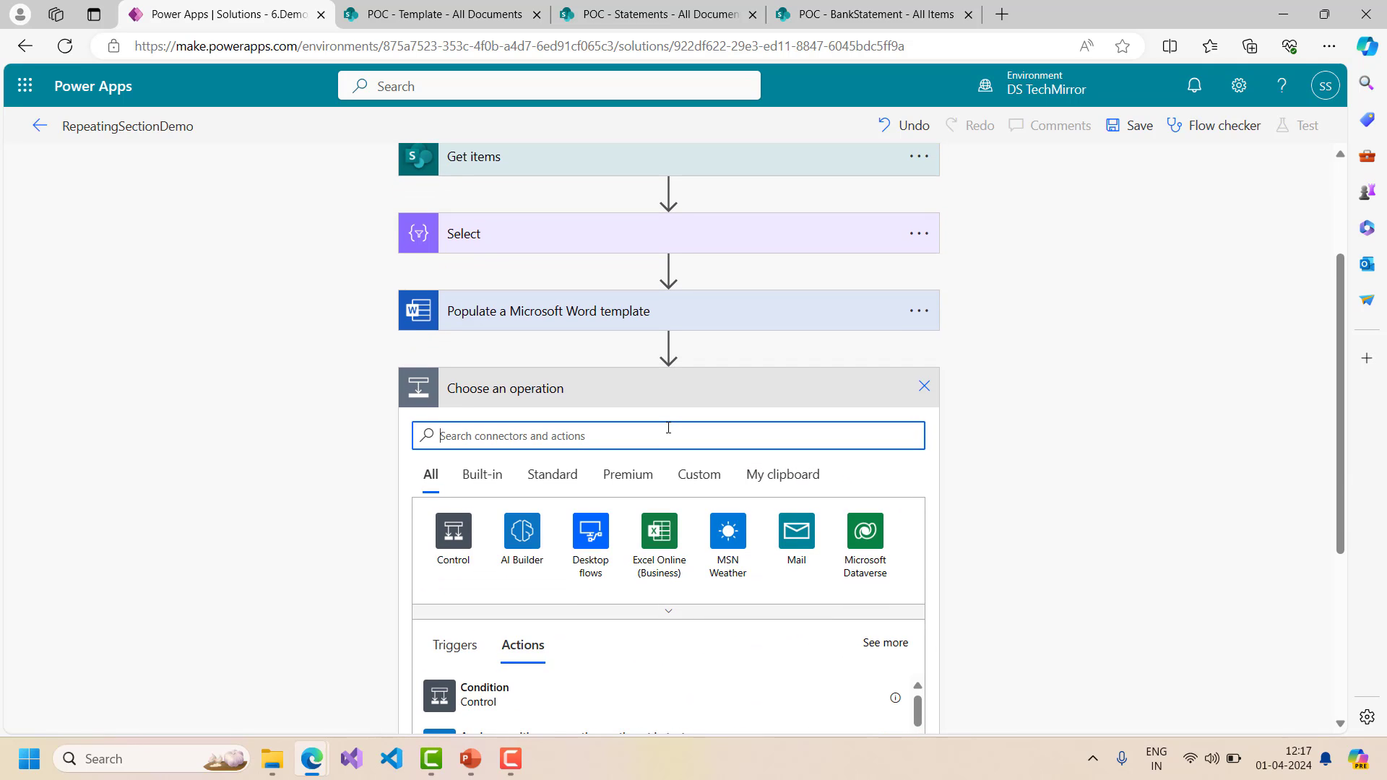
type("sharepoint")
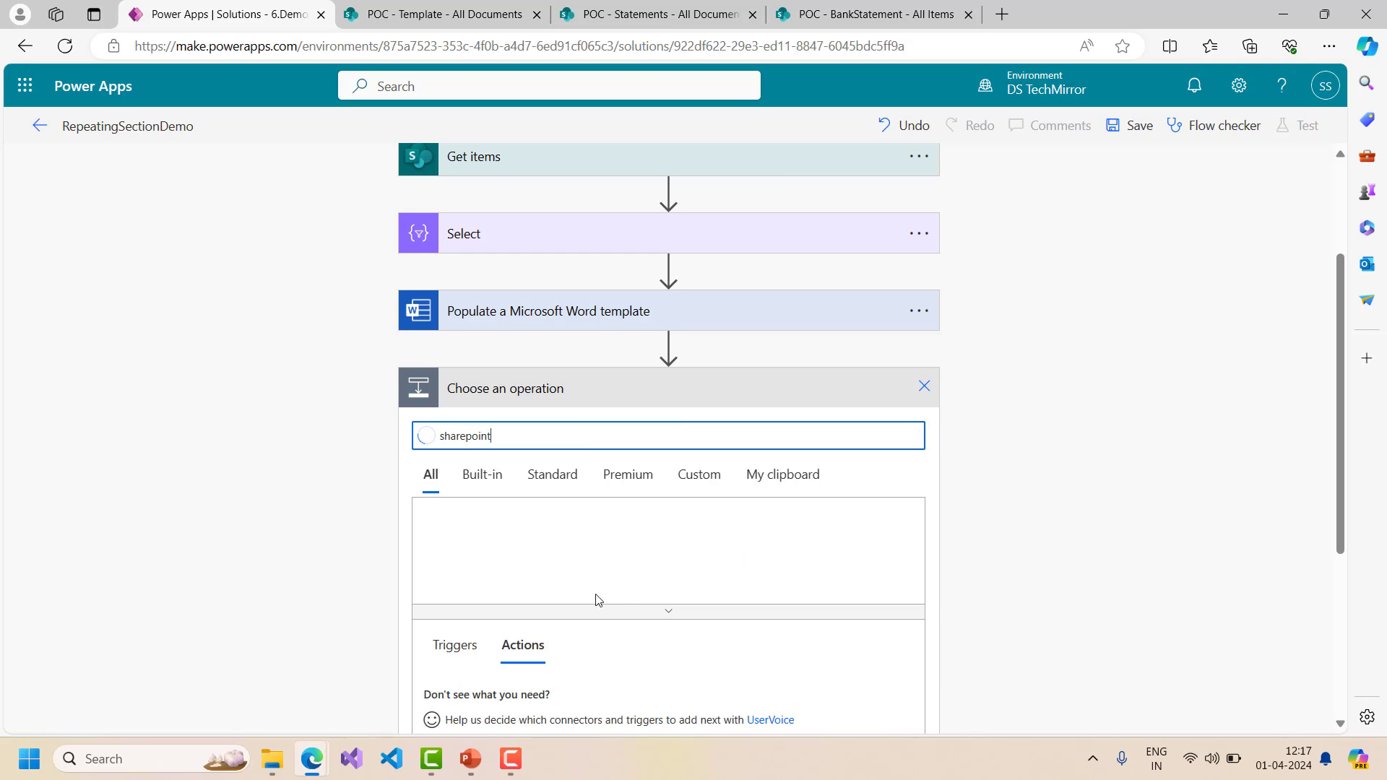
left_click(455, 533)
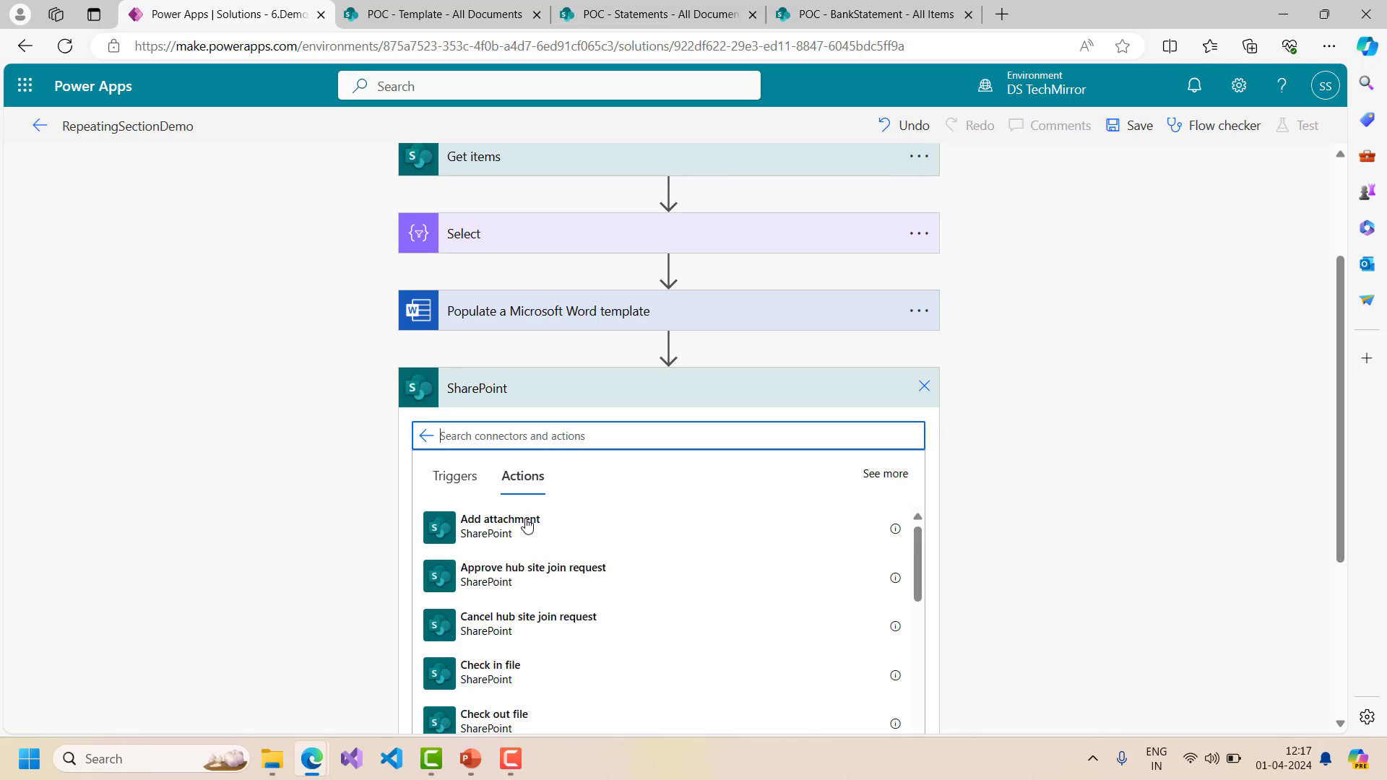
scroll(593, 589, "down", 4)
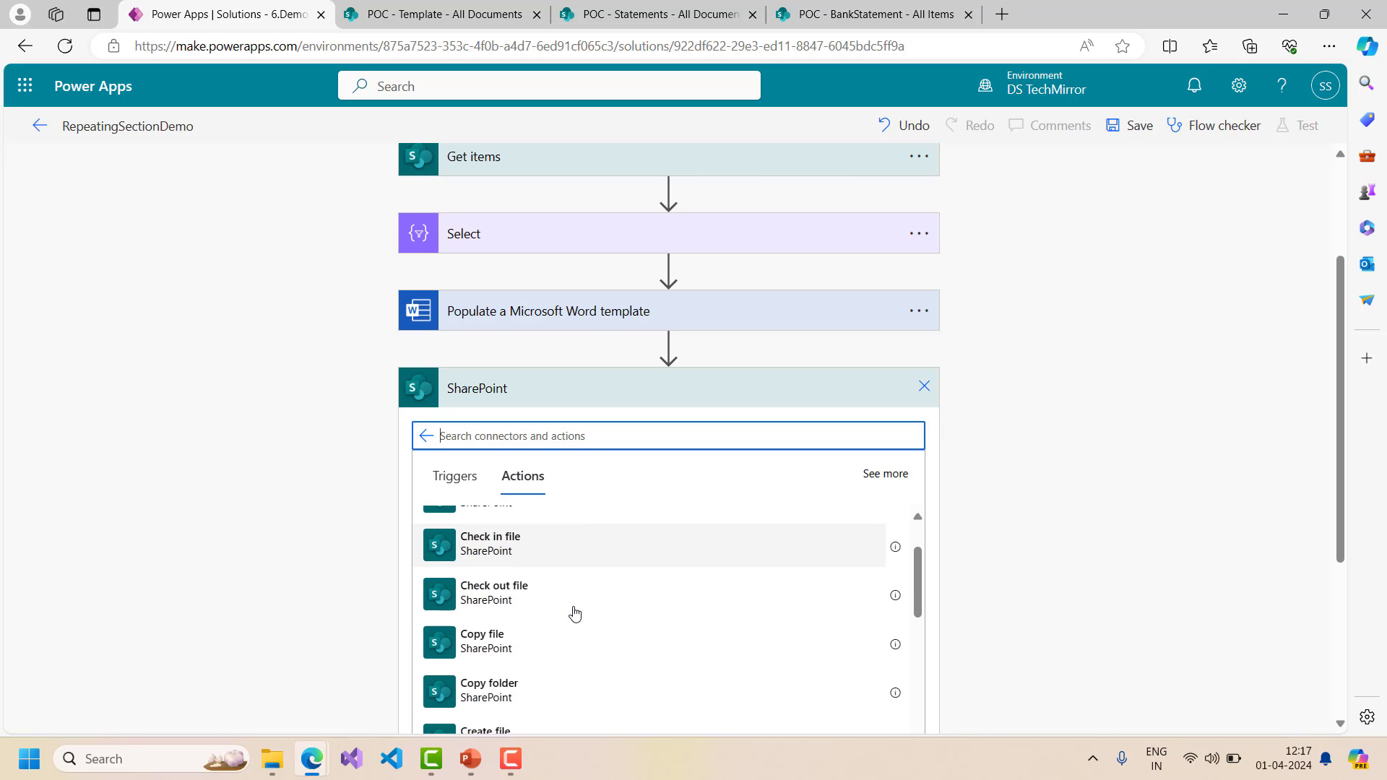
left_click(539, 611)
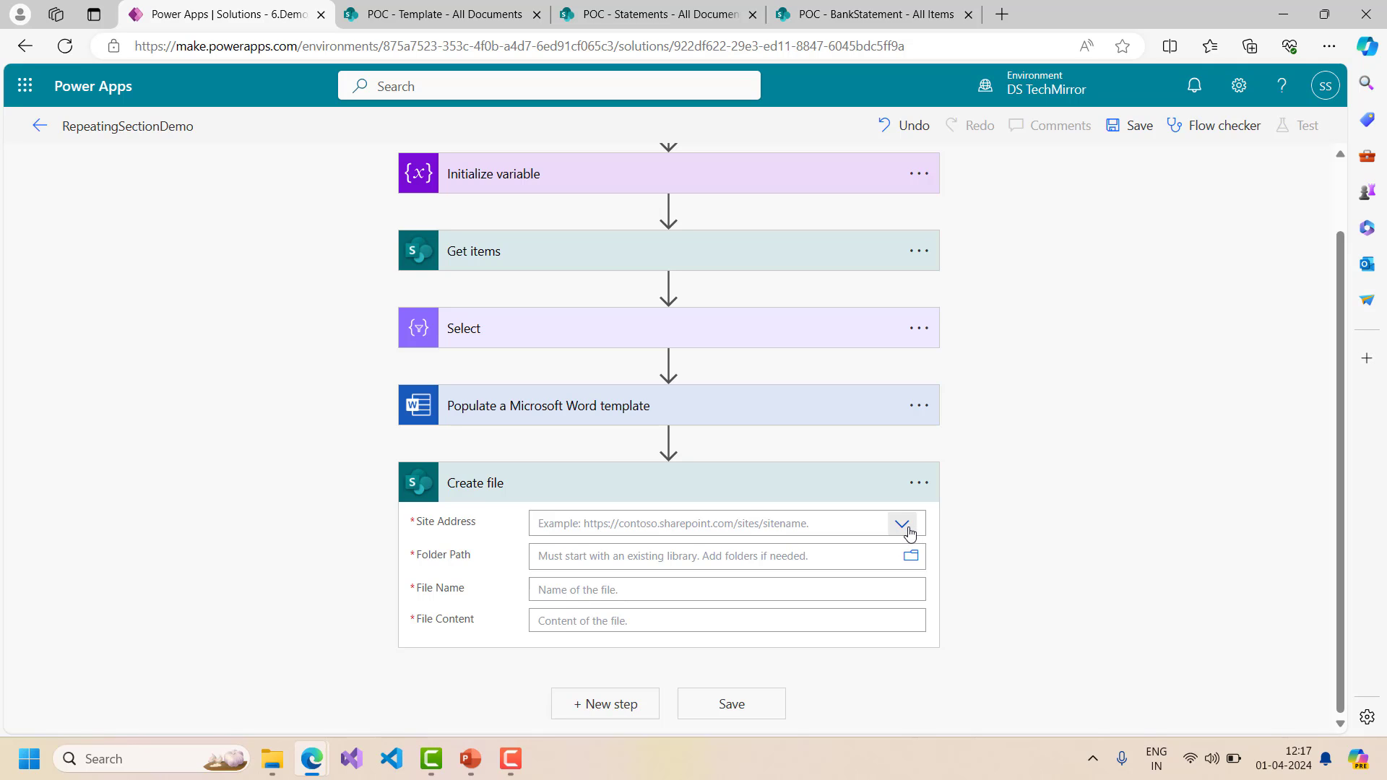
- Set the site to POC and the folder path to /Shared Documents/Statements
left_click(904, 525)
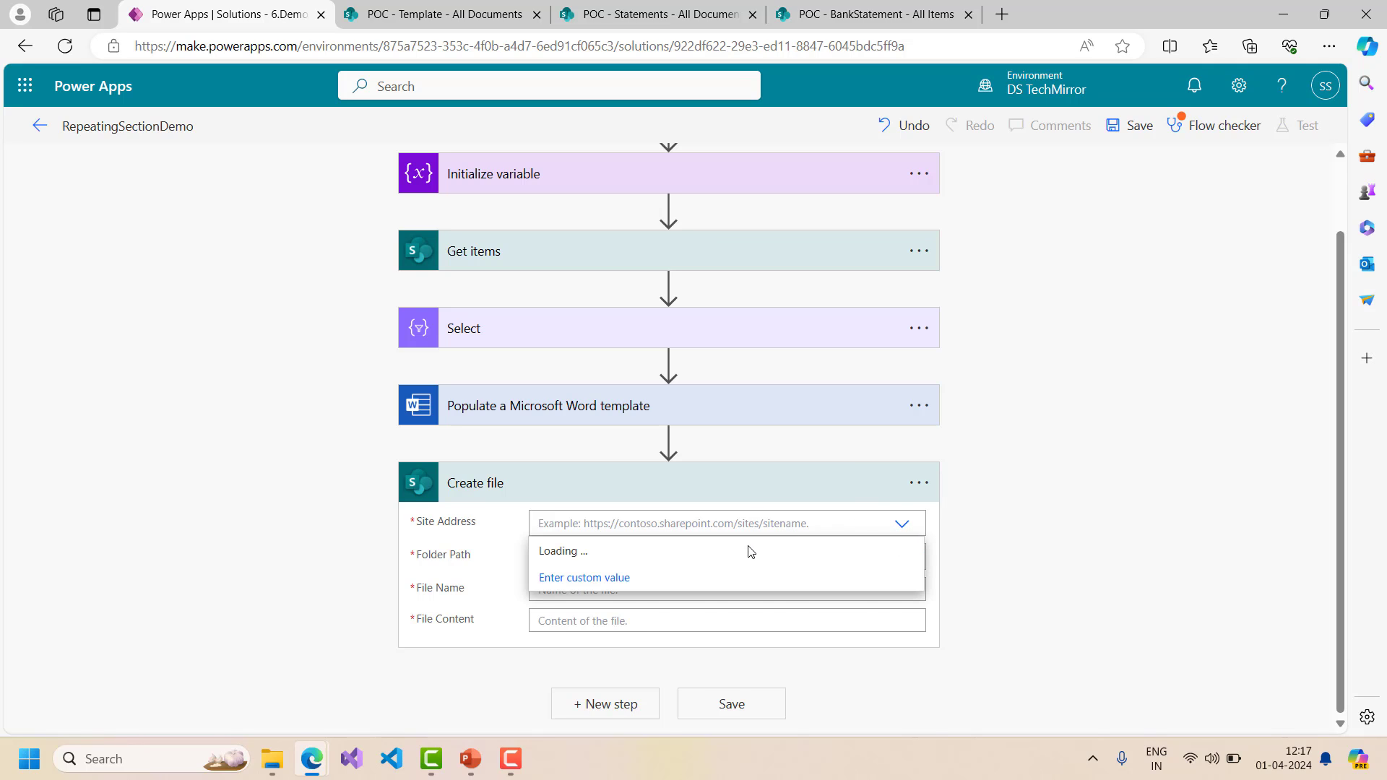
scroll(719, 578, "down", 3)
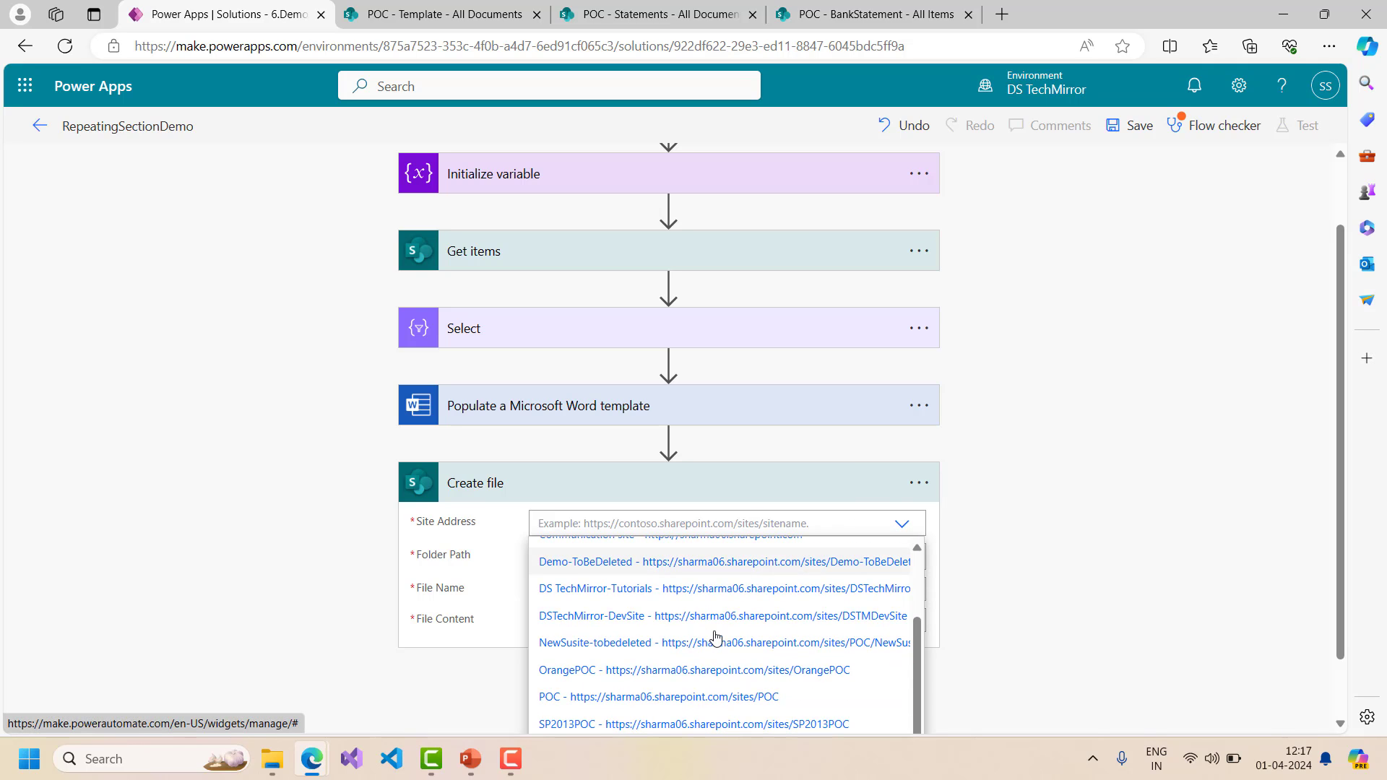
left_click(682, 701)
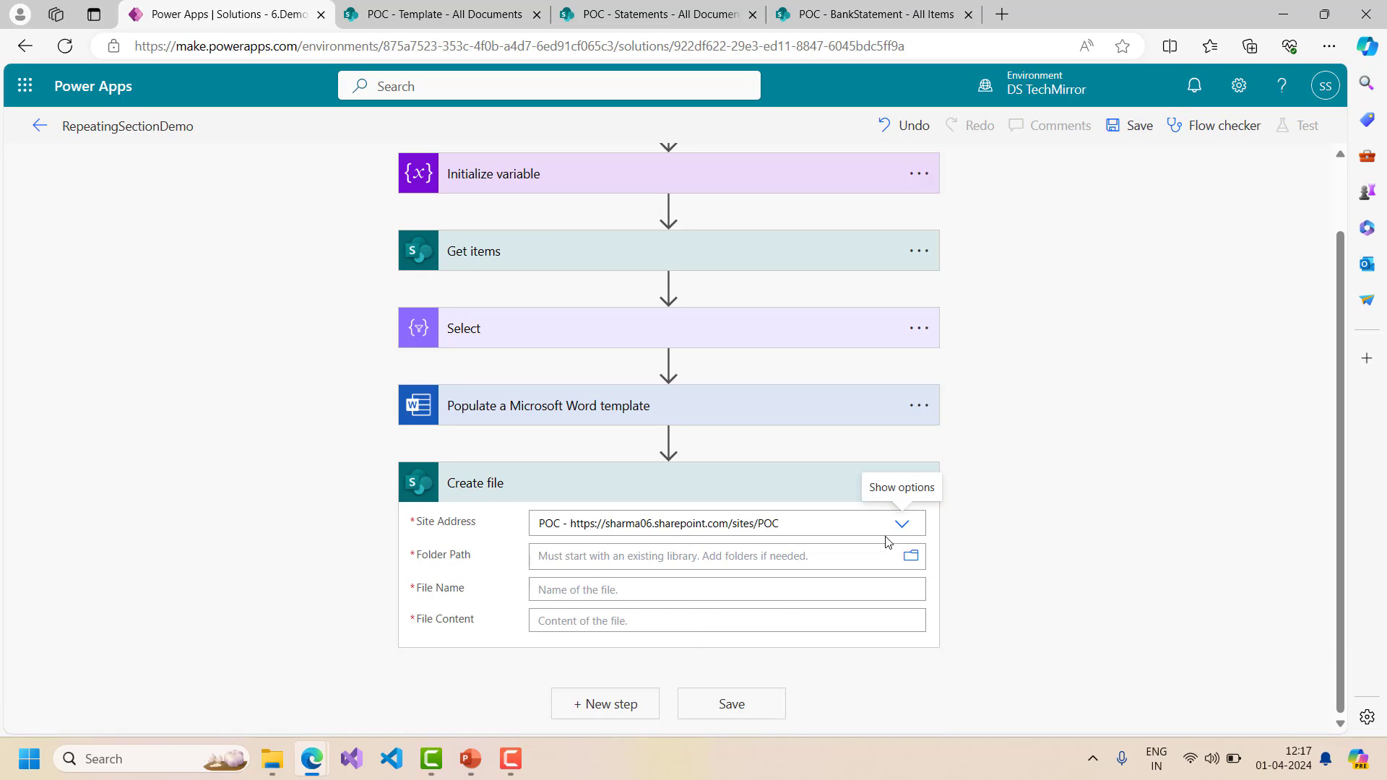
left_click(912, 557)
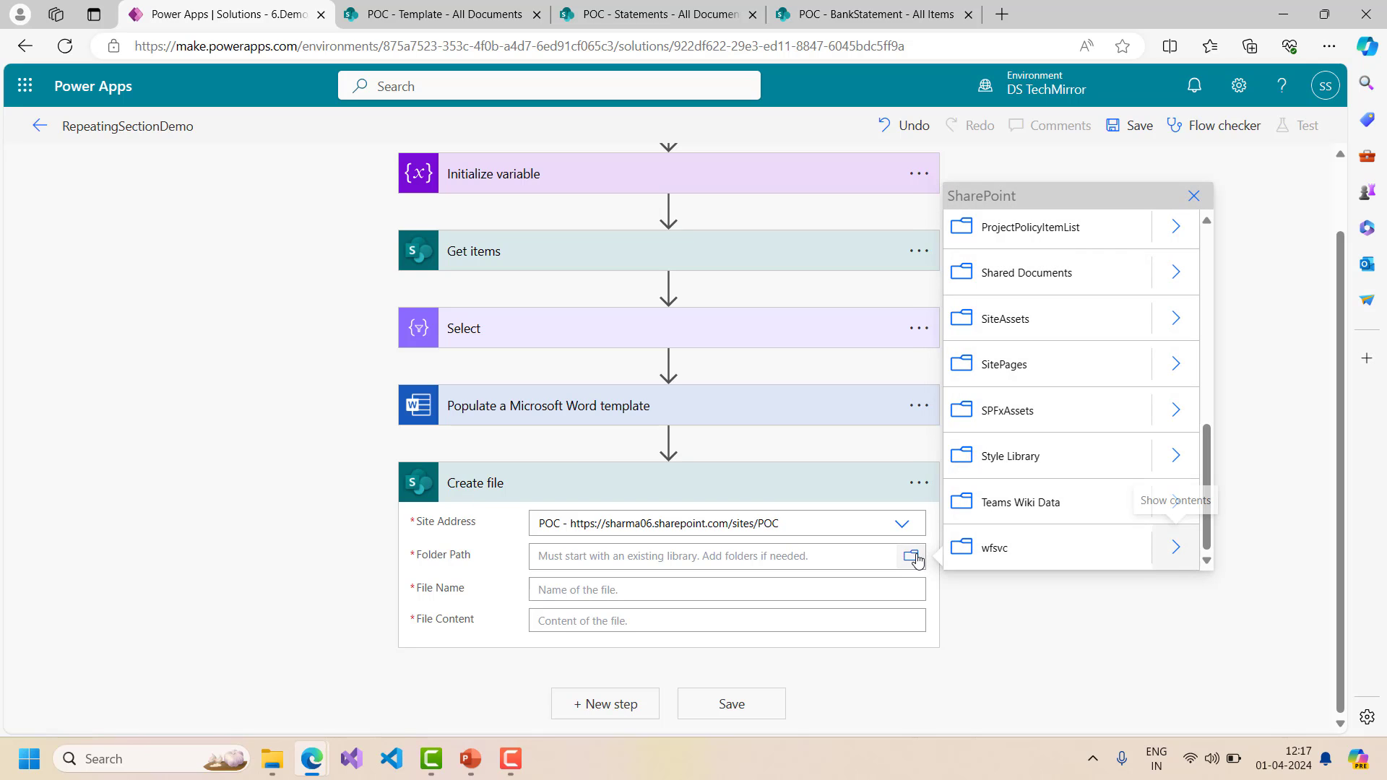
left_click(1176, 272)
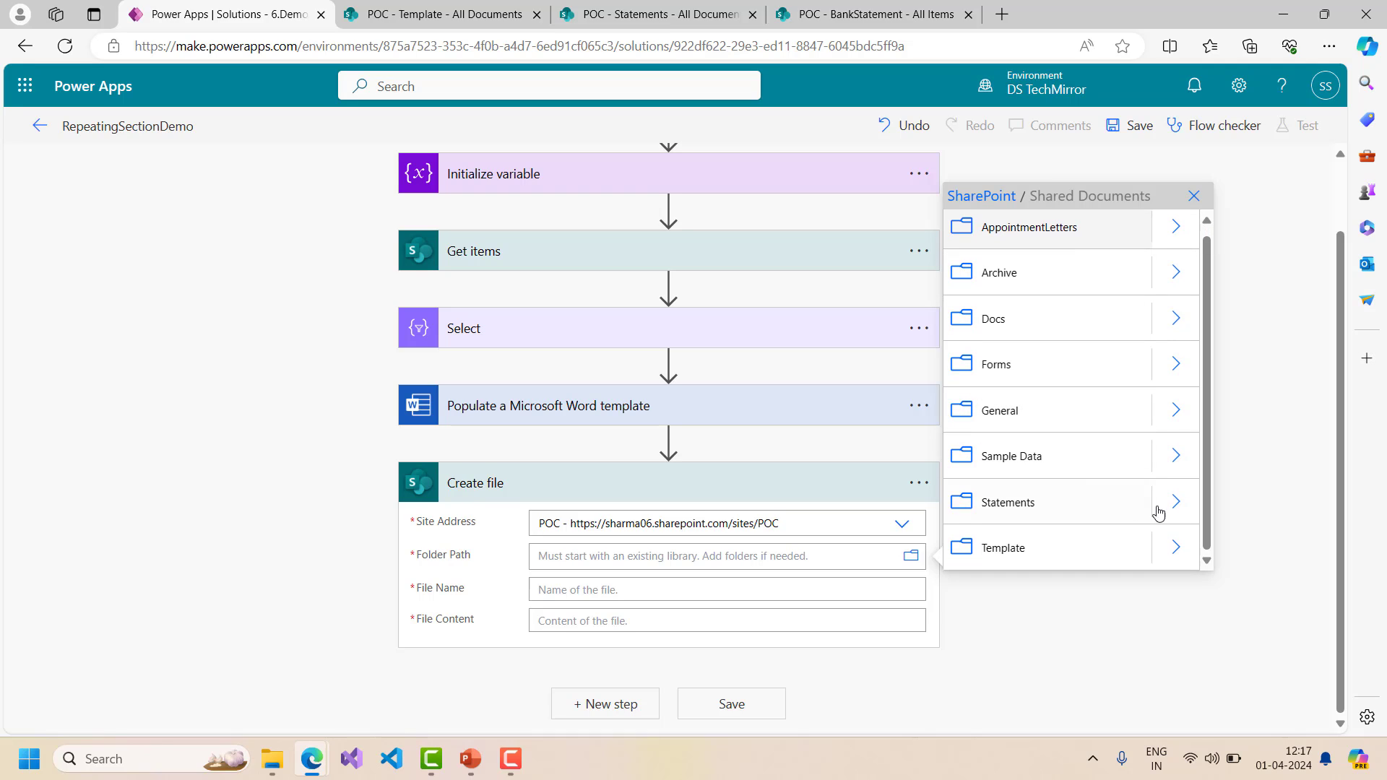
scroll(1016, 511, "down", 1)
left_click(1017, 511)
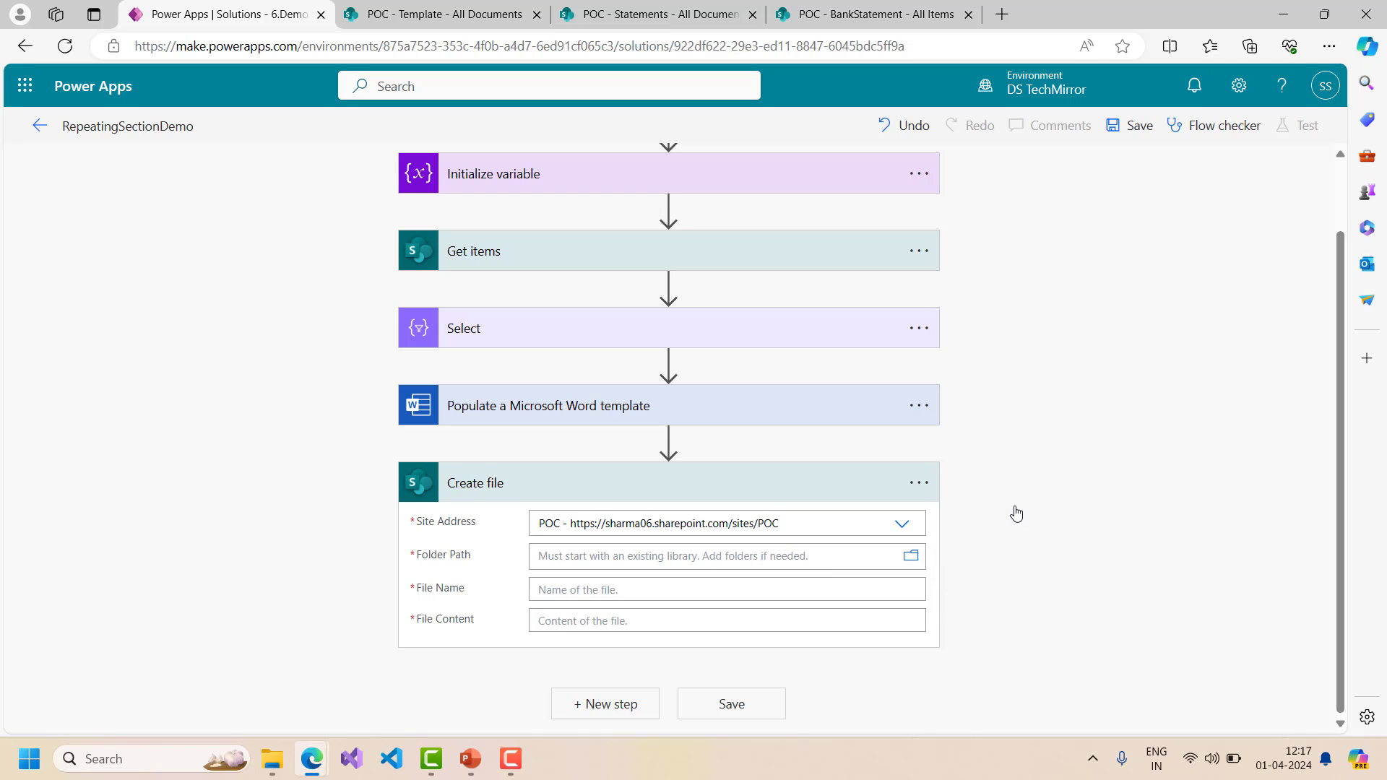
left_click(624, 616)
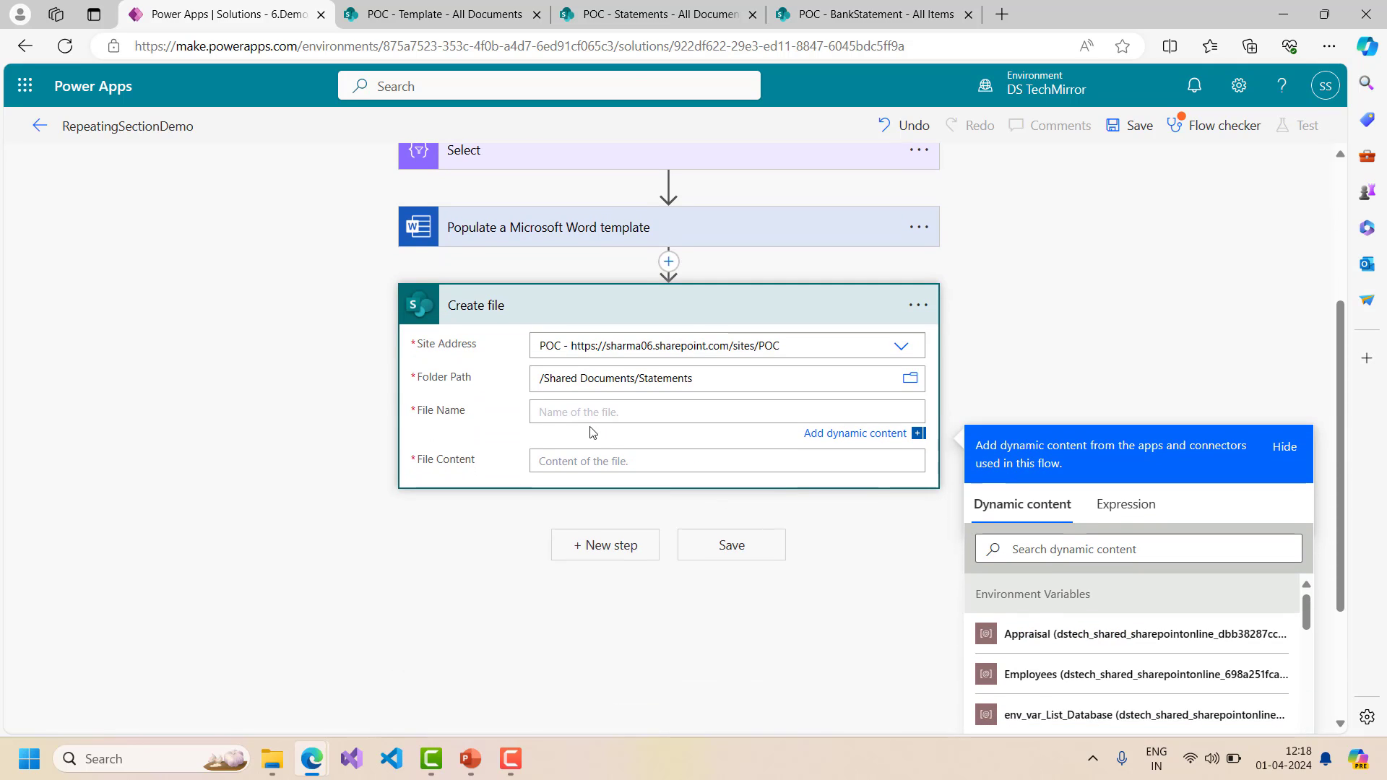
- Set the File Name to the utcNow() expression followed by .docx
left_click(1124, 505)
left_click(1030, 567)
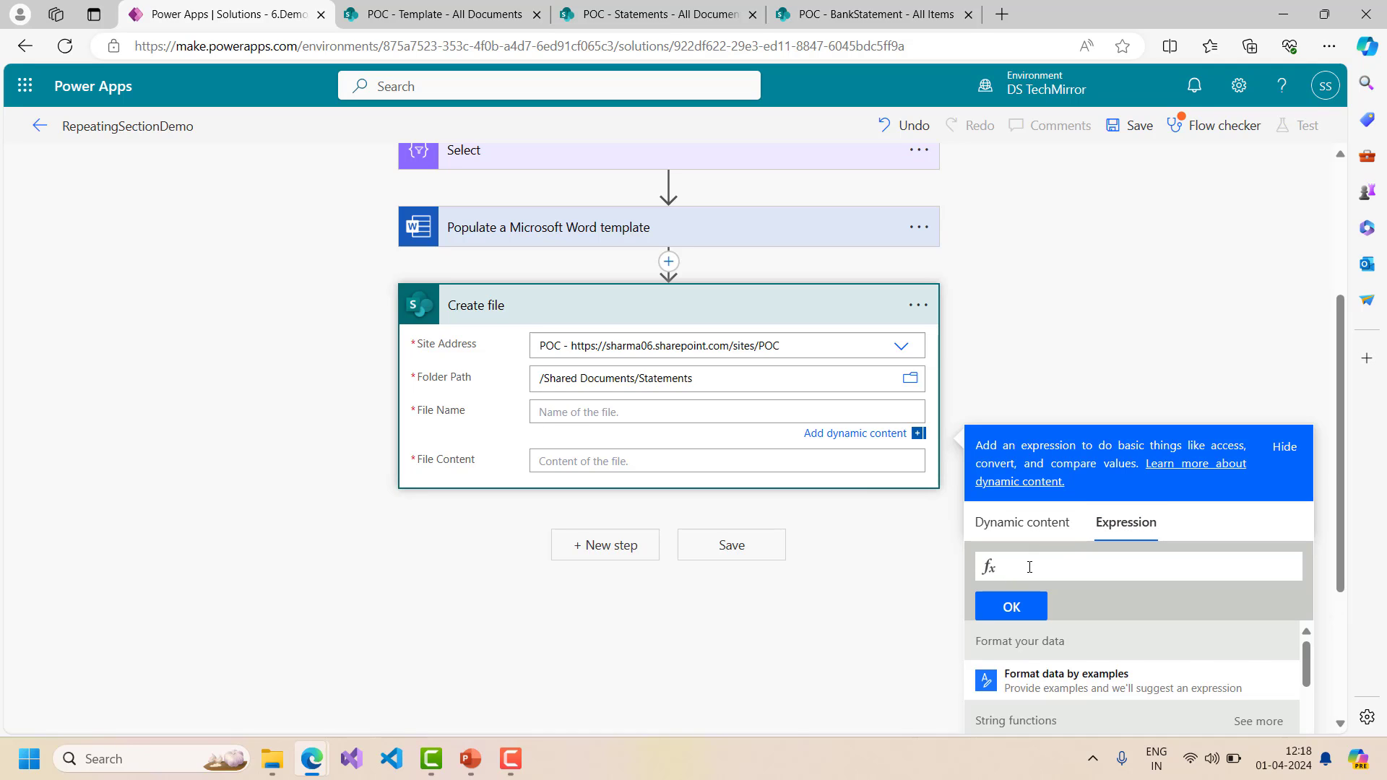
type("utcNow()")
left_click(1041, 604)
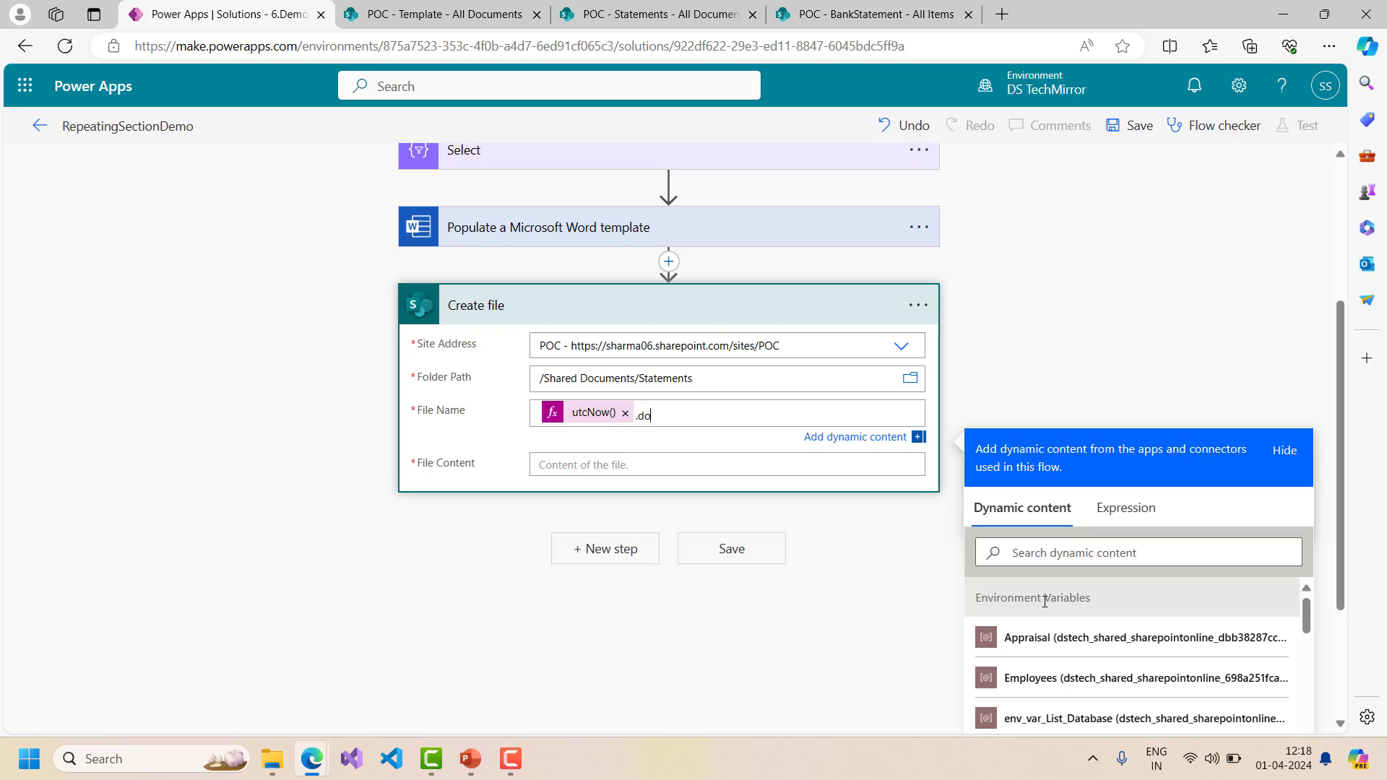
type(".docx")
- Use the Microsoft Word document as File Content and save the flow
left_click(600, 464)
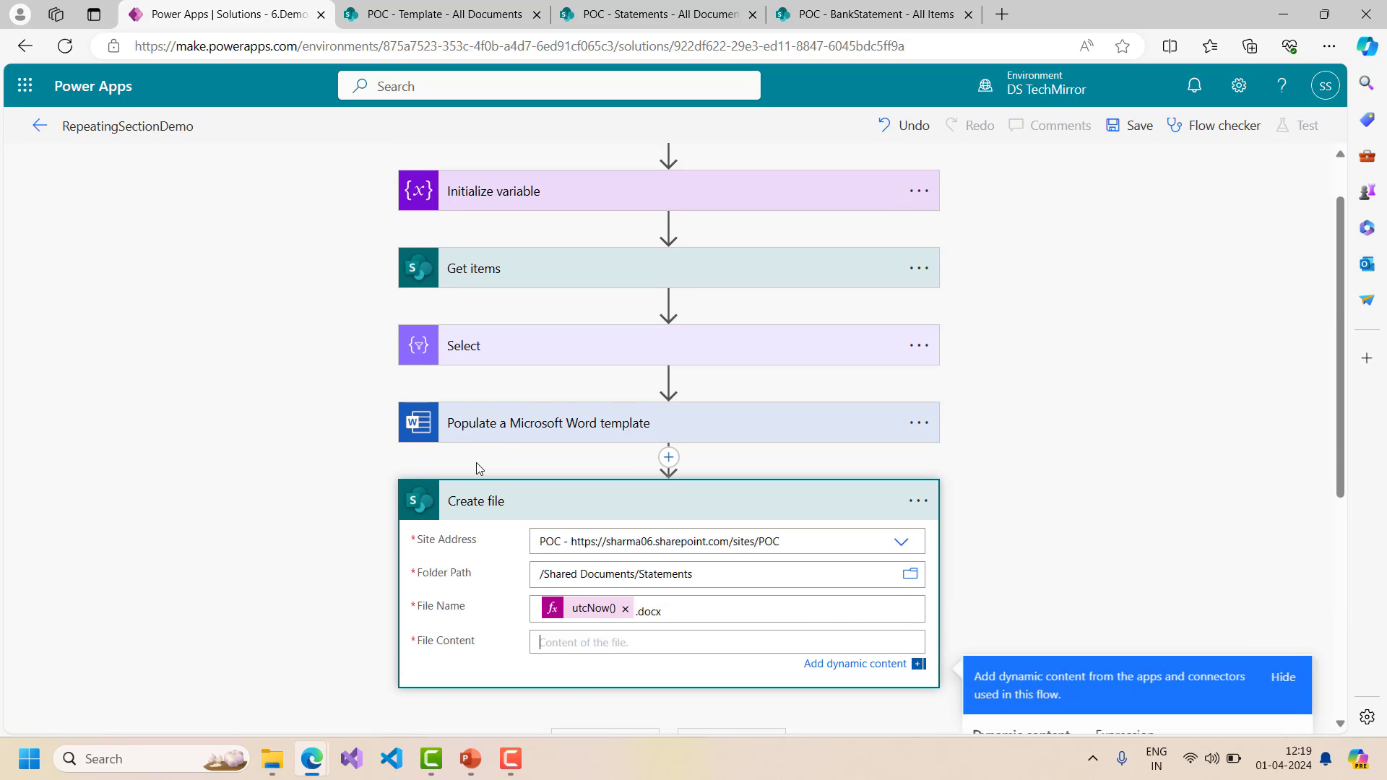
scroll(1131, 455, "down", 4)
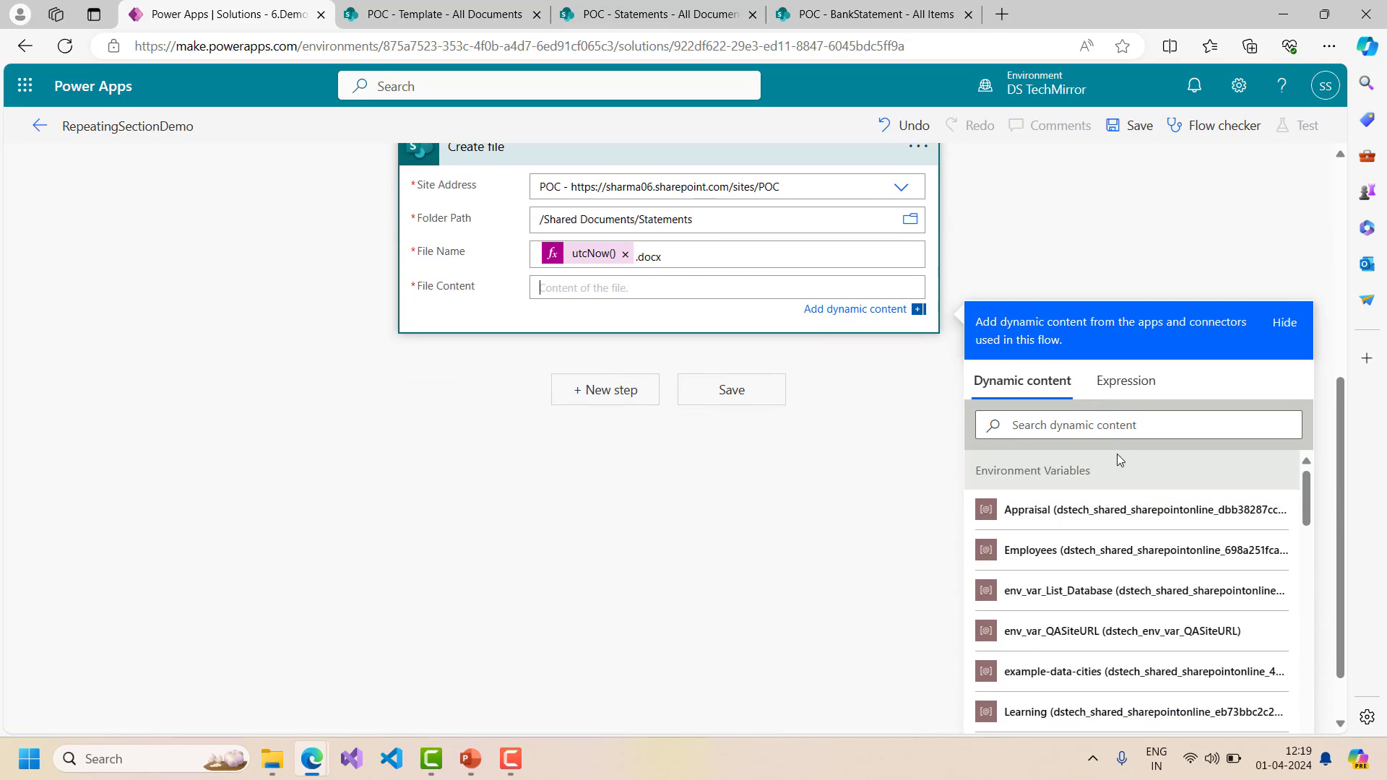
scroll(1142, 550, "down", 7)
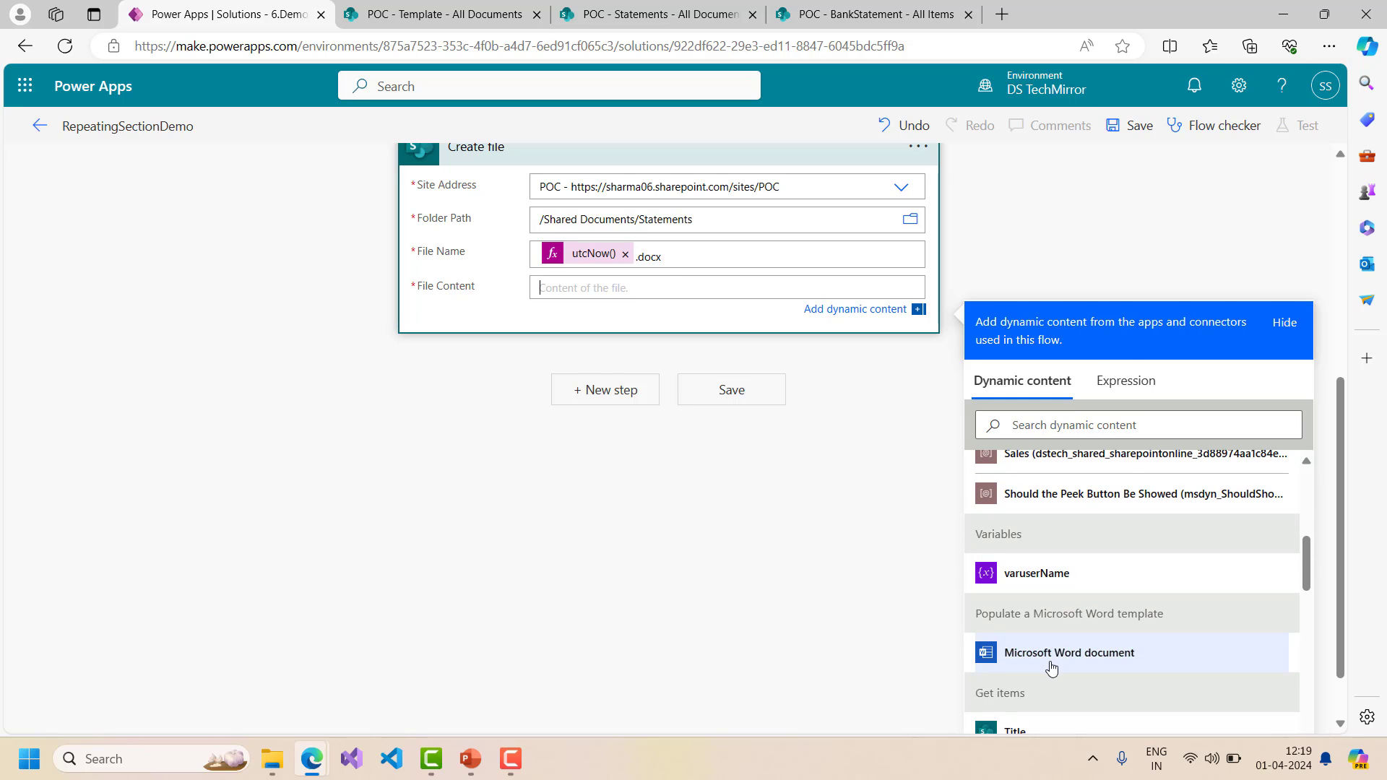
left_click(1052, 654)
scroll(784, 544, "up", 4)
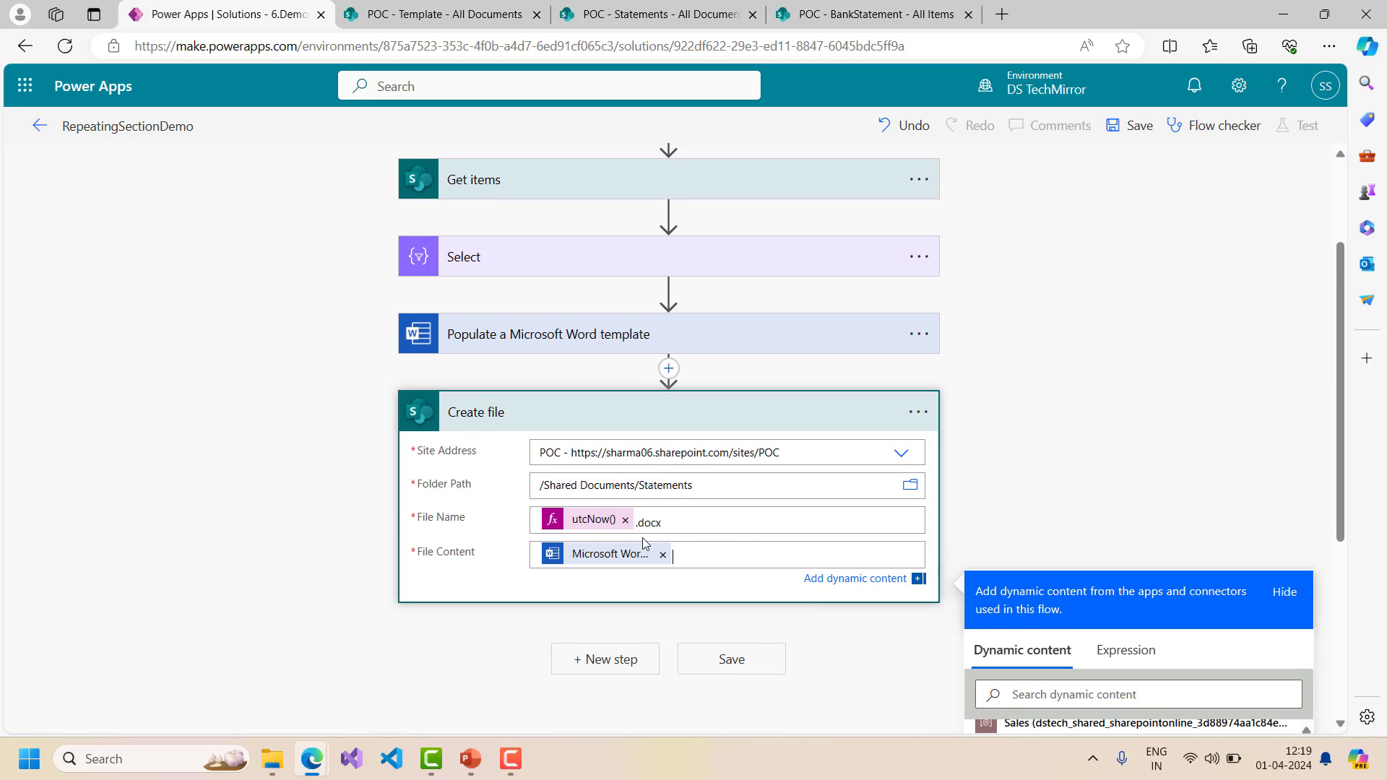
left_click(1136, 129)
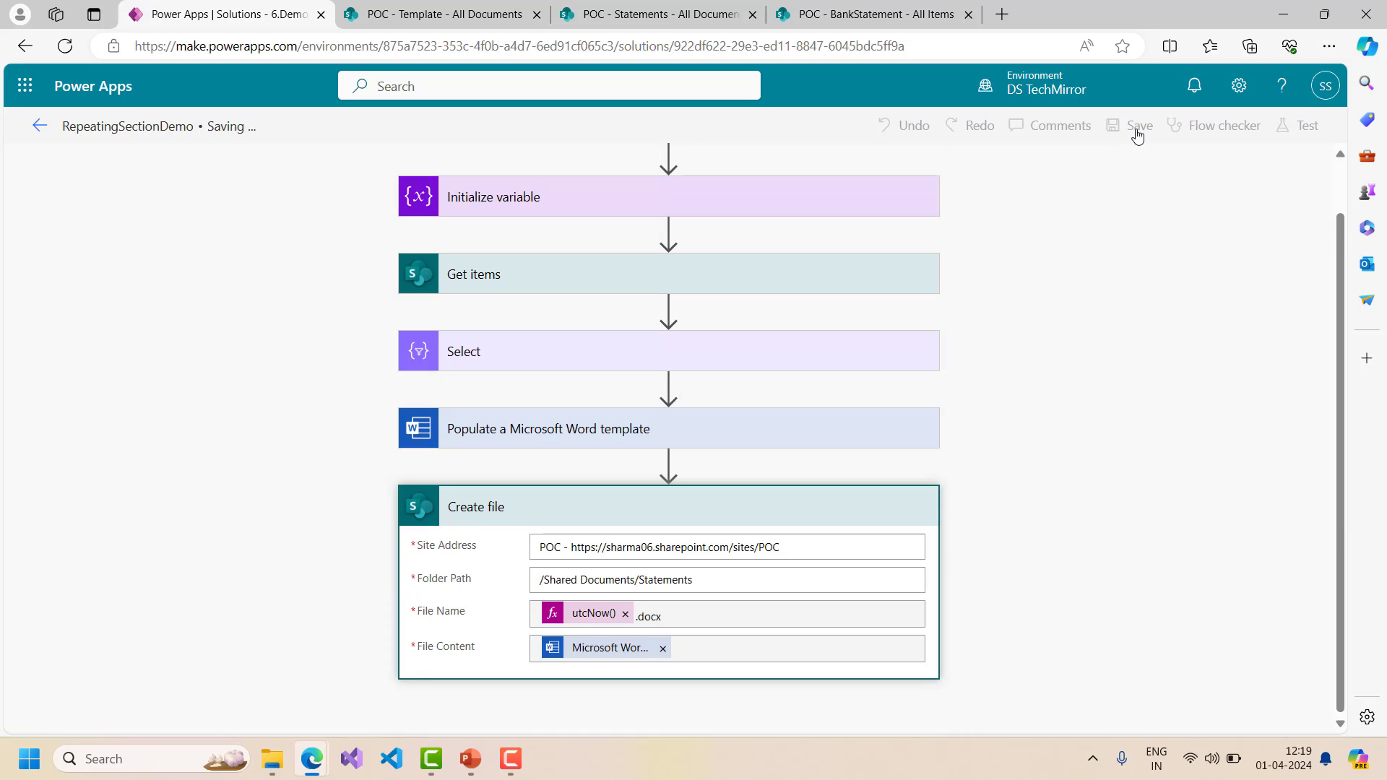
scroll(1180, 387, "up", 1)
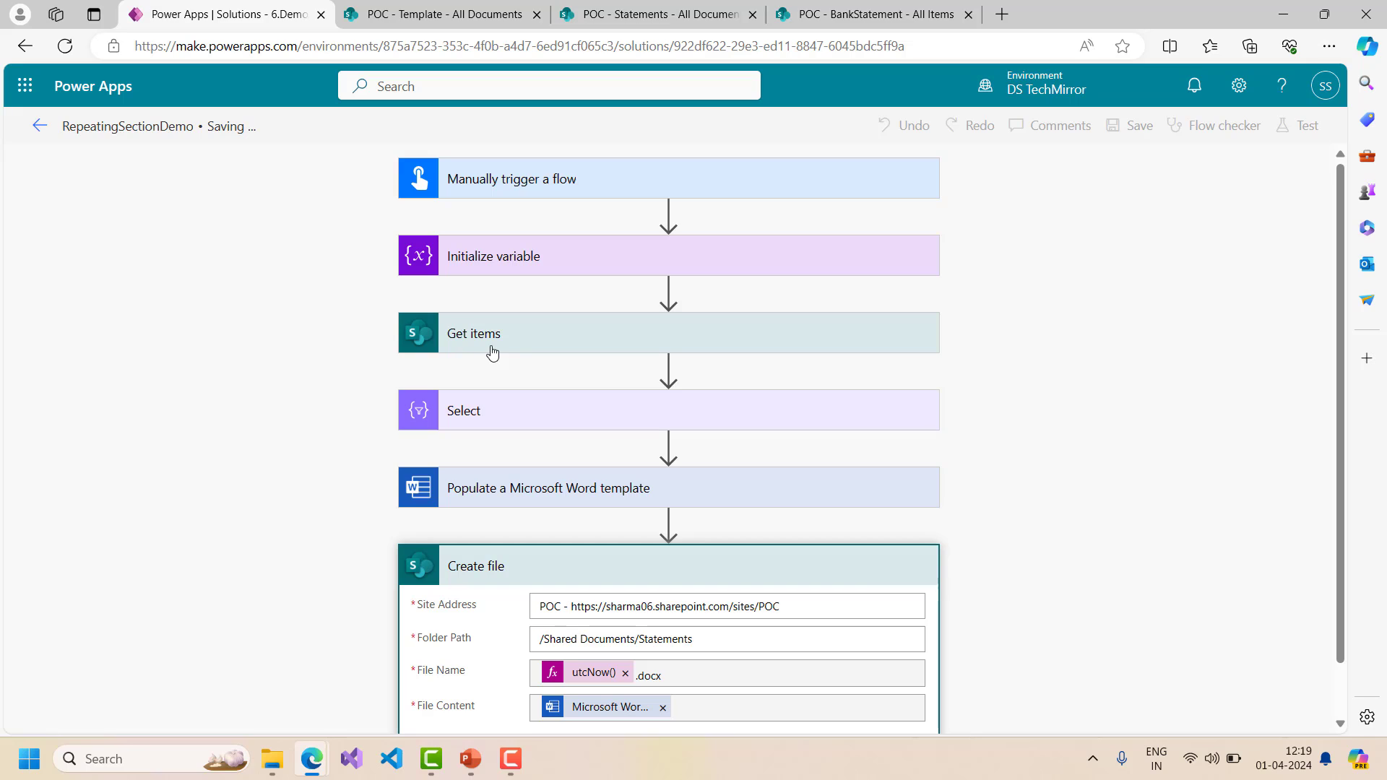
scroll(903, 350, "down", 1)
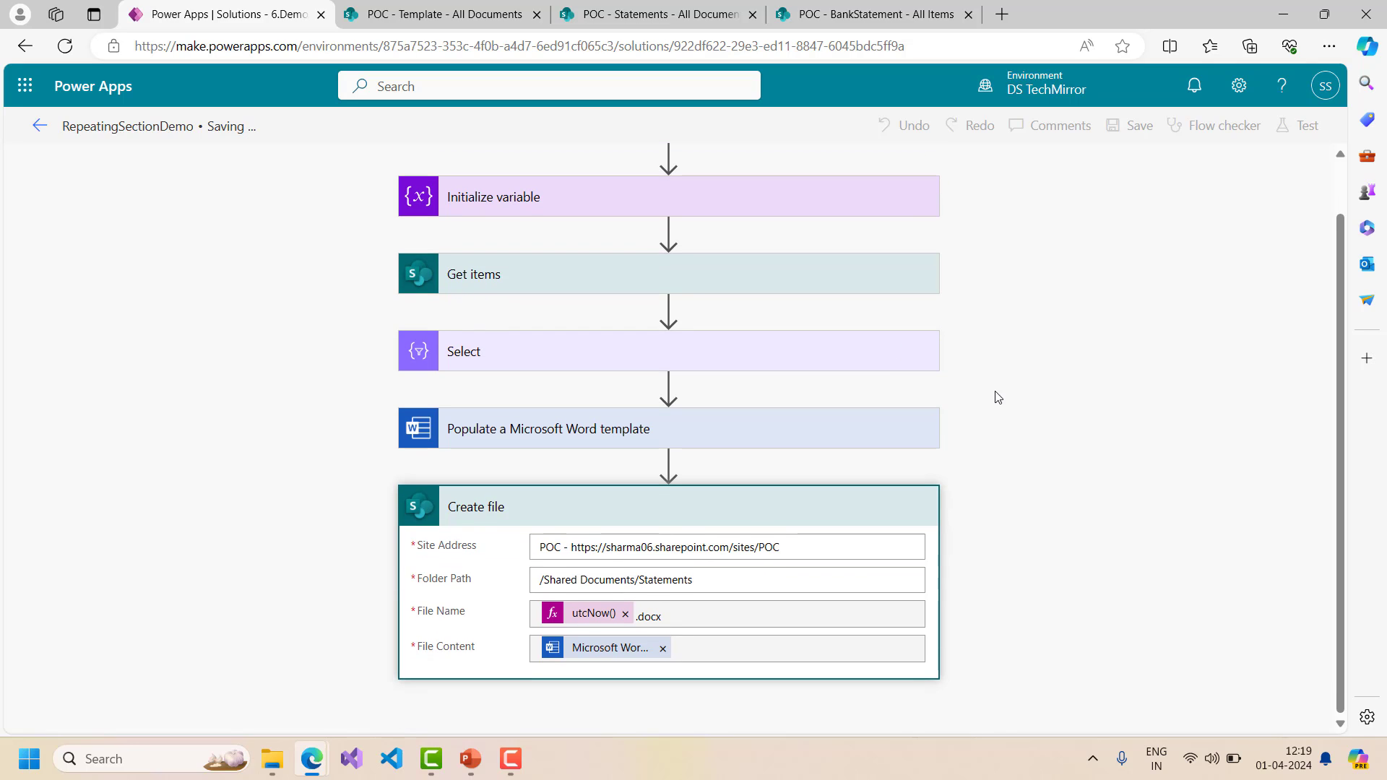
- Run a manual test of the flow, confirming connections and starting the run
left_click(1299, 125)
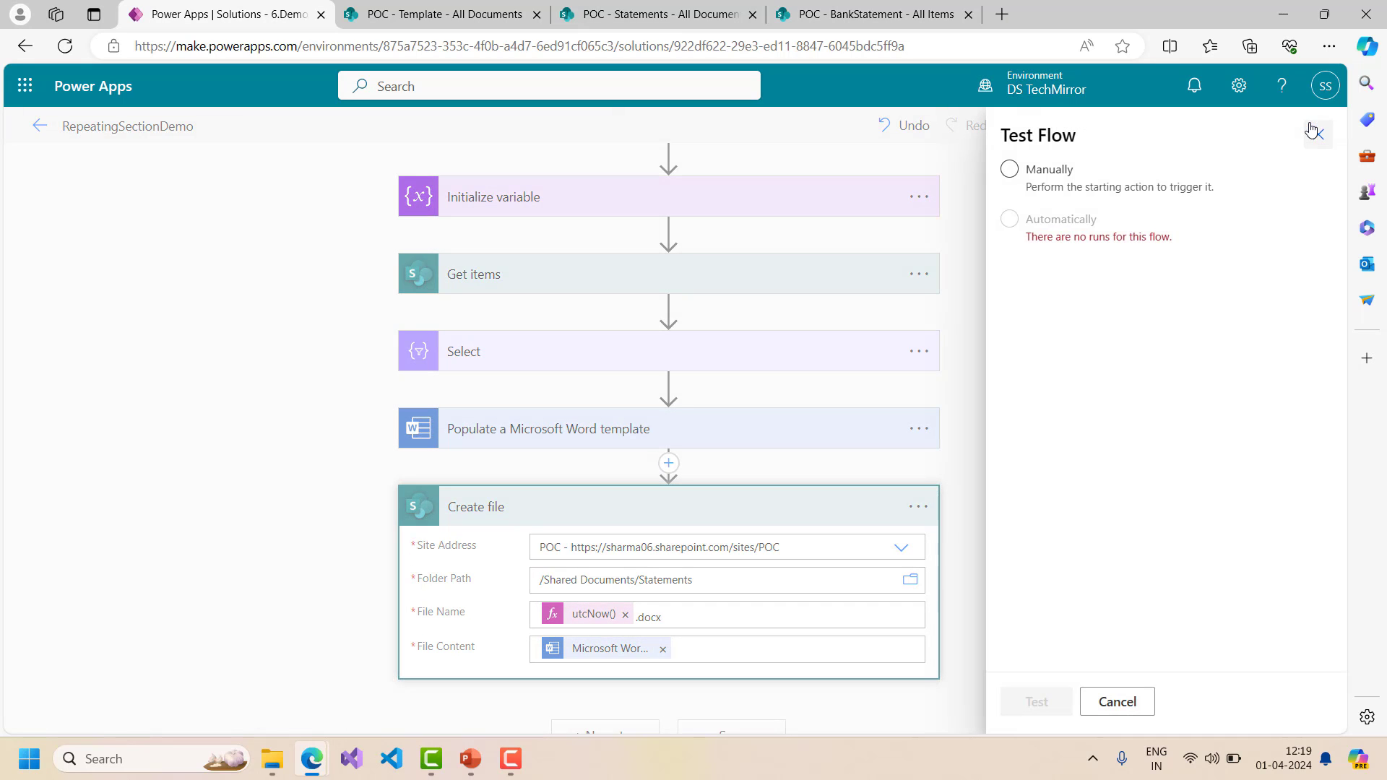
left_click(1056, 171)
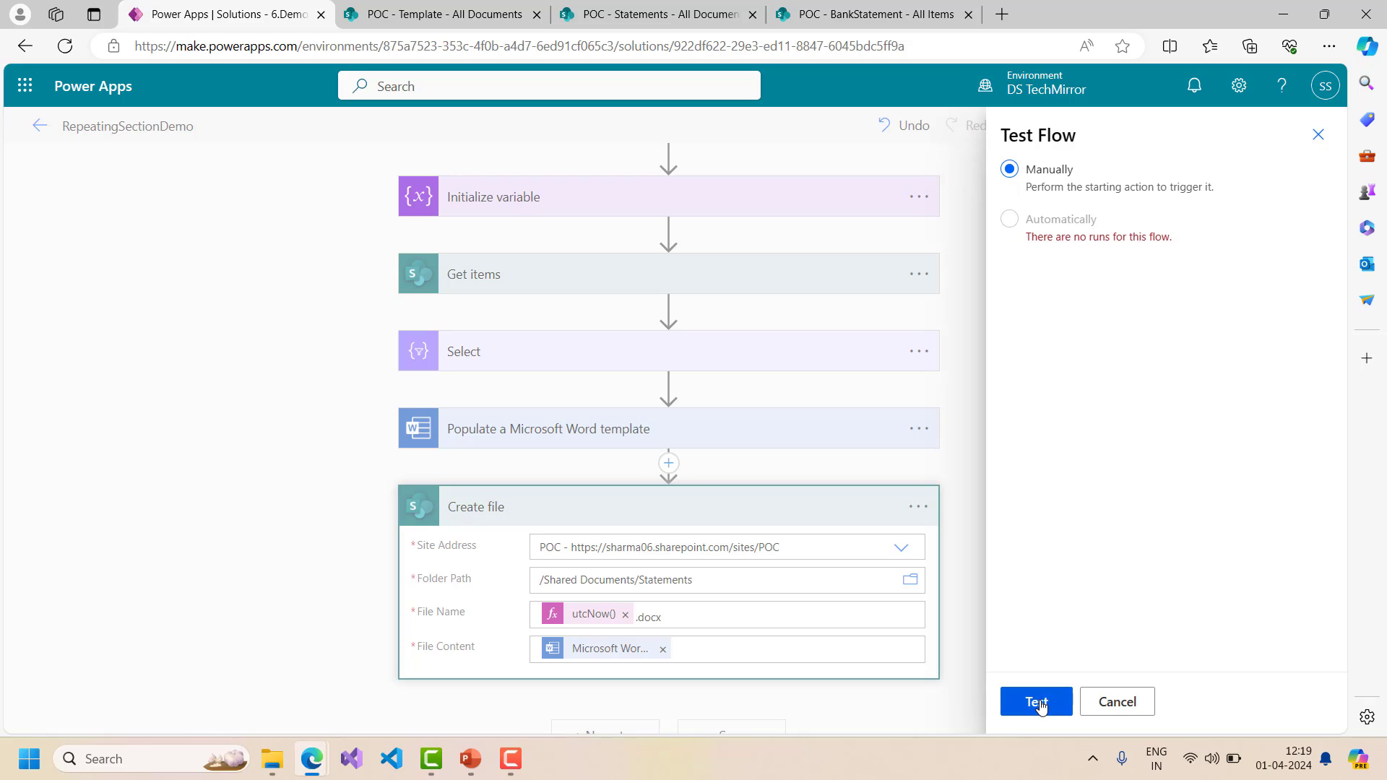
left_click(1040, 703)
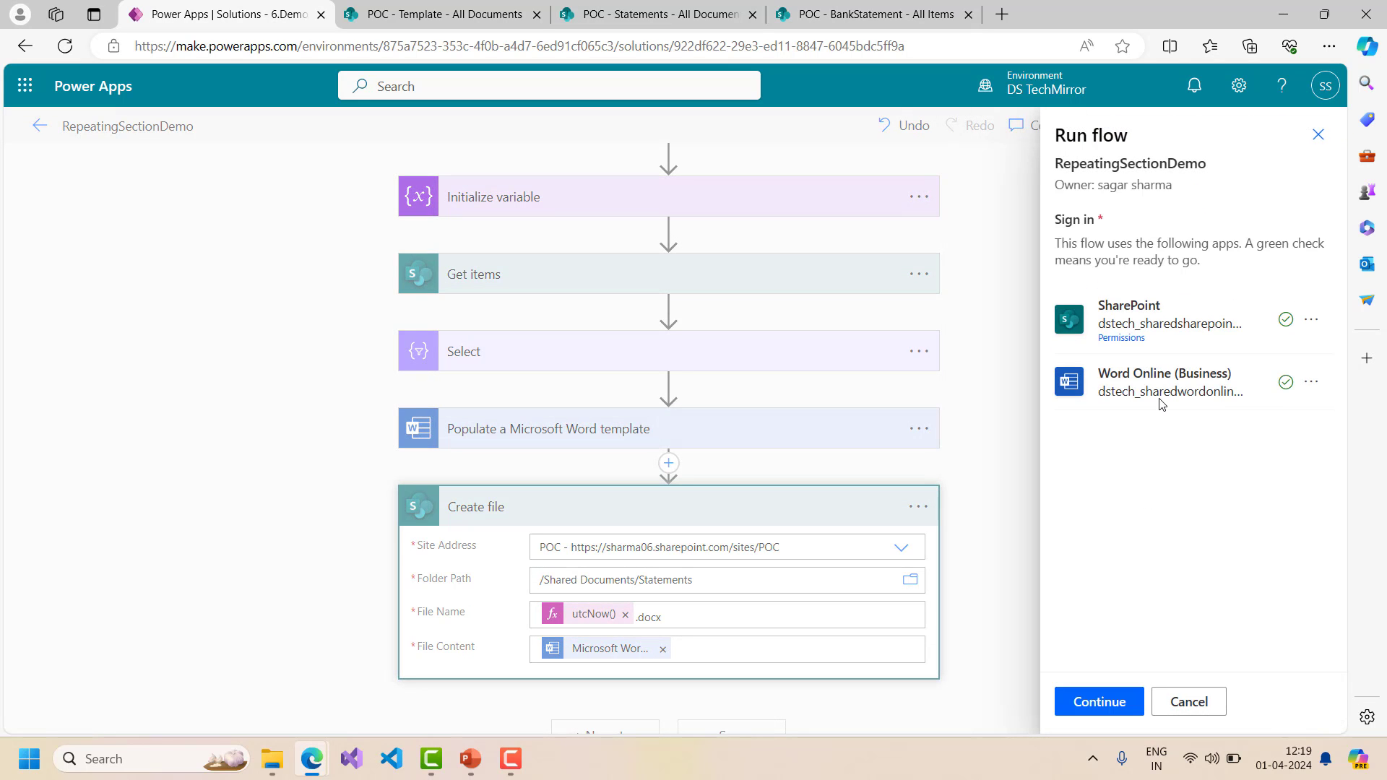
left_click(1097, 702)
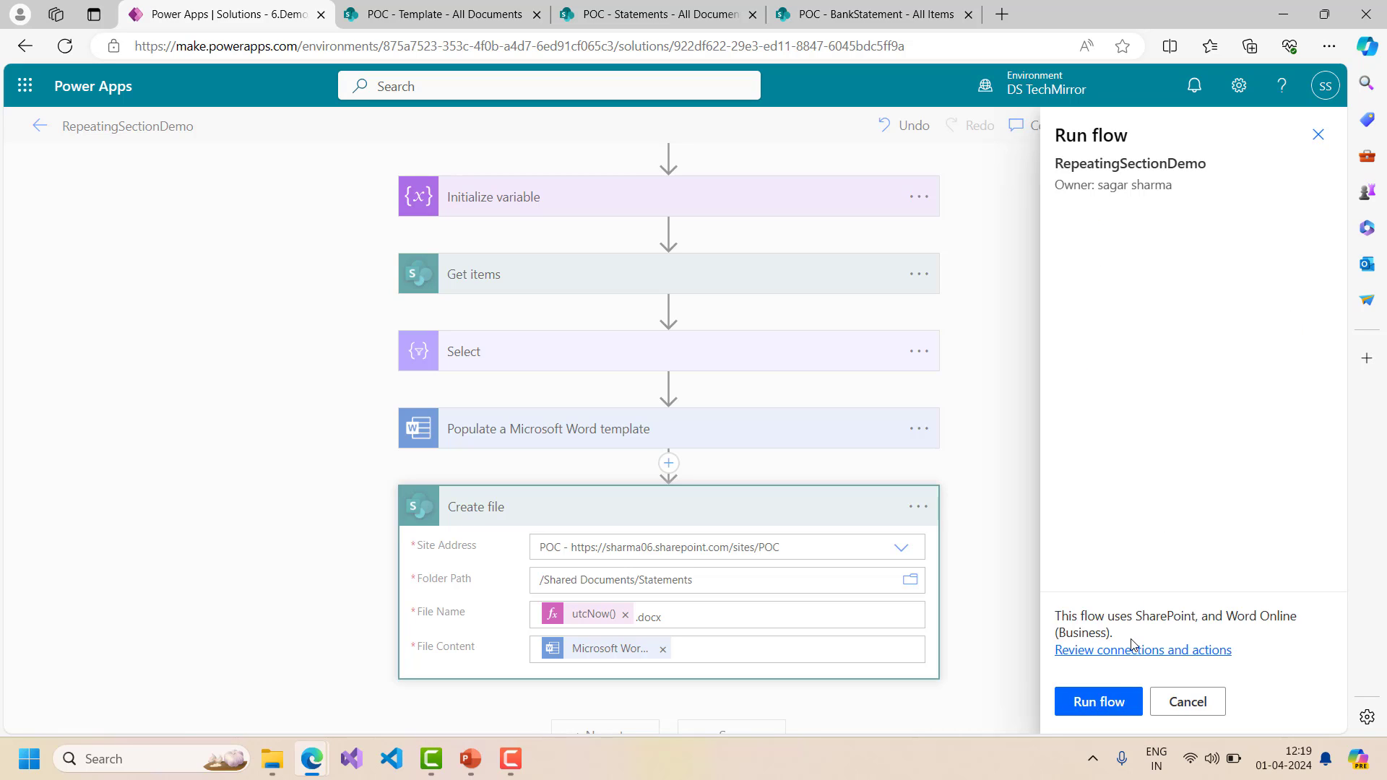
left_click(1091, 701)
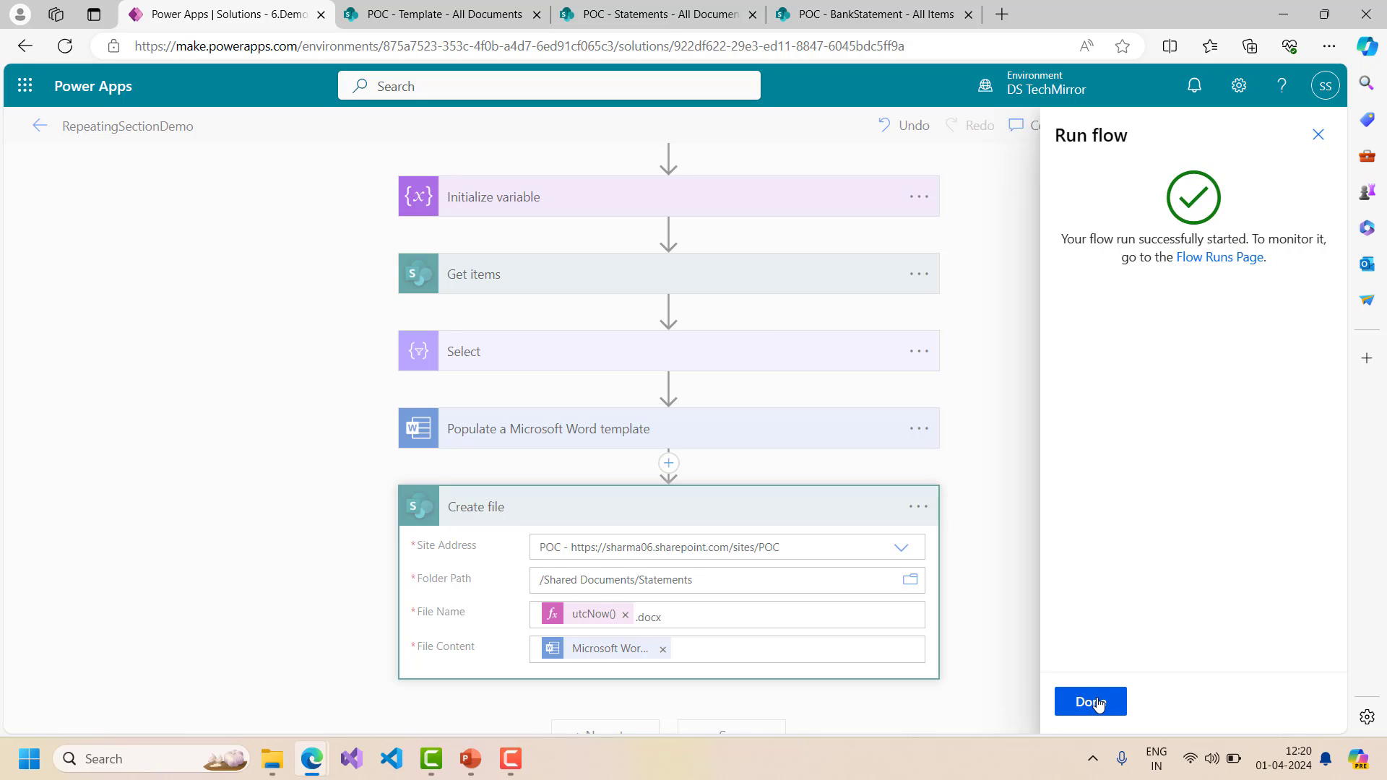
left_click(1093, 702)
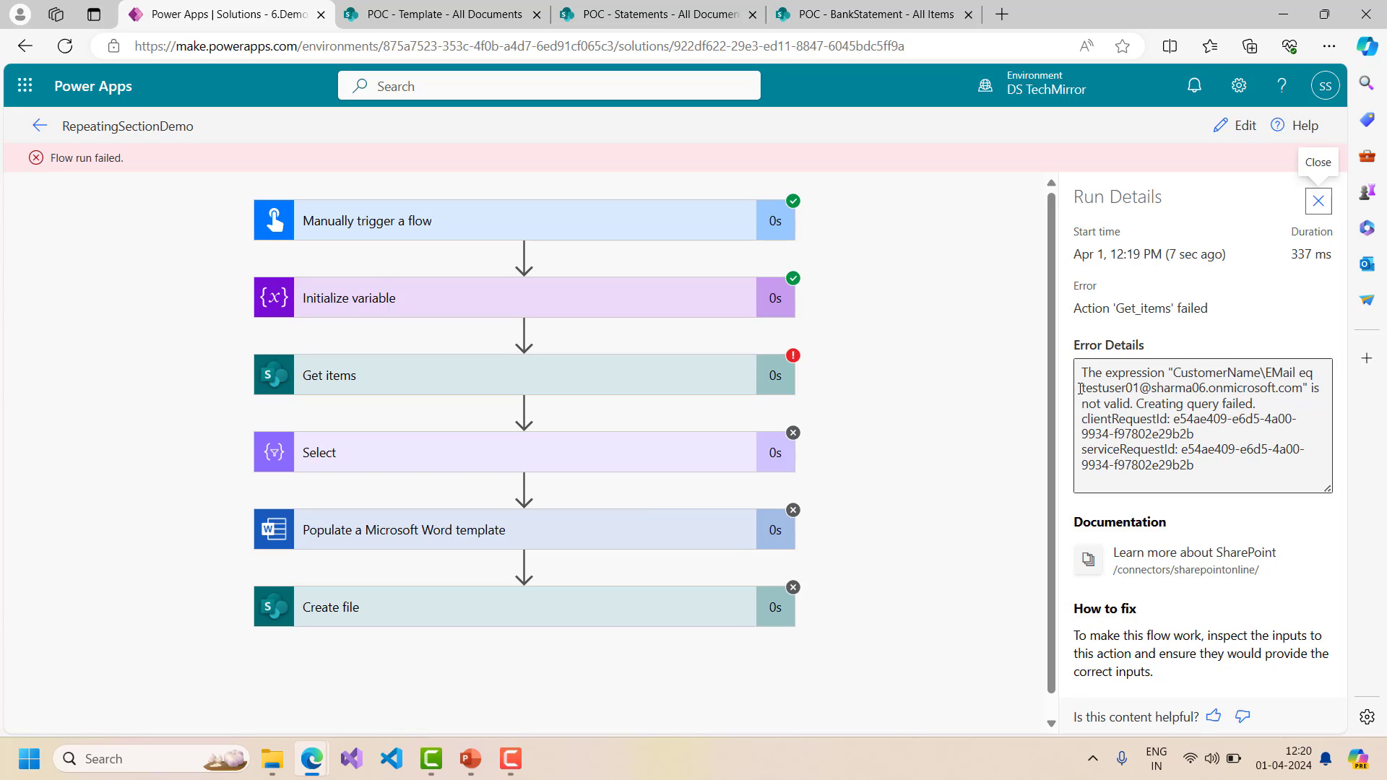
- In the Get items Filter Query, wrap the varuserName value in single quotes after eq
left_click(1237, 125)
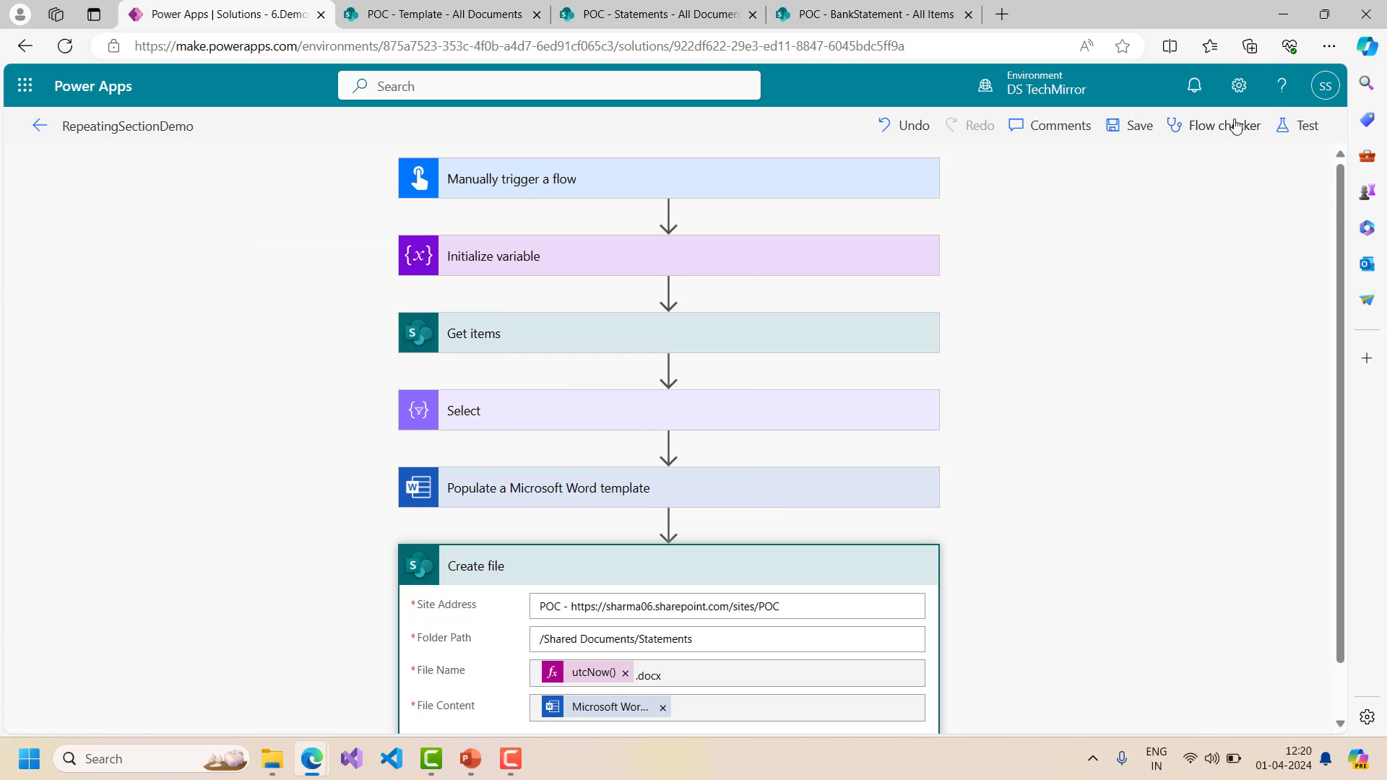
left_click(558, 342)
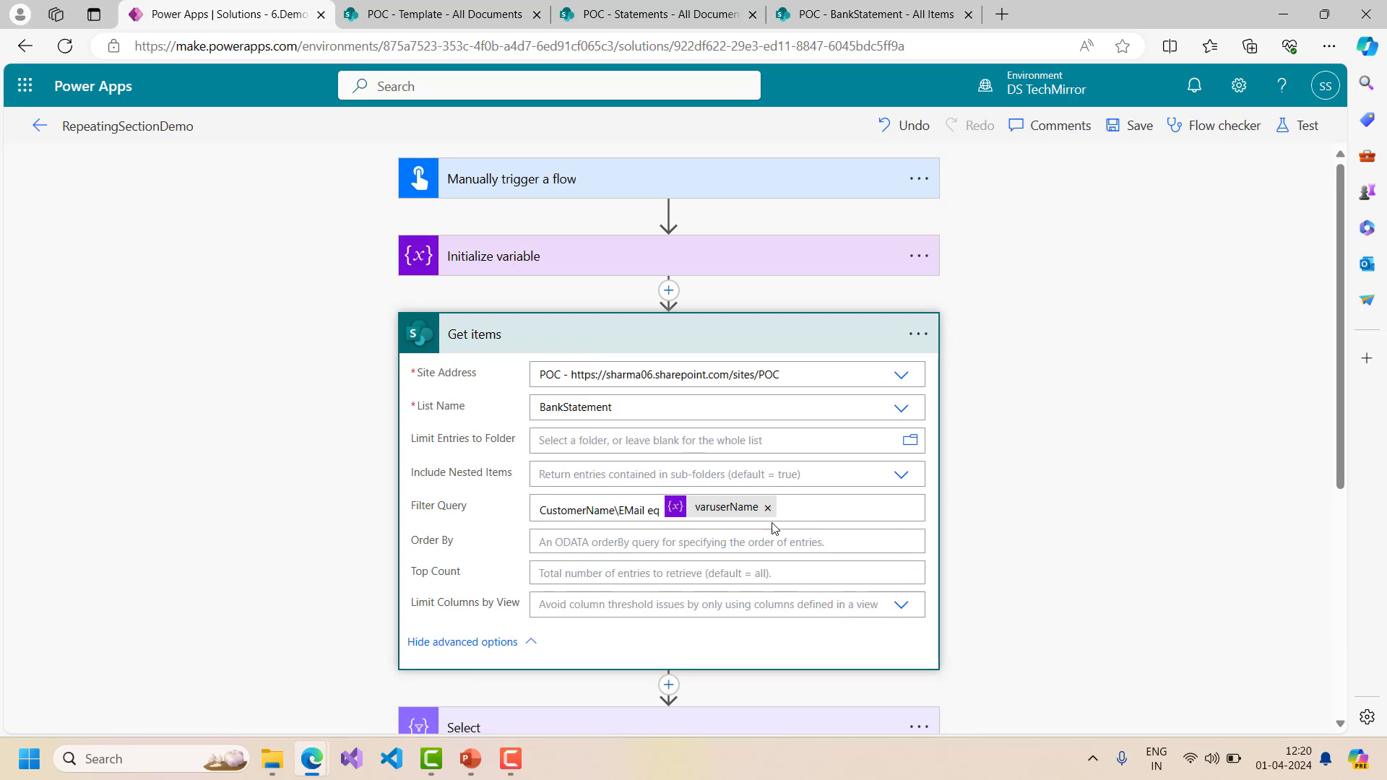
left_click(807, 511)
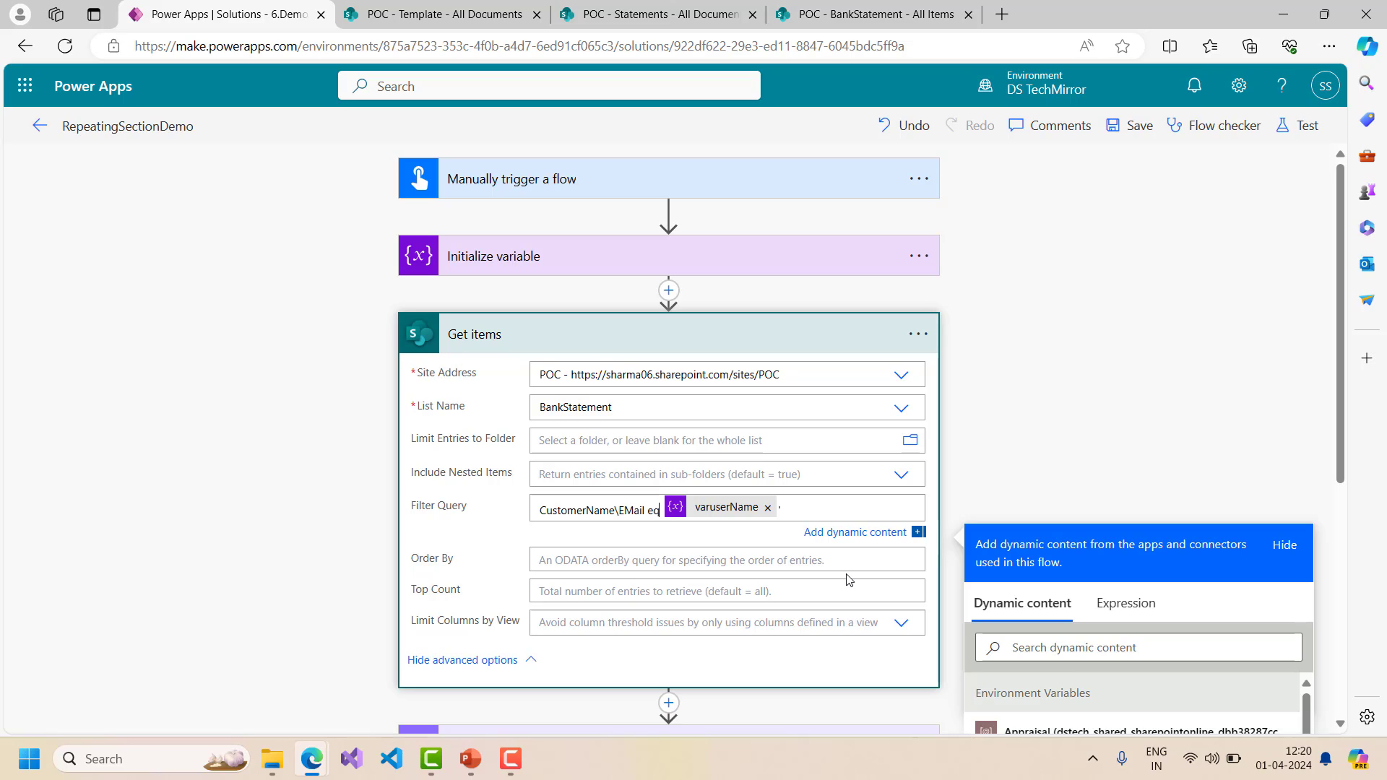
type("'")
key("Left")
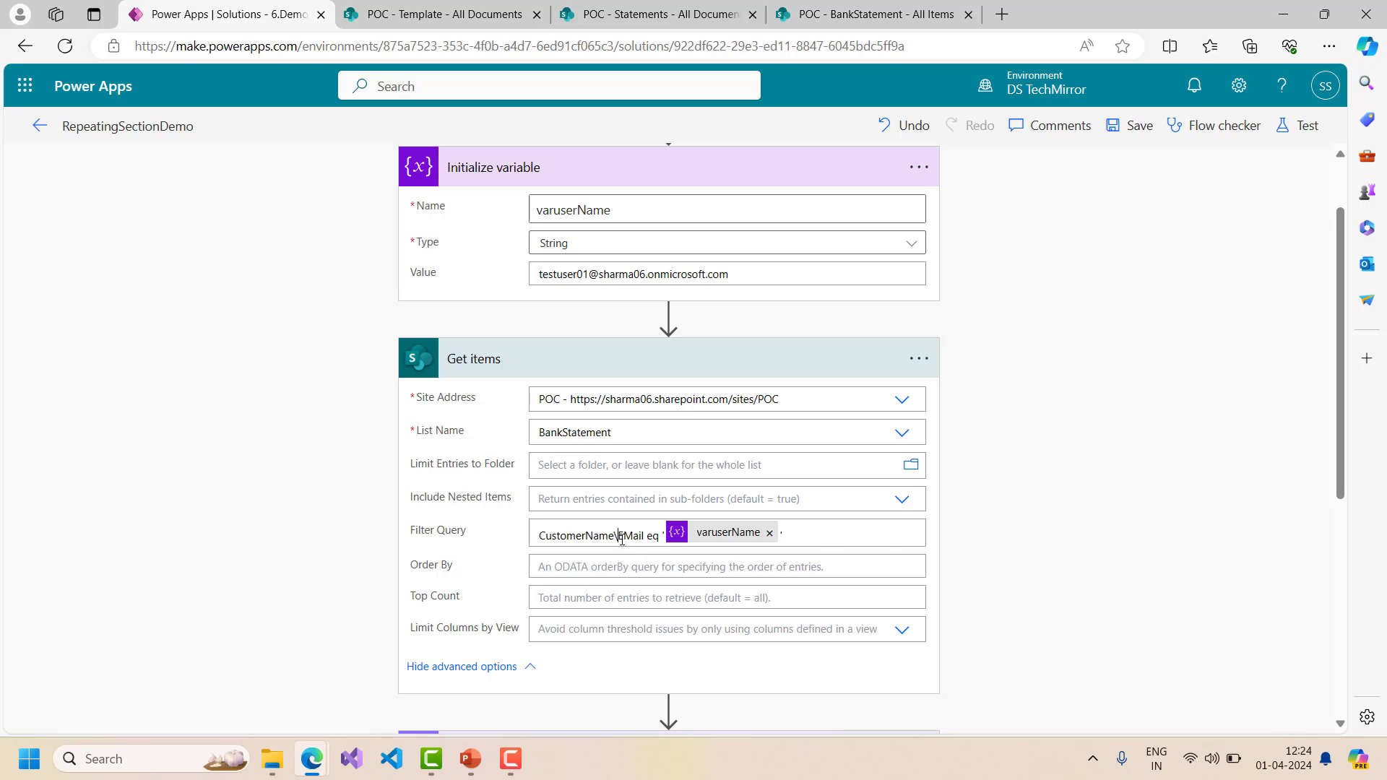
- Change the backslash to / in CustomerName/EMail, save the flow, and start a retest
left_click(621, 538)
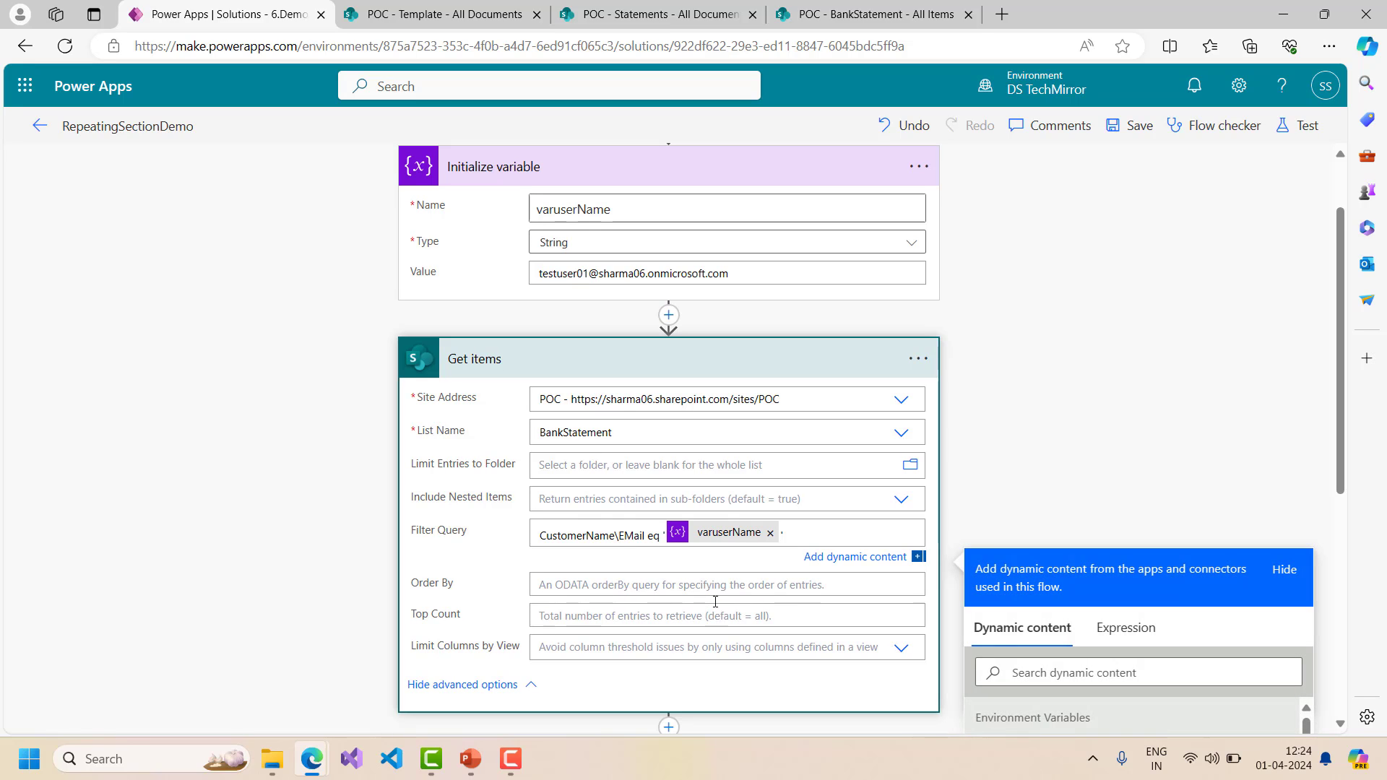
key("BackSpace")
type("/")
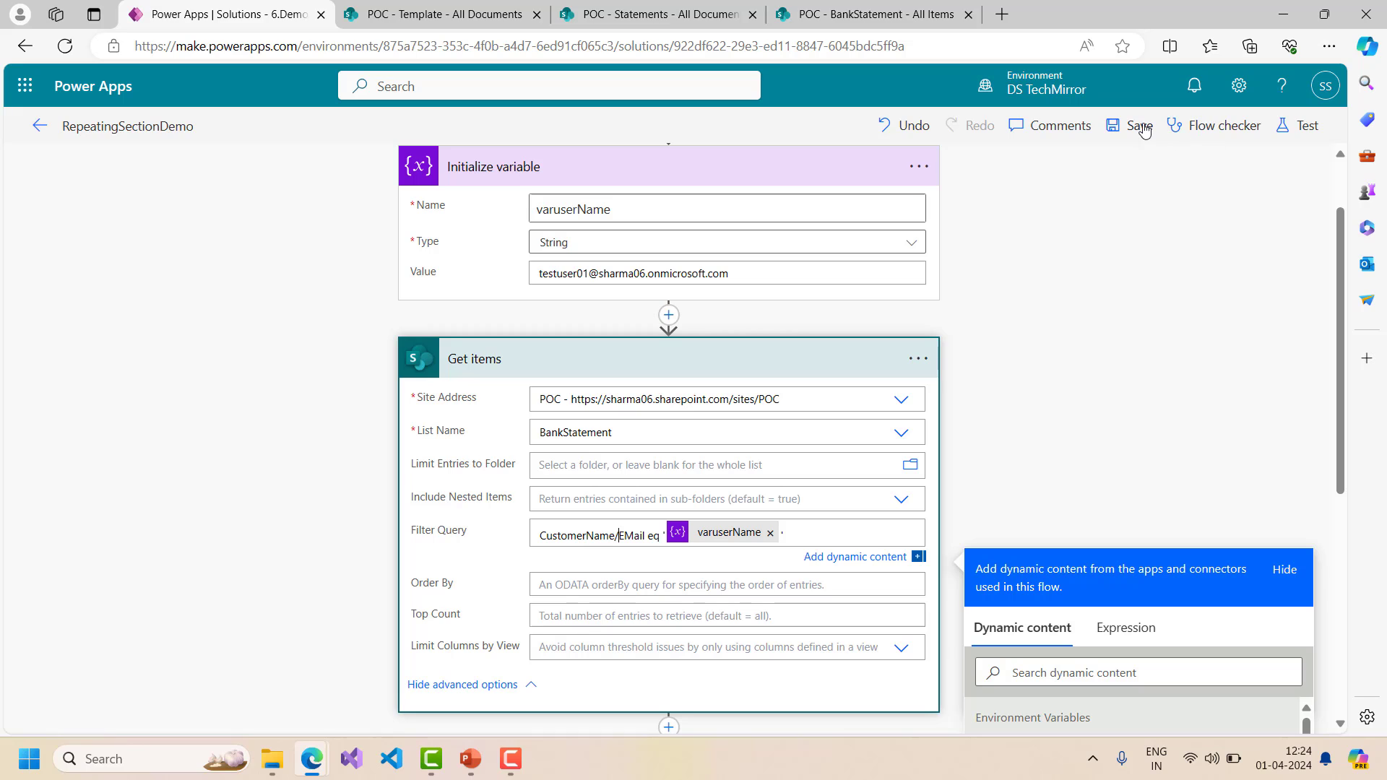
left_click(1140, 127)
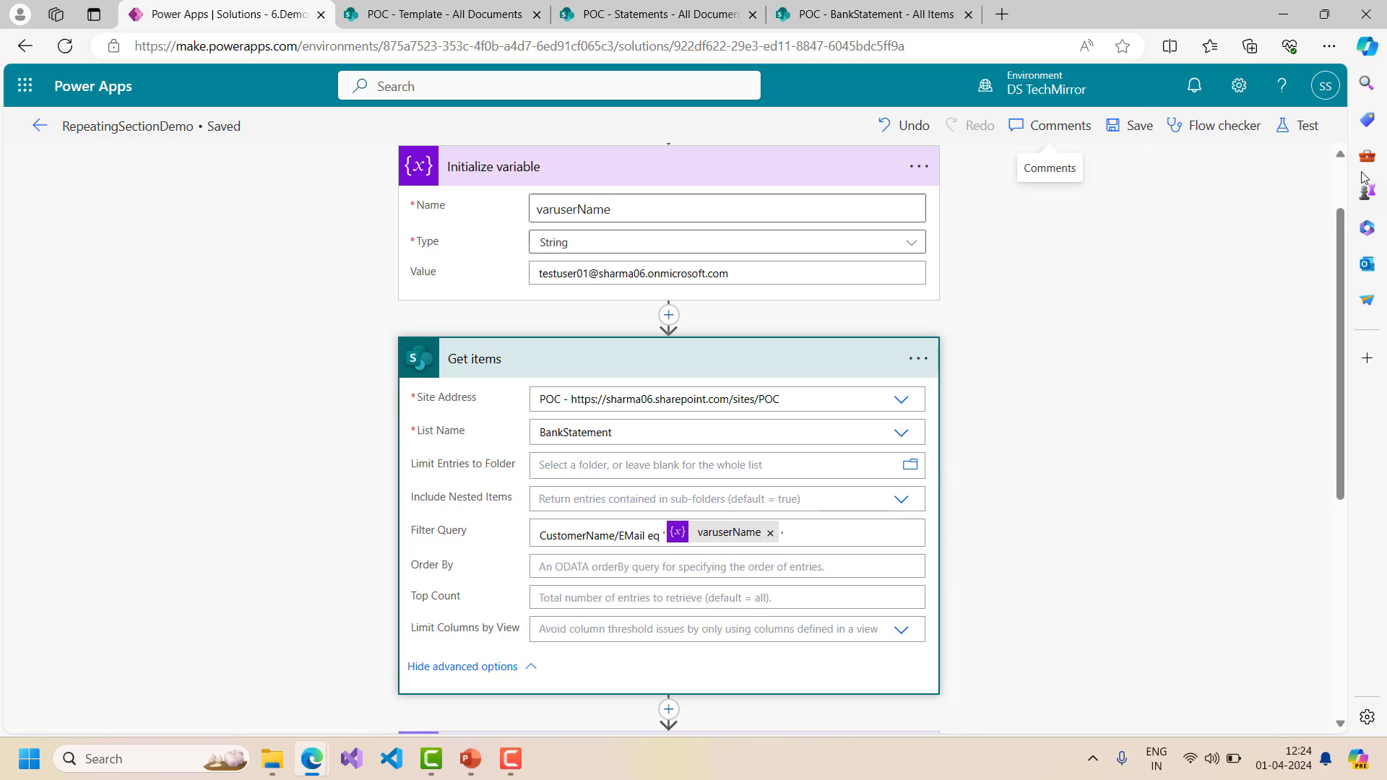
left_click(1300, 127)
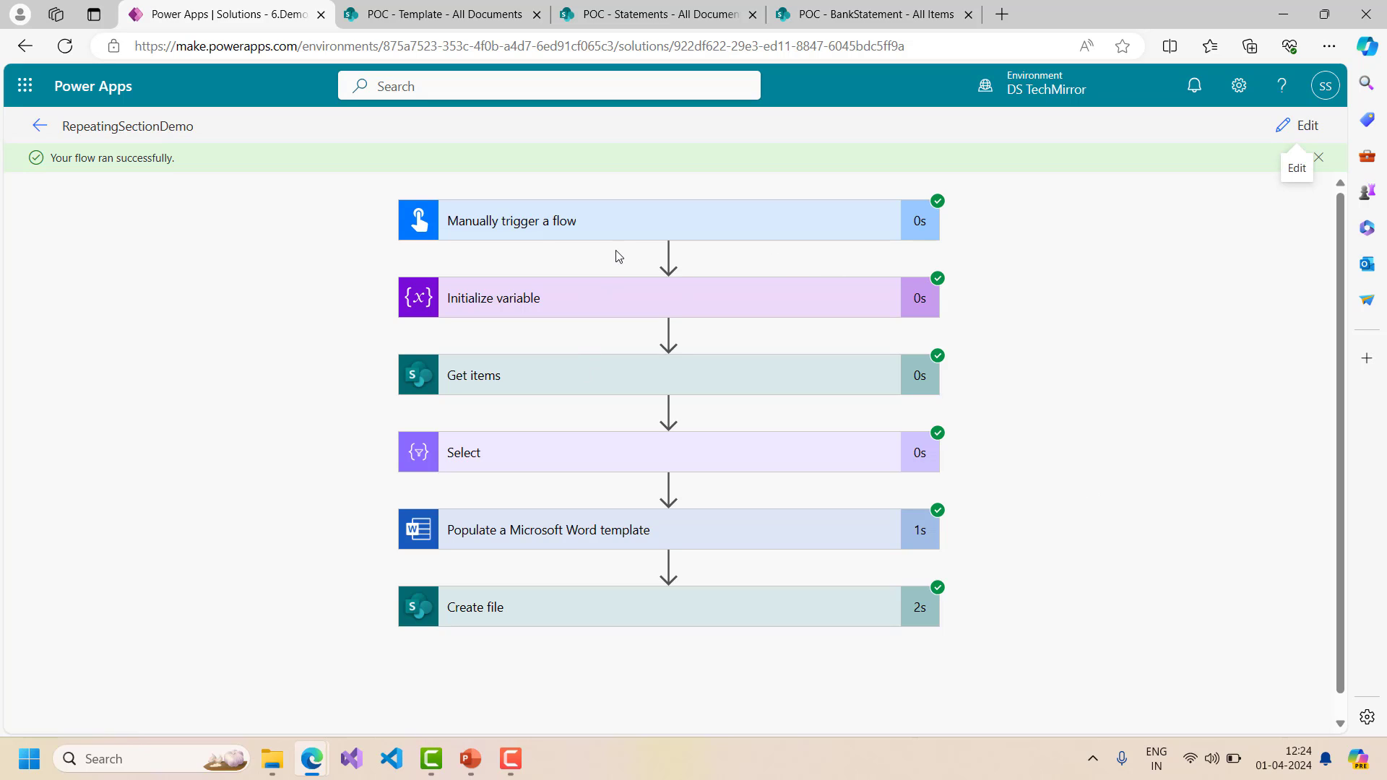
- Review the Initialize variable inputs and the full Get items inputs, including Filter Query
left_click(599, 296)
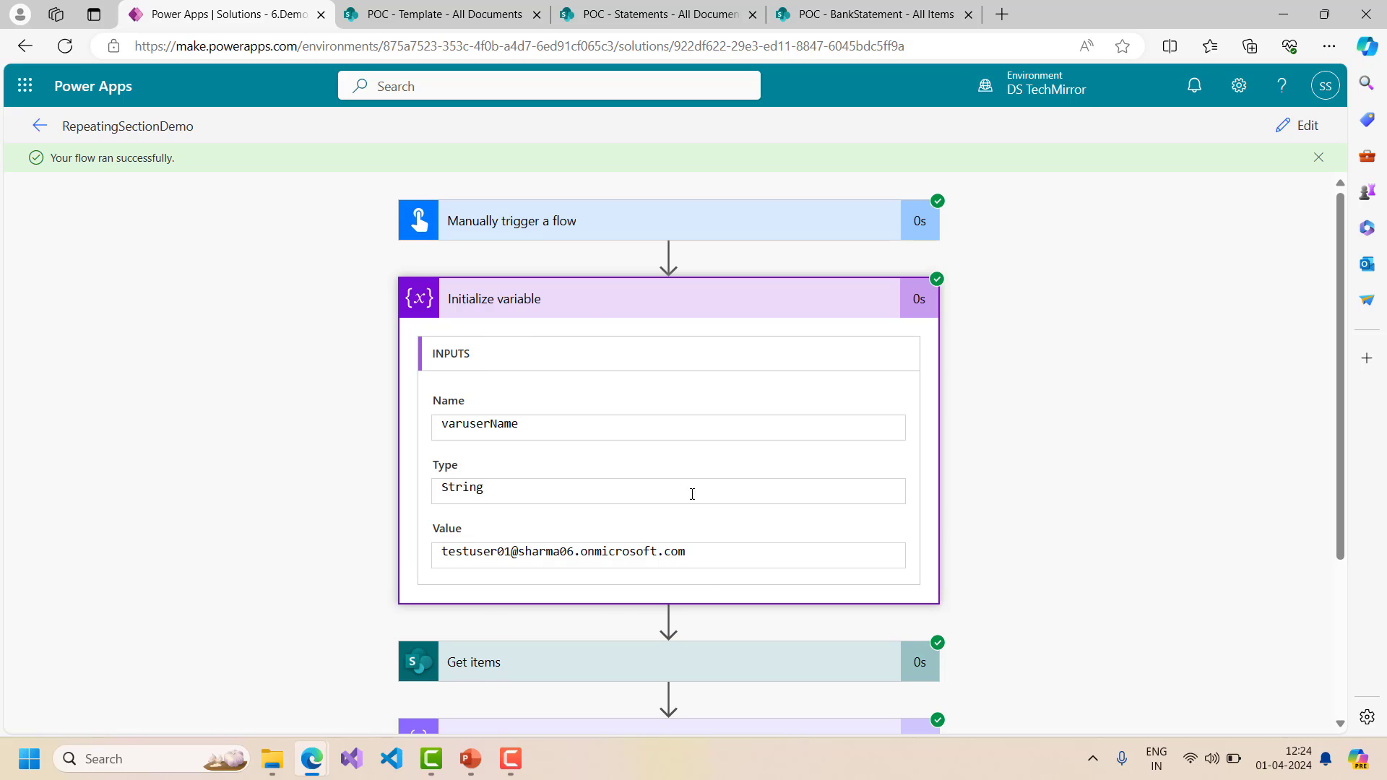
left_click(589, 303)
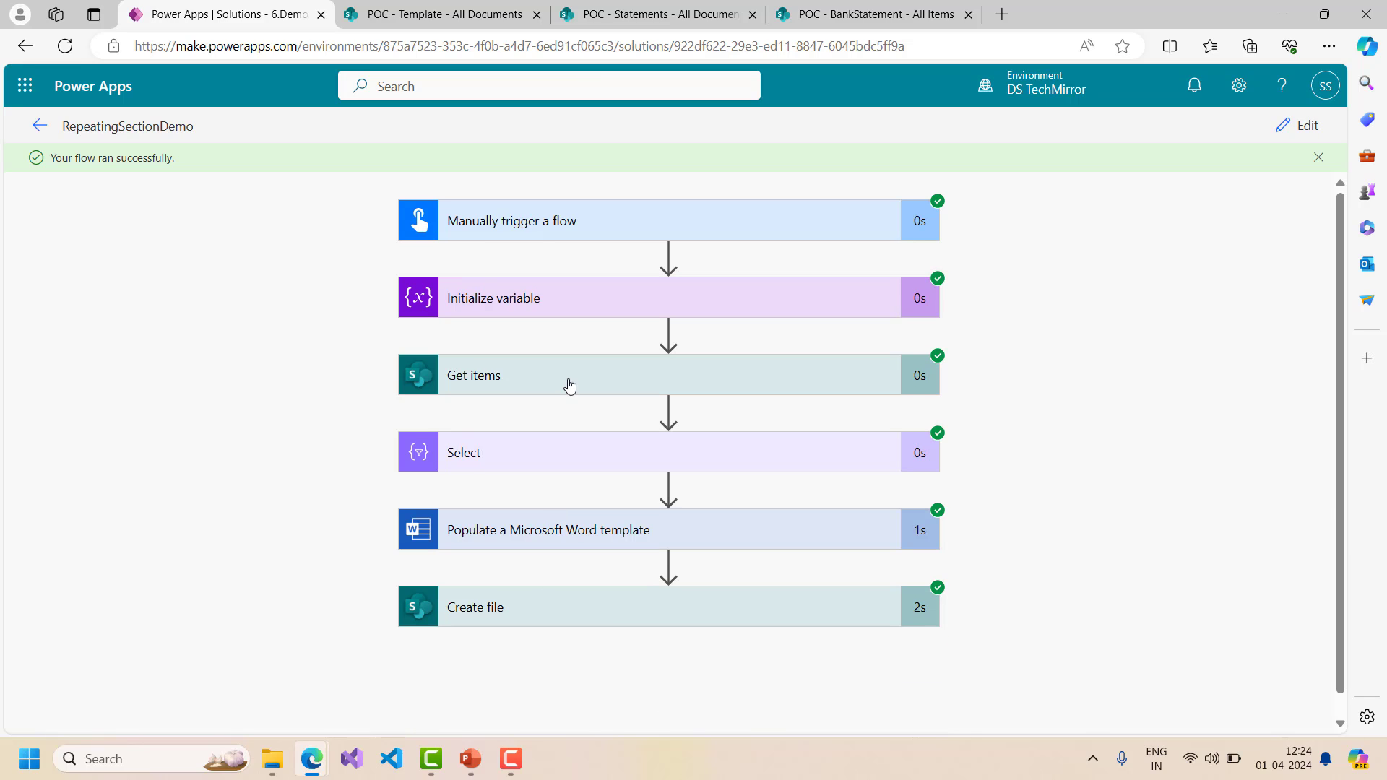
left_click(571, 383)
scroll(616, 502, "down", 4)
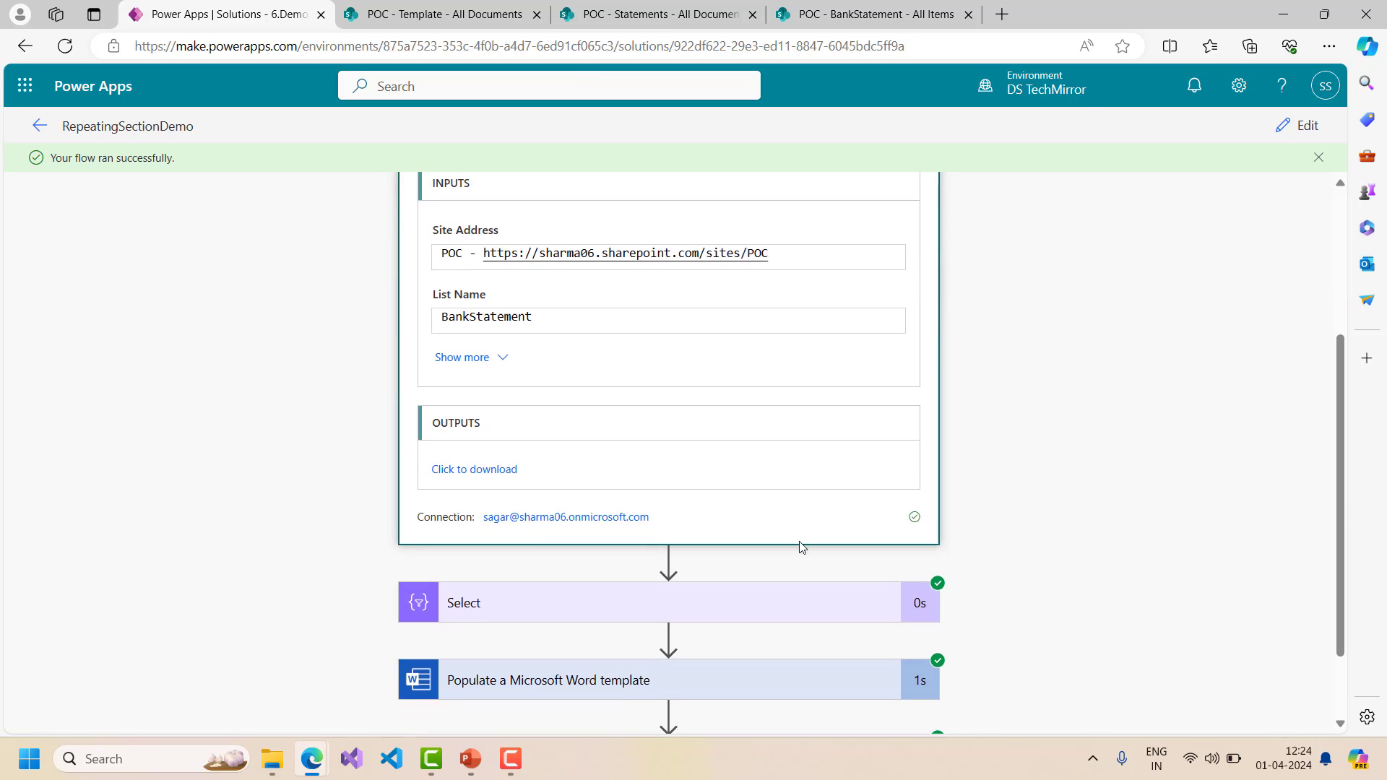
left_click(496, 352)
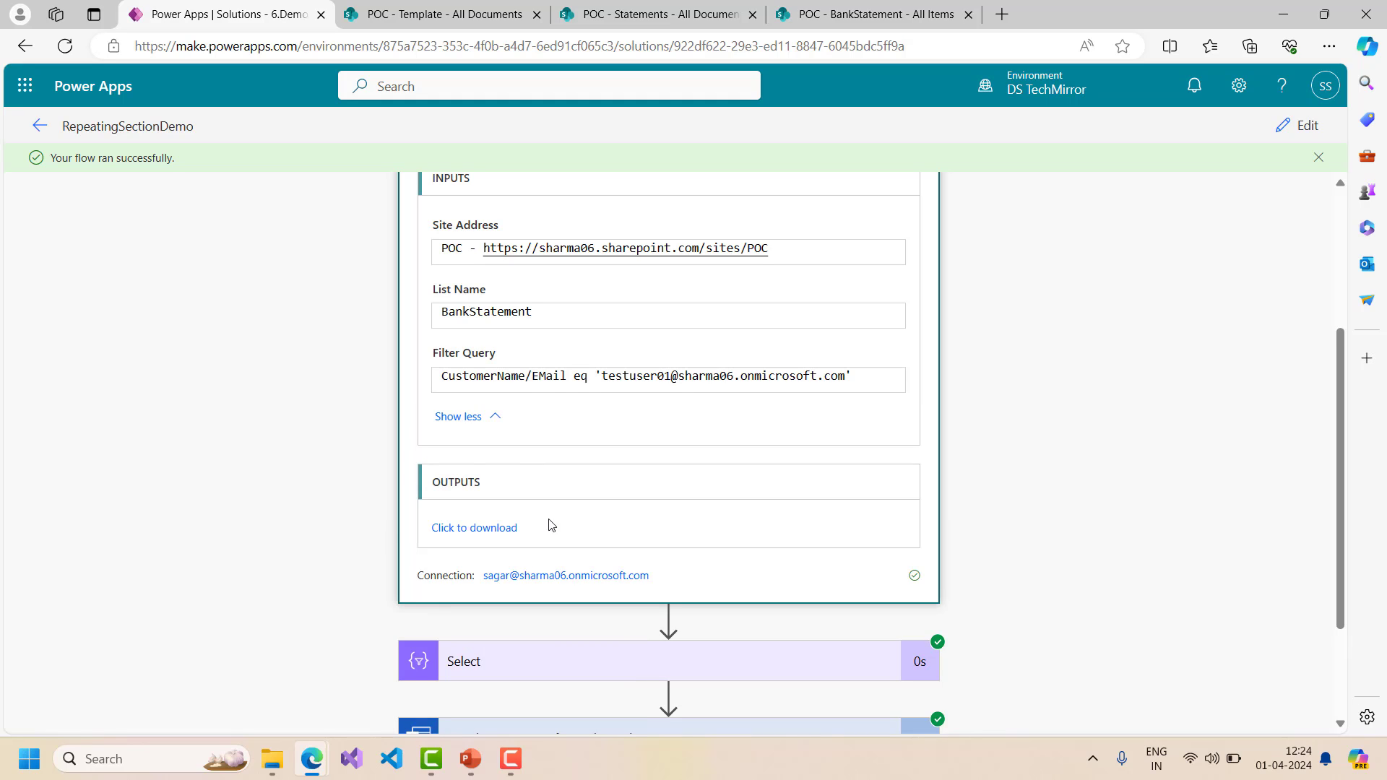
- Expand the Select step's output, then bring up the Statements document library
scroll(606, 524, "down", 2)
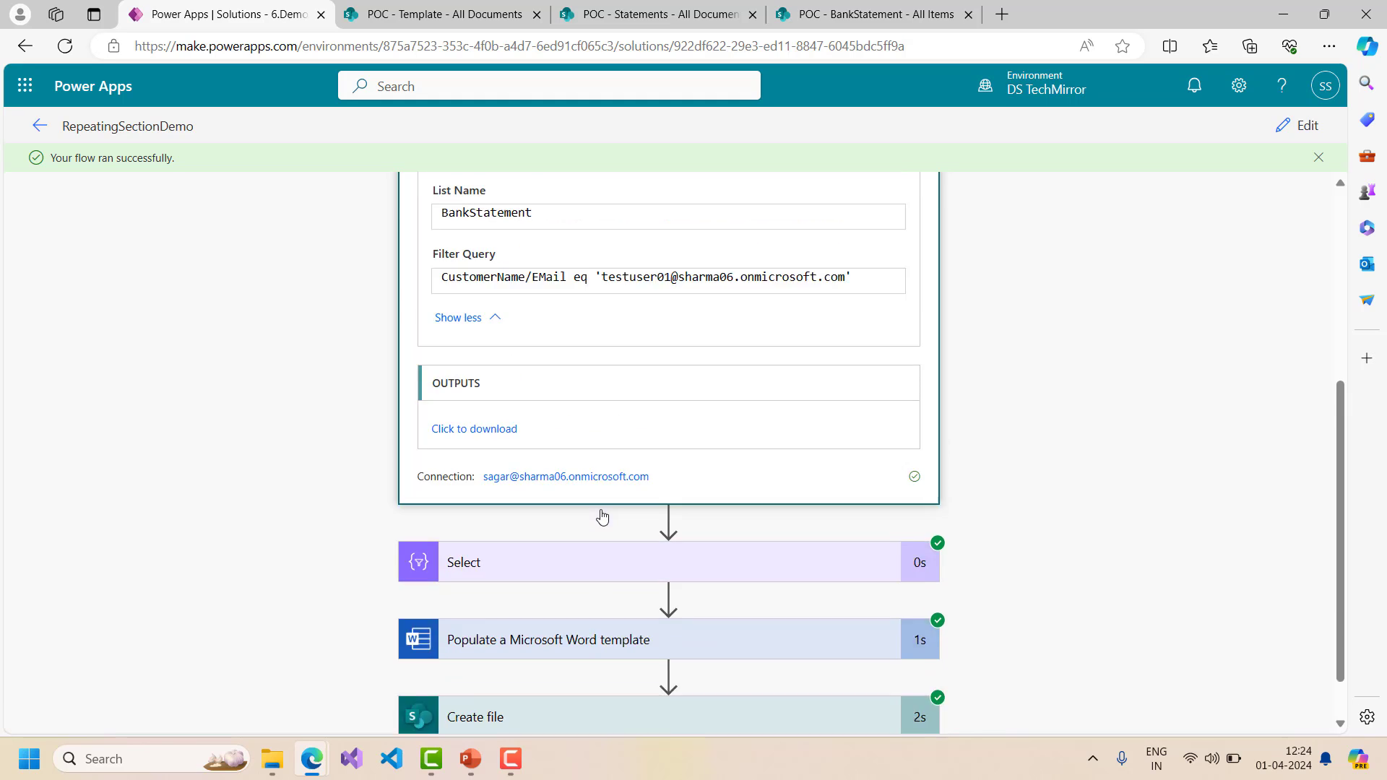
scroll(603, 516, "up", 4)
scroll(687, 539, "down", 5)
left_click(535, 514)
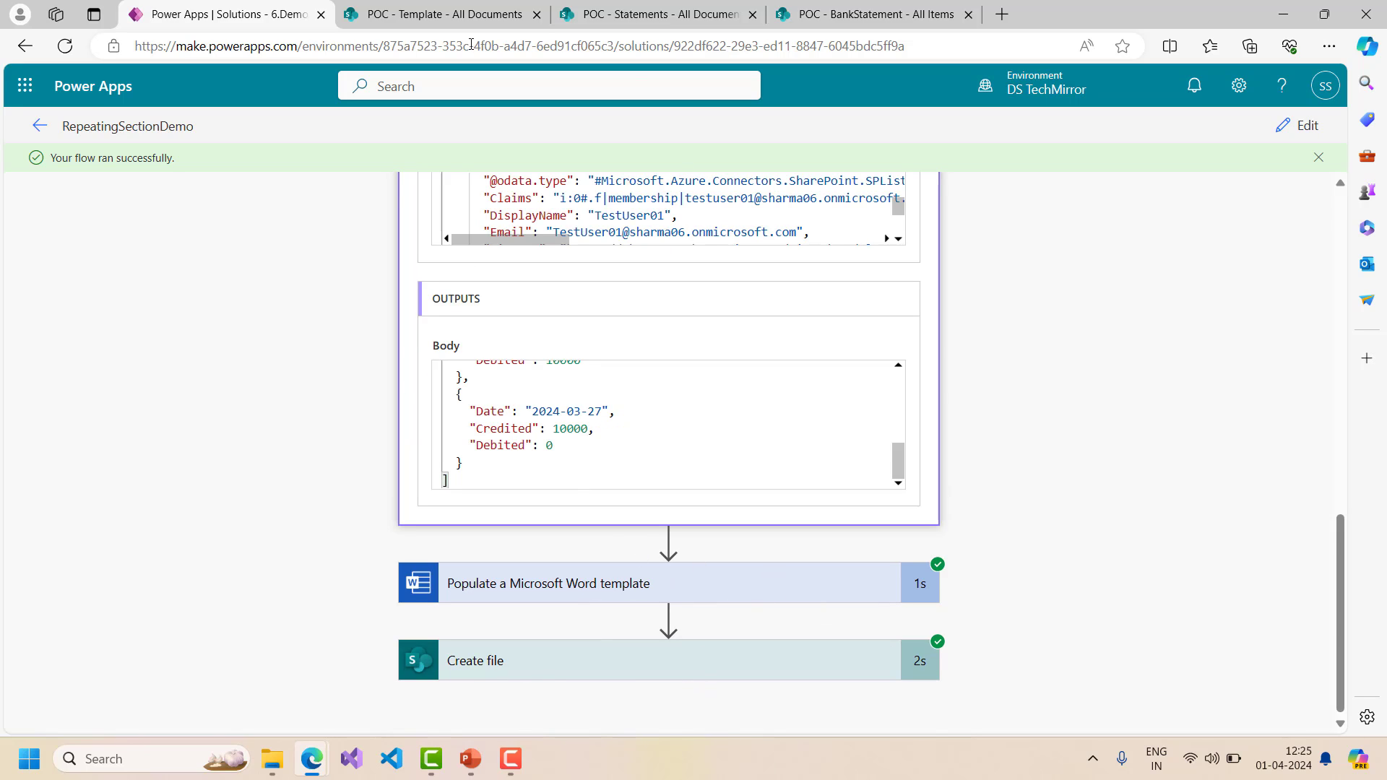
left_click(651, 14)
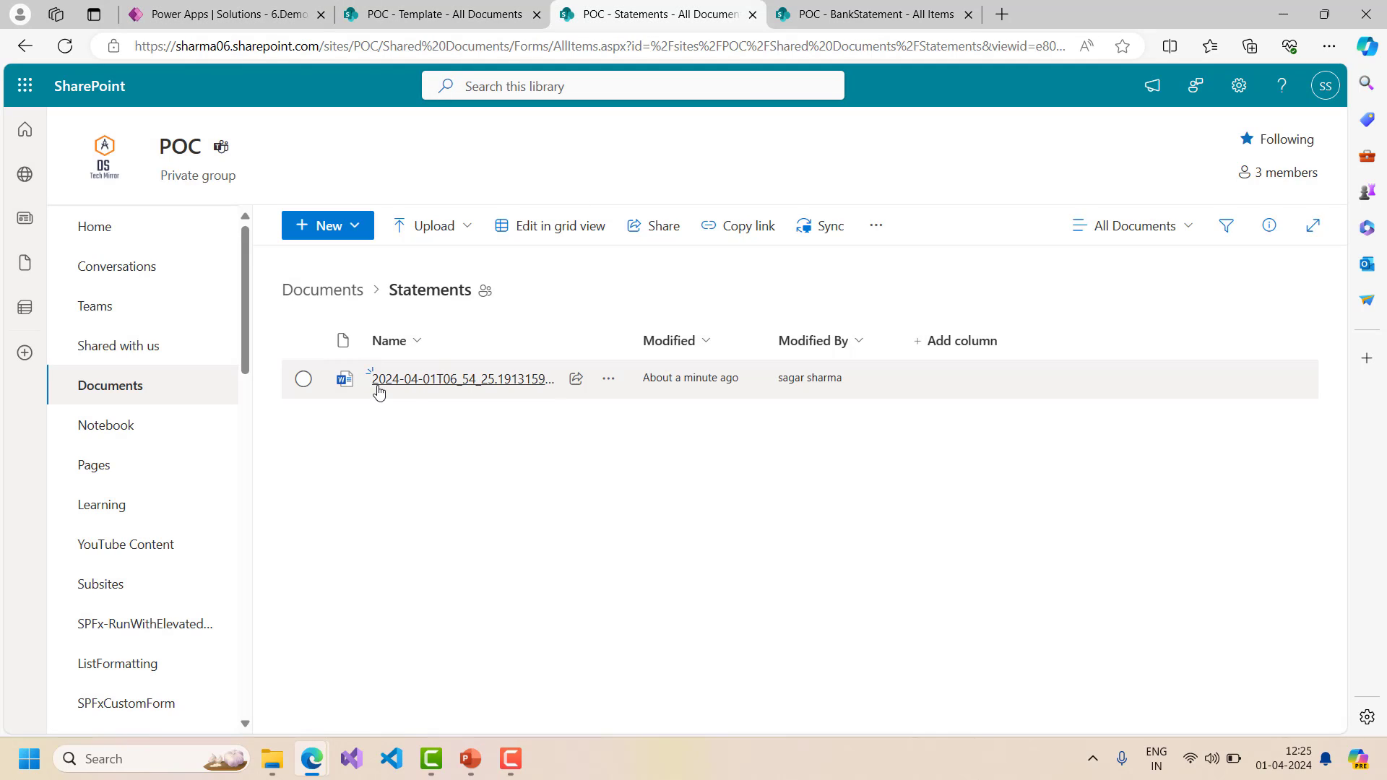
- Open the generated .docx statement from the Statements library in Word for the web
left_click(477, 391)
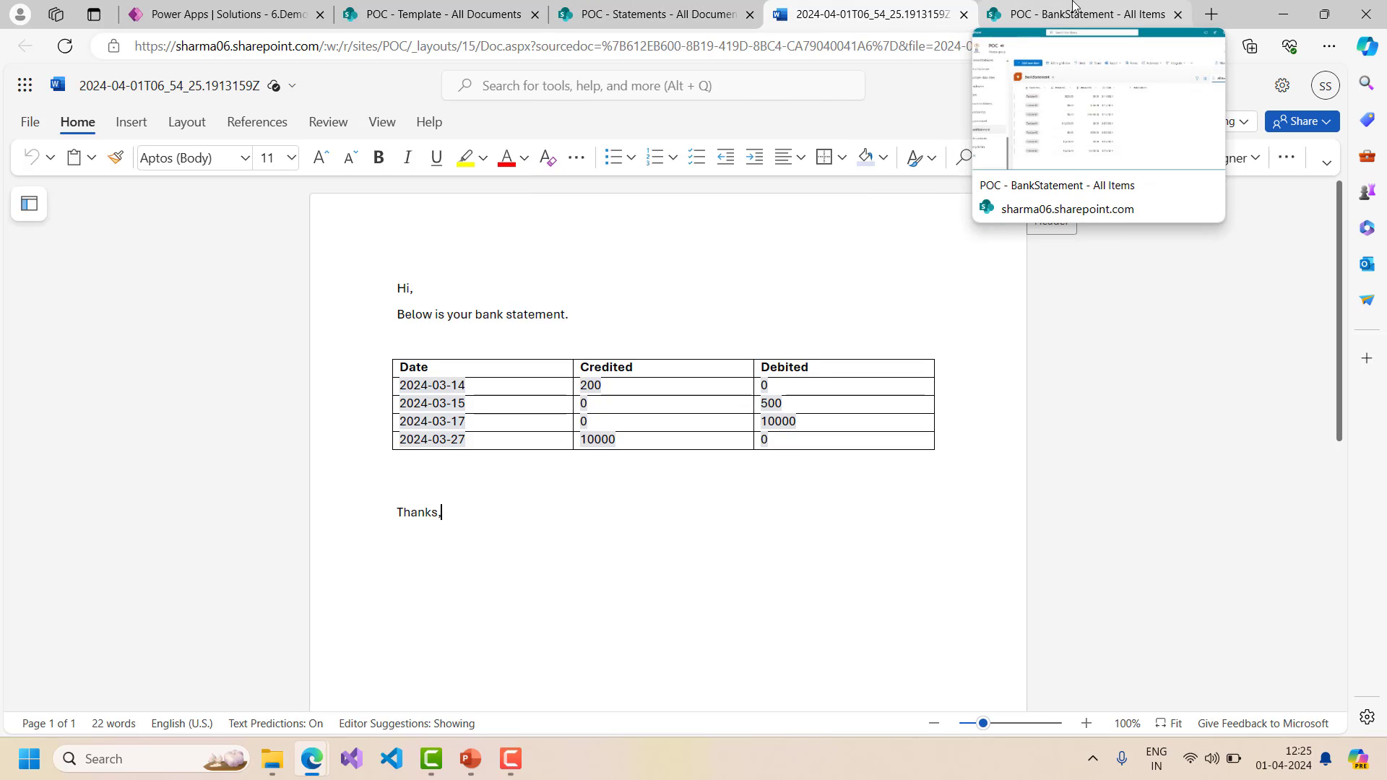
- Compare the statement's rows against TestUser01's BankStatement entries, check Template and Statements, then return to the run
left_click(1073, 9)
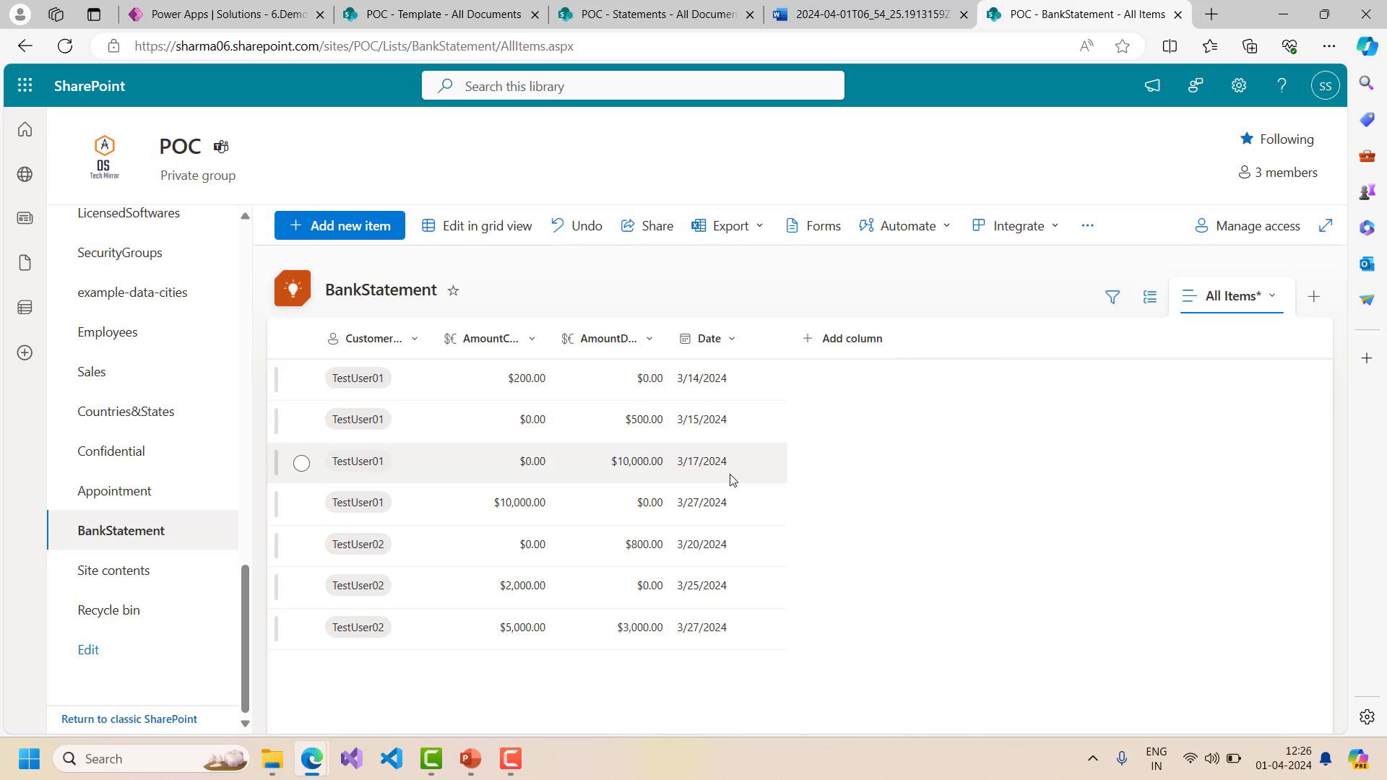
key("ctrl+shift+Tab")
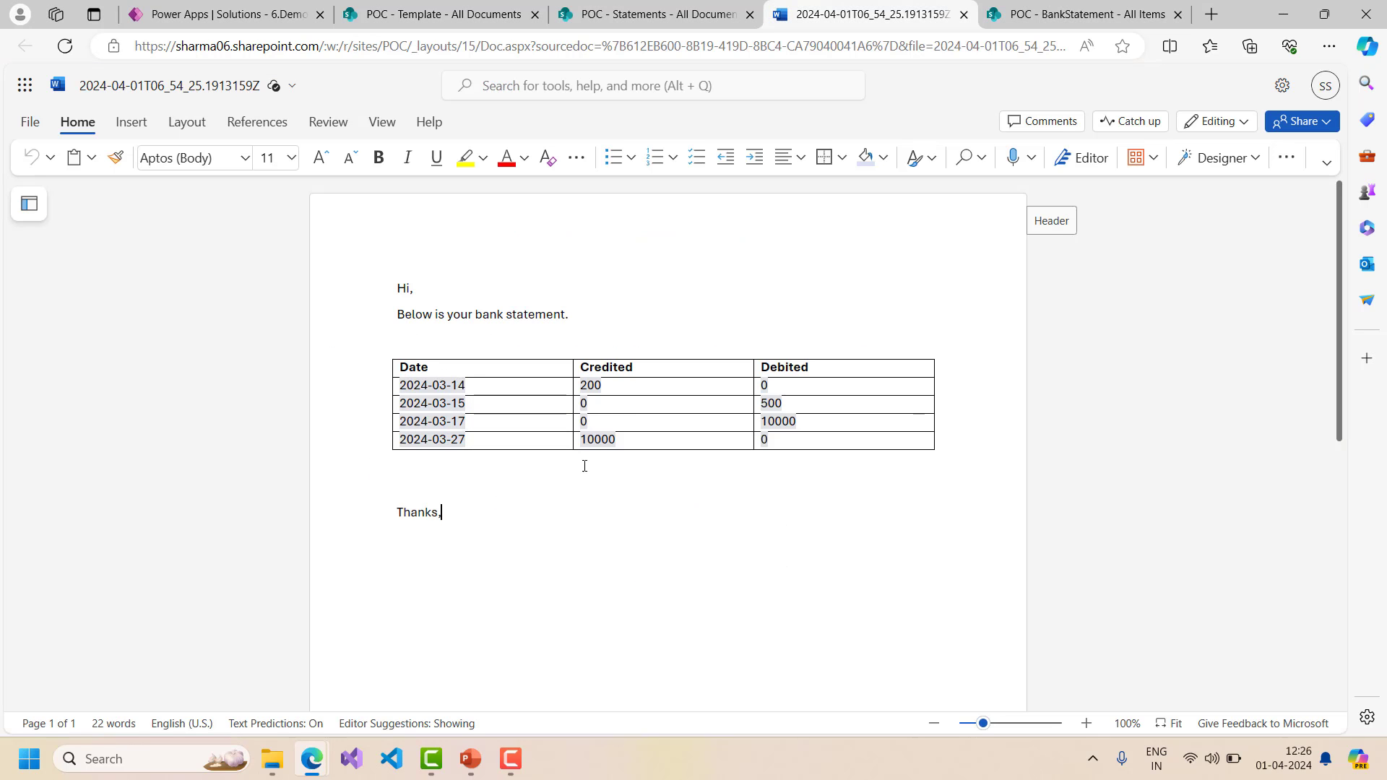
key("ctrl+Tab")
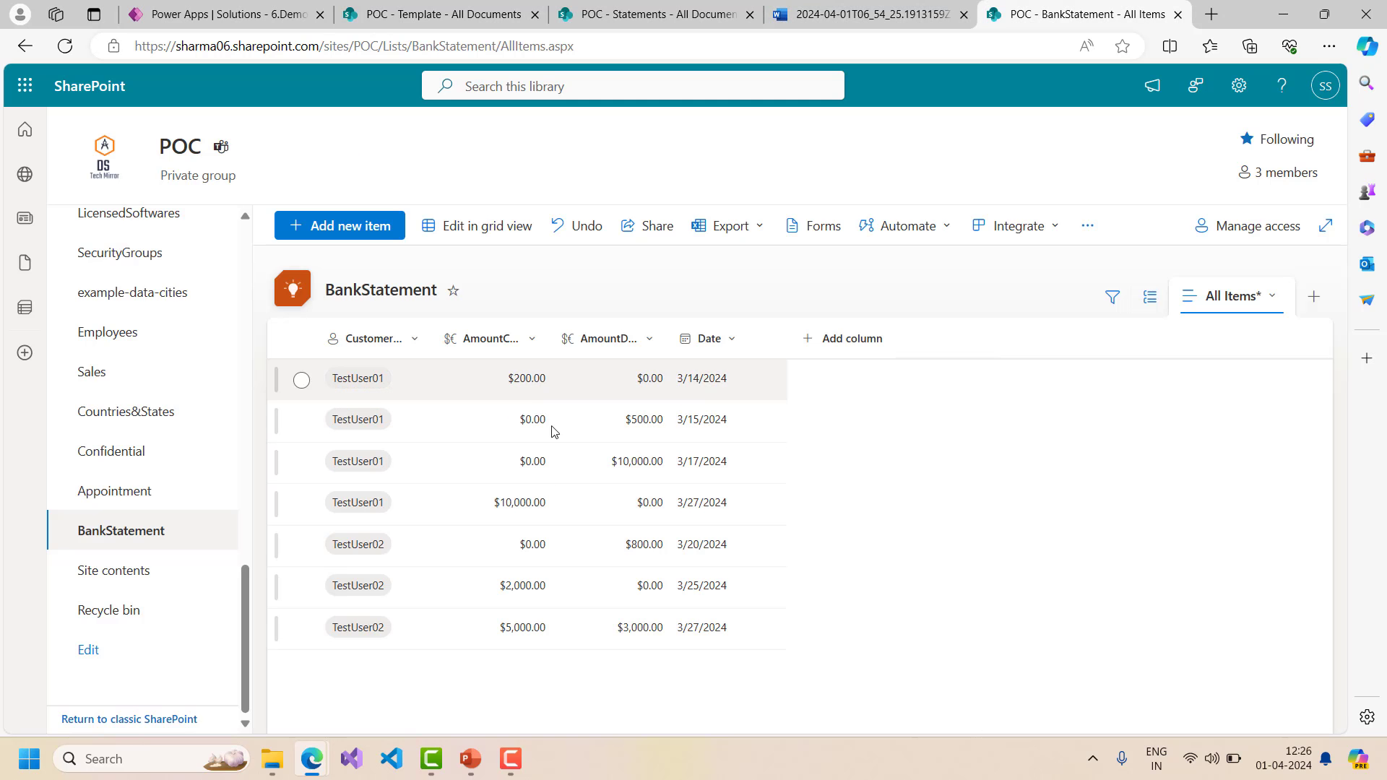
left_click(388, 6)
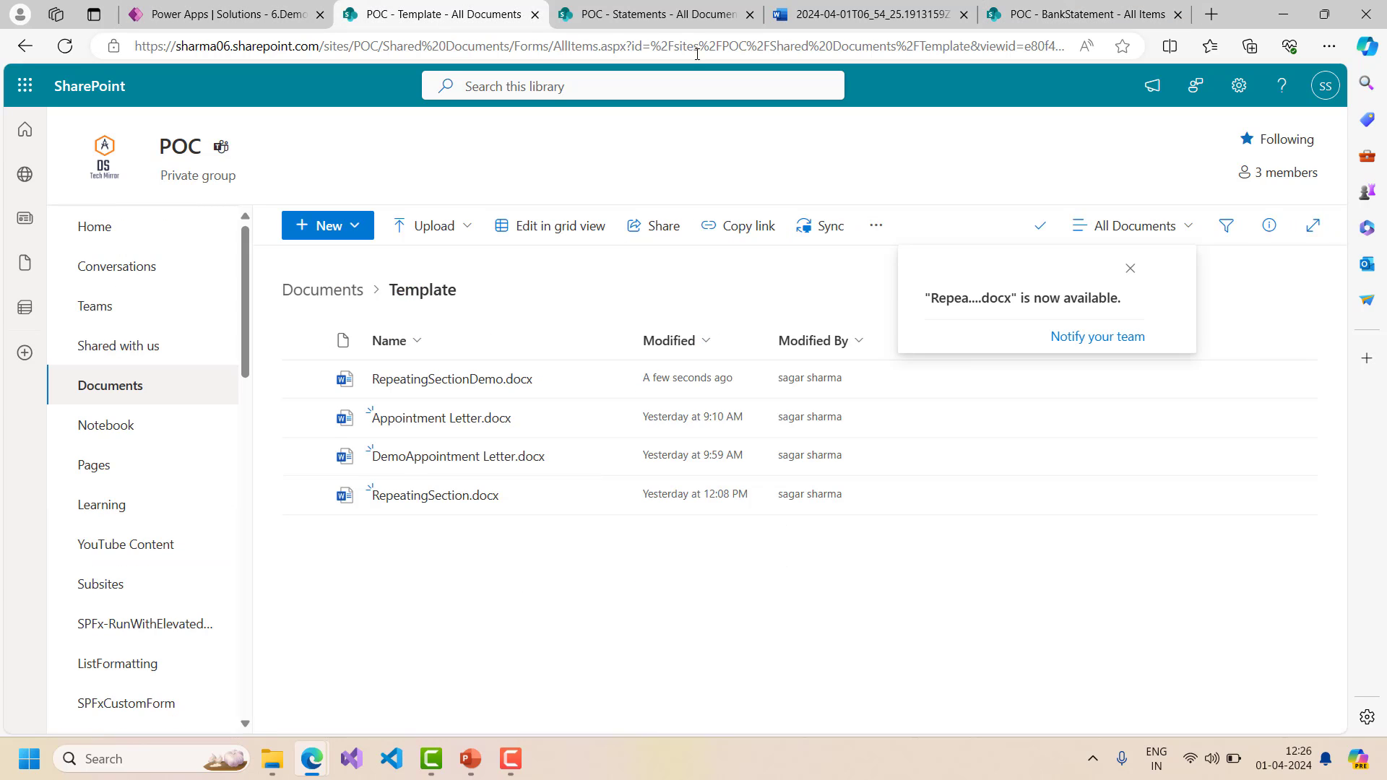
left_click(654, 15)
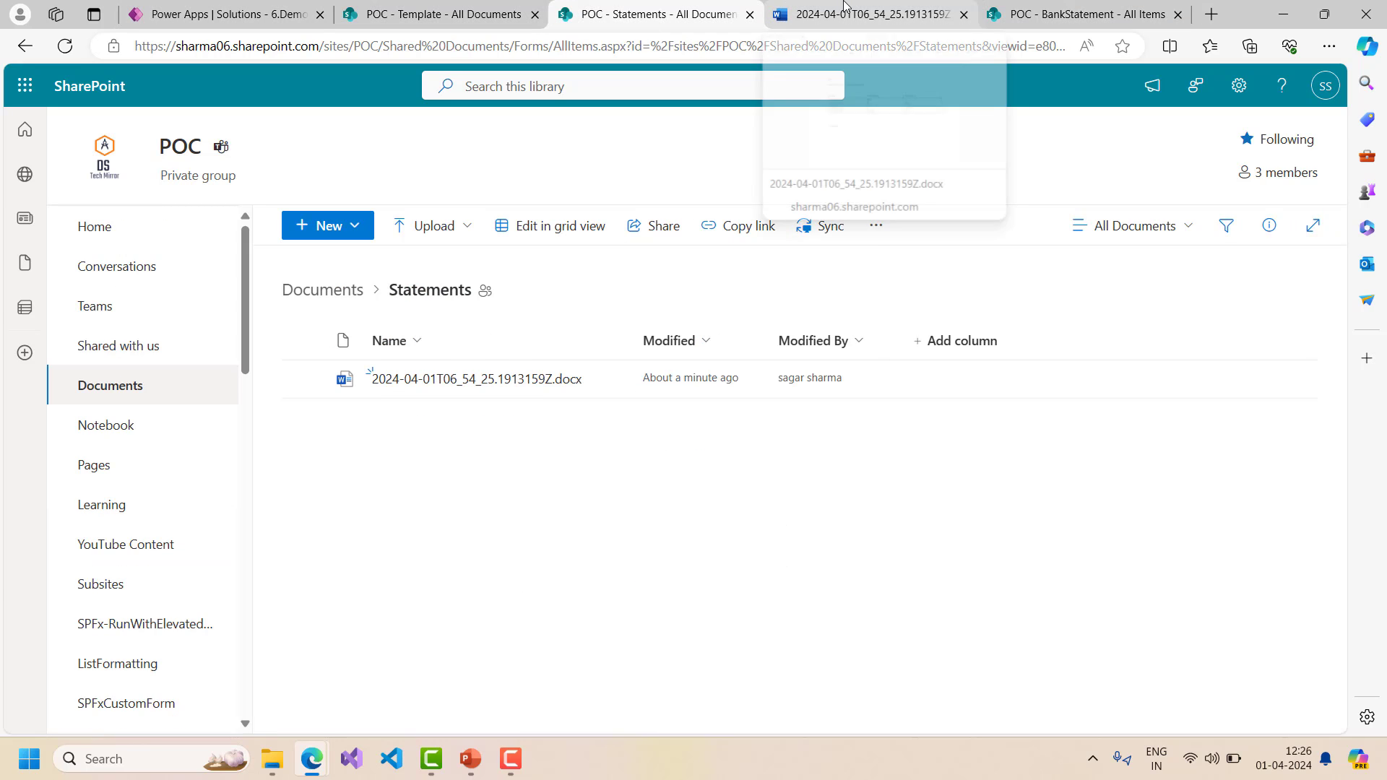
left_click(264, 9)
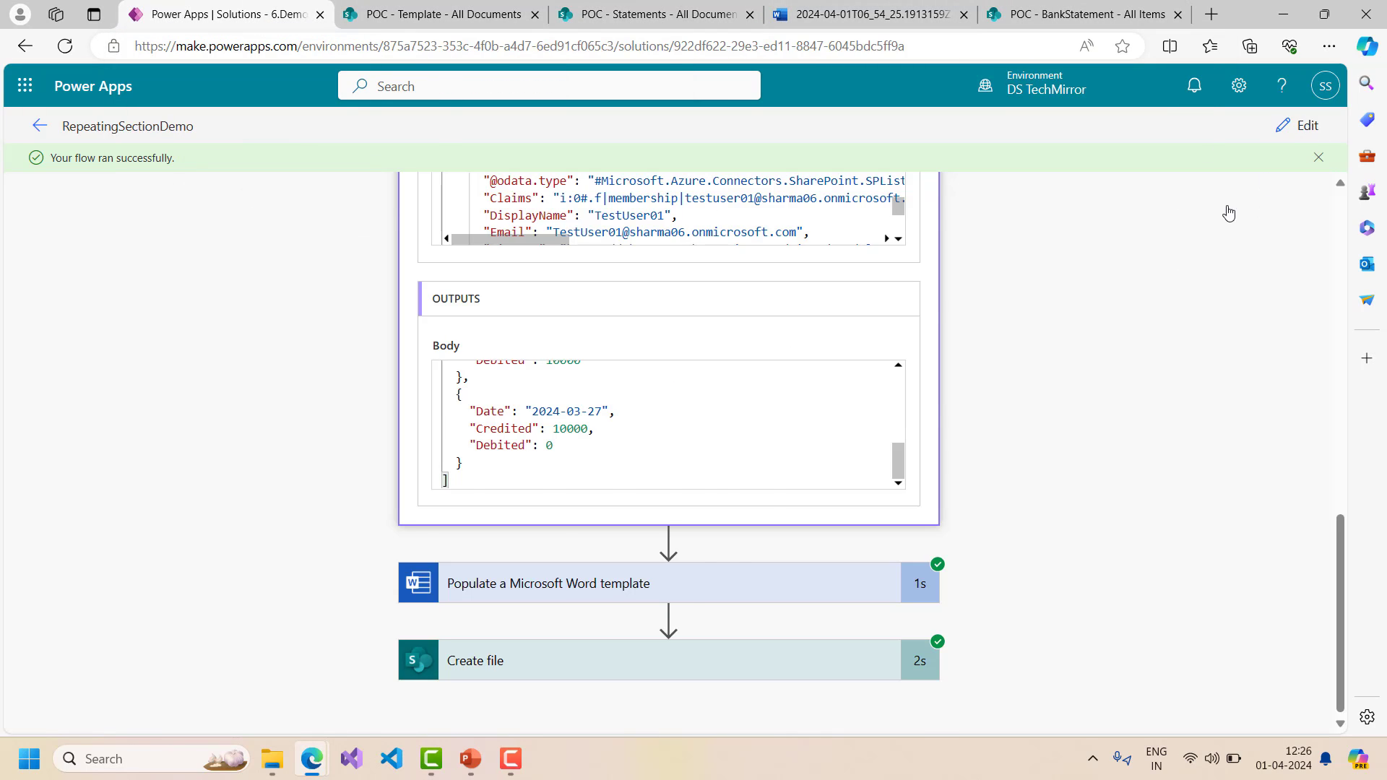
- Change the variable's user number from 1 to 2 for the second test user, and save
left_click(1299, 125)
left_click(585, 364)
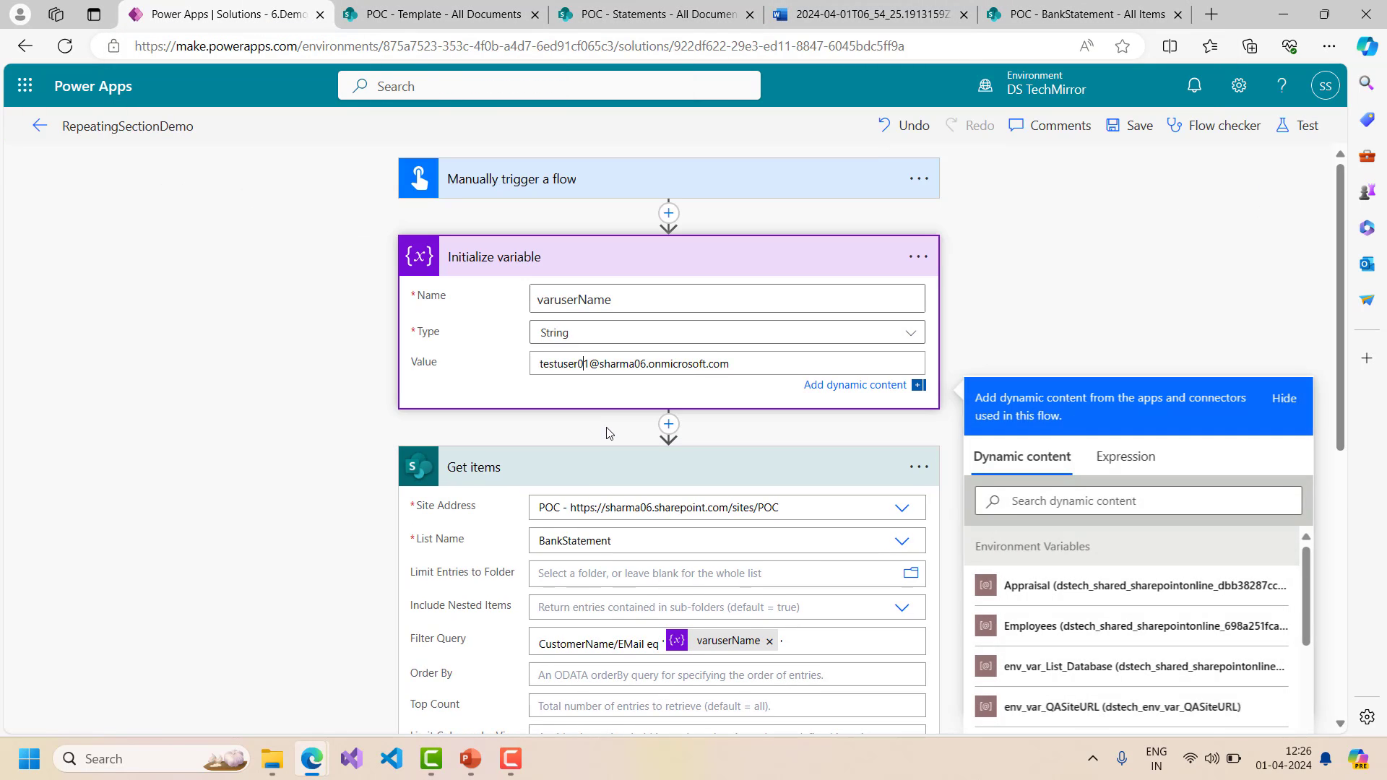
key("BackSpace")
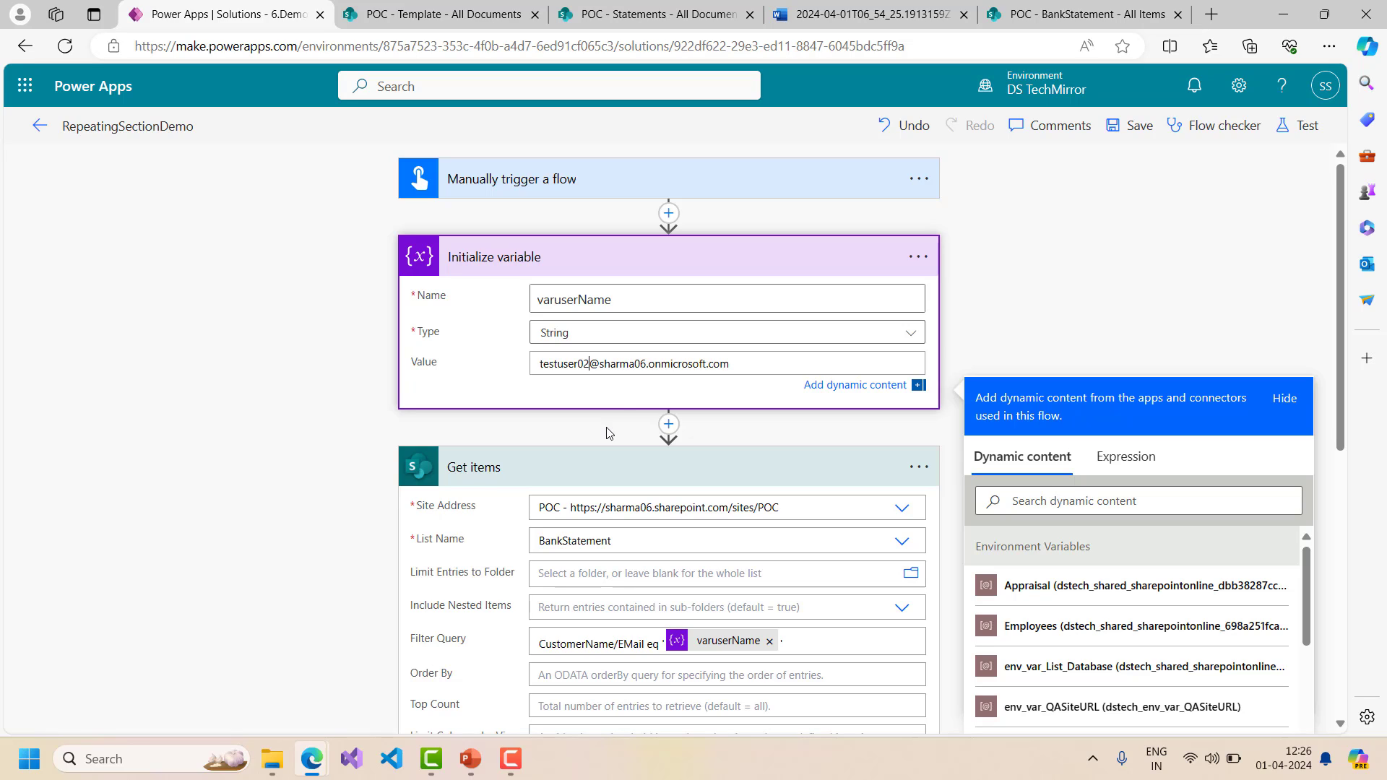
type("2")
left_click(1138, 127)
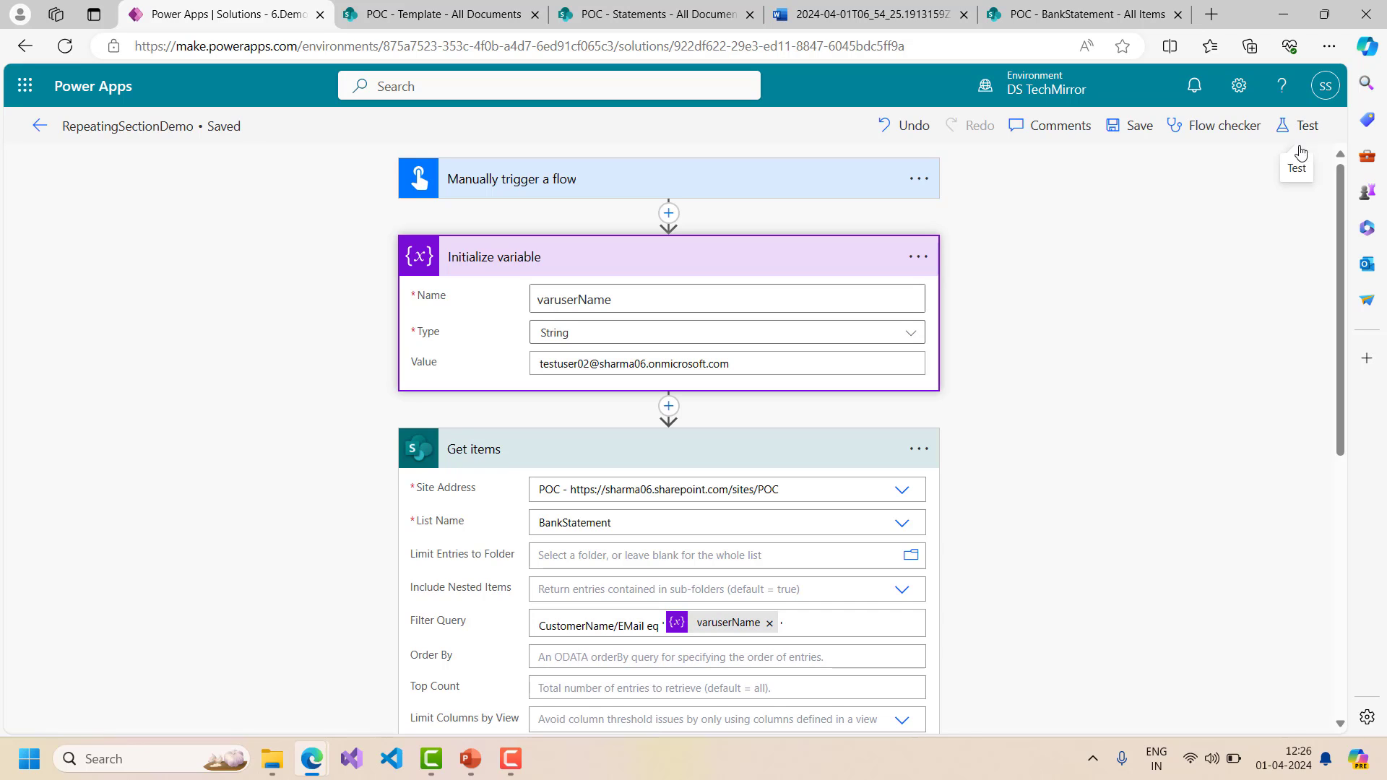
- Run a manual test of the flow, then view the Statements library
left_click(1314, 130)
left_click(1073, 186)
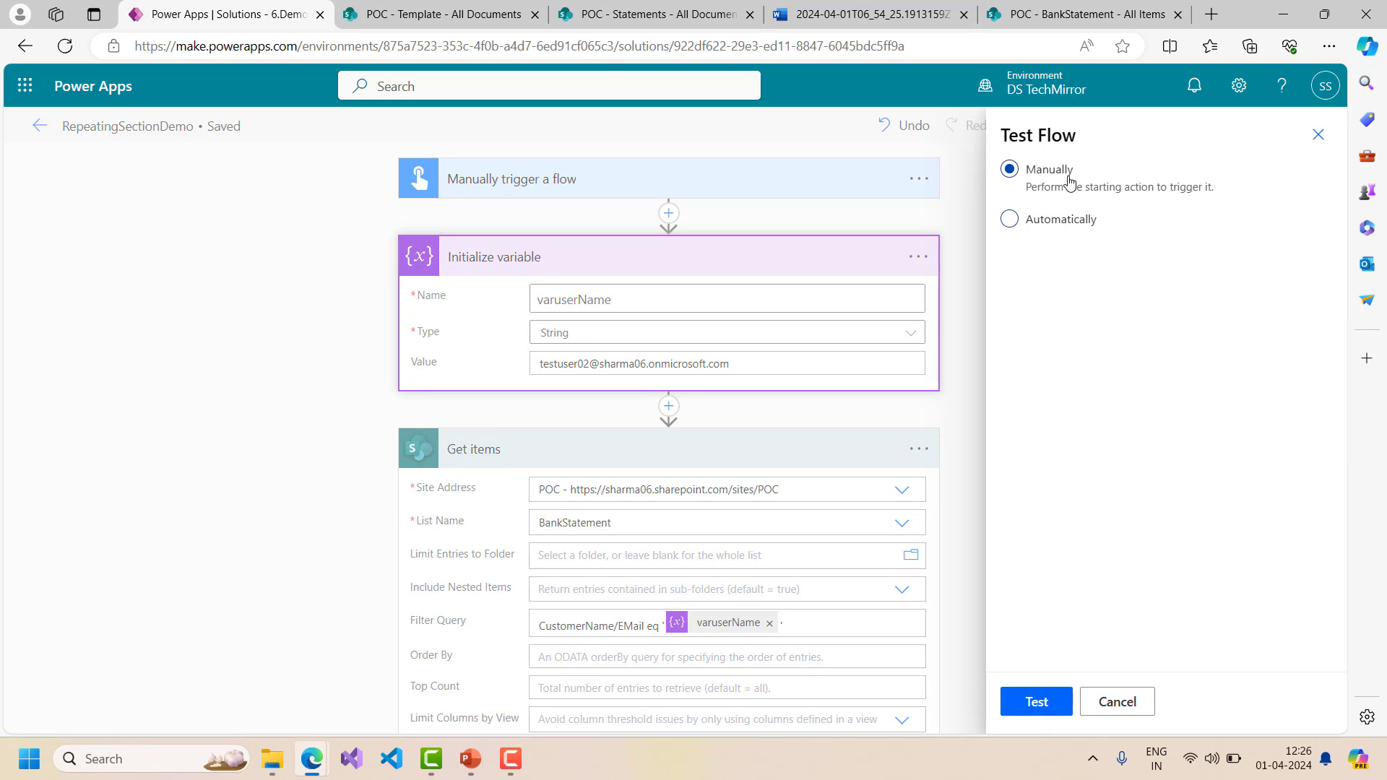
left_click(1037, 713)
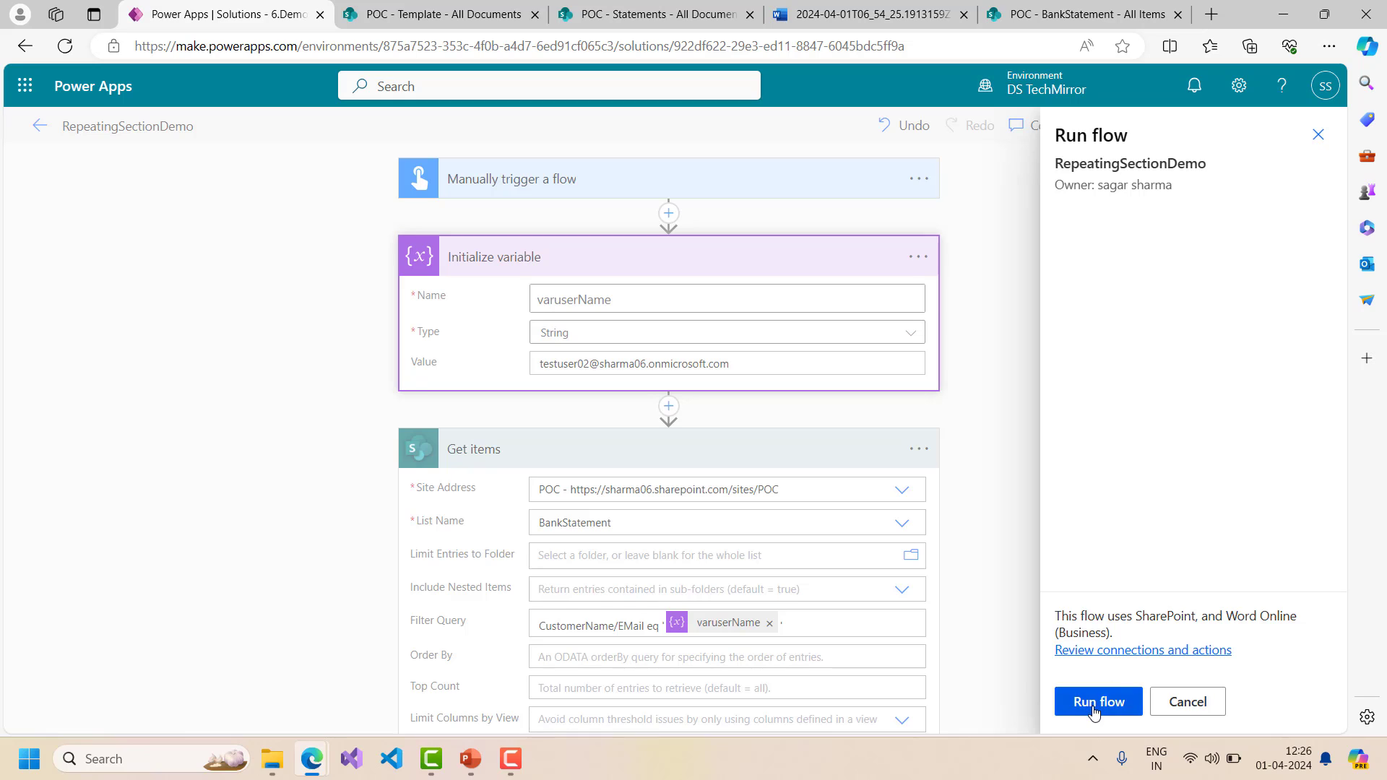
left_click(1095, 702)
left_click(1091, 704)
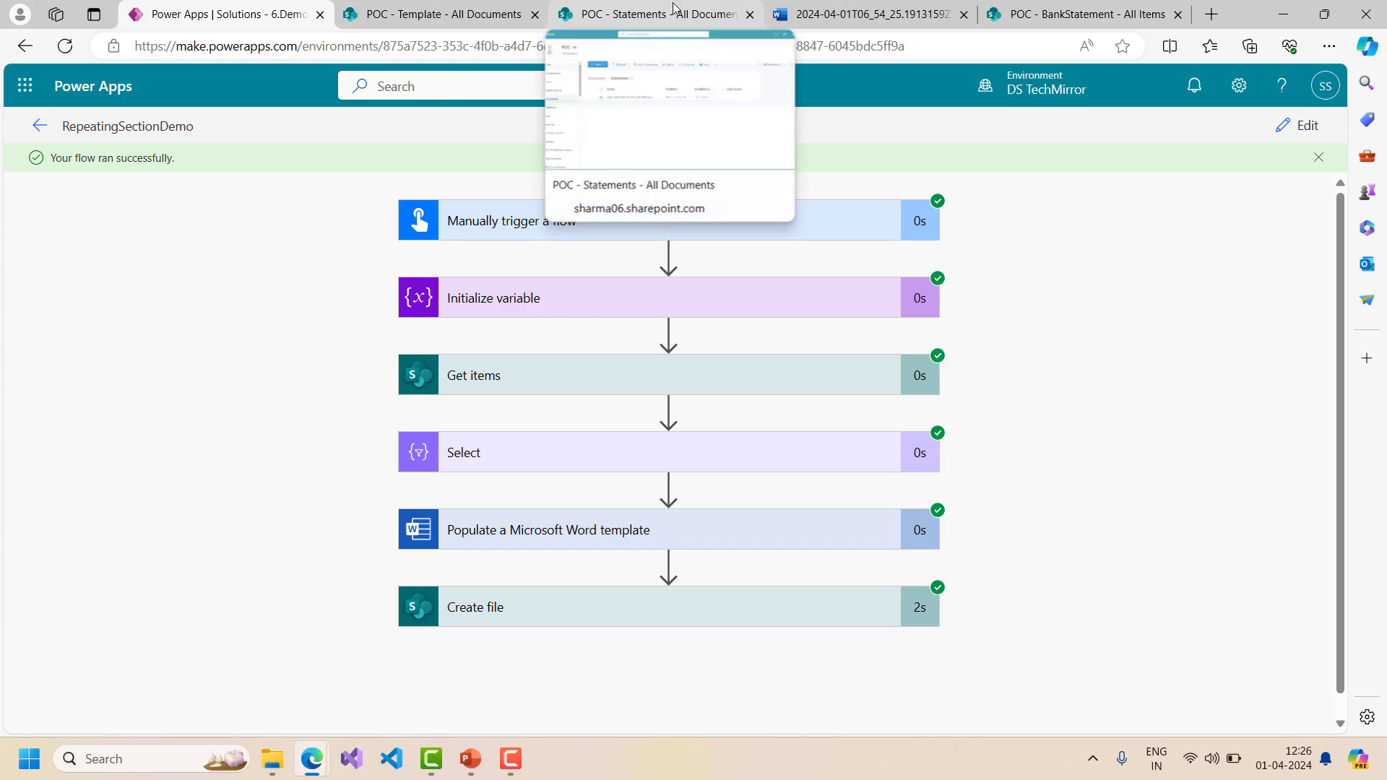
left_click(737, 9)
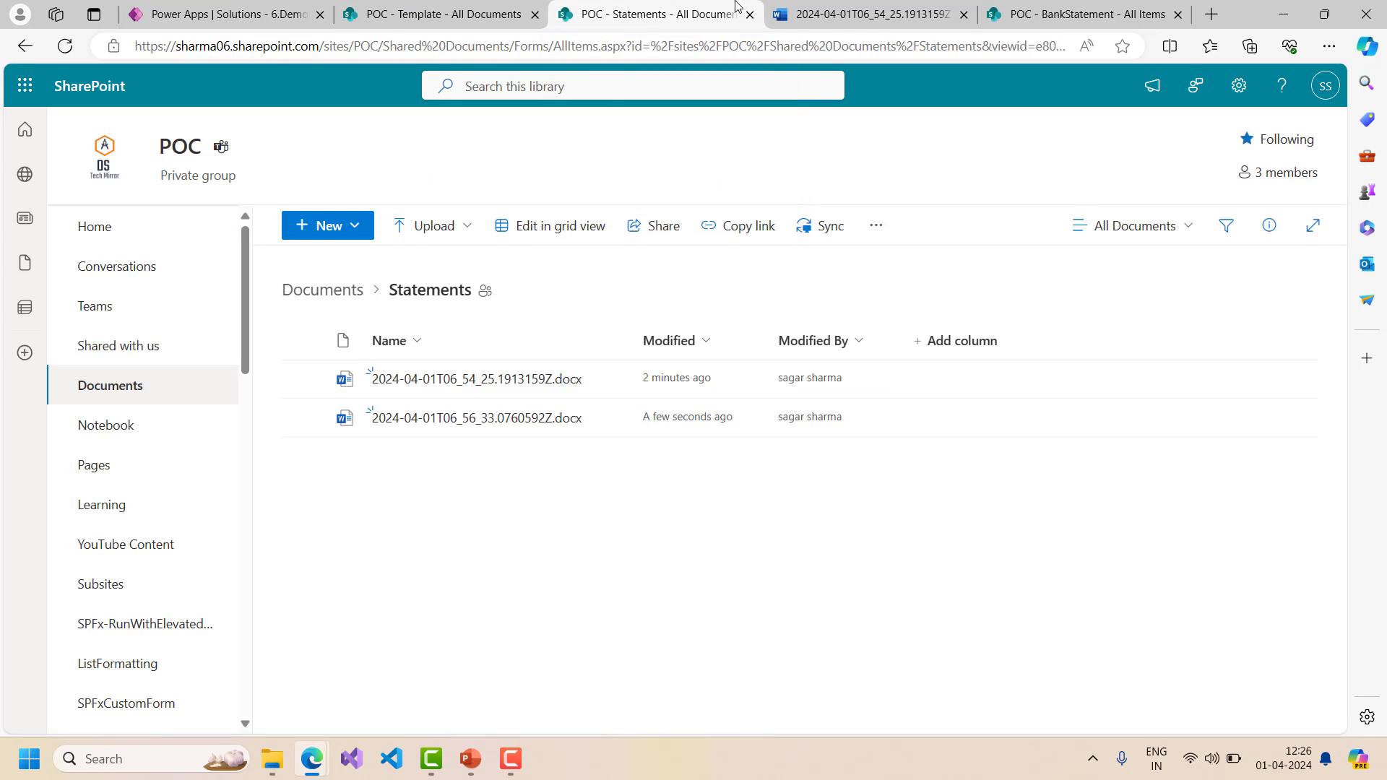
- Open the newest statement, showing rows dated 2024-03-20, 2024-03-25 and 2024-03-27
left_click(481, 423)
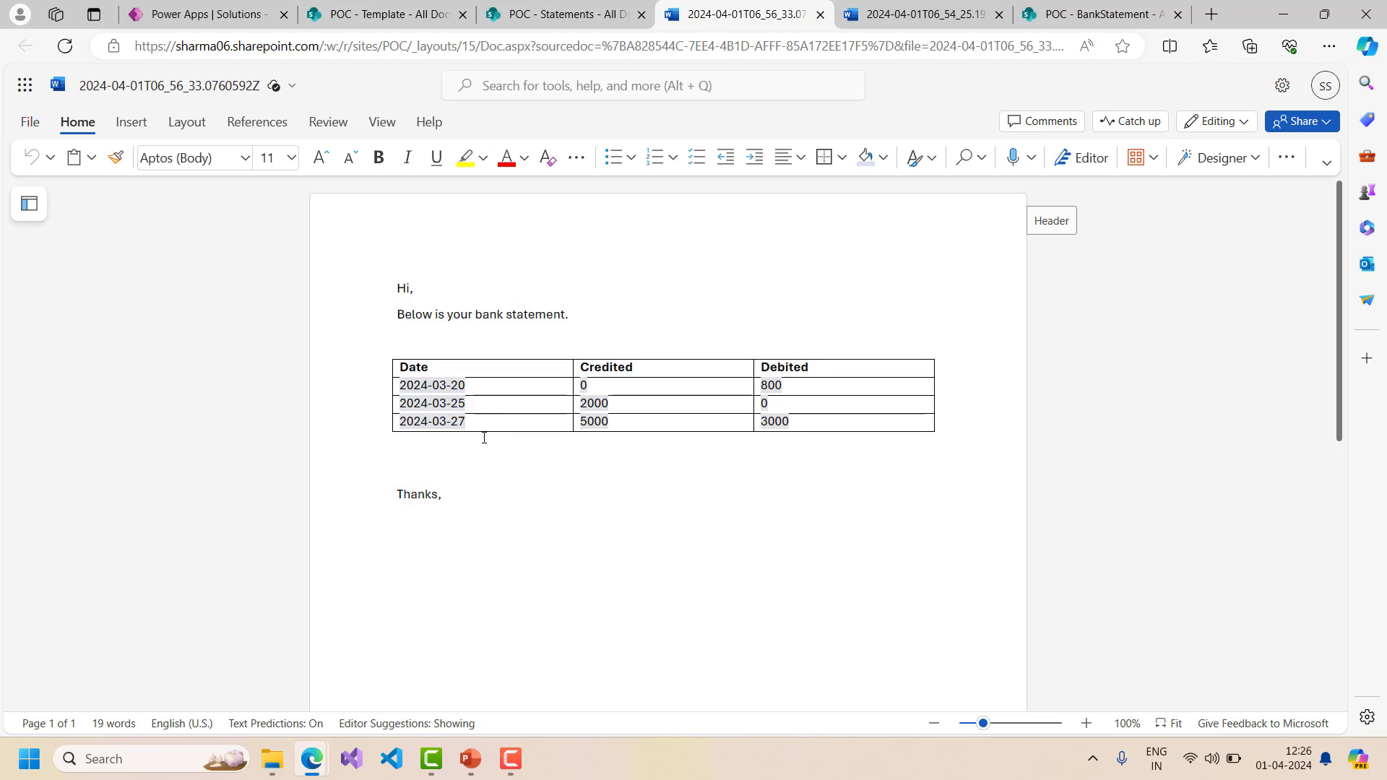
- In the flow editor, expand Populate a Microsoft Word template to show MyStatement mapped to Select Output
left_click(243, 21)
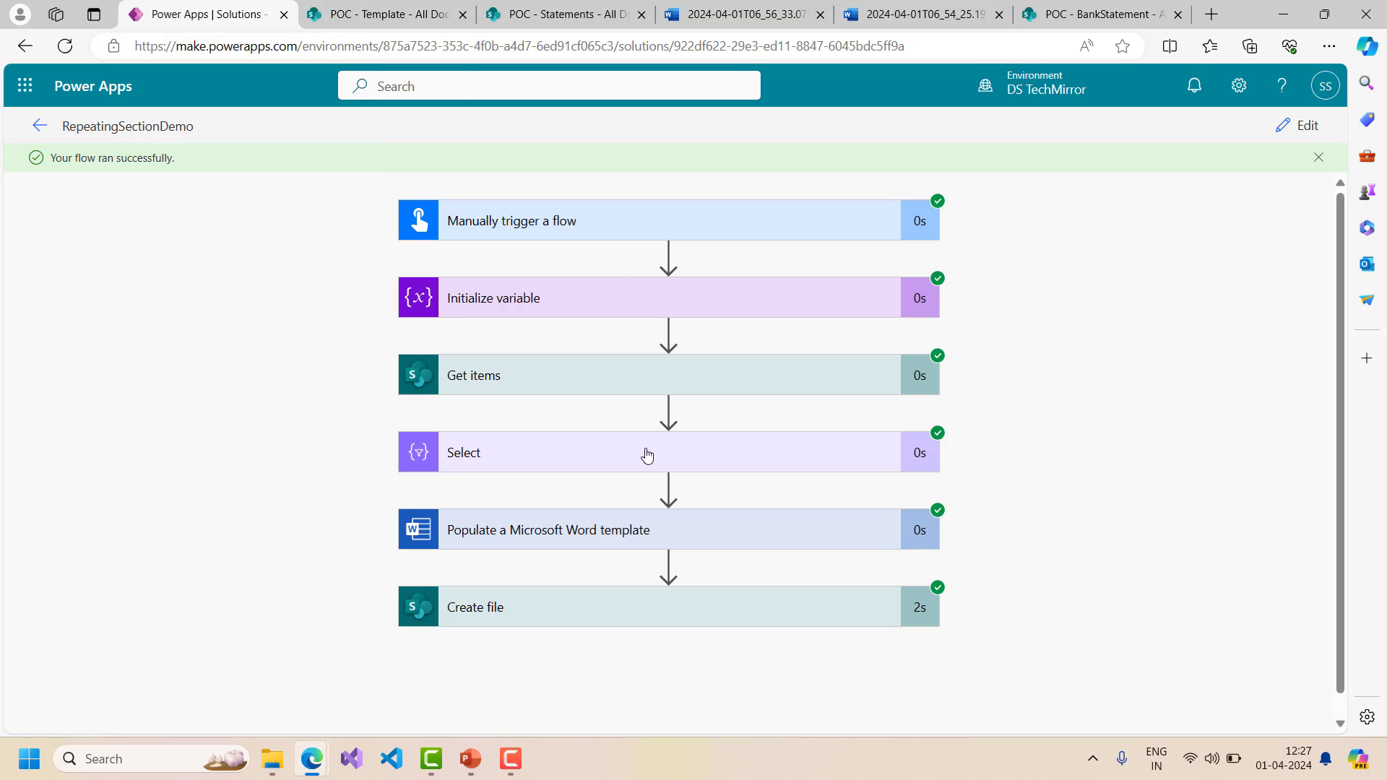
left_click(511, 522)
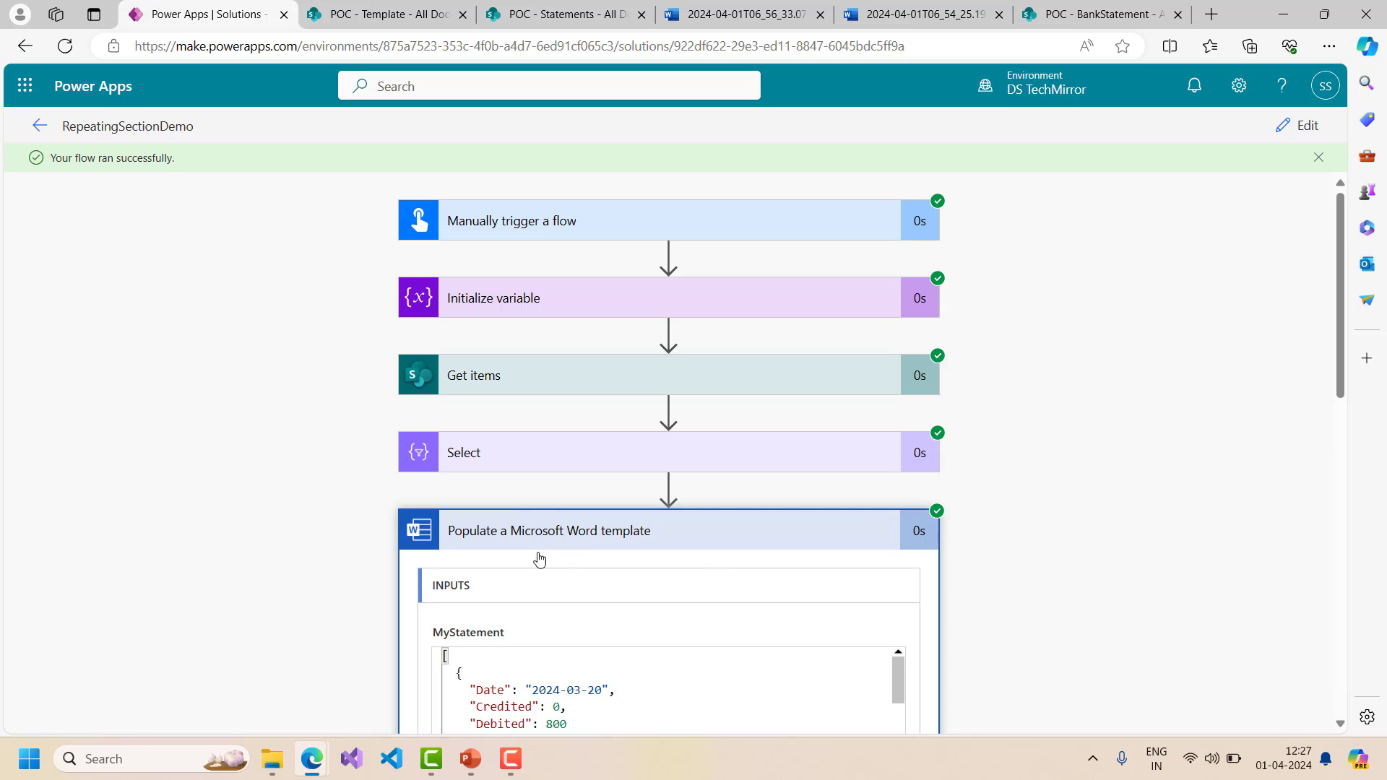
left_click(1300, 125)
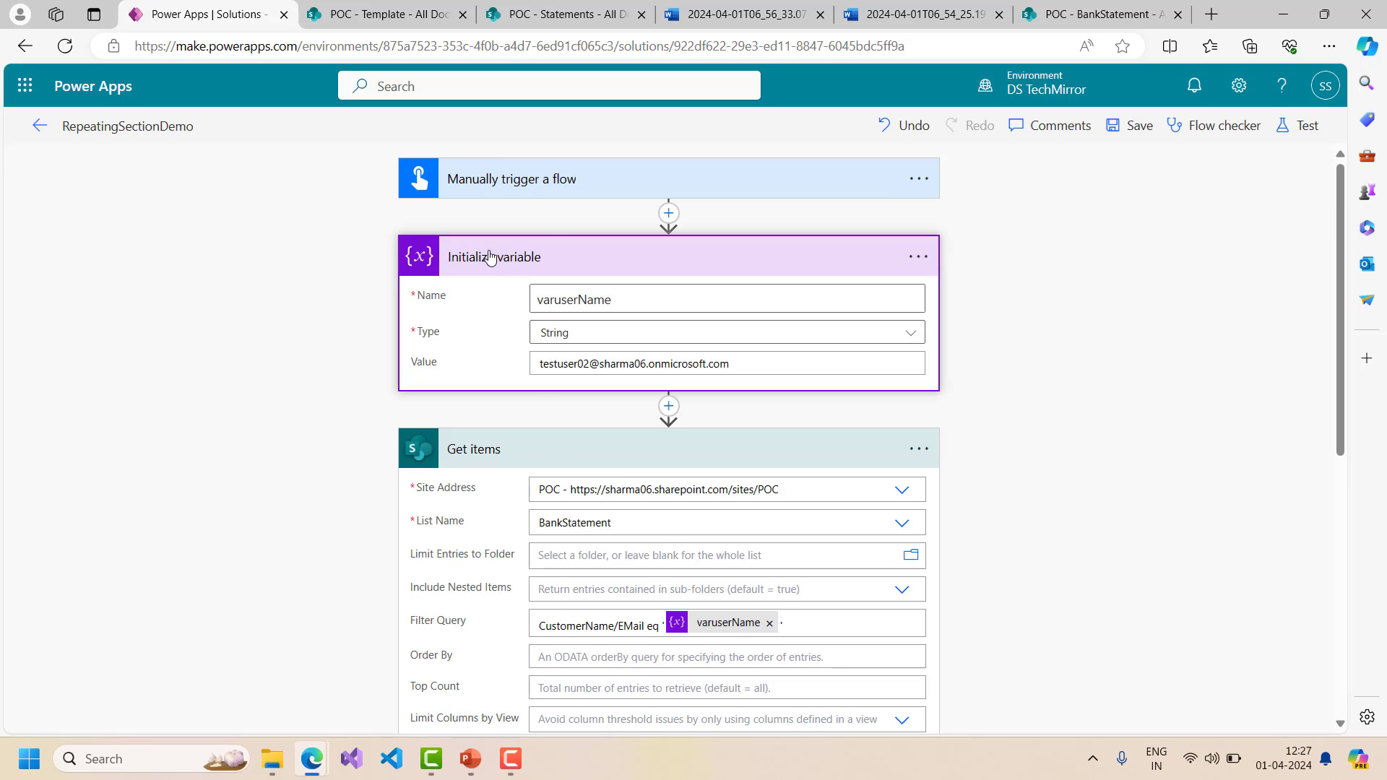
scroll(638, 463, "down", 3)
scroll(585, 481, "down", 2)
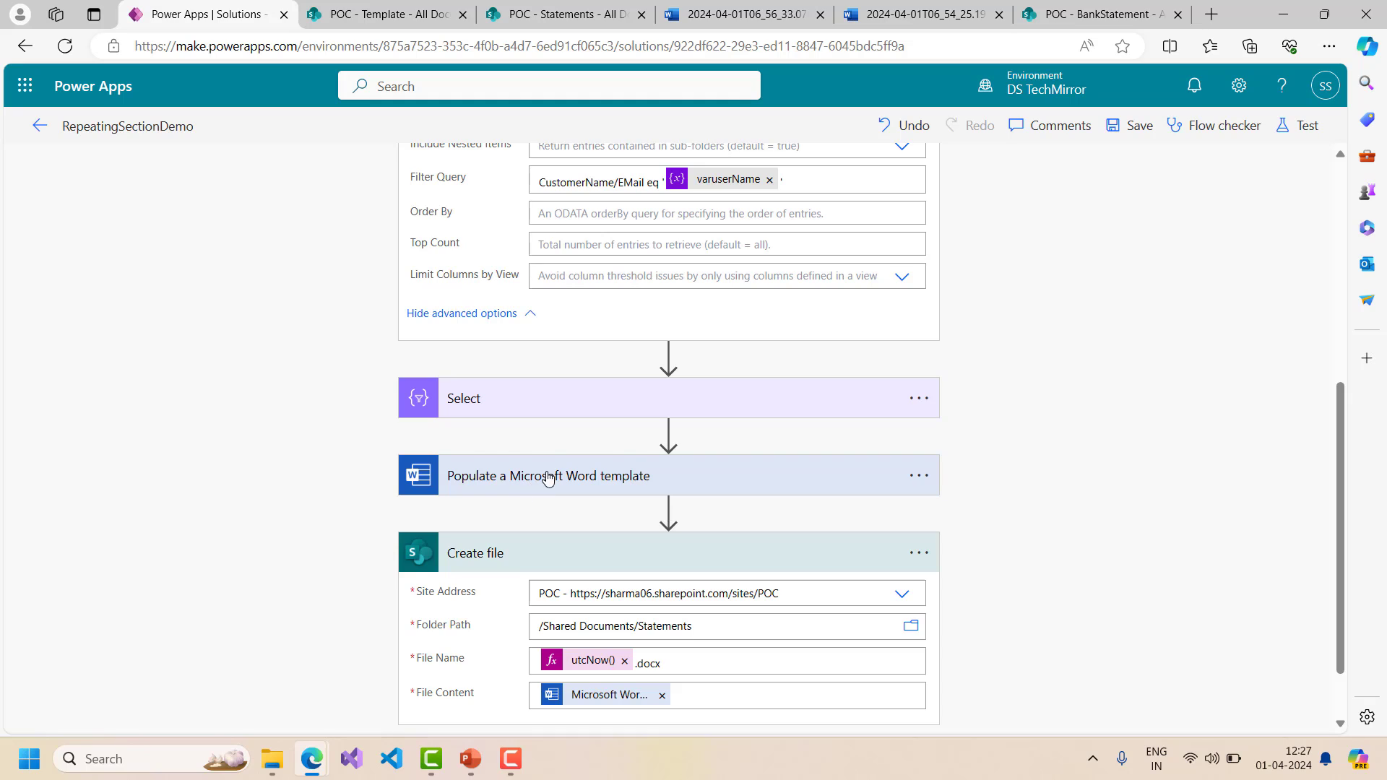
left_click(552, 475)
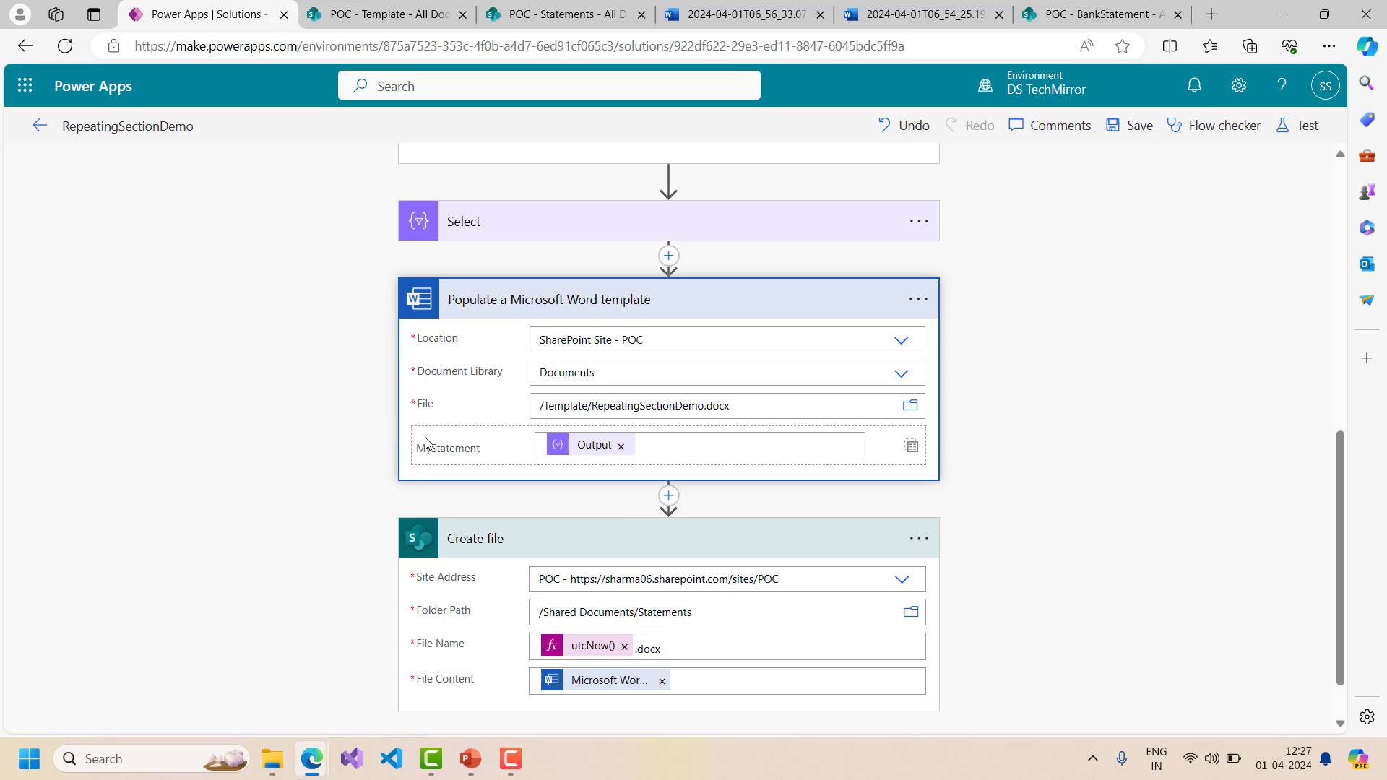
scroll(488, 461, "down", 1)
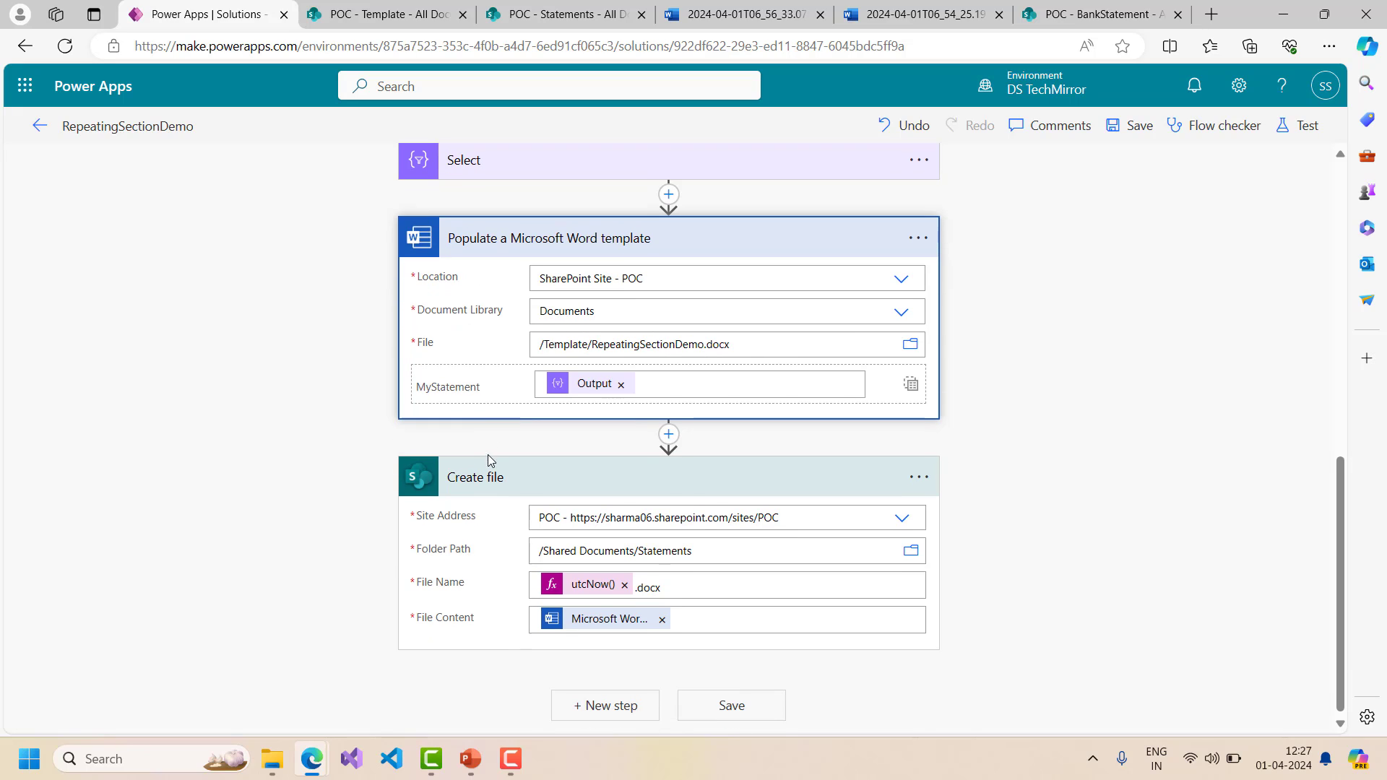